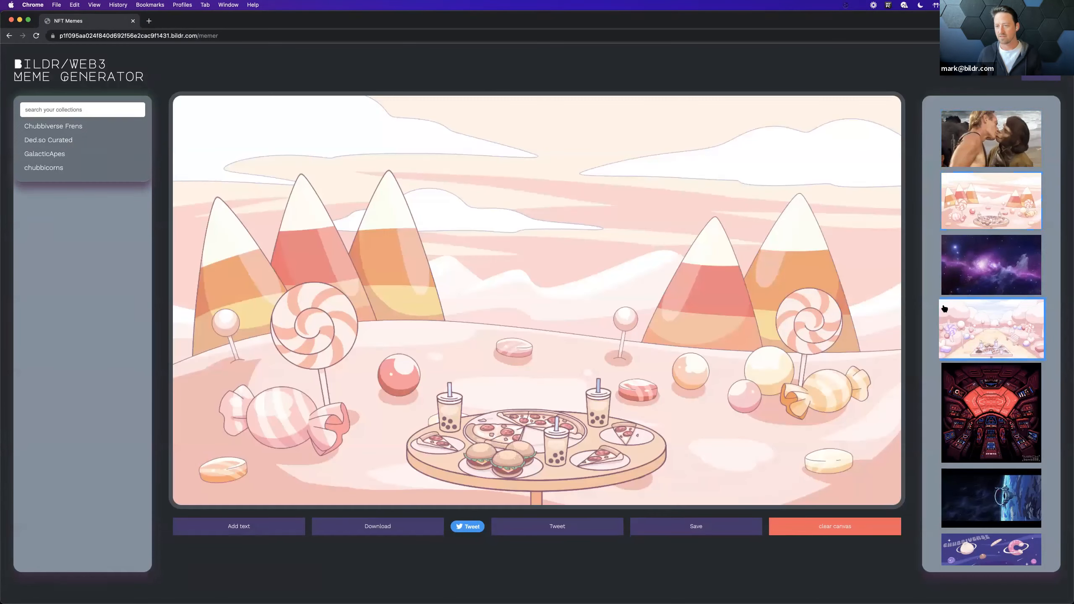
Step: Try the candy and galaxy meme backgrounds, settling on the Chubbiverse planet scene with the food table
{"action": "left_click", "coordinate": [944, 315]}
{"action": "left_click", "coordinate": [947, 269]}
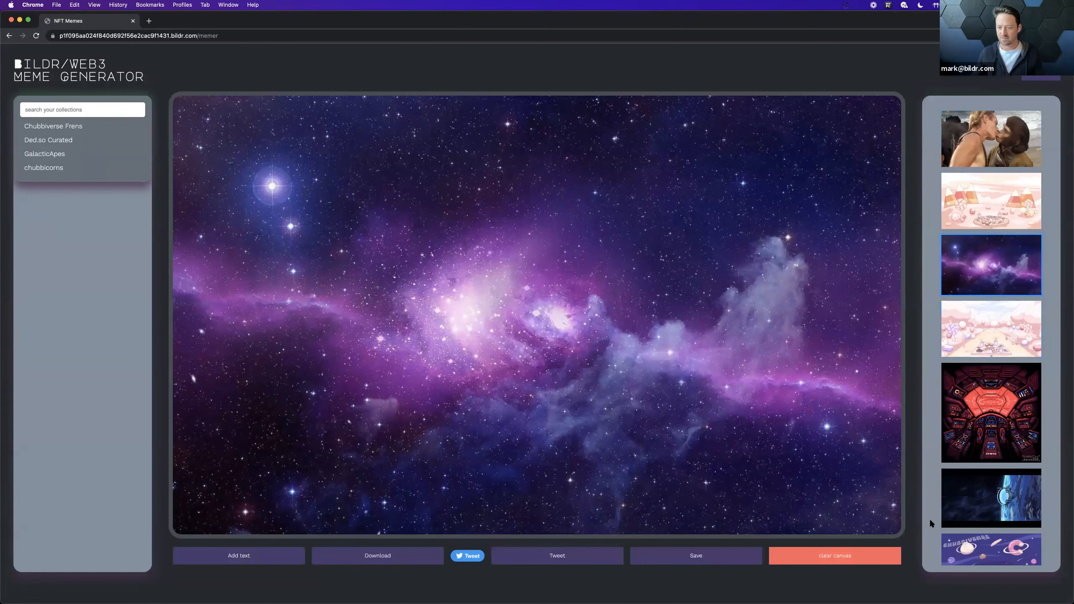
{"action": "scroll", "coordinate": [943, 519], "scroll_direction": "down", "scroll_amount": 1}
{"action": "left_click", "coordinate": [974, 523]}
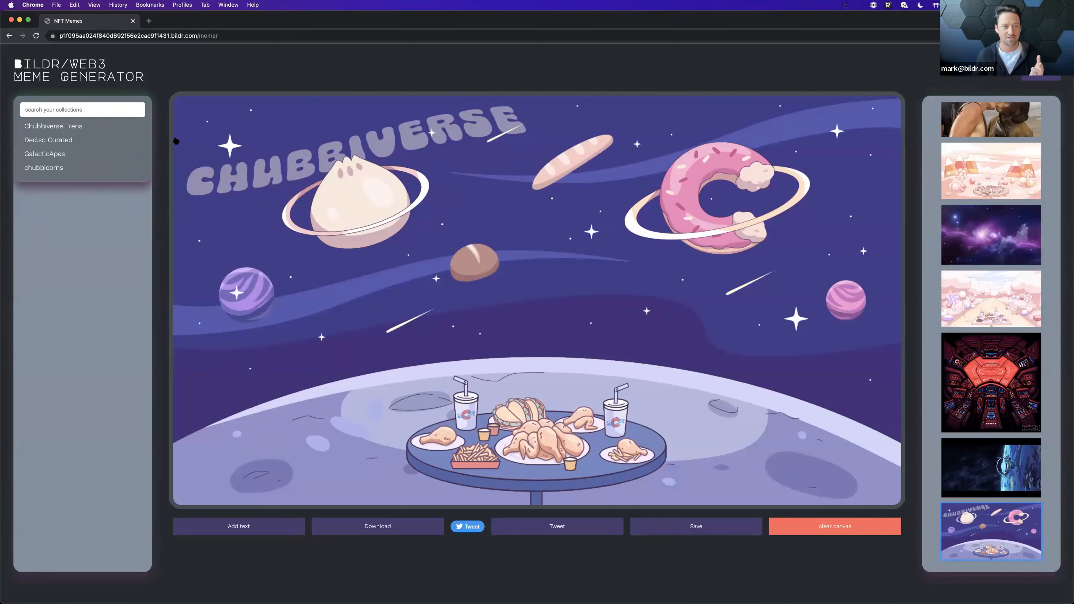
Step: Add the rainbow-haired Chubbisaur from the Chubbiverse Frens collection to the canvas and remove its background
{"action": "left_click", "coordinate": [70, 129]}
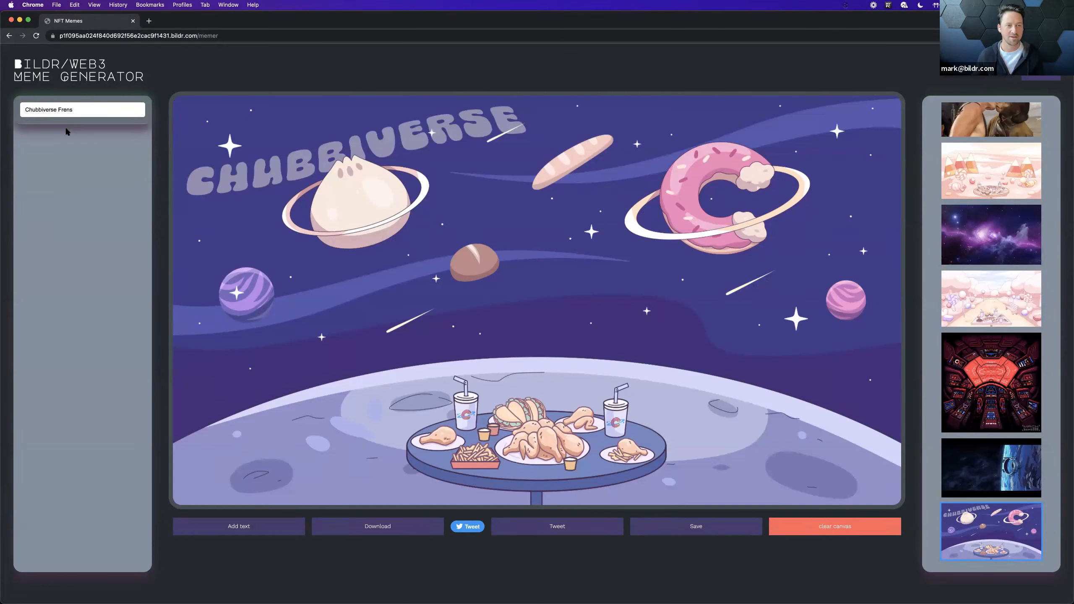
{"action": "left_click", "coordinate": [122, 162]}
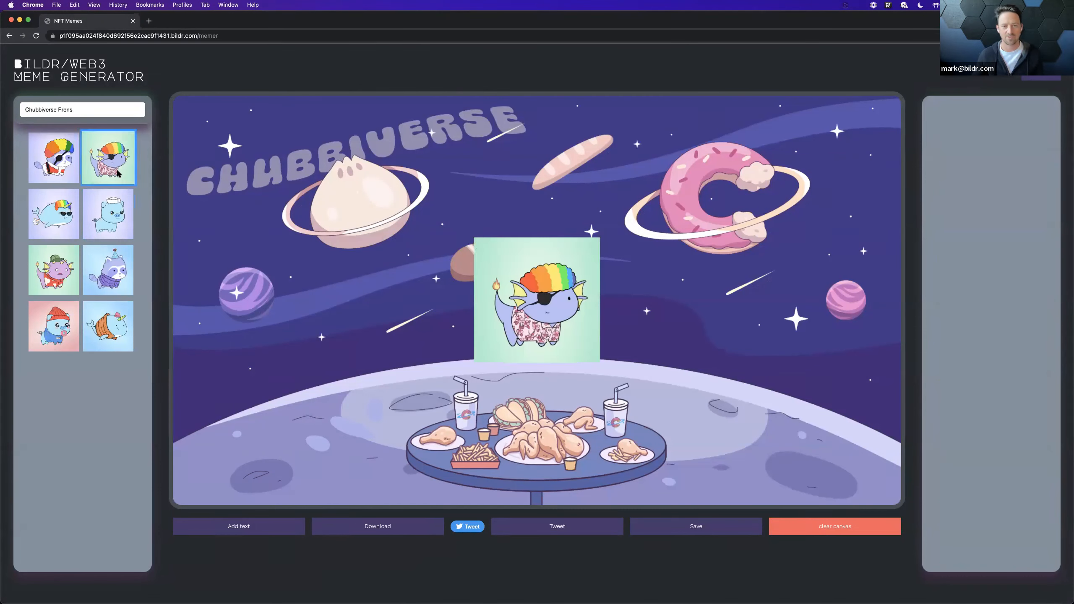
{"action": "left_click", "coordinate": [543, 297]}
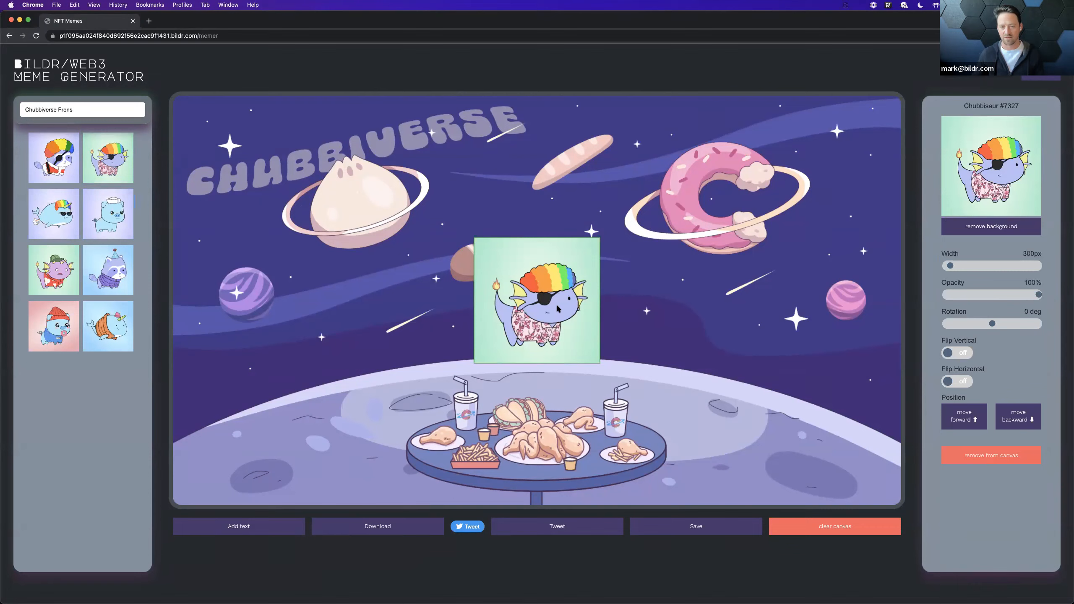
{"action": "left_click", "coordinate": [954, 232]}
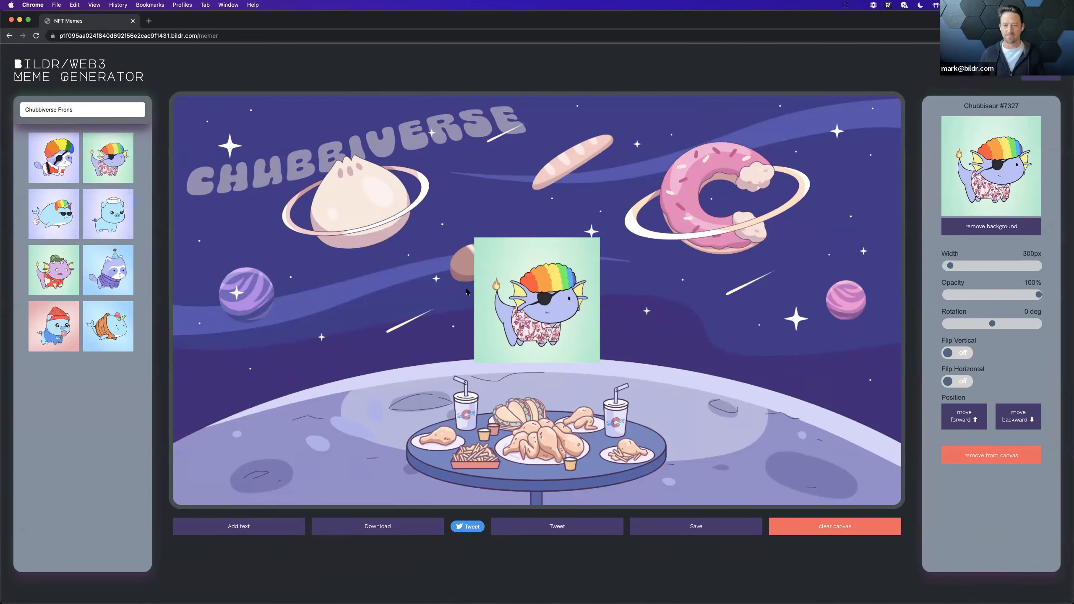
Step: Move the Chubbisaur around the canvas, leaving it at the moon's horizon to the left of the food table
{"action": "left_click_drag", "start_coordinate": [526, 292], "coordinate": [362, 324]}
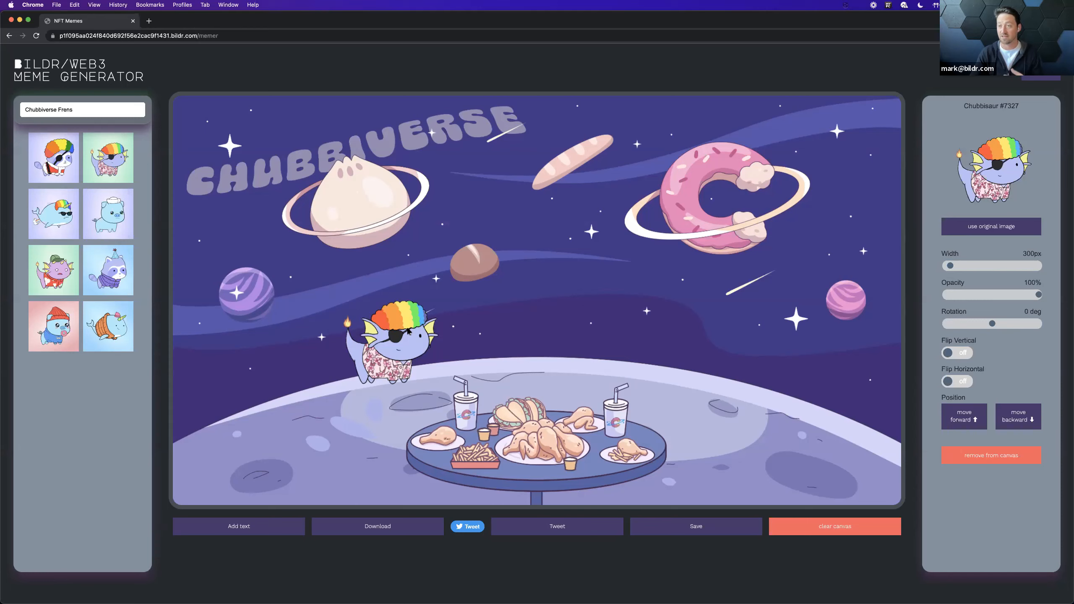
{"action": "left_click_drag", "start_coordinate": [408, 332], "coordinate": [629, 303]}
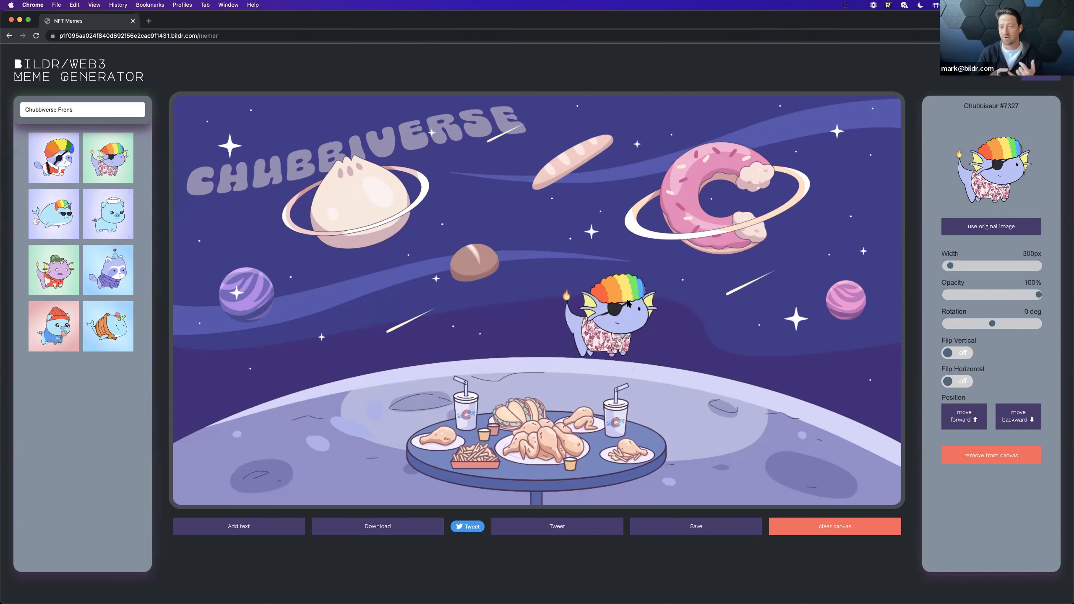
{"action": "left_click", "coordinate": [871, 169]}
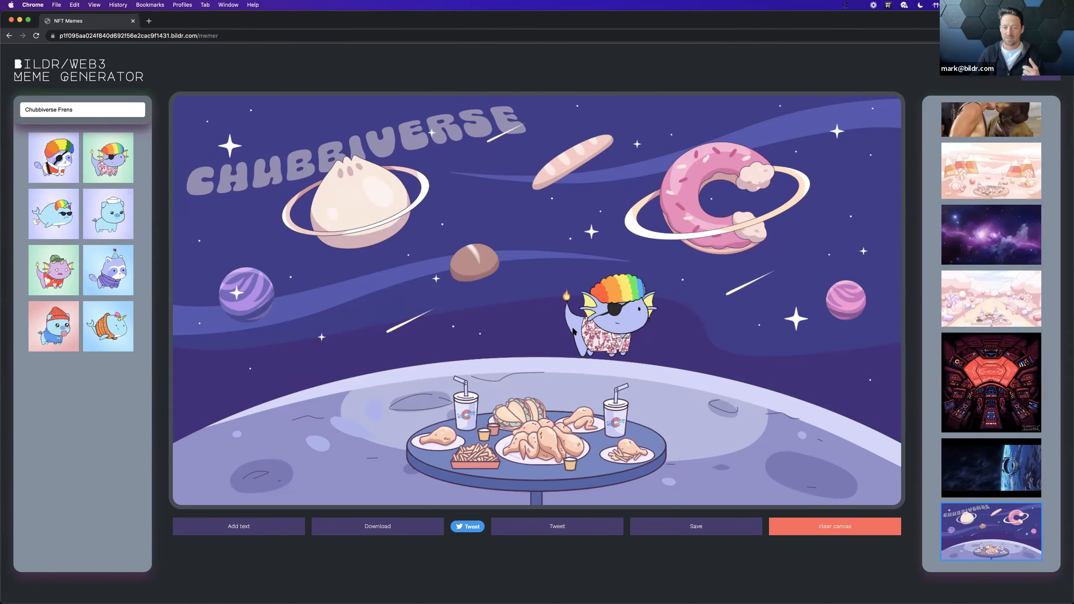
{"action": "left_click_drag", "start_coordinate": [608, 319], "coordinate": [337, 341]}
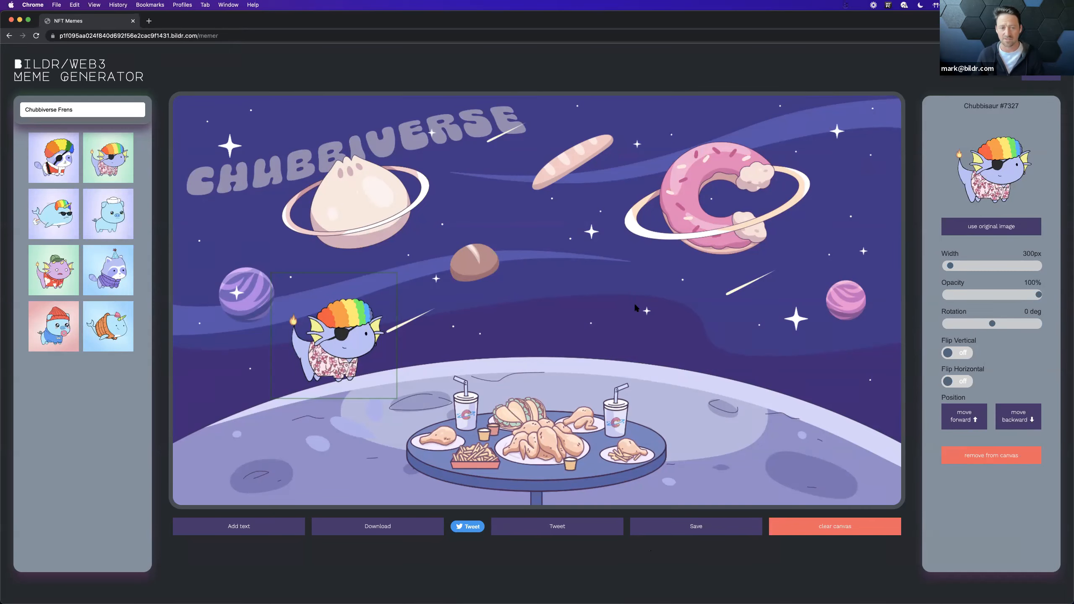
Step: Switch to the Bildr studio in Brave and review the records of the Meme Backgrounds data collection
{"action": "key", "text": "ctrl+Left"}
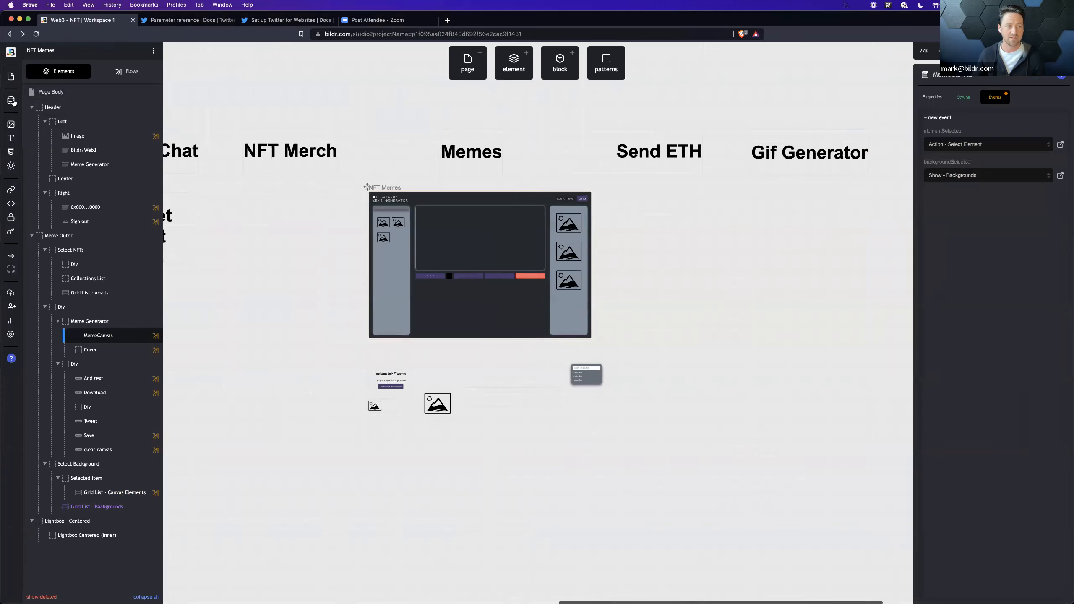
{"action": "left_click", "coordinate": [12, 100]}
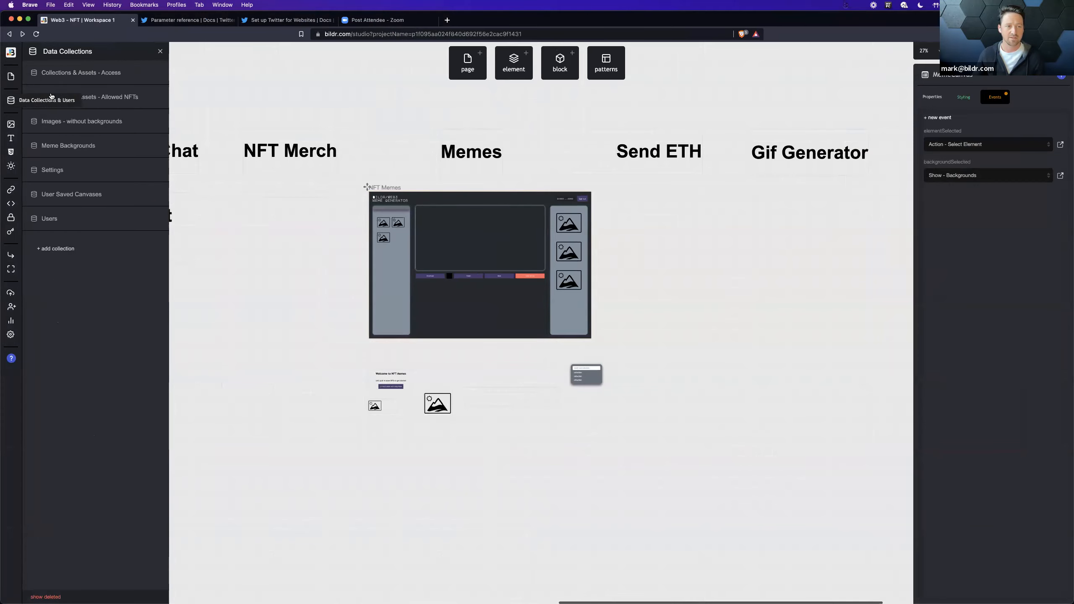
{"action": "left_click", "coordinate": [125, 146]}
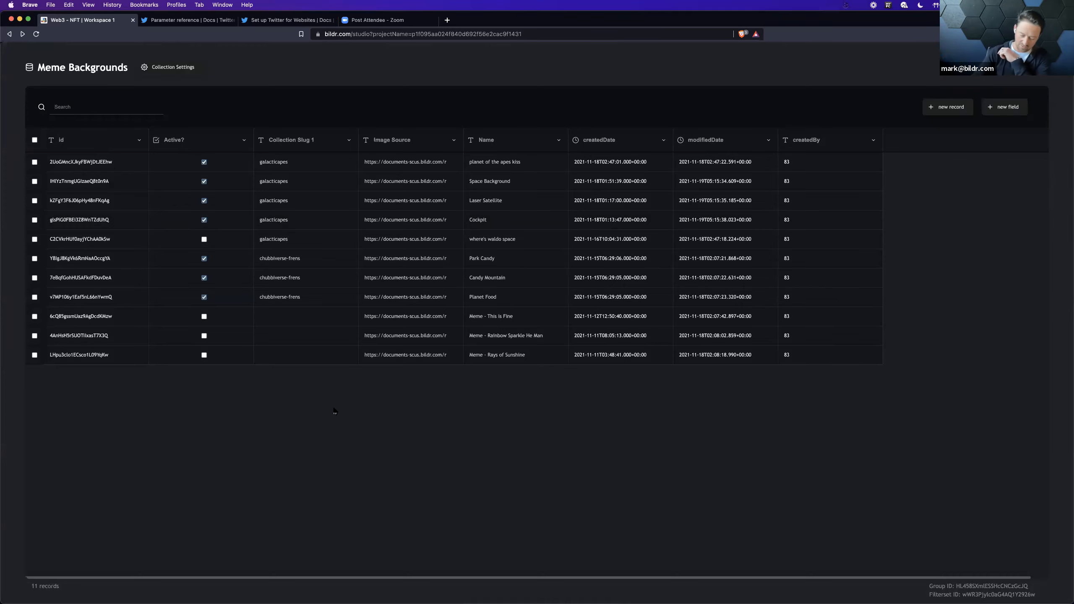
{"action": "key", "text": "super+equal"}
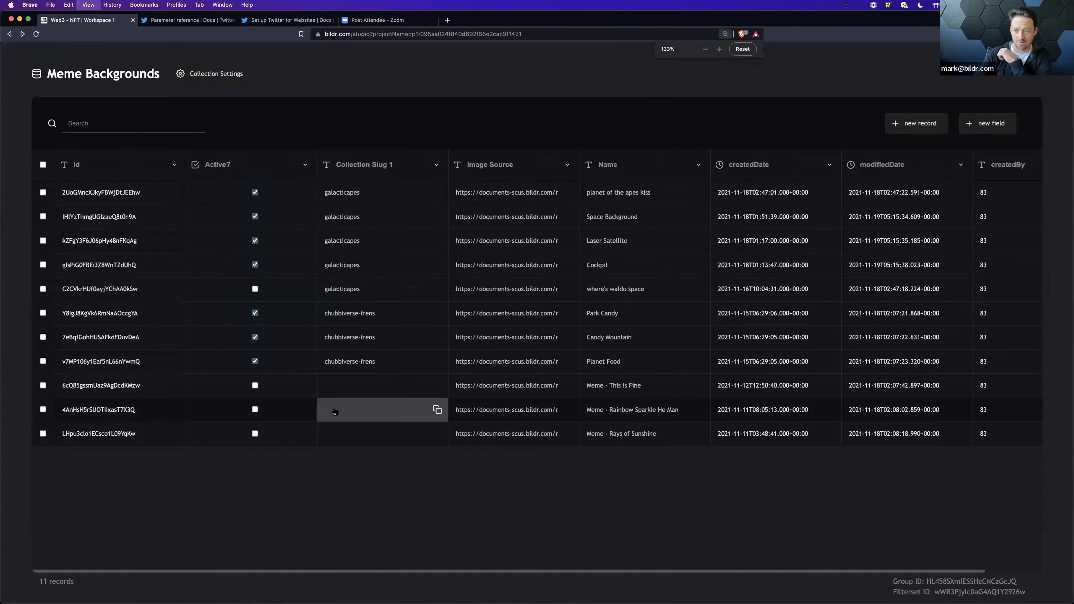
{"action": "key", "text": "super+equal"}
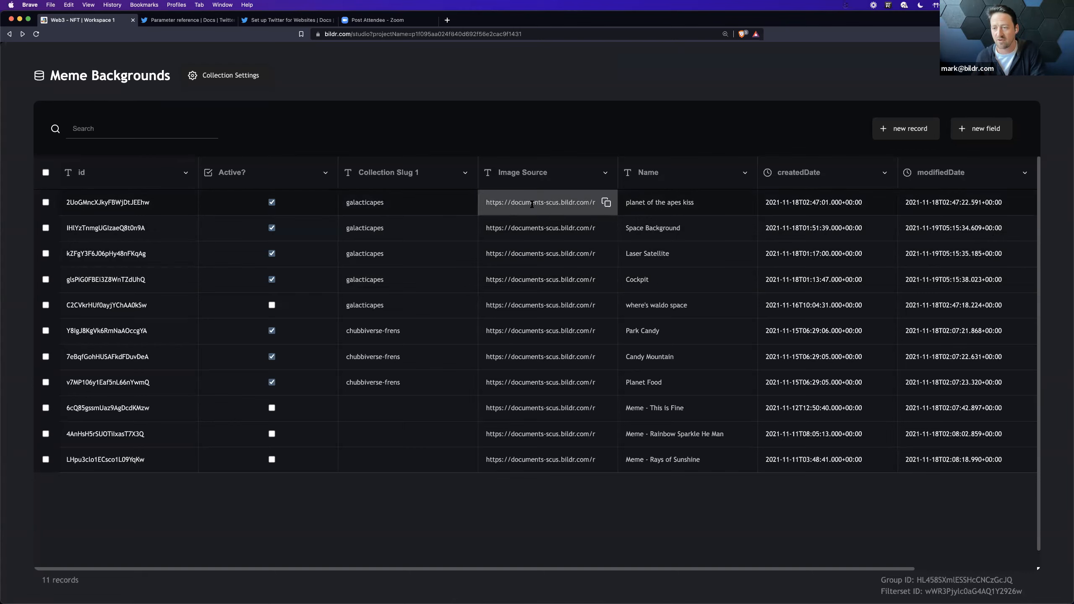
{"action": "left_click", "coordinate": [1048, 58]}
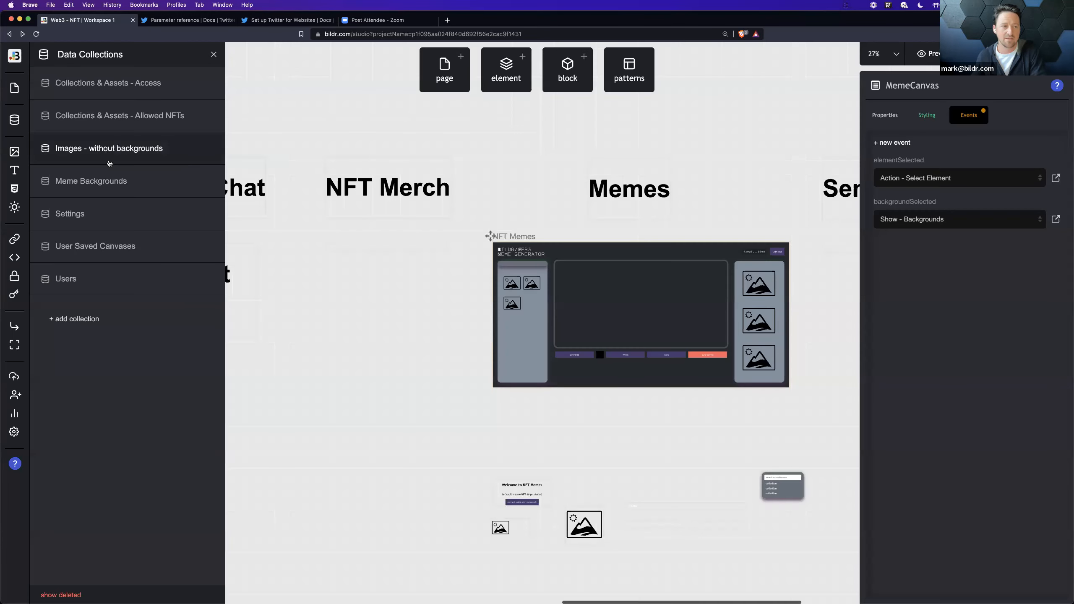
Step: Copy the CDN file path of Candy_Mountain_2.jpg from the media library and review the Meme Backgrounds collection again
{"action": "left_click", "coordinate": [17, 153]}
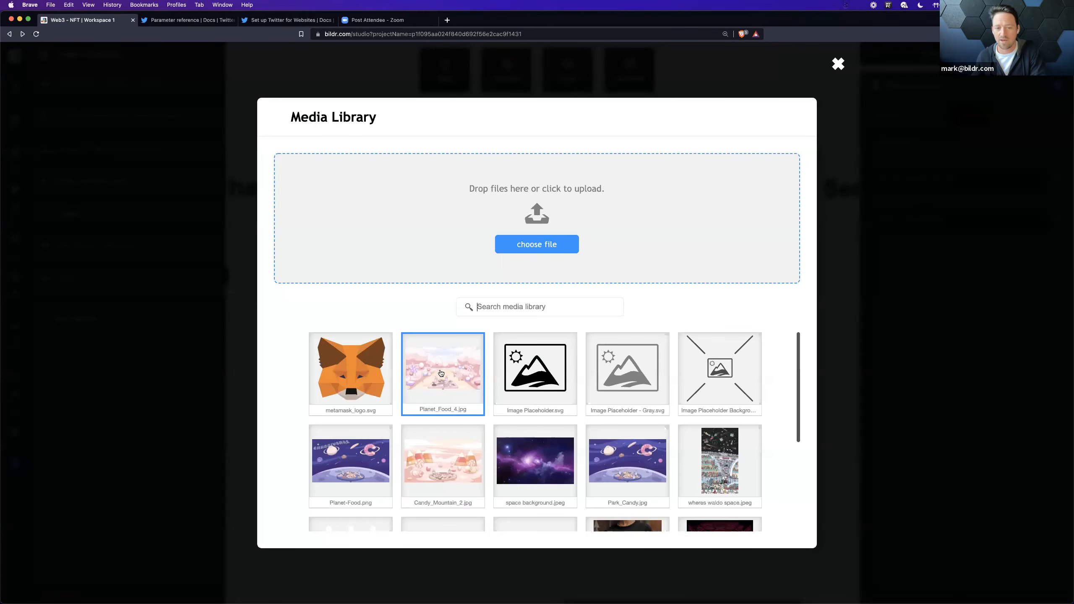
{"action": "left_click", "coordinate": [441, 464]}
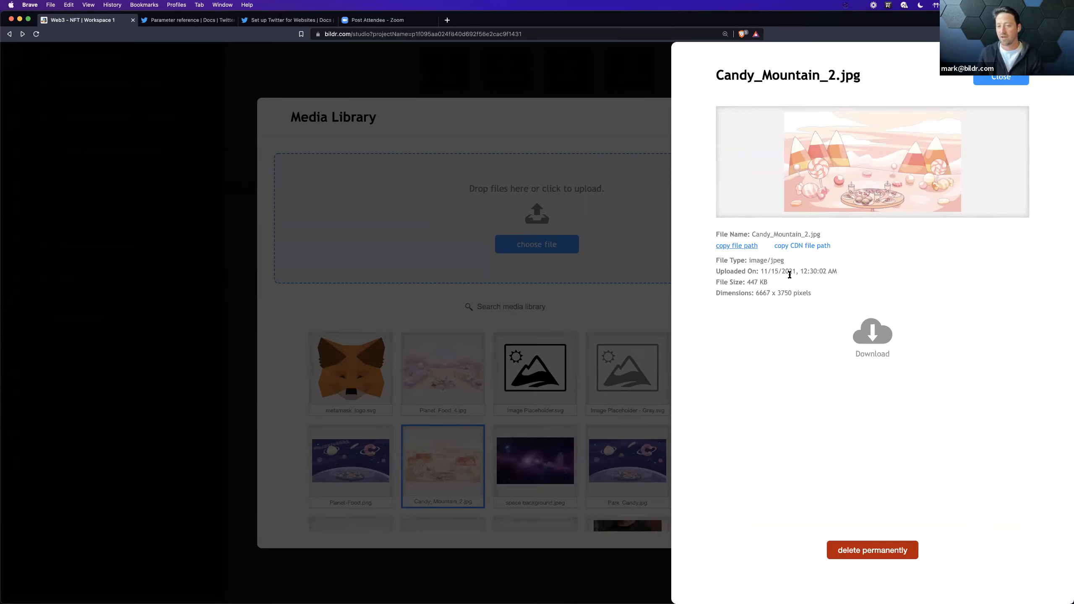
{"action": "left_click", "coordinate": [801, 250]}
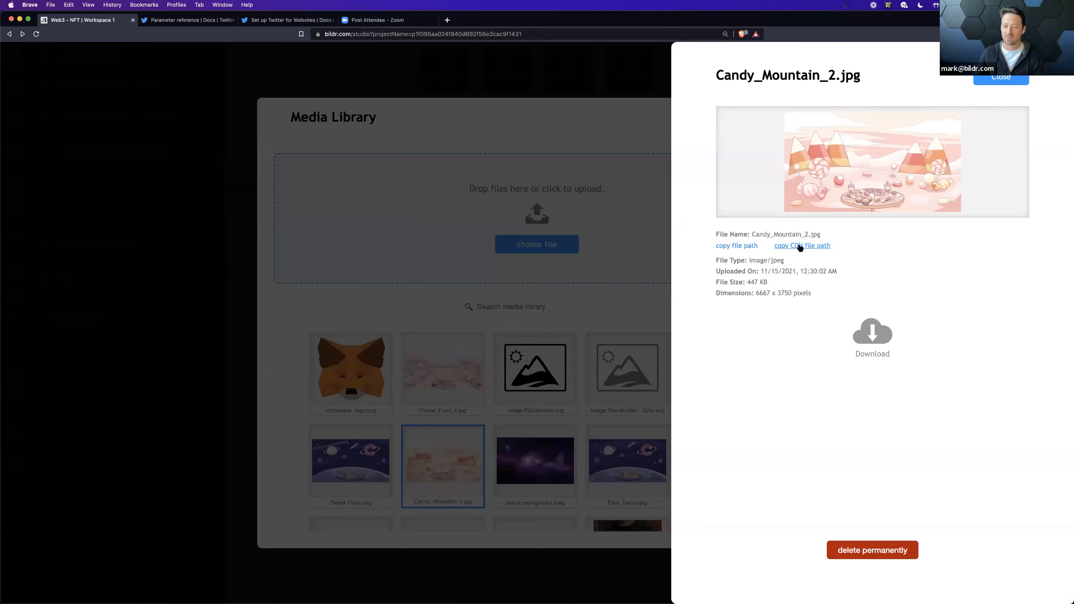
{"action": "left_click", "coordinate": [799, 248]}
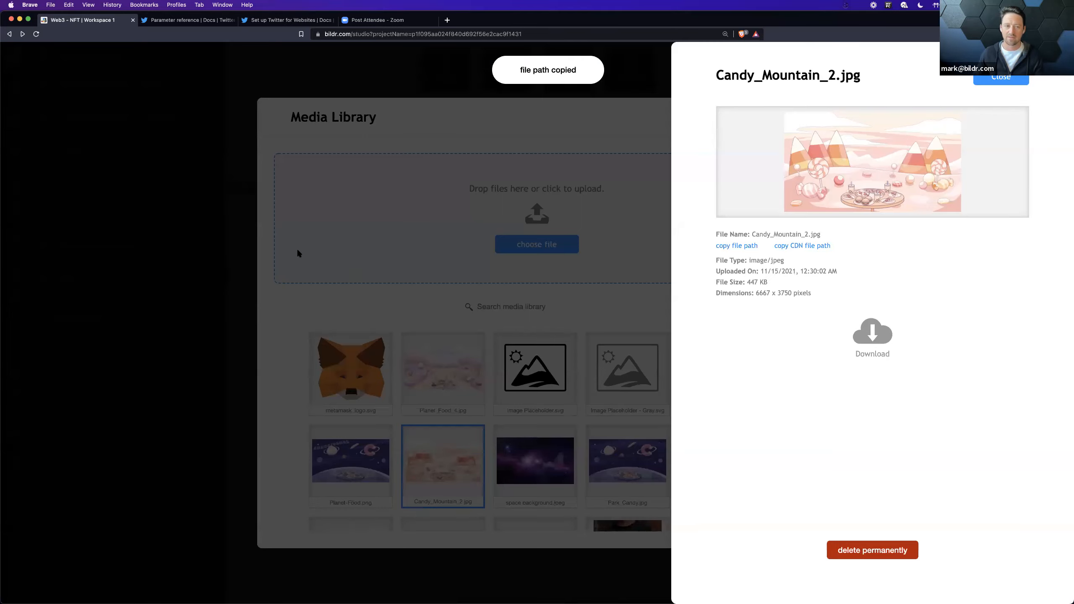
{"action": "left_click", "coordinate": [237, 249]}
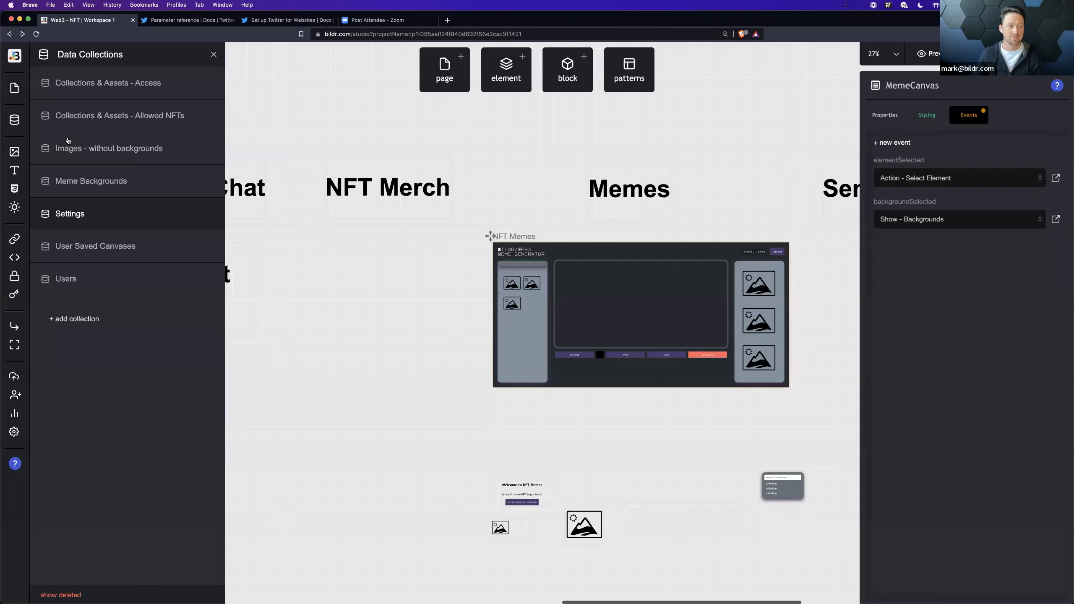
{"action": "left_click", "coordinate": [113, 180]}
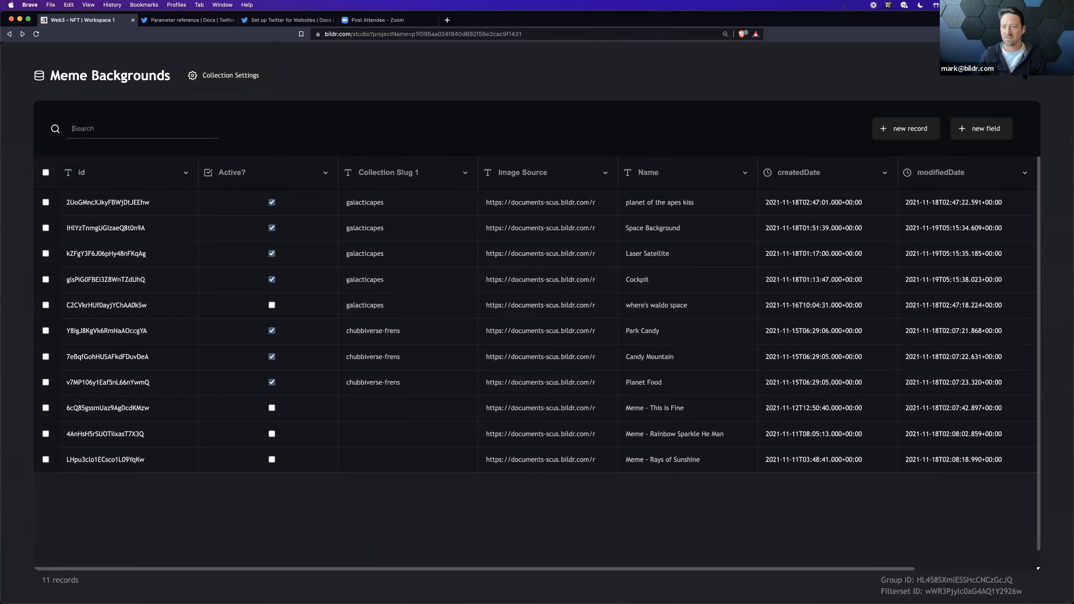
{"action": "left_click", "coordinate": [499, 76]}
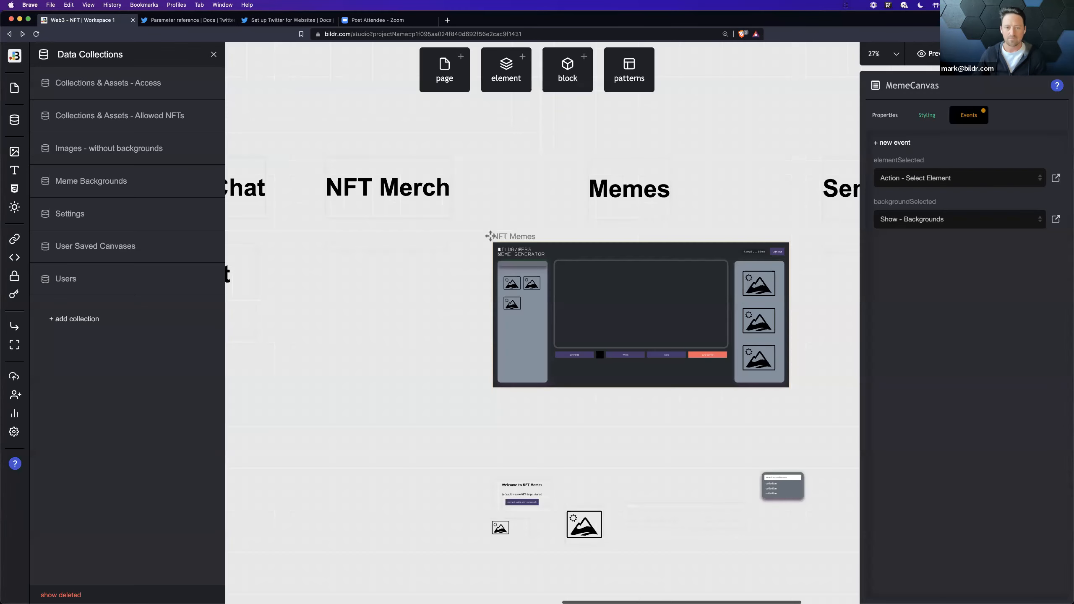
Step: Find the Page Load flow of the NFT Memes page and inspect its nested Page Binding flow
{"action": "left_click", "coordinate": [596, 250]}
{"action": "left_click", "coordinate": [148, 89]}
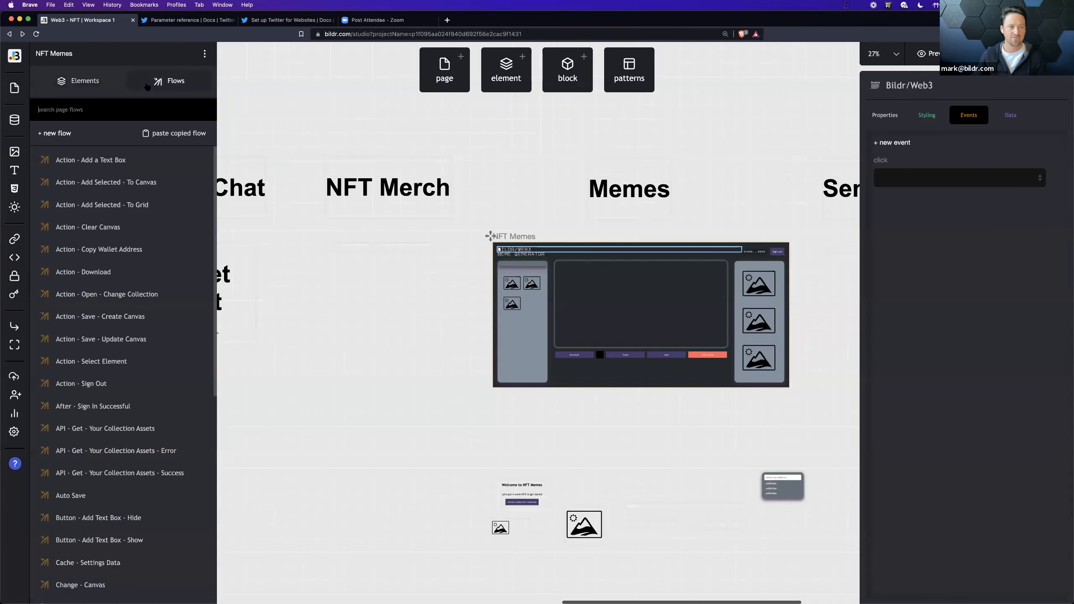
{"action": "type", "text": "page"}
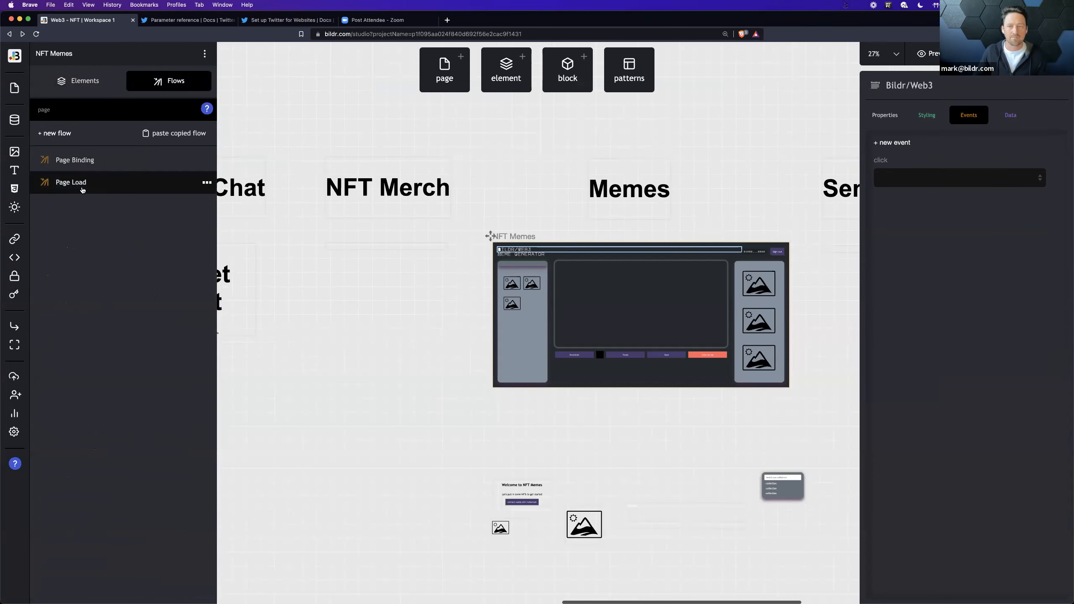
{"action": "left_click", "coordinate": [72, 183]}
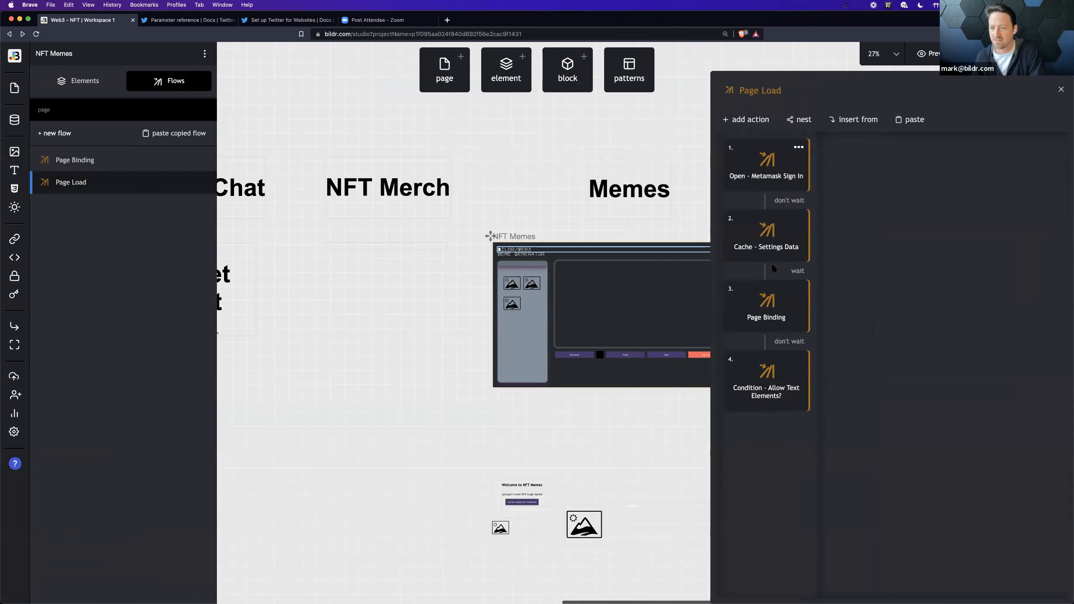
{"action": "left_click", "coordinate": [765, 312]}
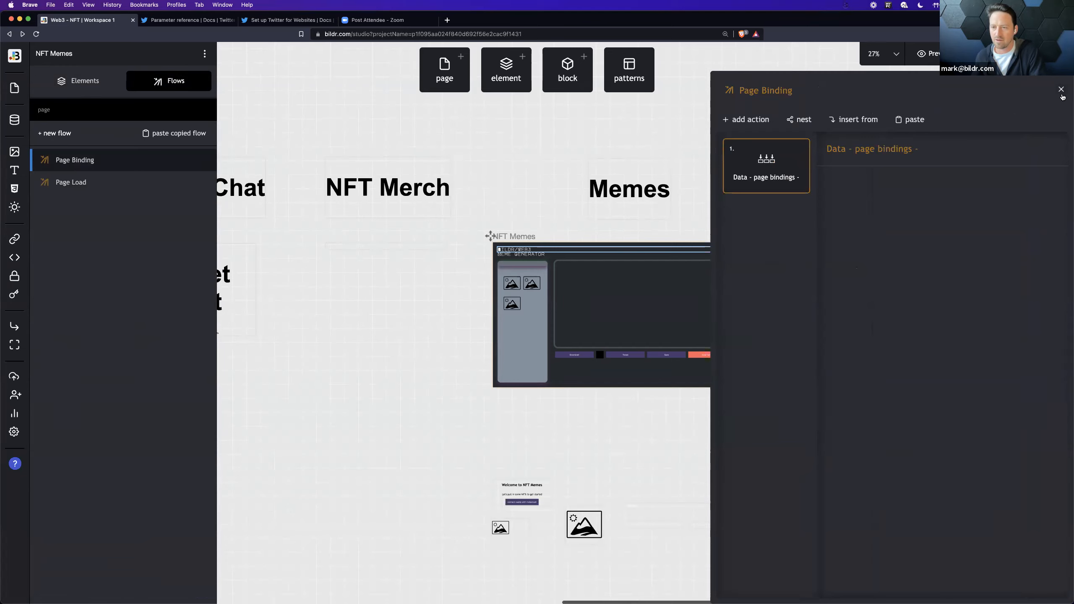
{"action": "left_click", "coordinate": [1061, 89]}
Step: Search the page flows for "aft" and inspect the After - Sign In Successful flow
{"action": "key", "text": "super+a"}
{"action": "type", "text": "aft"}
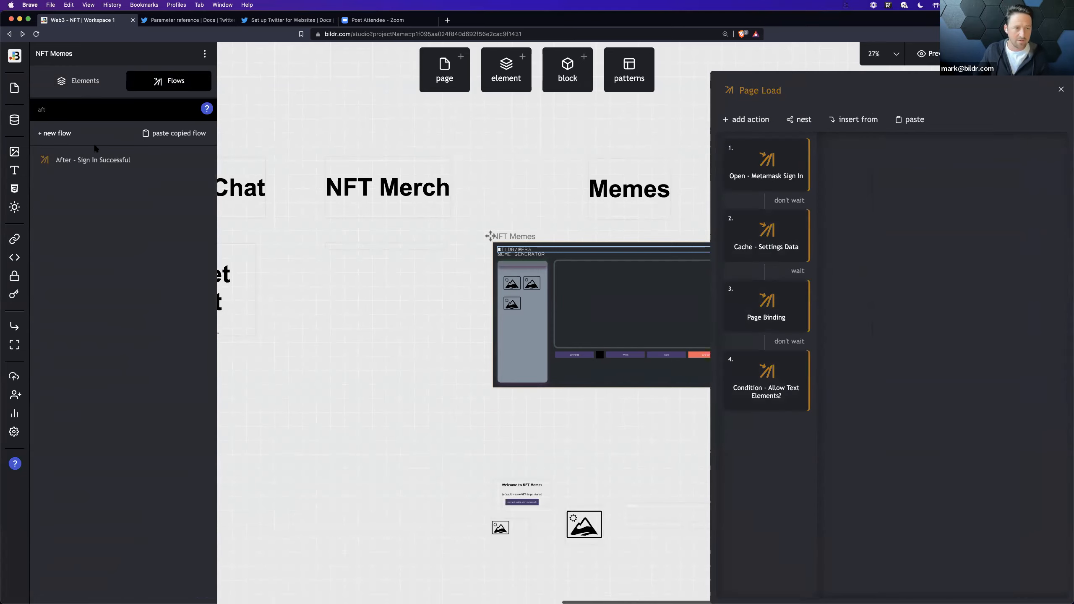
{"action": "left_click", "coordinate": [96, 160]}
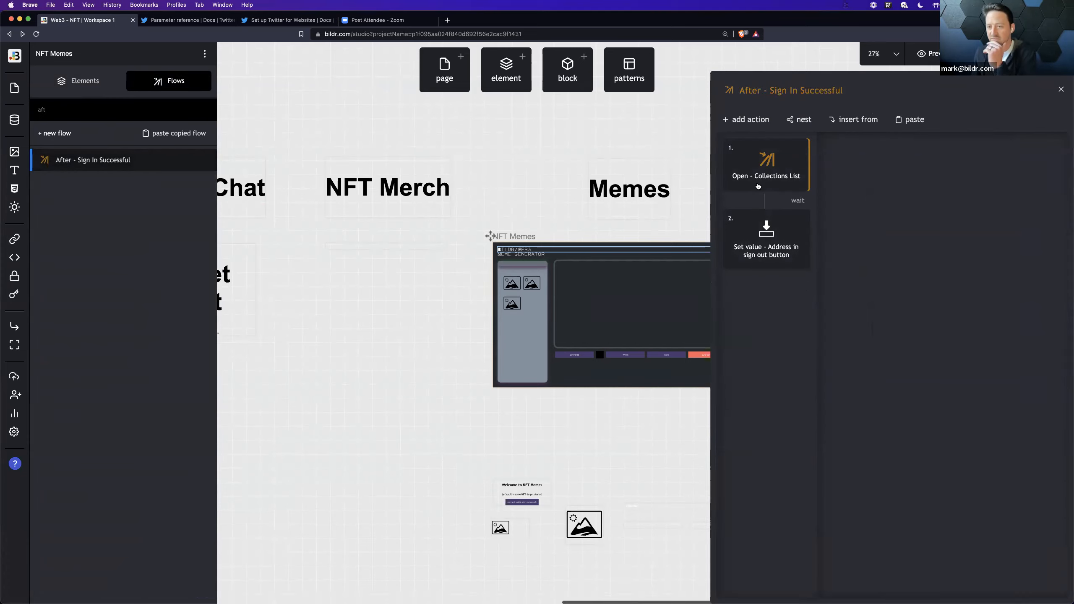
Step: Search the flows for "page" and inspect the Cache - Settings Data flow nested in Page Load
{"action": "double_click", "coordinate": [68, 110]}
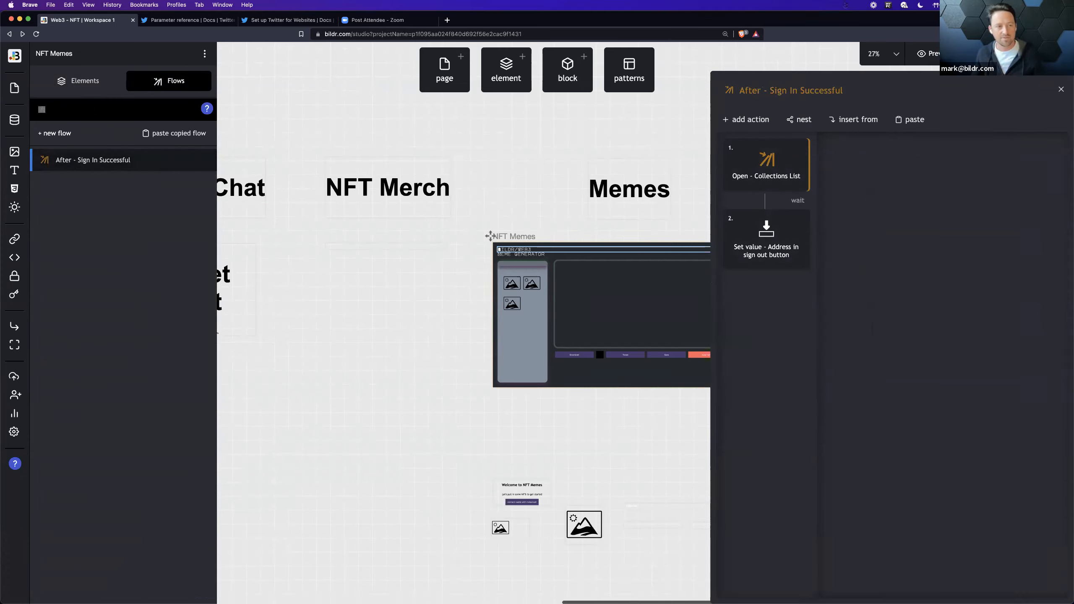
{"action": "type", "text": "page"}
{"action": "left_click", "coordinate": [152, 174]}
{"action": "left_click", "coordinate": [766, 240]}
{"action": "left_click", "coordinate": [765, 239]}
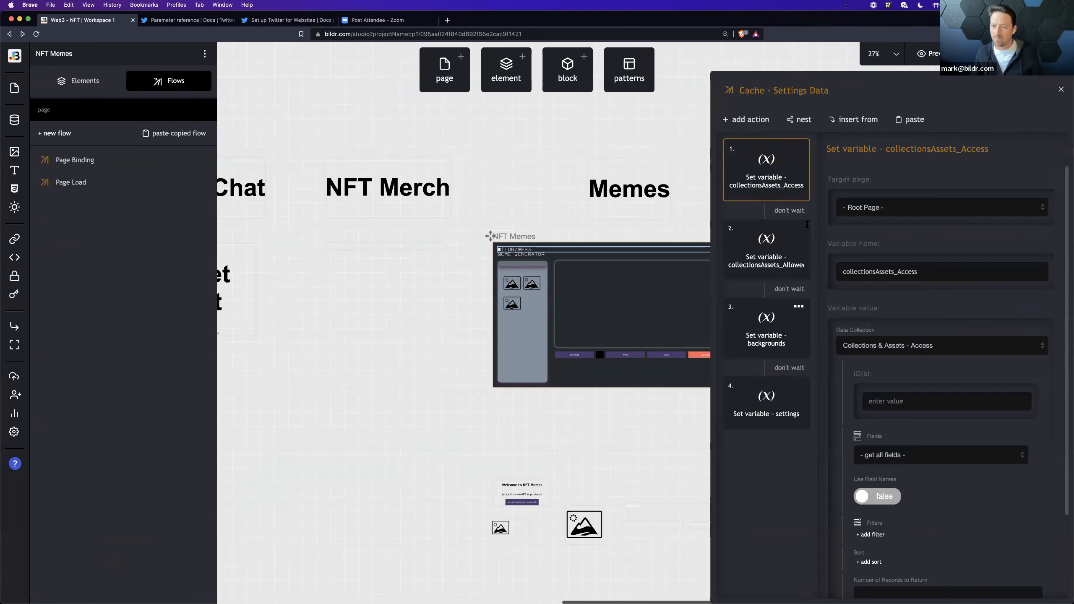
Step: Examine the collection data settings of the Grid List - Backgrounds element, including its expanded AND filter
{"action": "scroll", "coordinate": [631, 293], "scroll_direction": "right", "scroll_amount": 6}
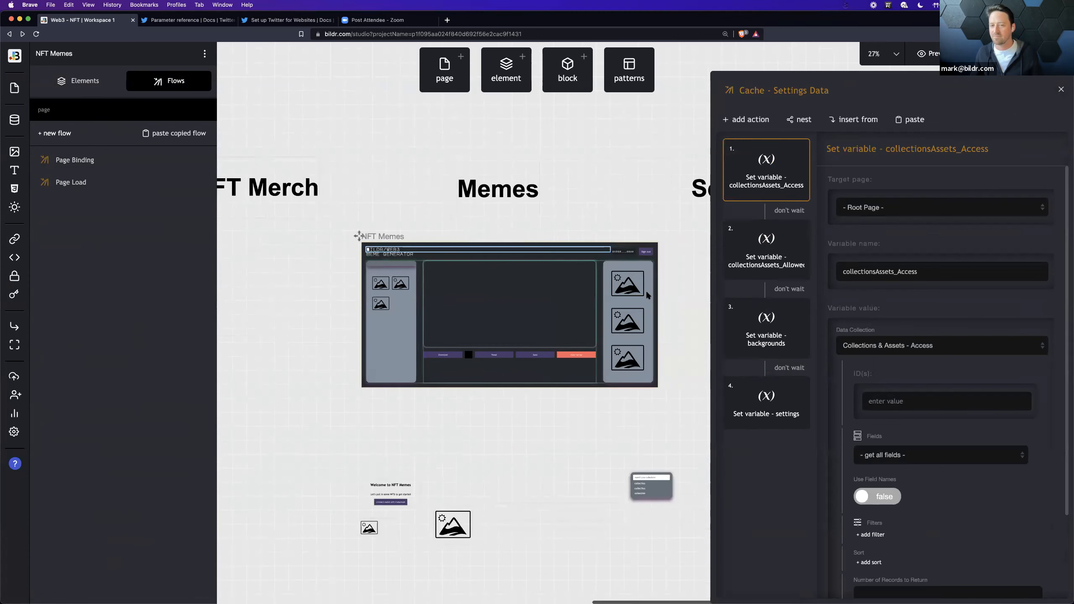
{"action": "left_click", "coordinate": [631, 293]}
{"action": "left_click", "coordinate": [1036, 111]}
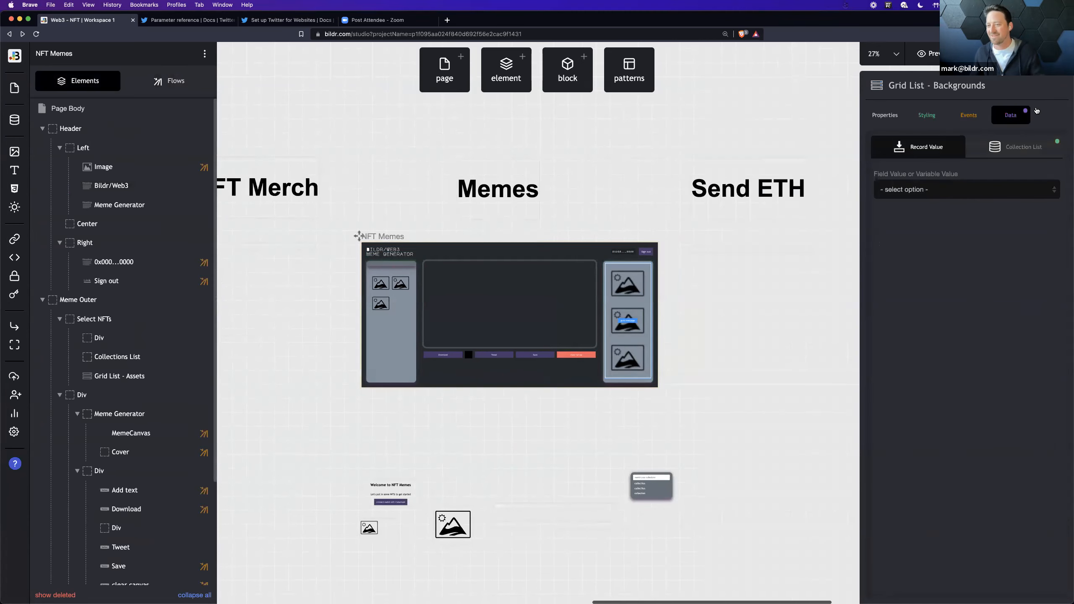
{"action": "left_click", "coordinate": [1009, 152]}
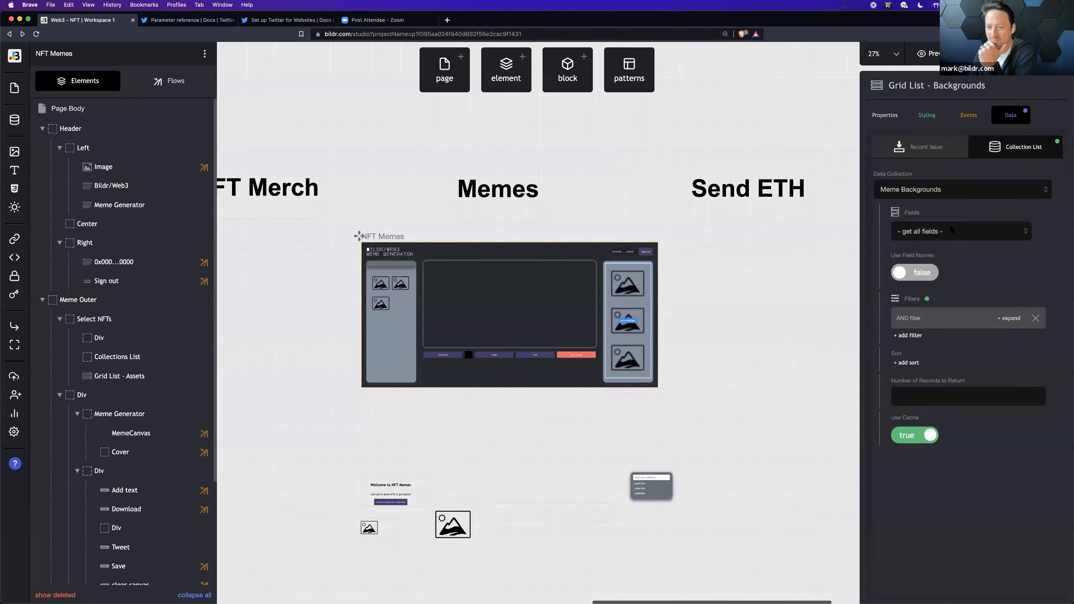
{"action": "left_click", "coordinate": [958, 314]}
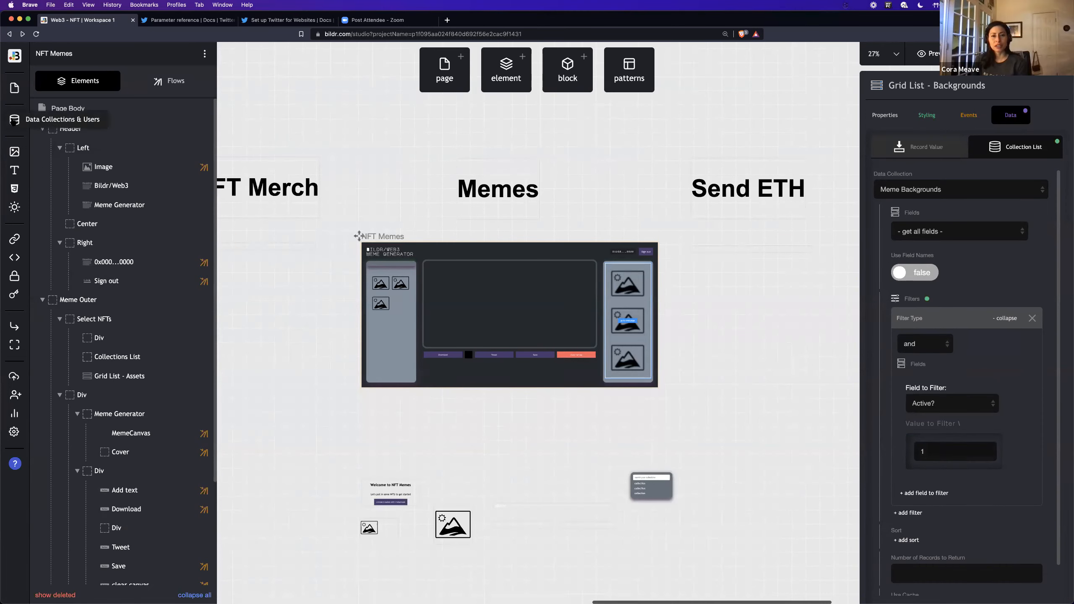
Step: Reopen the Meme Backgrounds data collection from the studio
{"action": "left_click", "coordinate": [14, 120]}
{"action": "left_click", "coordinate": [132, 180]}
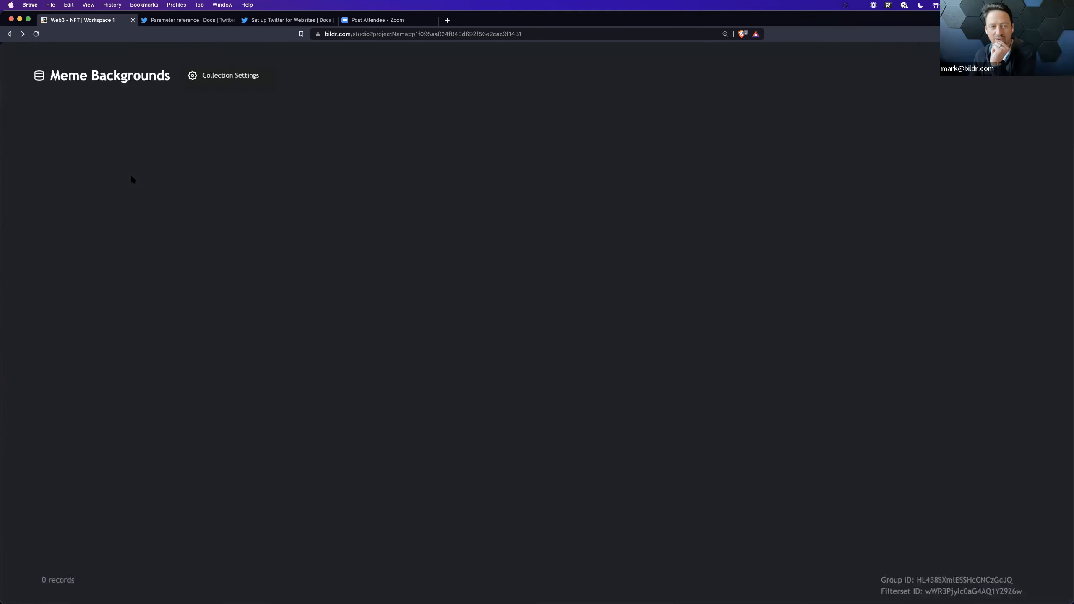
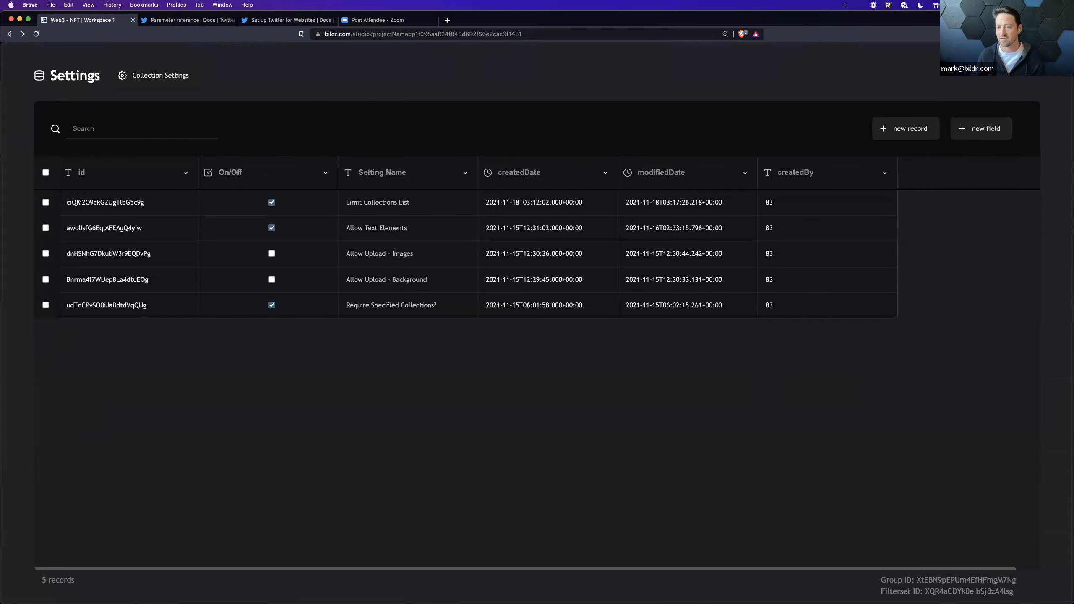
Step: Close the Settings collection and inspect the record ID used by Condition - Allow Text Elements? in the Page Load flow
{"action": "key", "text": "Escape"}
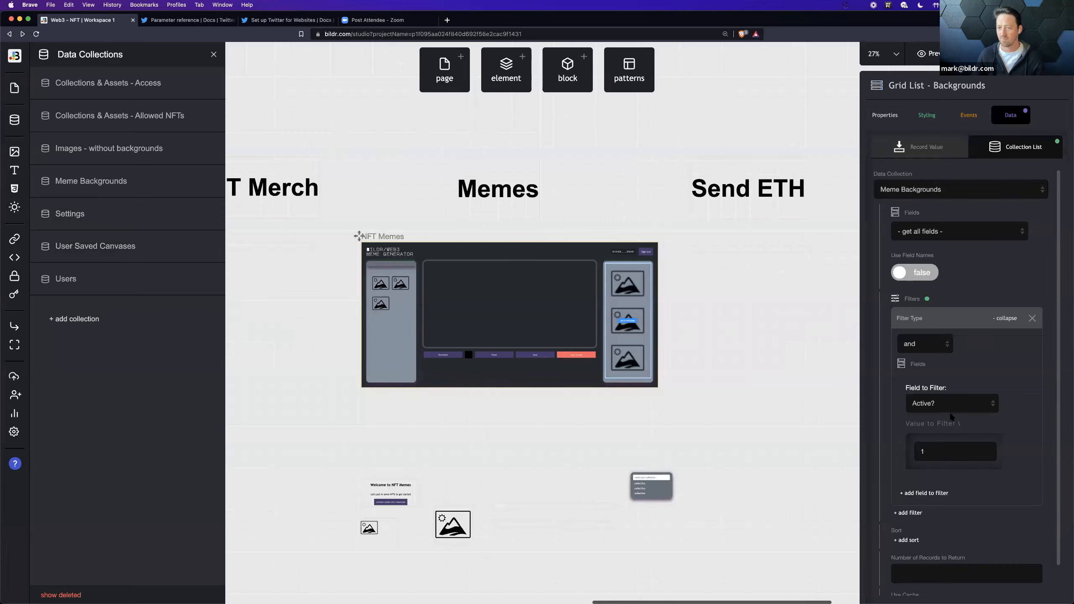
{"action": "left_click", "coordinate": [475, 359]}
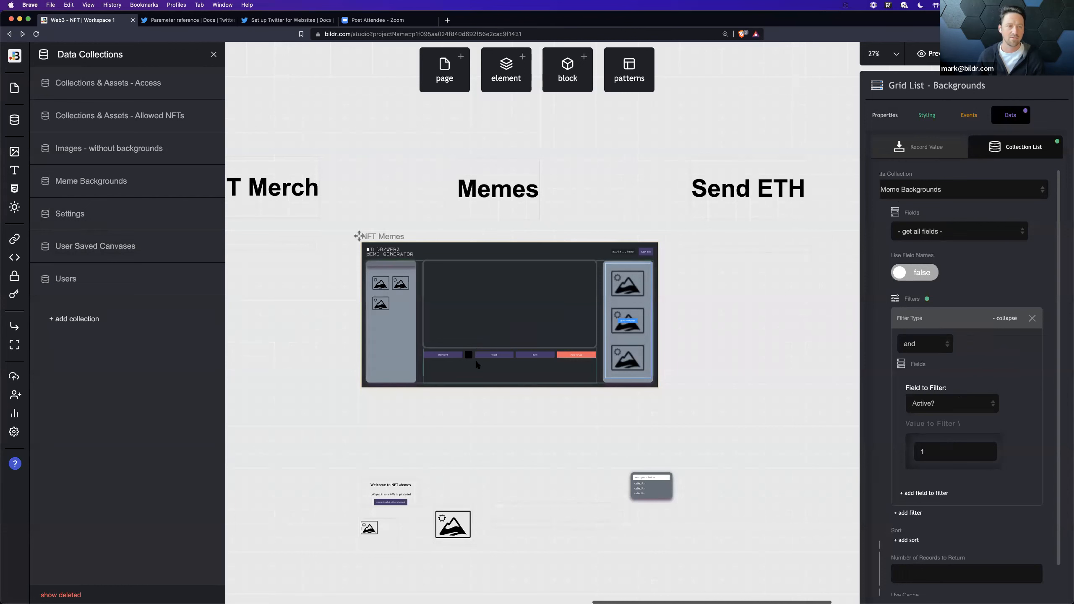
{"action": "left_click", "coordinate": [154, 80]}
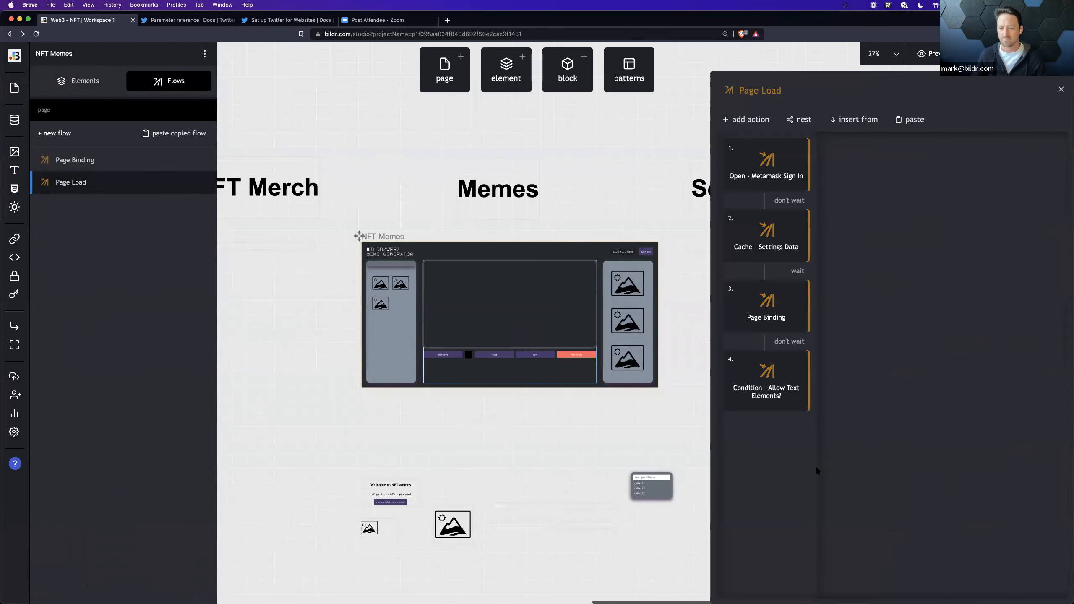
{"action": "left_click", "coordinate": [761, 398]}
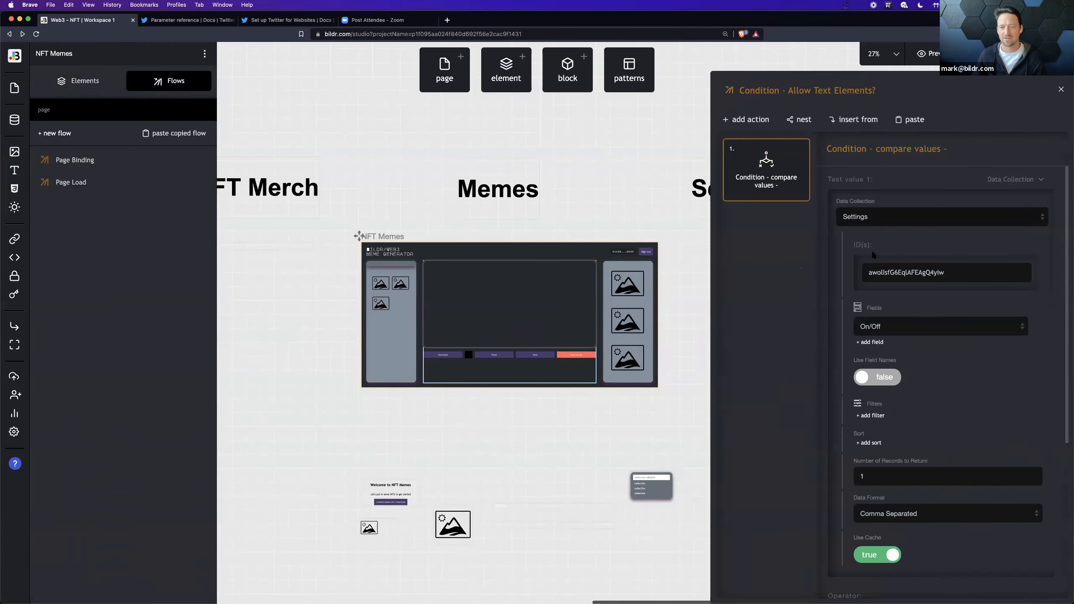
{"action": "double_click", "coordinate": [874, 273]}
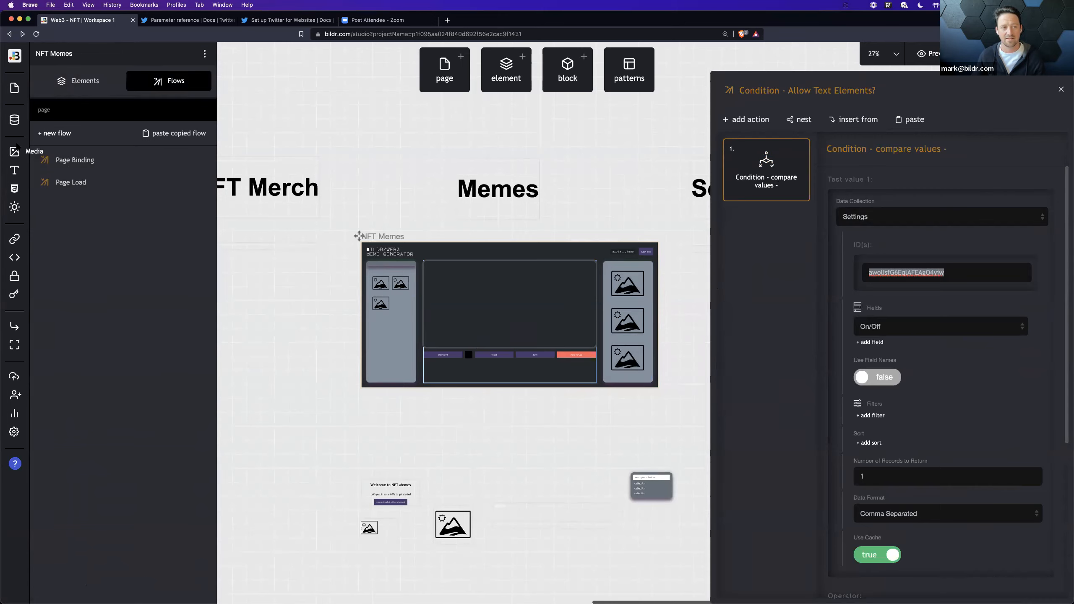
Step: Check the Allow Text Elements record's ID in the Settings collection, then review the condition's true and false actions
{"action": "left_click", "coordinate": [13, 121]}
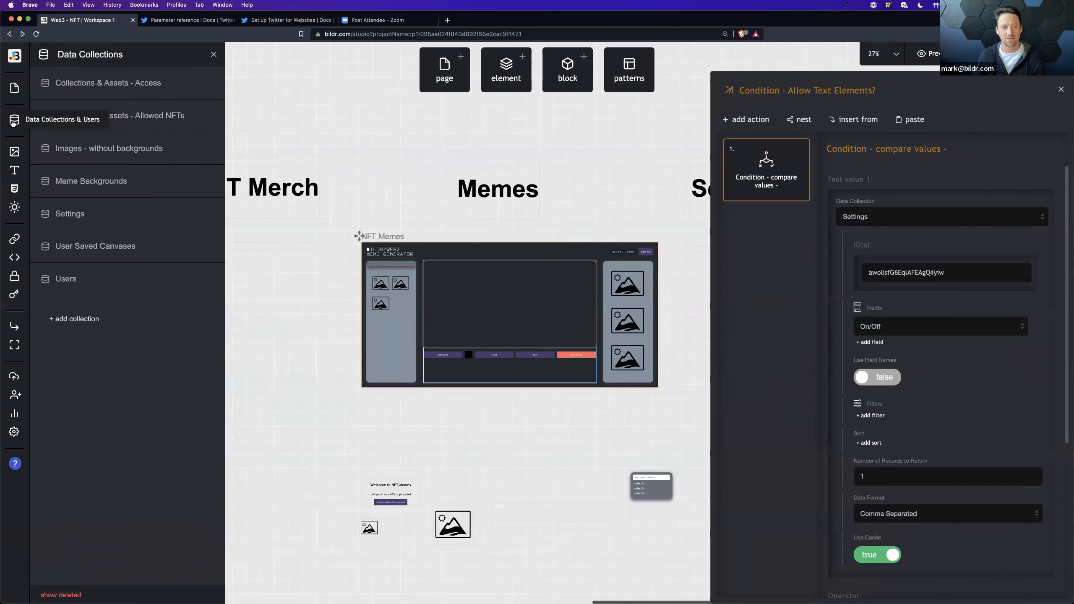
{"action": "left_click", "coordinate": [108, 214]}
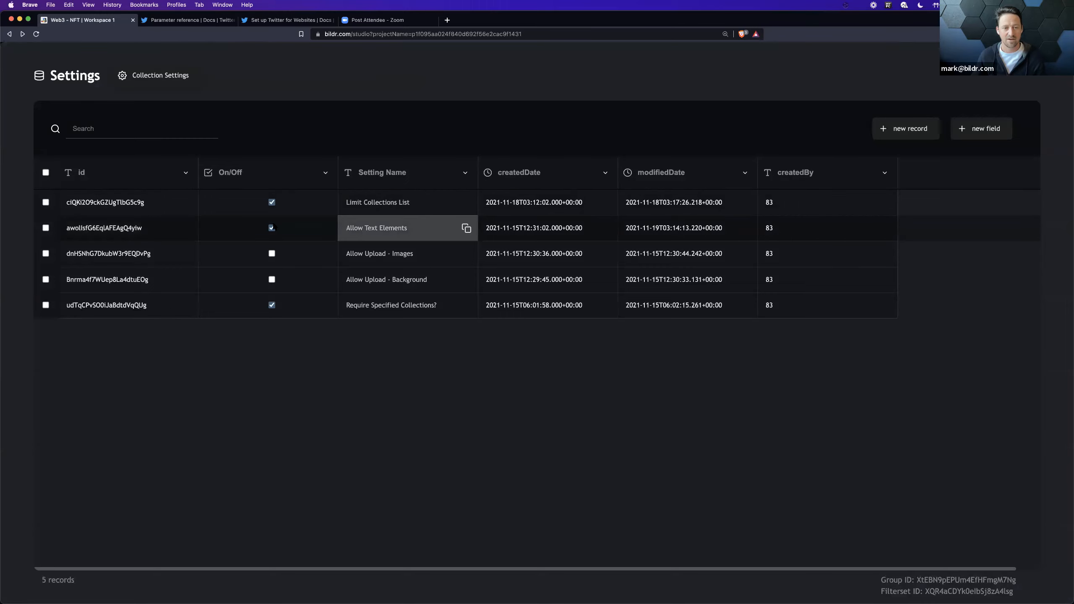
{"action": "left_click", "coordinate": [186, 228]}
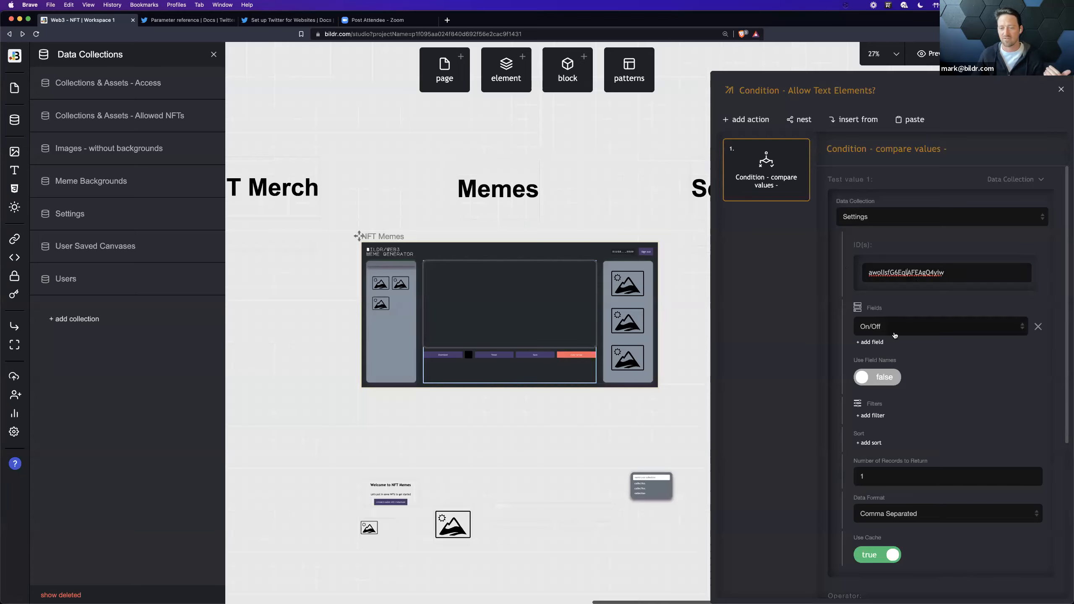
{"action": "scroll", "coordinate": [851, 404], "scroll_direction": "down", "scroll_amount": 5}
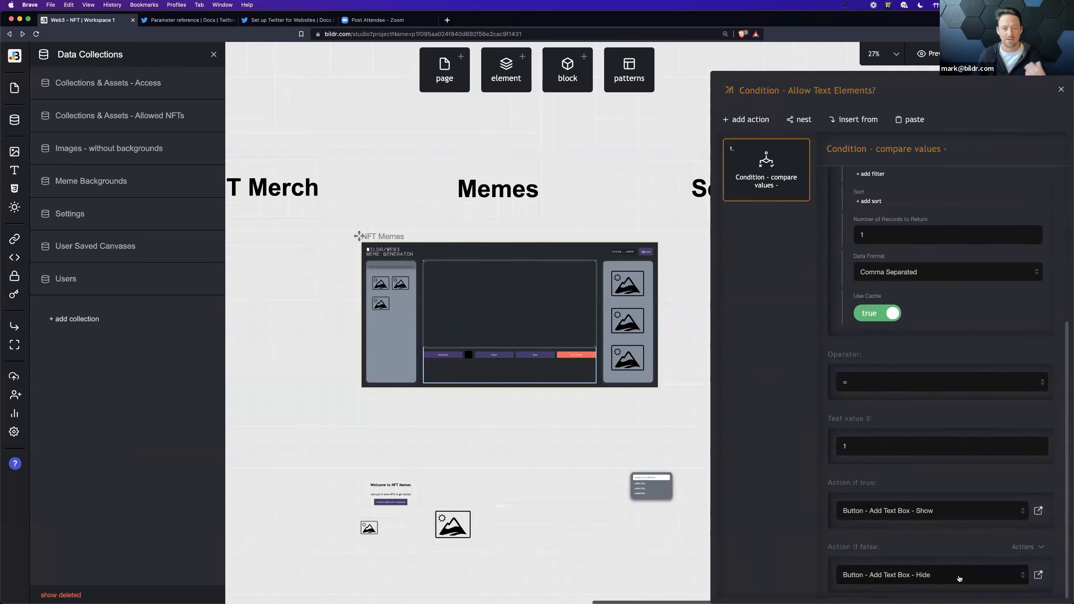
Step: Switch to the meme generator in Chrome, try the pink candy park background and set the purple Chubbiverse space background
{"action": "key", "text": "ctrl+Right"}
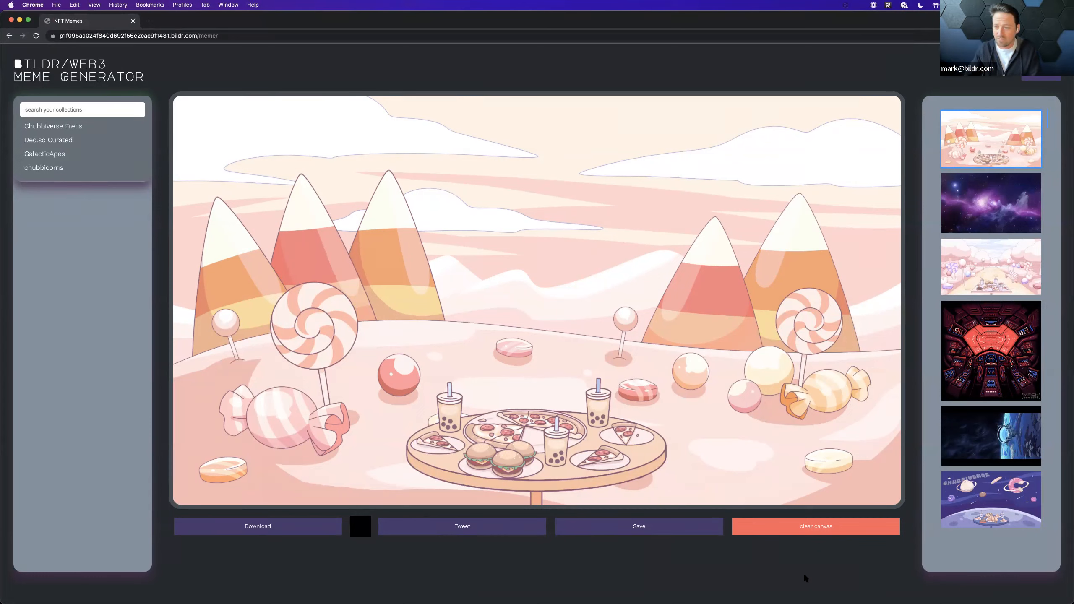
{"action": "left_click", "coordinate": [979, 264]}
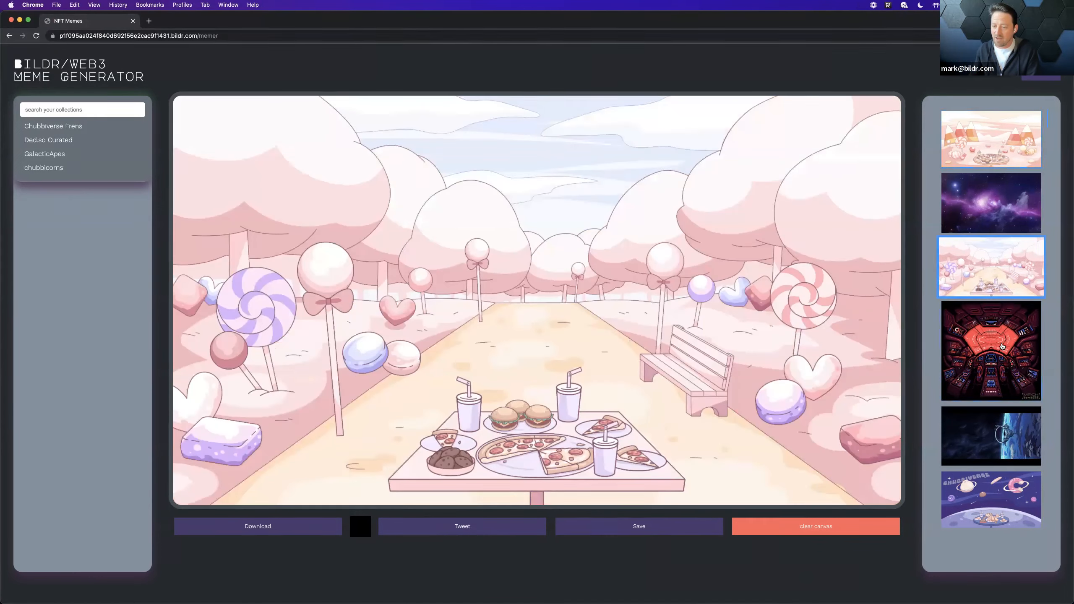
{"action": "left_click", "coordinate": [996, 495]}
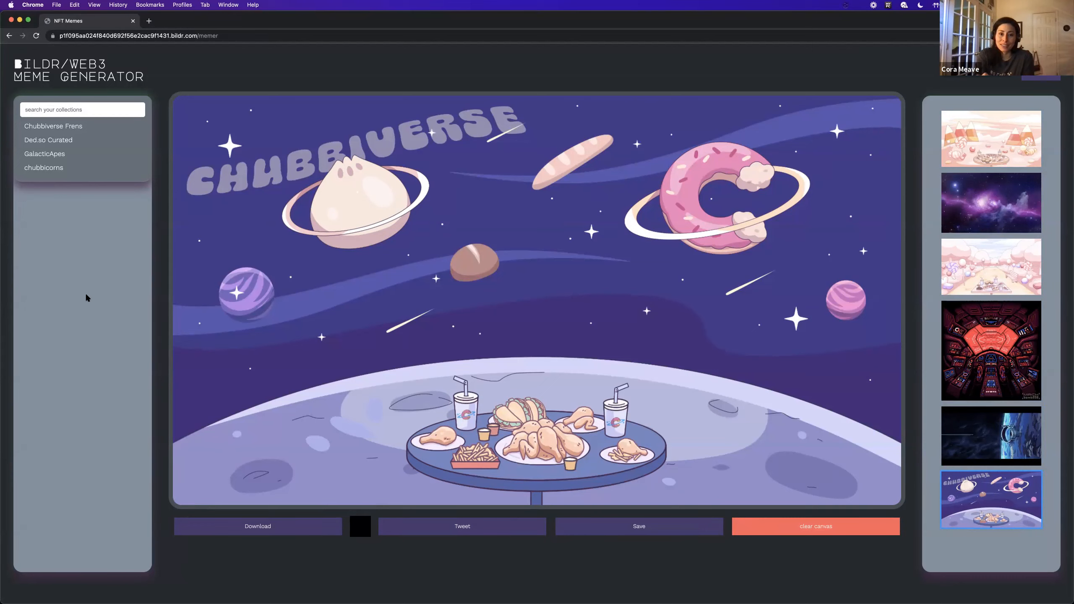
Step: Load the Chubbiverse Frens collection, add Chubbisaur #7327 to the canvas and remove its image background
{"action": "left_click", "coordinate": [74, 127]}
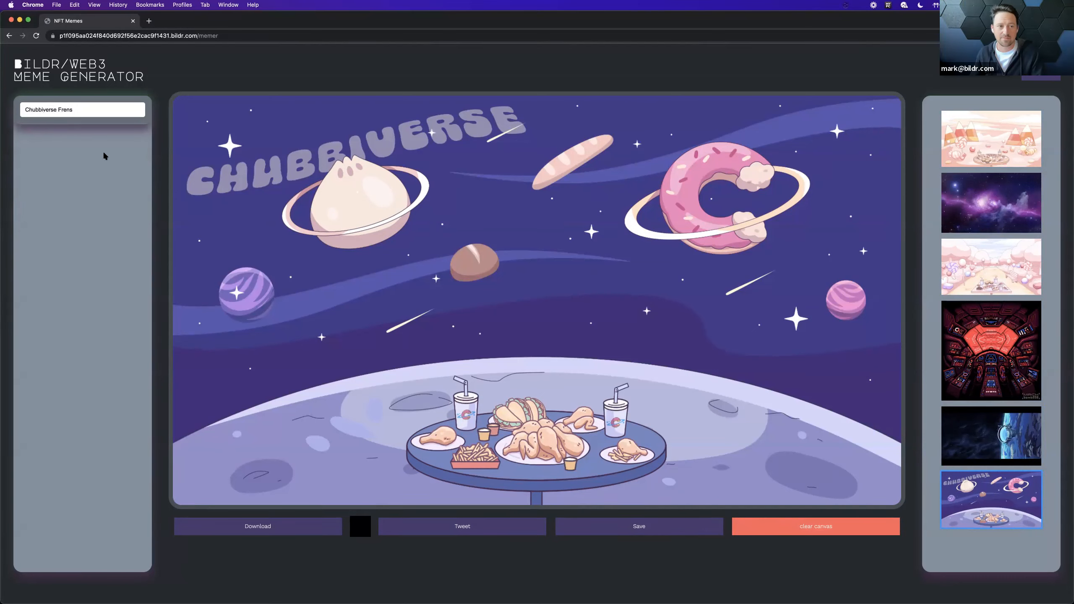
{"action": "left_click", "coordinate": [108, 157]}
{"action": "left_click", "coordinate": [519, 314]}
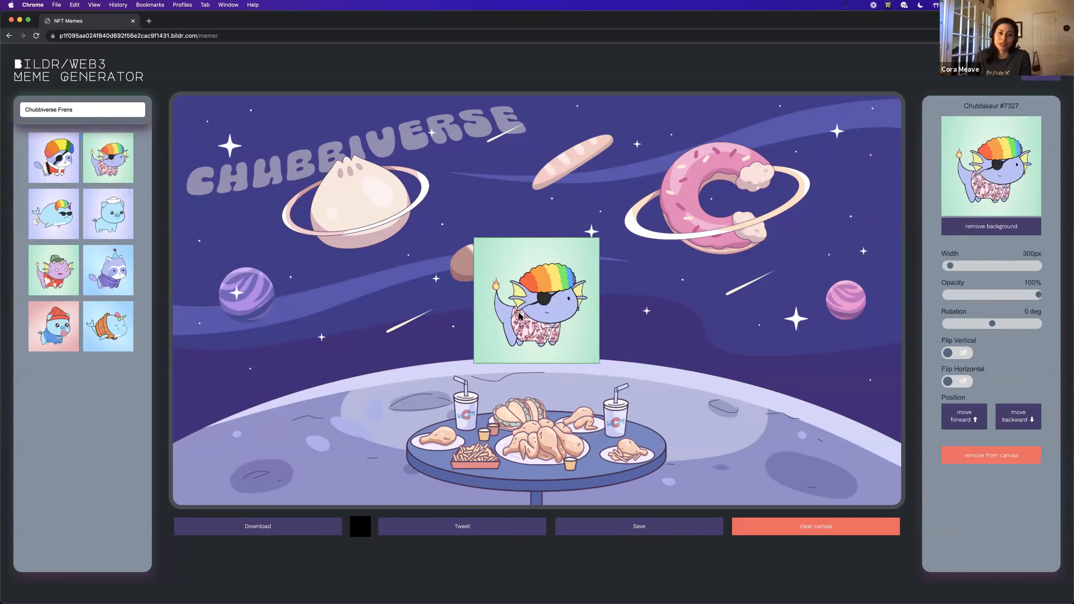
{"action": "left_click", "coordinate": [1017, 229]}
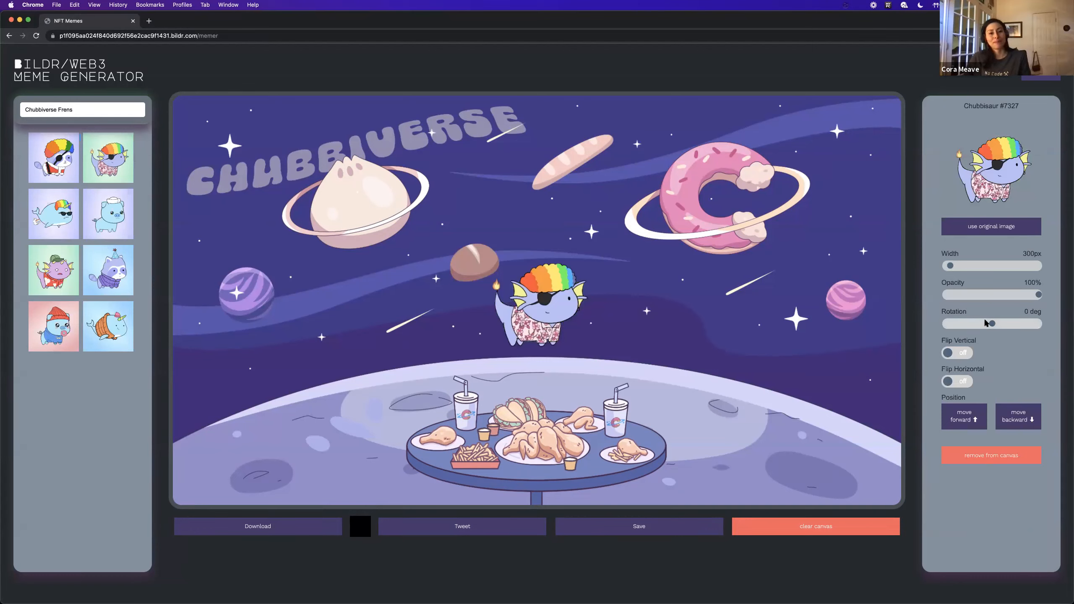
Step: Rotate the Chubbisaur 37 degrees and move it onto the ringed dumpling planet
{"action": "left_click", "coordinate": [1001, 323]}
{"action": "left_click", "coordinate": [601, 307]}
{"action": "left_click", "coordinate": [573, 307]}
{"action": "left_click_drag", "start_coordinate": [552, 303], "coordinate": [396, 251]}
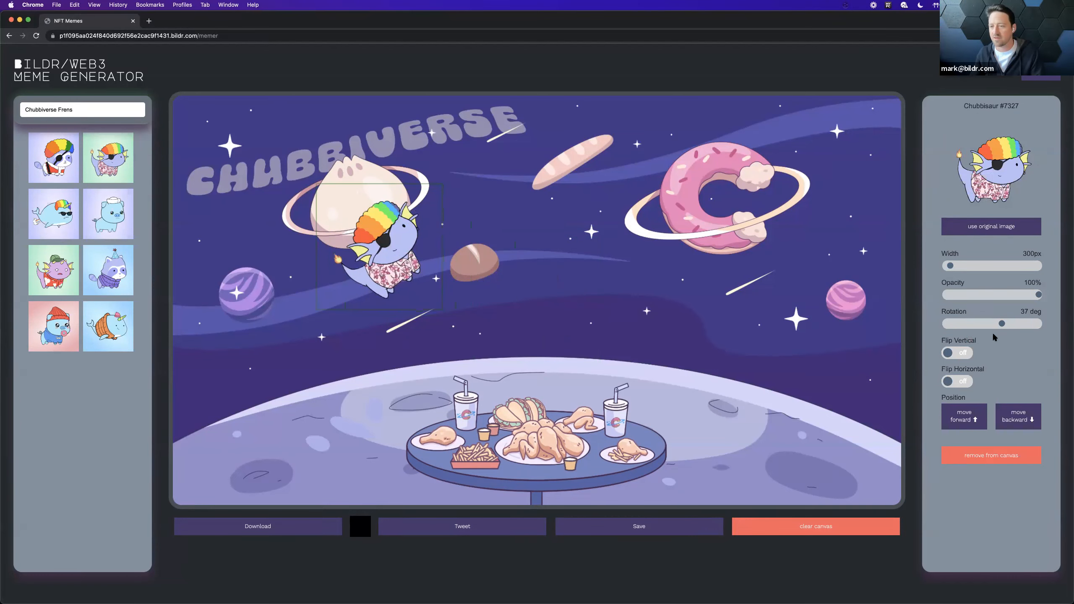
Step: Flip the Chubbisaur vertically, set its width to 150 px and place it just below the ringed dumpling planet
{"action": "left_click", "coordinate": [953, 353]}
{"action": "left_click_drag", "start_coordinate": [484, 303], "coordinate": [440, 269]}
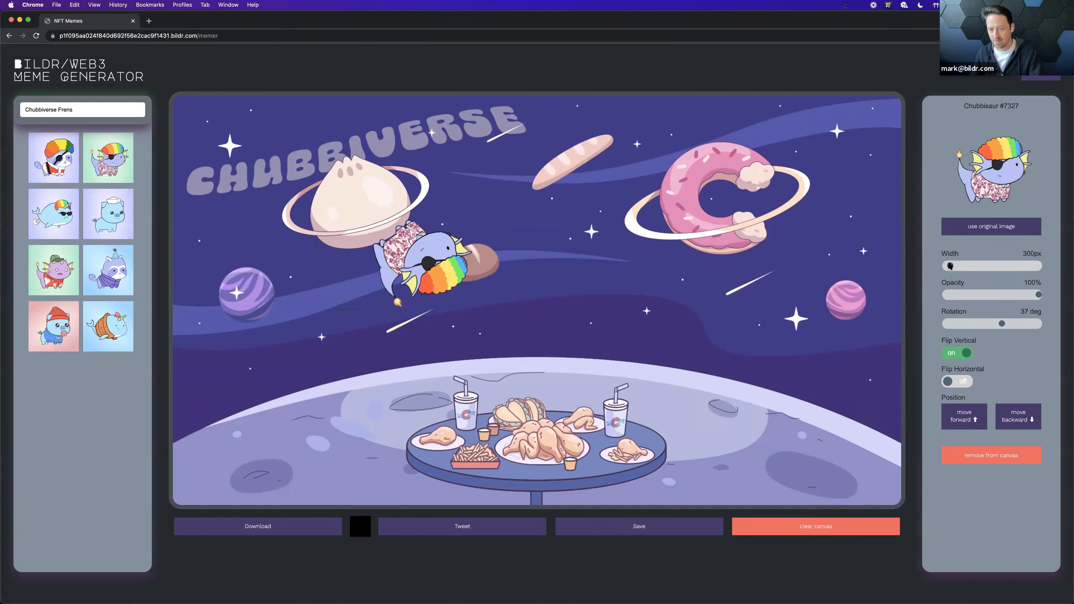
{"action": "left_click_drag", "start_coordinate": [950, 265], "coordinate": [947, 265]}
{"action": "left_click_drag", "start_coordinate": [539, 299], "coordinate": [409, 253]}
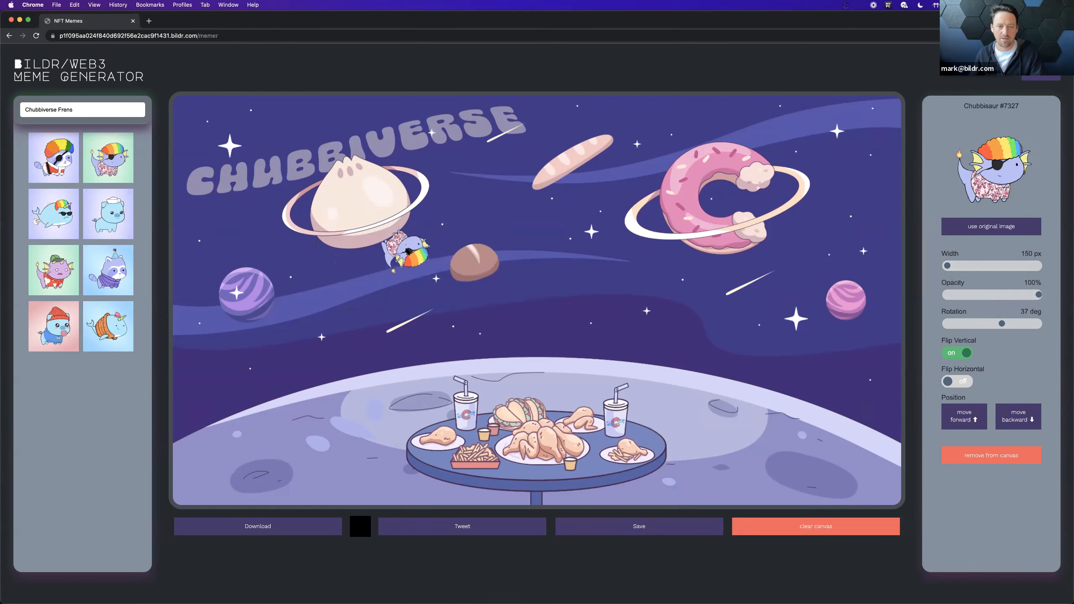
{"action": "left_click", "coordinate": [497, 330]}
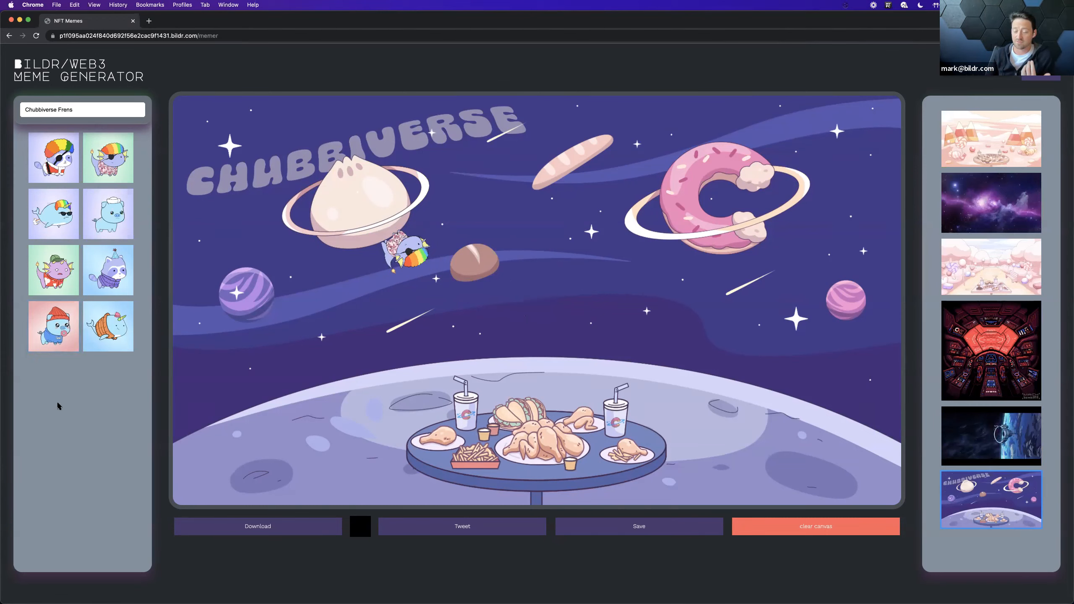
Step: Reselect the Chubbisaur and alternate between its original image and the version without background
{"action": "left_click", "coordinate": [391, 253]}
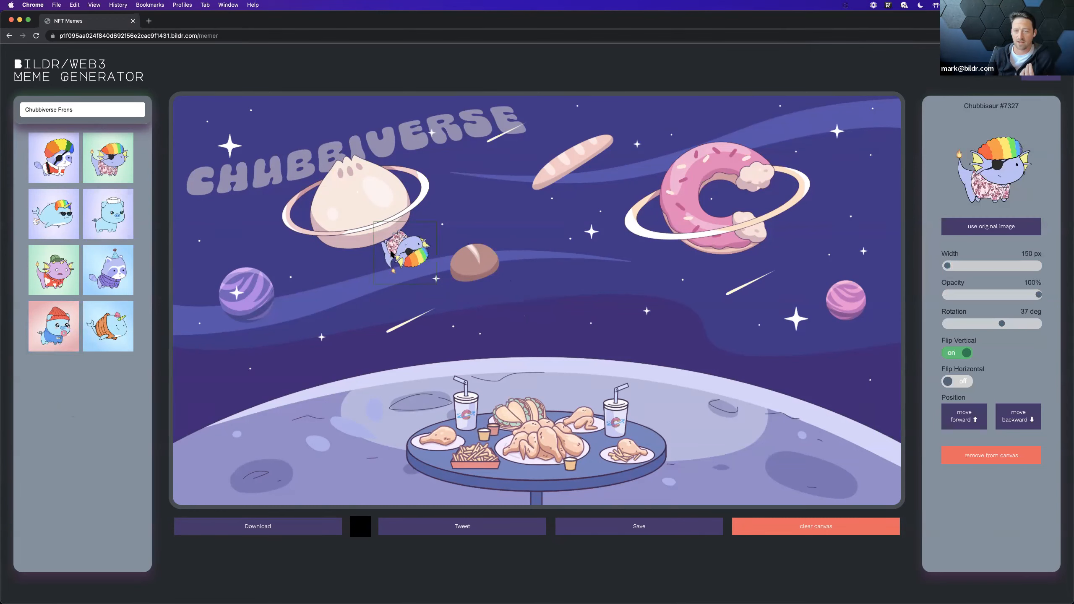
{"action": "left_click", "coordinate": [986, 234]}
{"action": "left_click", "coordinate": [986, 234]}
{"action": "left_click", "coordinate": [987, 234]}
{"action": "left_click", "coordinate": [986, 234]}
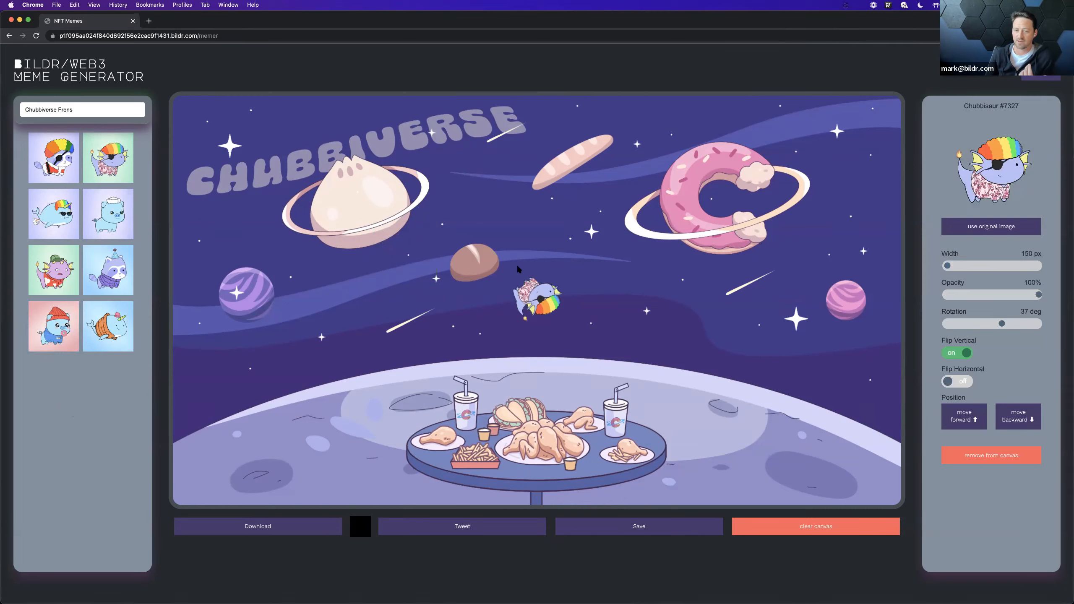
{"action": "left_click", "coordinate": [981, 235]}
{"action": "left_click", "coordinate": [981, 235]}
{"action": "left_click", "coordinate": [981, 235]}
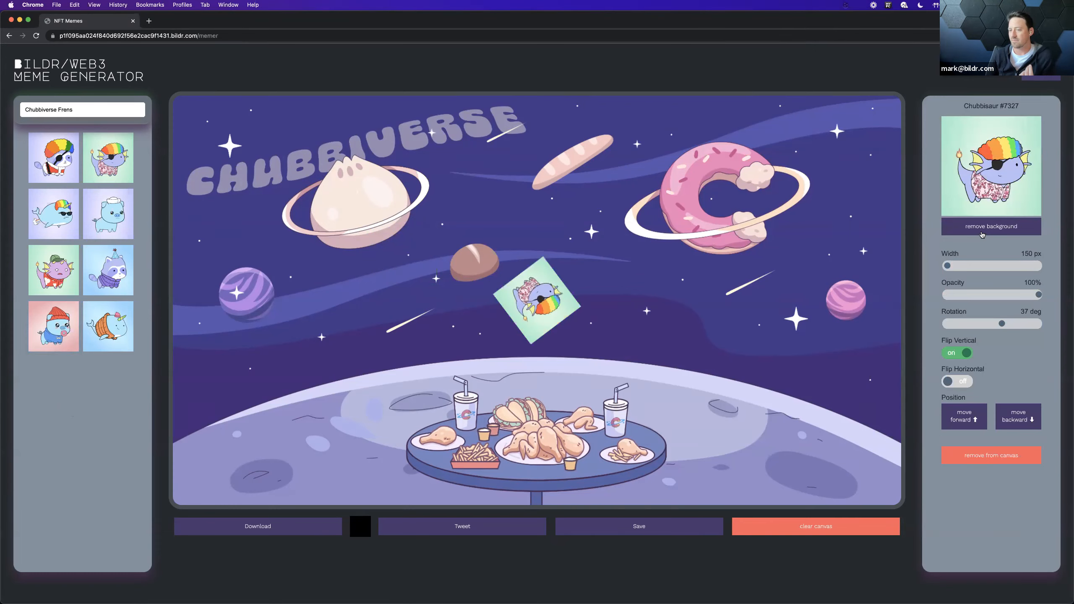
{"action": "left_click", "coordinate": [982, 235]}
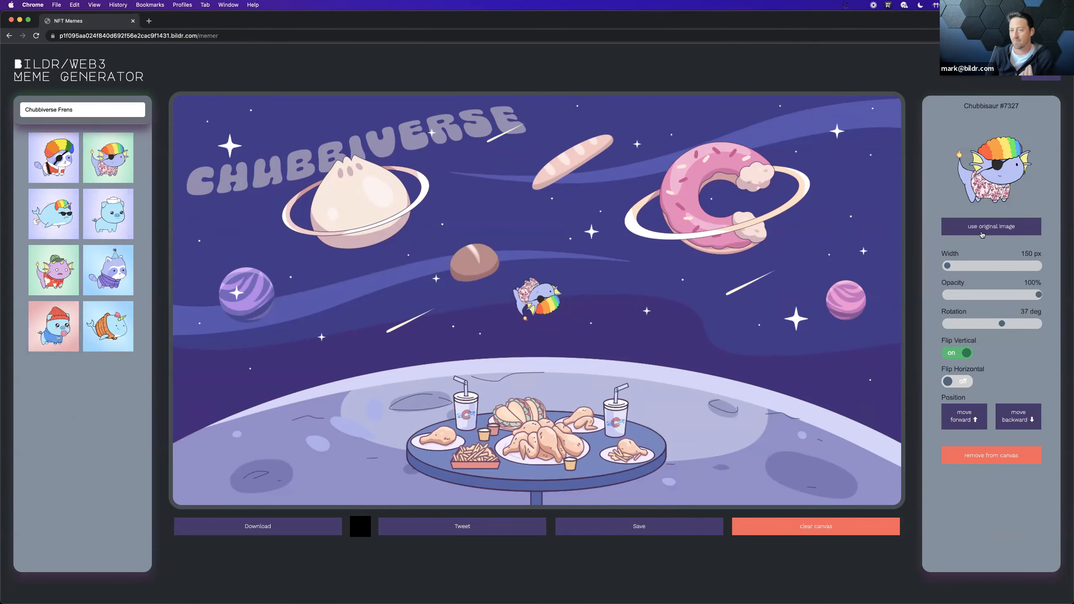
Step: Return to the Bildr studio and open the click flow of the remove background button on the NFT Memes - Selected Image page
{"action": "key", "text": "ctrl+Left"}
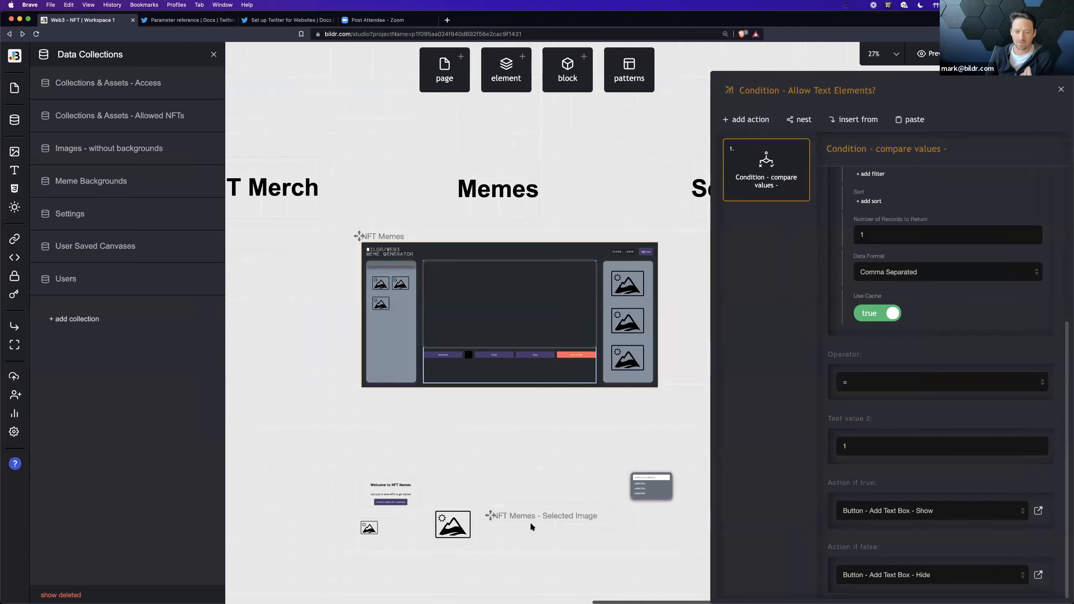
{"action": "left_click", "coordinate": [491, 514]}
{"action": "left_click", "coordinate": [77, 81]}
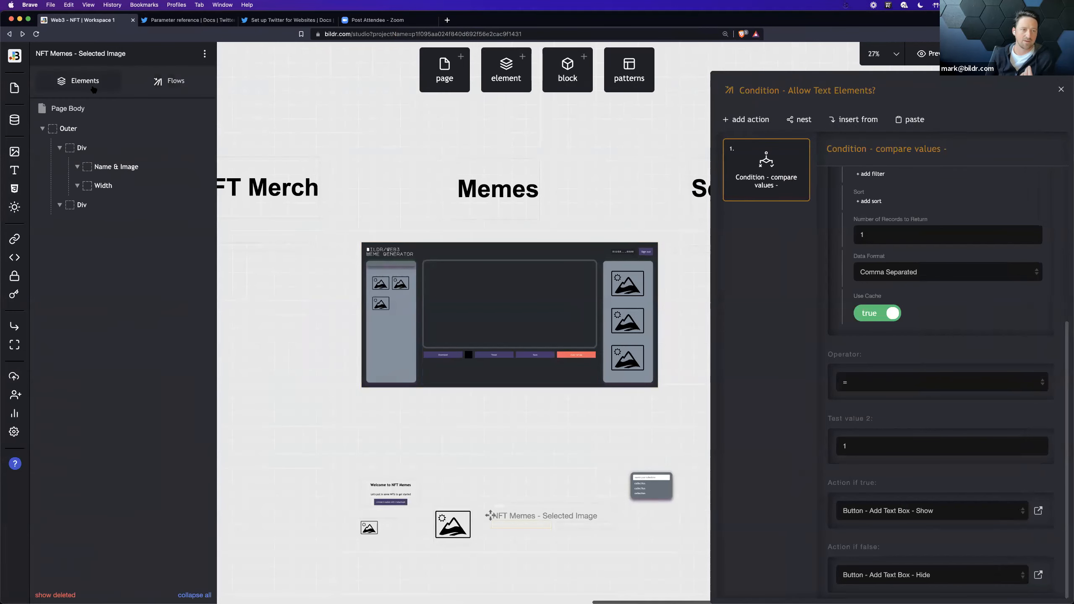
{"action": "left_click", "coordinate": [152, 222]}
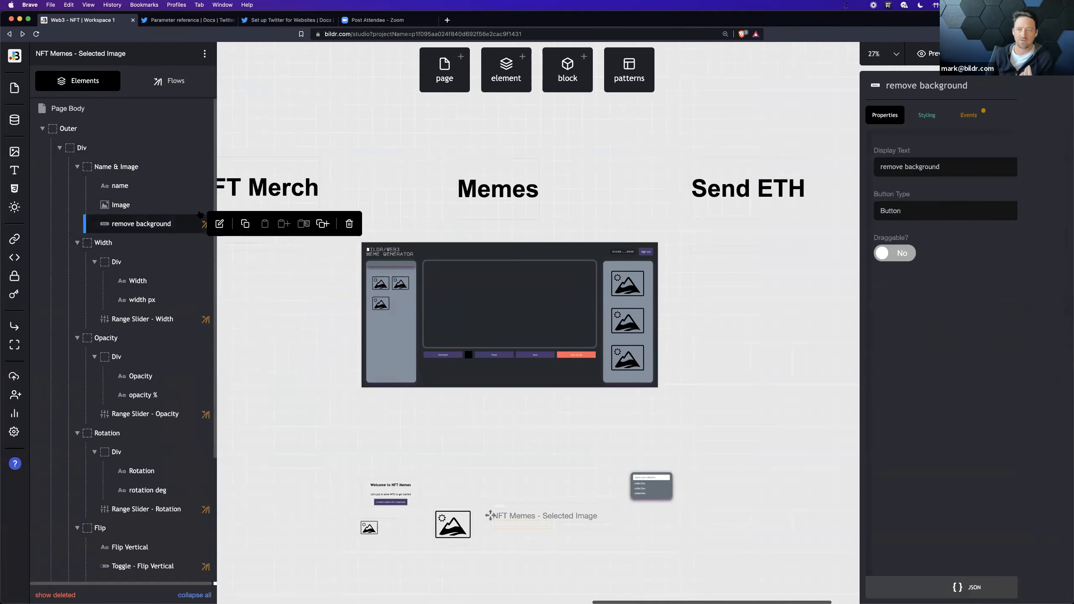
{"action": "left_click", "coordinate": [972, 117]}
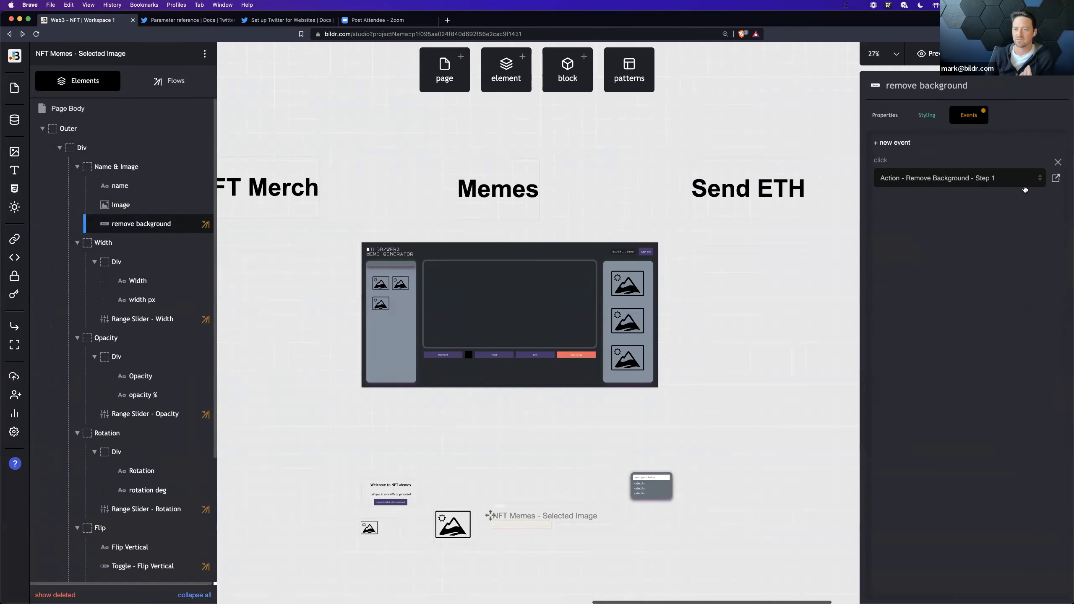
{"action": "left_click", "coordinate": [1056, 178]}
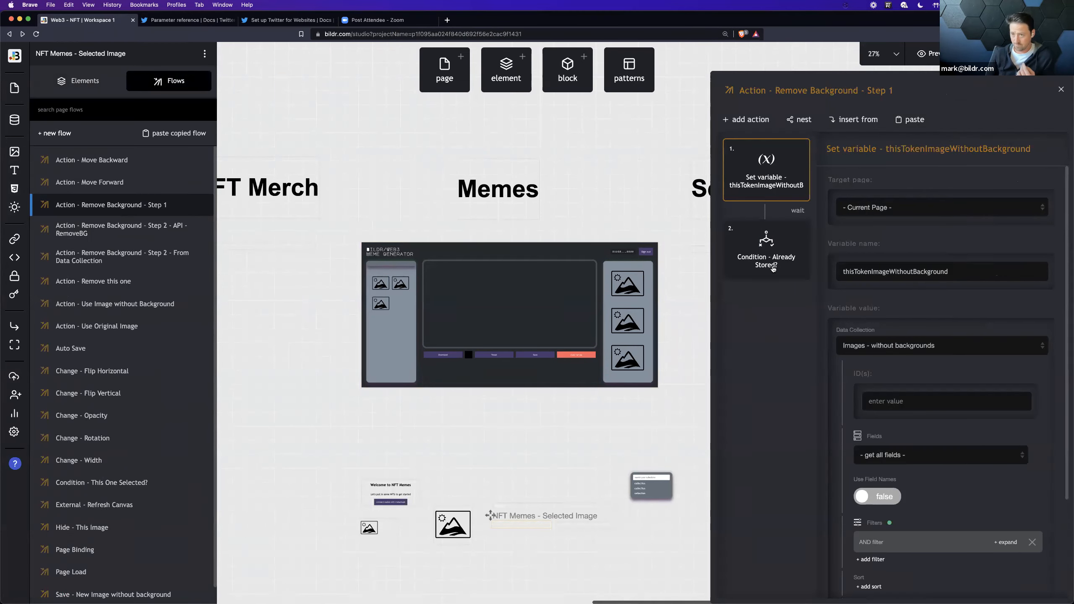
Step: Examine the Images - without backgrounds data settings of the thisTokenImageWithoutBackground variable, including the expanded AND filter
{"action": "scroll", "coordinate": [896, 360], "scroll_direction": "down", "scroll_amount": 3}
{"action": "left_click", "coordinate": [1006, 414]}
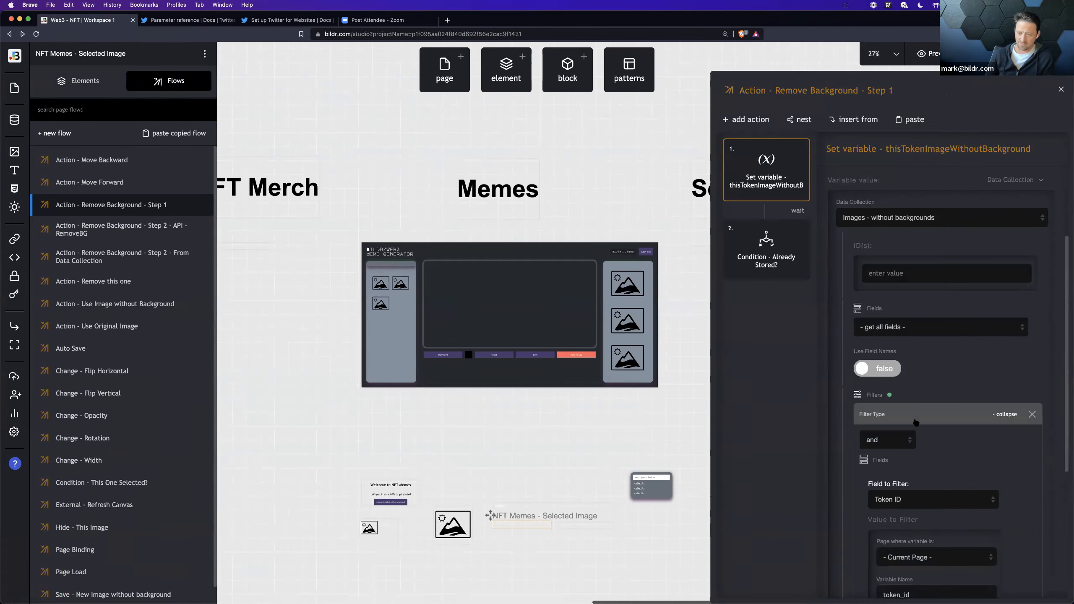
{"action": "scroll", "coordinate": [935, 438], "scroll_direction": "down", "scroll_amount": 1}
{"action": "scroll", "coordinate": [936, 438], "scroll_direction": "down", "scroll_amount": 1}
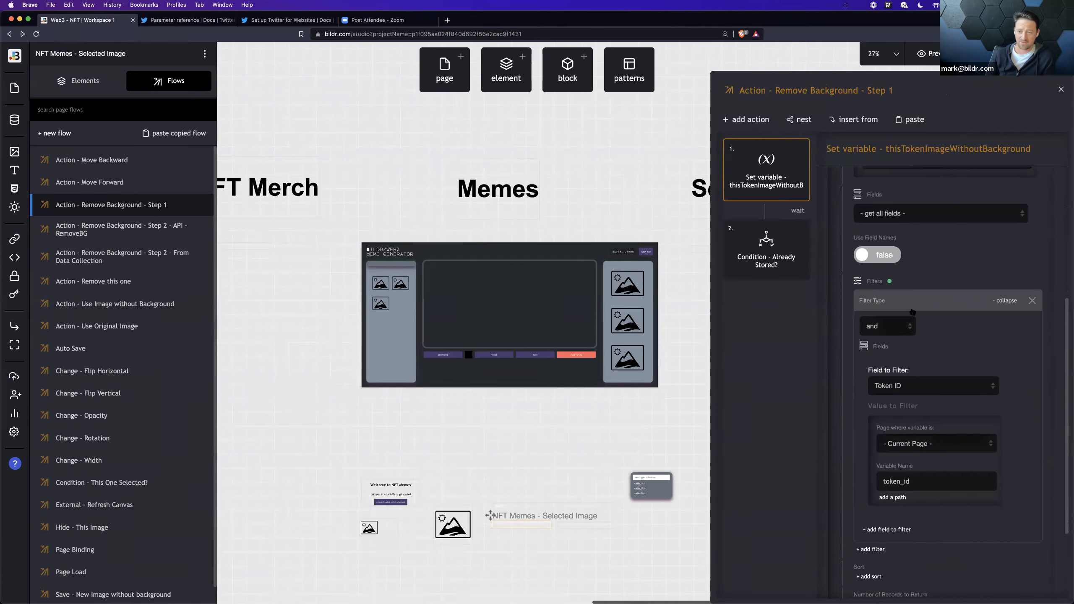
{"action": "scroll", "coordinate": [935, 459], "scroll_direction": "up", "scroll_amount": 3}
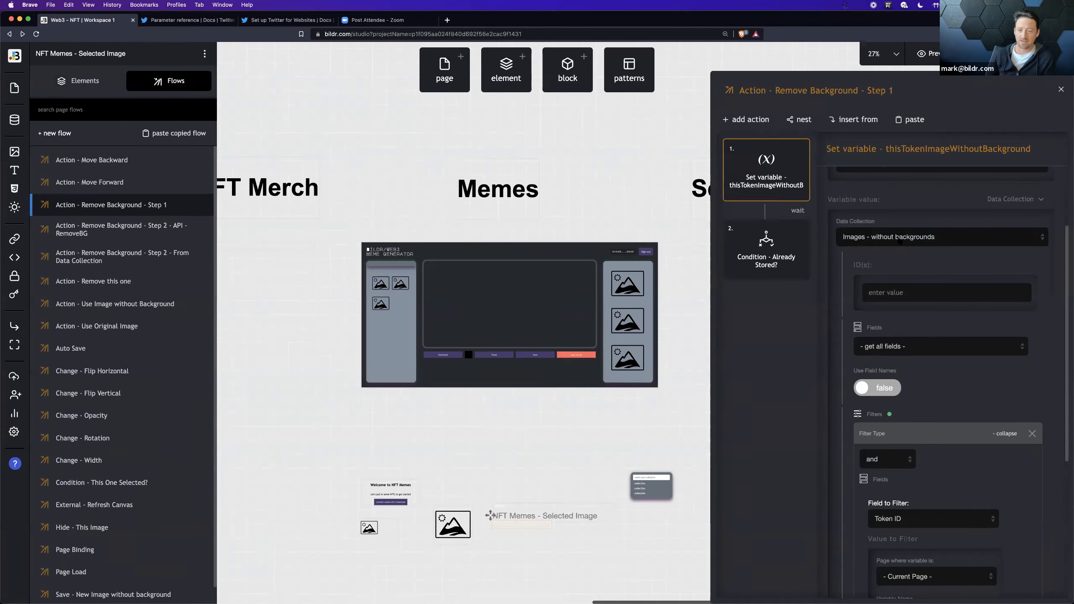
{"action": "scroll", "coordinate": [896, 253], "scroll_direction": "down", "scroll_amount": 5}
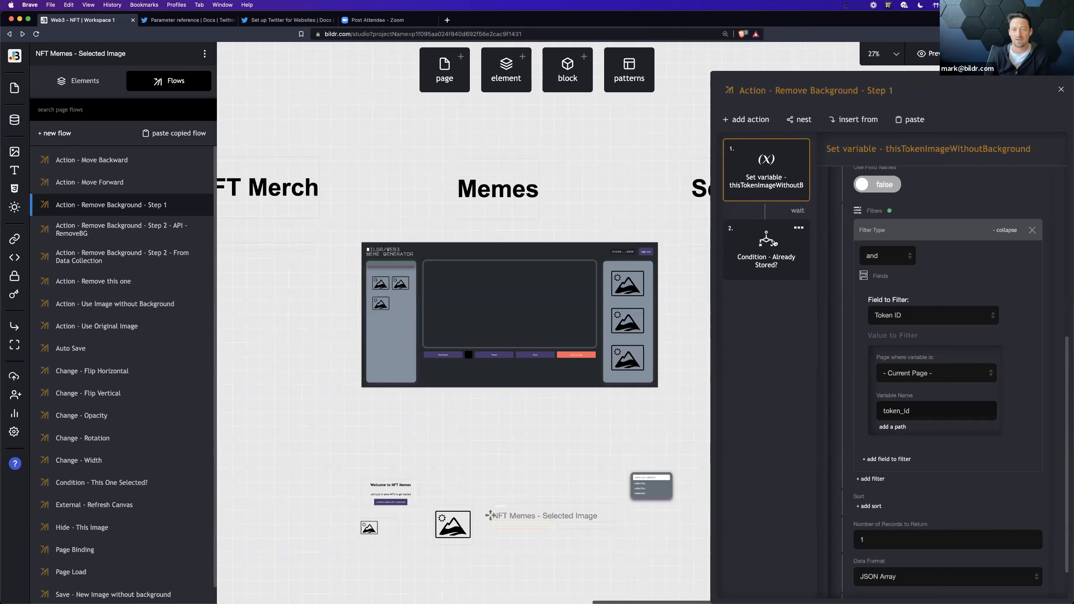
Step: Inspect Condition - Already Stored? and the create record action in its Action - Remove Background - Step 2 - API - RemoveBG flow
{"action": "left_click", "coordinate": [775, 245]}
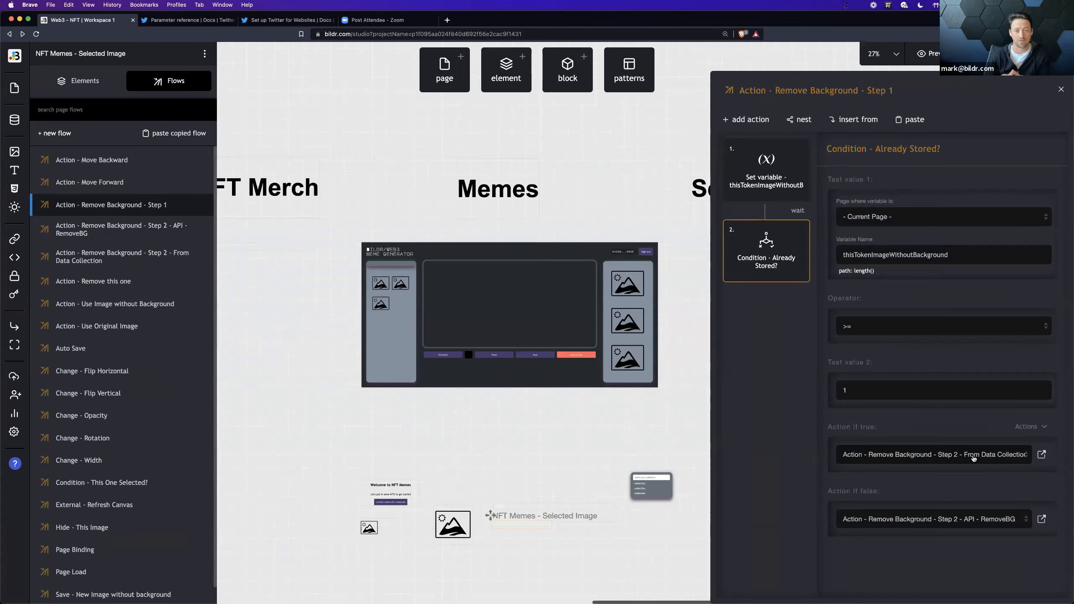
{"action": "left_click", "coordinate": [1040, 520]}
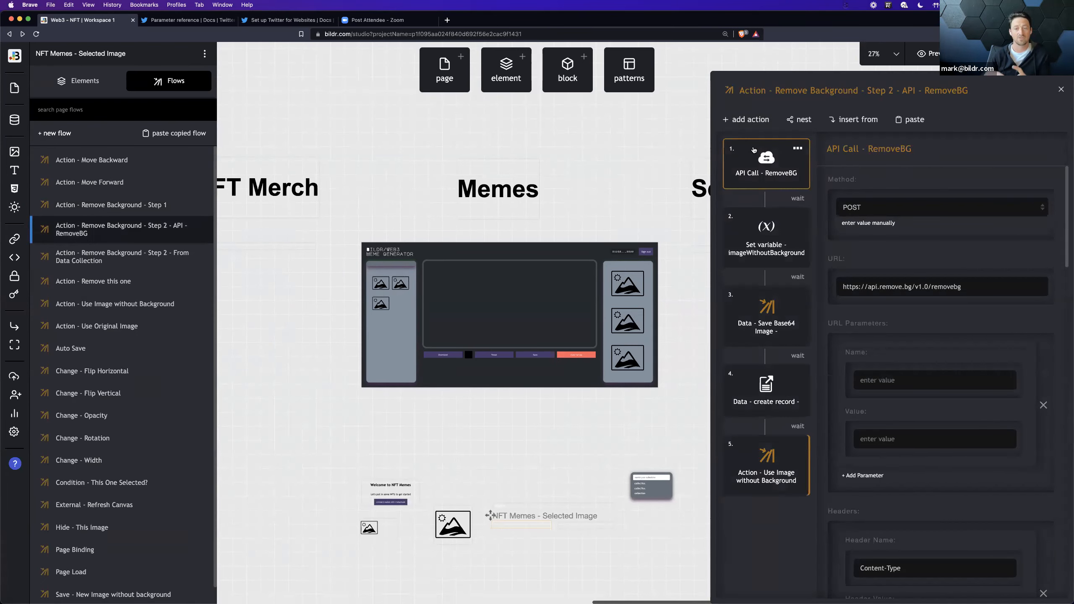
{"action": "left_click", "coordinate": [769, 396]}
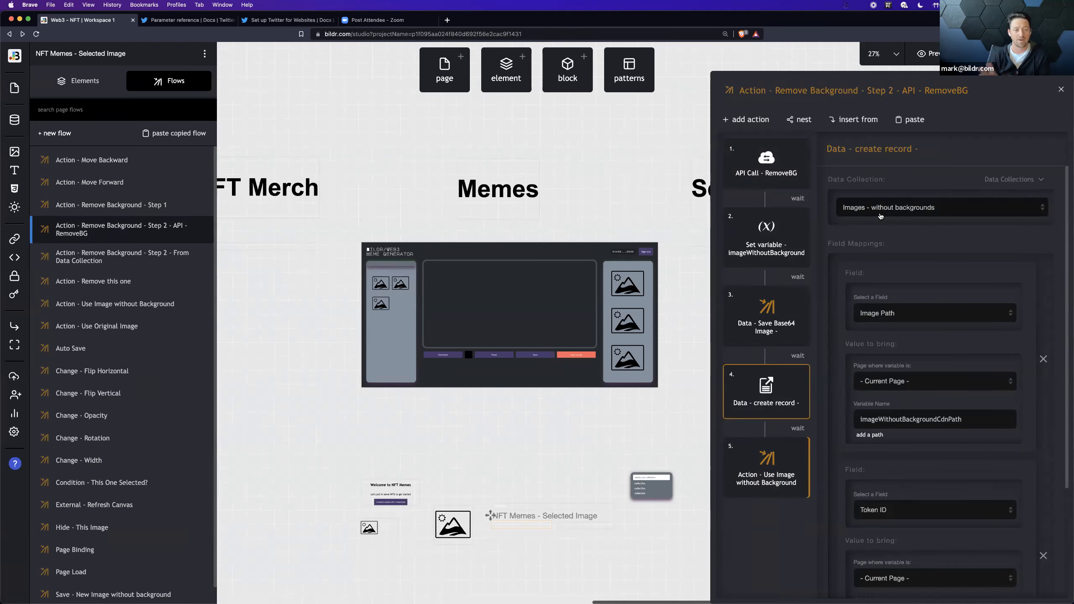
Step: Review the API Call - RemoveBG action of the Step 2 flow and the records in the Images - without backgrounds collection
{"action": "mouse_move", "coordinate": [770, 251]}
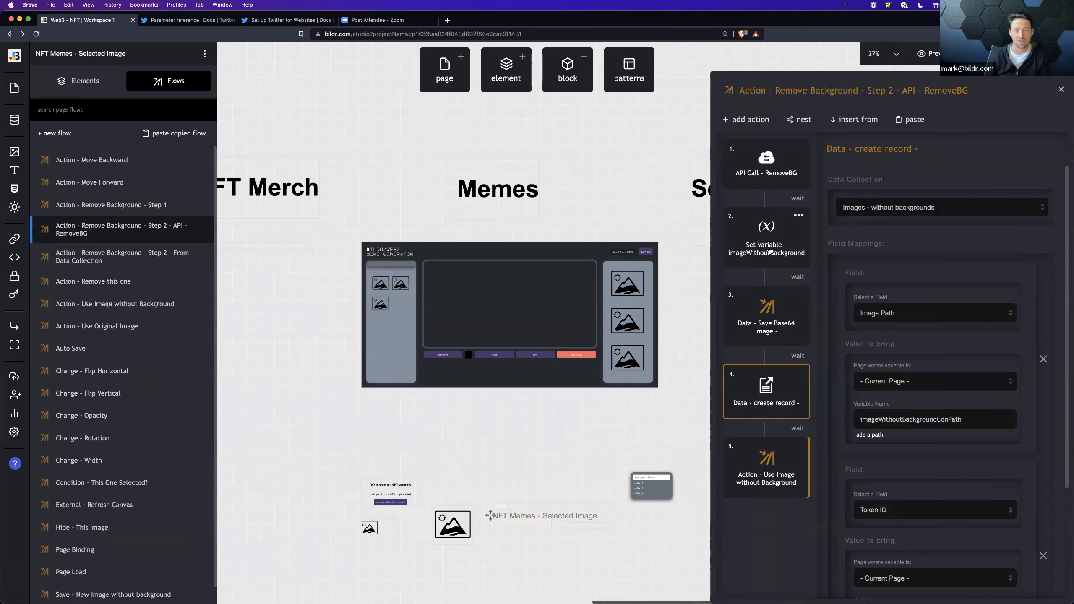
{"action": "left_click", "coordinate": [754, 180]}
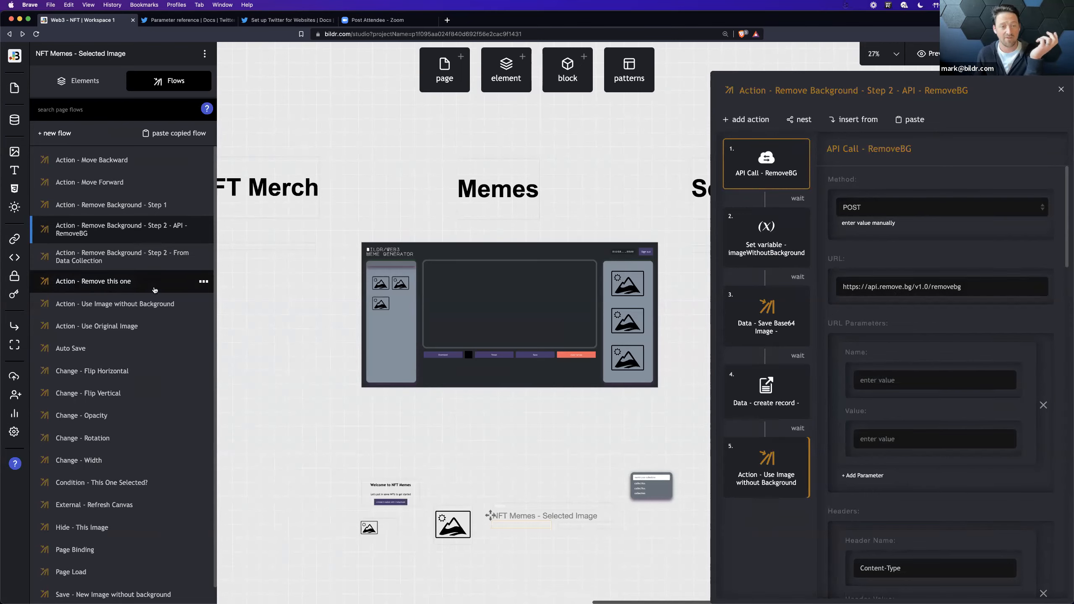
{"action": "left_click", "coordinate": [14, 121]}
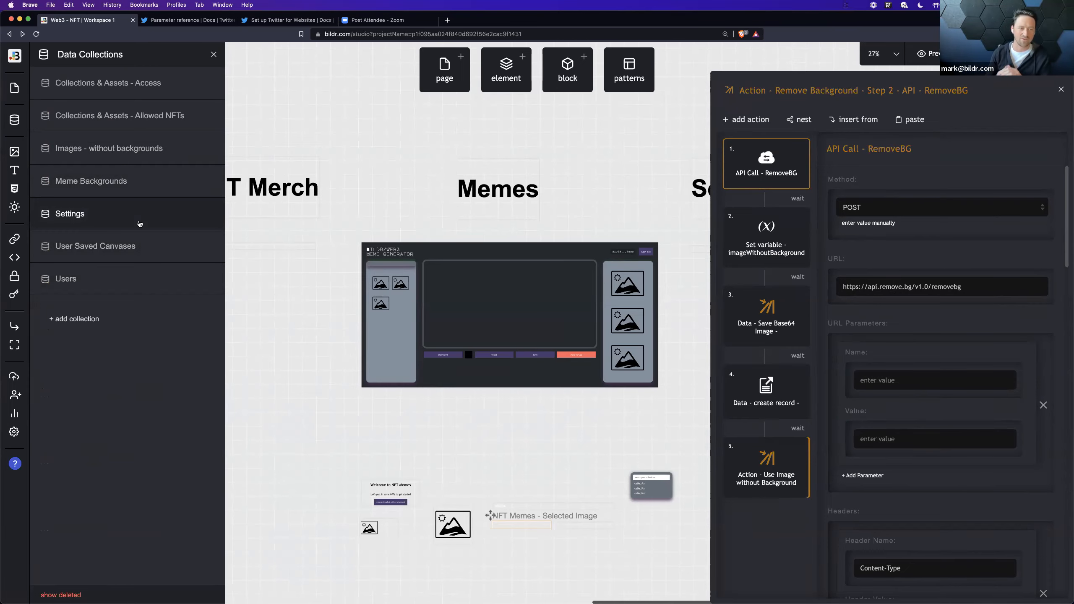
{"action": "left_click", "coordinate": [145, 164]}
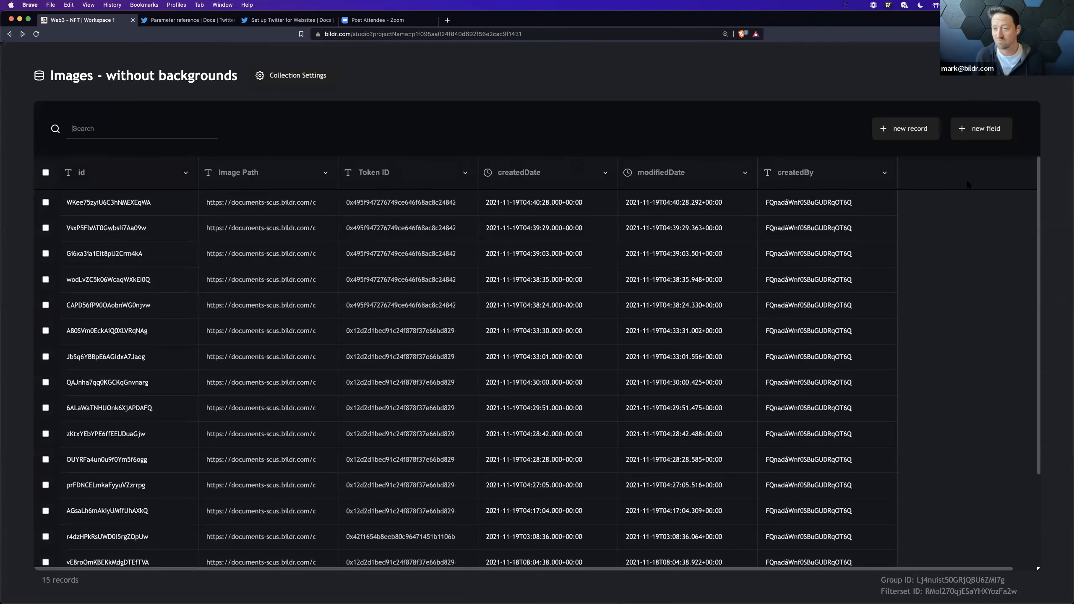
{"action": "left_click", "coordinate": [1036, 60]}
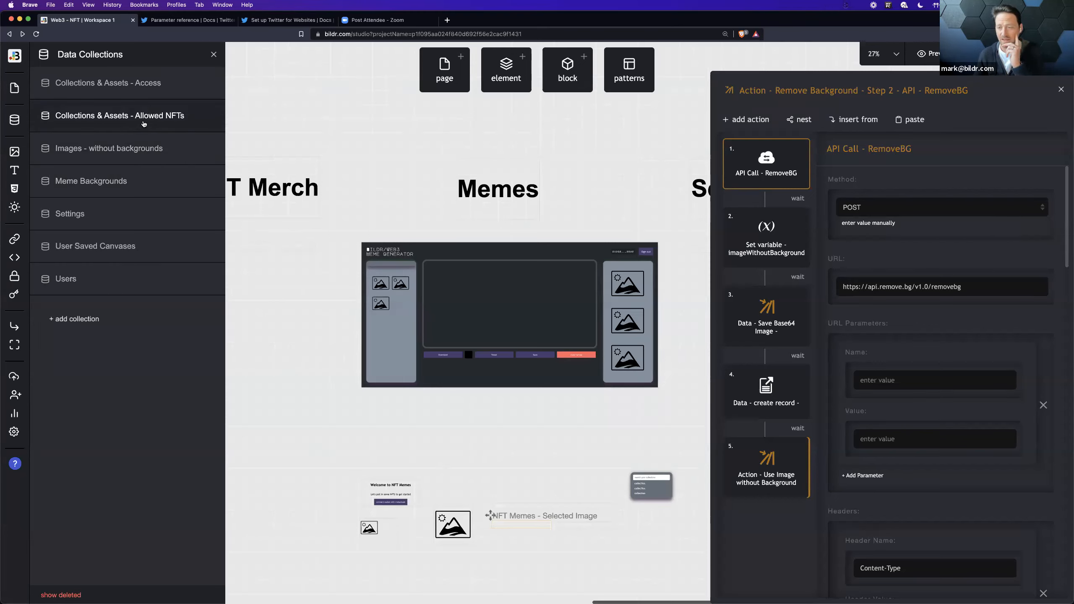
Step: View the records in the Collections & Assets - Access collection and close the data collections list
{"action": "left_click", "coordinate": [151, 90]}
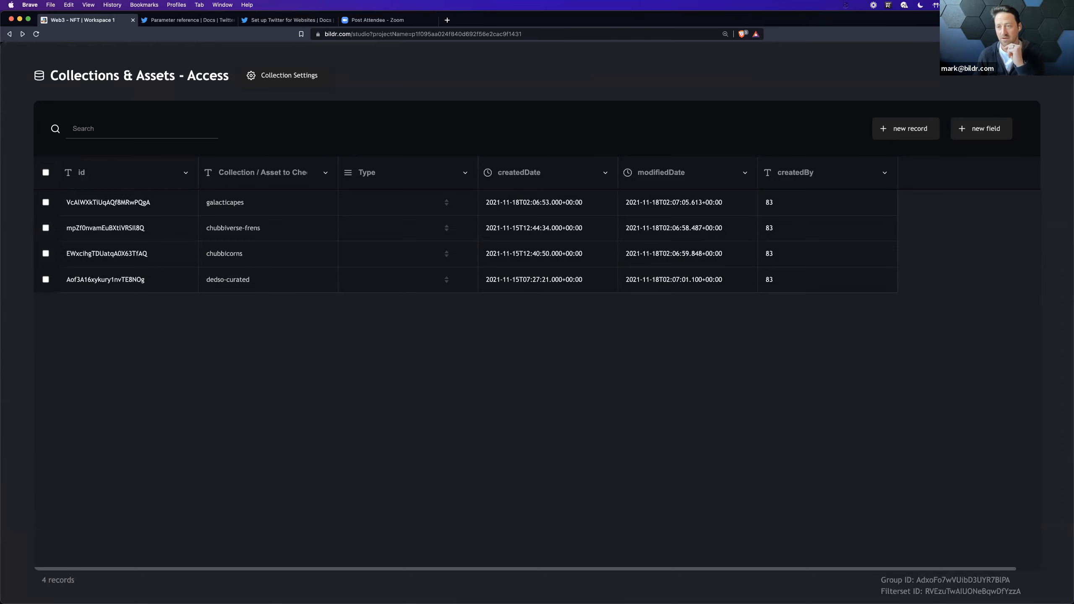
{"action": "left_click", "coordinate": [1035, 64]}
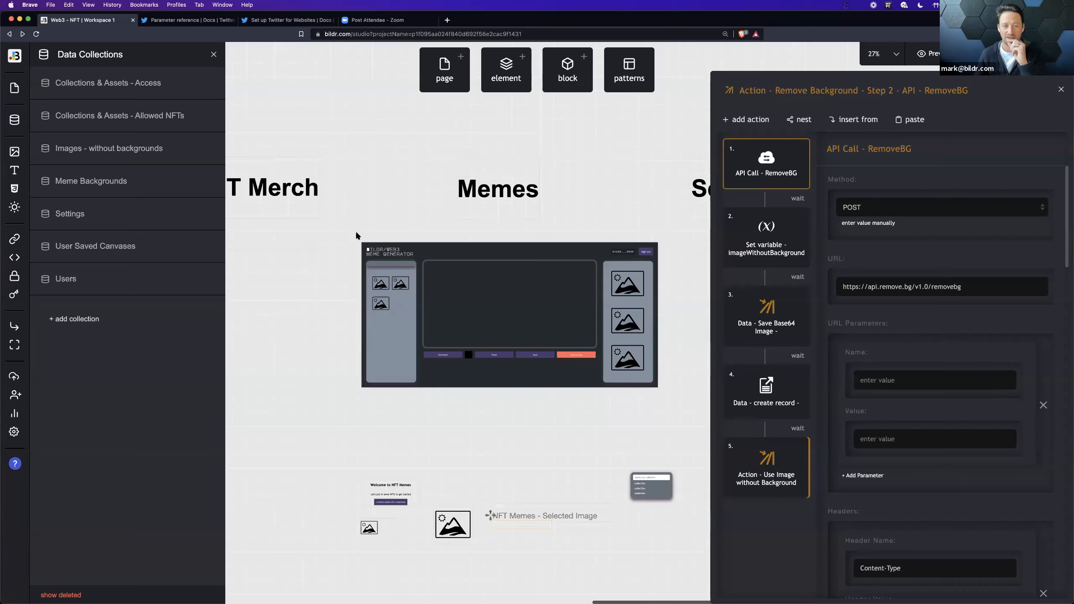
{"action": "left_click", "coordinate": [214, 54]}
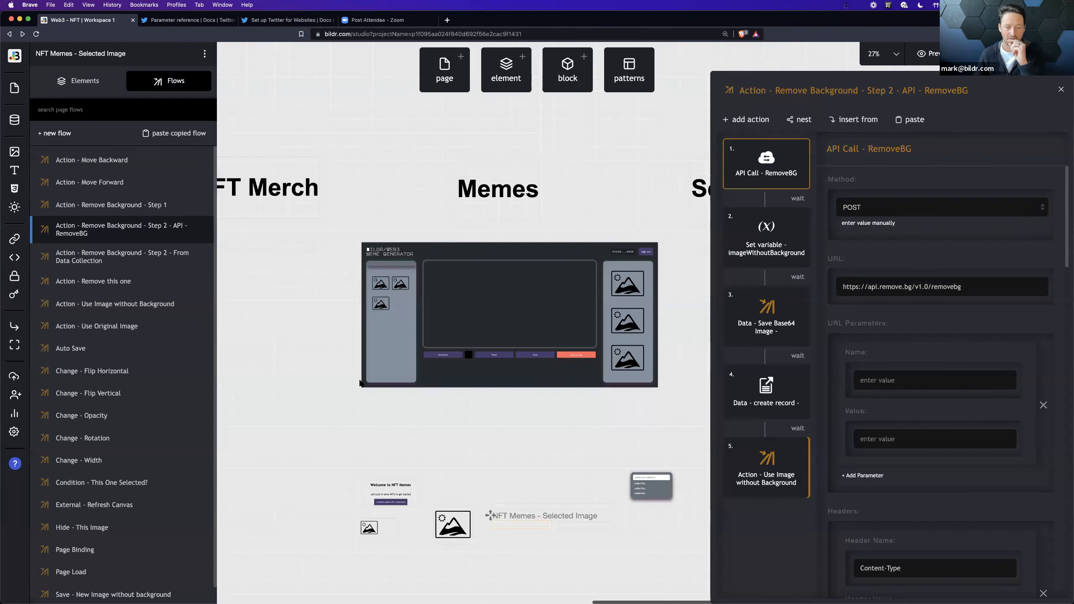
Step: Open the Sign In - Step 1 - Already Authenticated? flow of the NFT Memes - Sign Up with Metamask page
{"action": "left_click", "coordinate": [382, 493]}
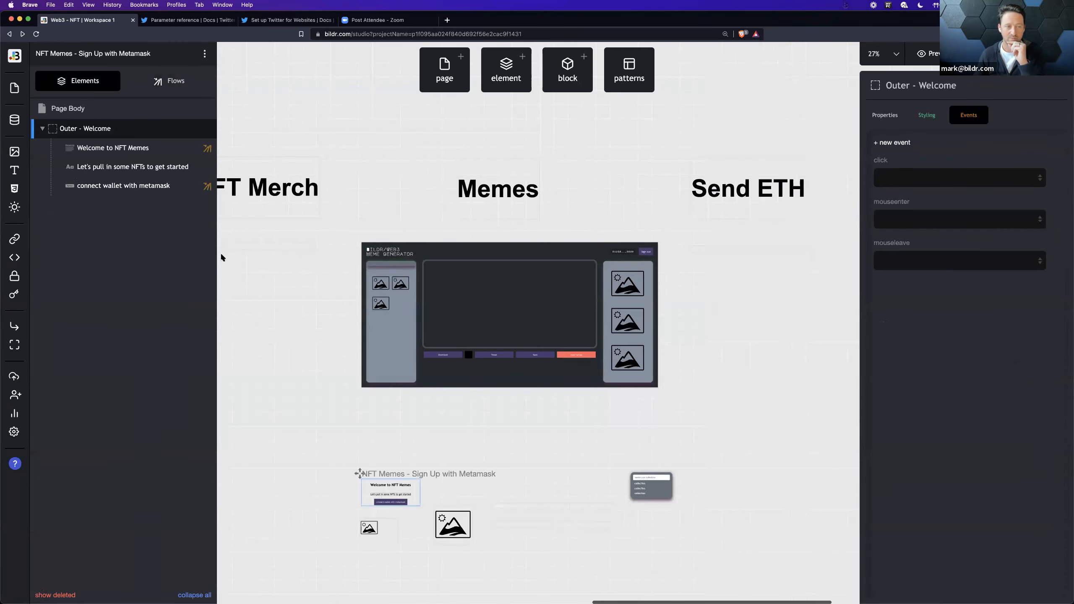
{"action": "left_click", "coordinate": [163, 90]}
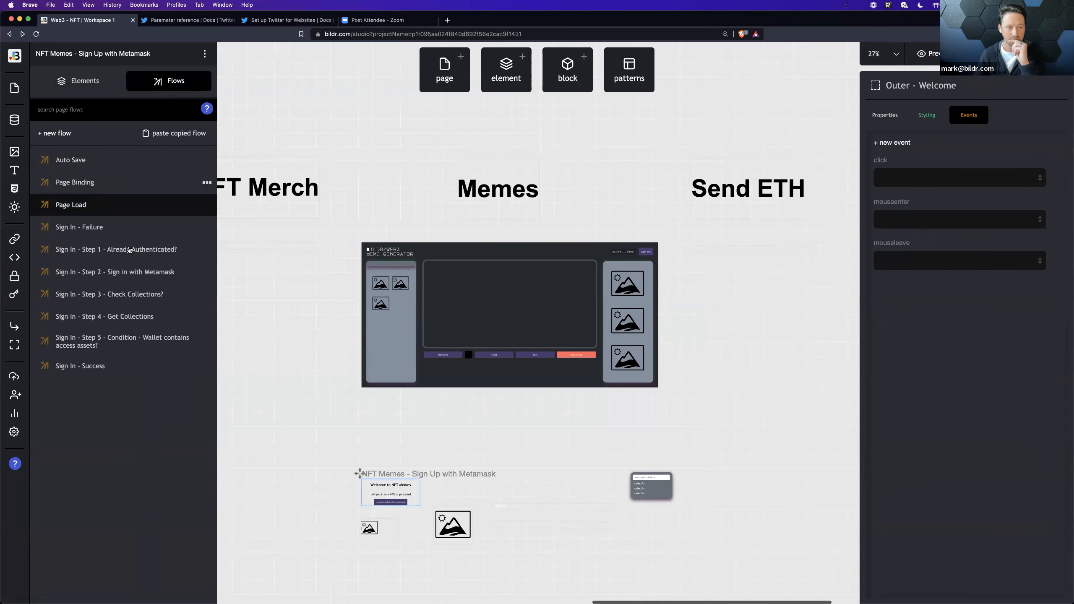
{"action": "left_click", "coordinate": [109, 249]}
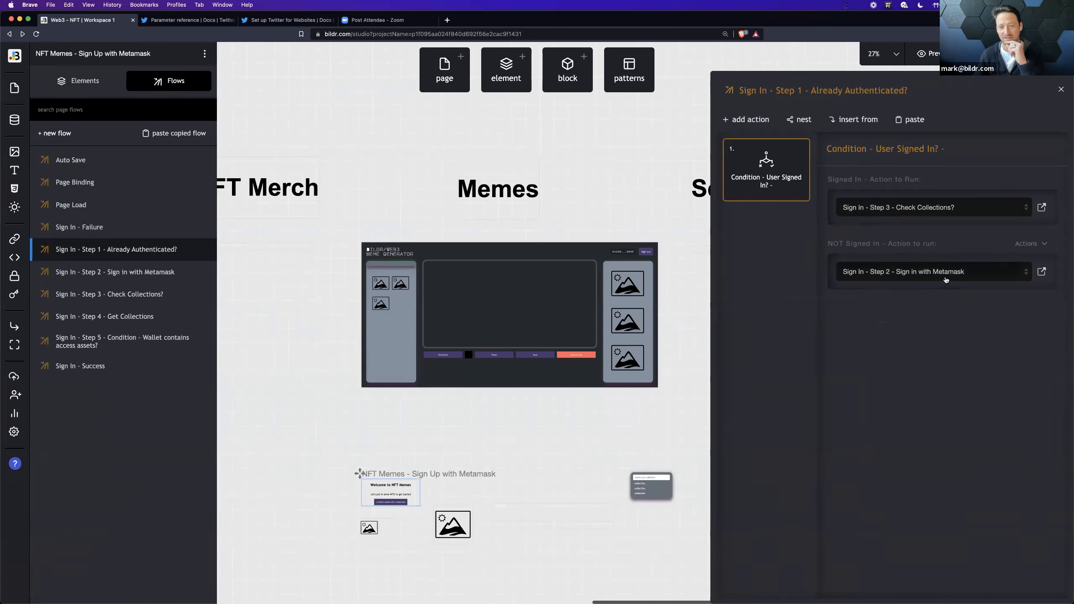
Step: Follow the signed-in action to Sign In - Step 3 - Check Collections? and examine its compare values condition on the Settings collection
{"action": "left_click", "coordinate": [1041, 208]}
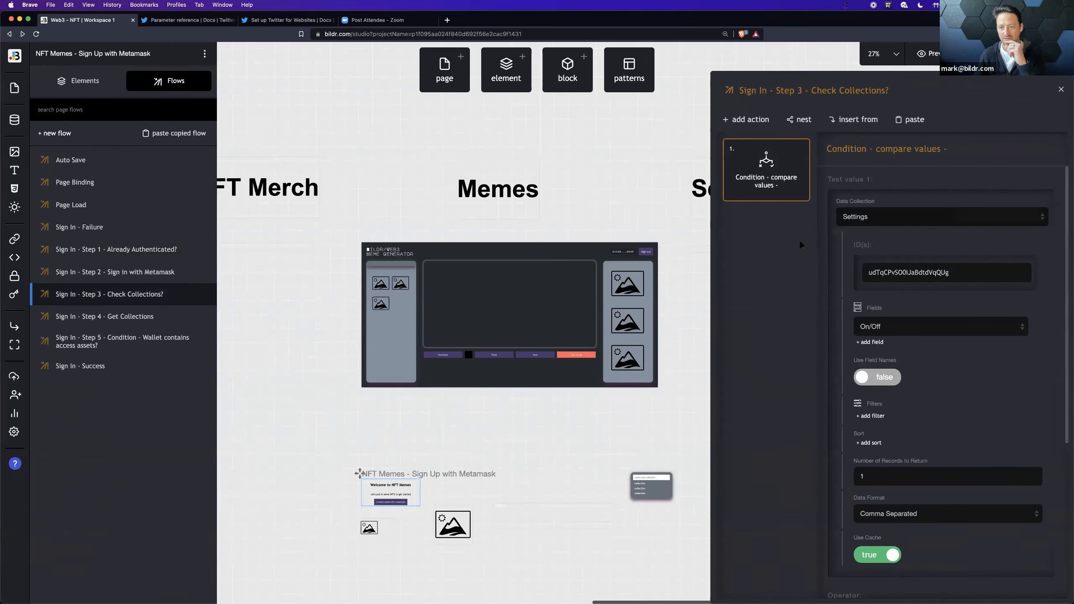
{"action": "scroll", "coordinate": [836, 258], "scroll_direction": "down", "scroll_amount": 2}
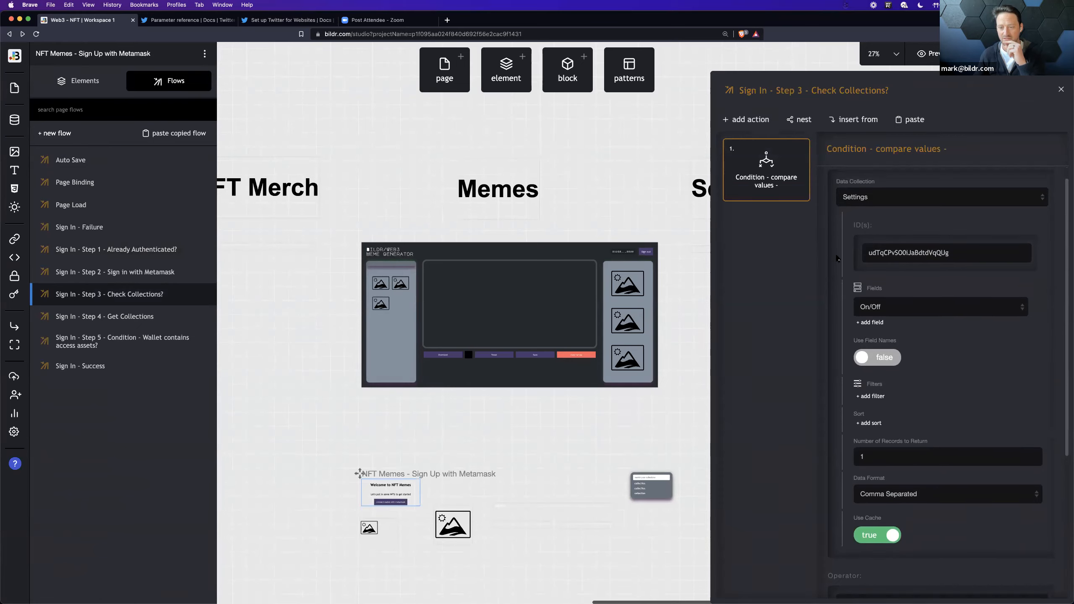
{"action": "scroll", "coordinate": [836, 258], "scroll_direction": "up", "scroll_amount": 1}
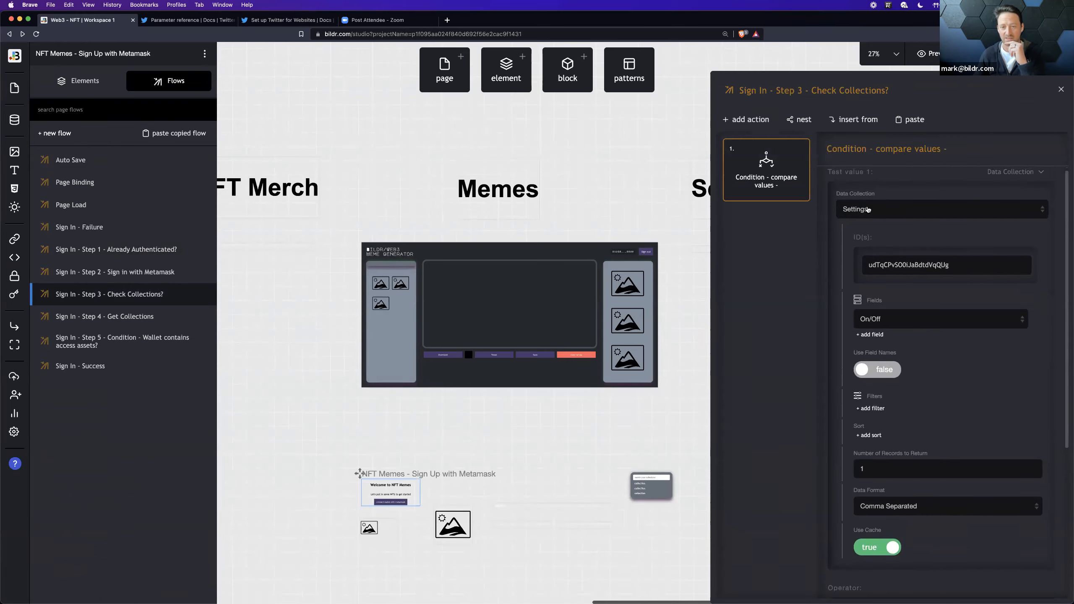
{"action": "scroll", "coordinate": [820, 344], "scroll_direction": "down", "scroll_amount": 10}
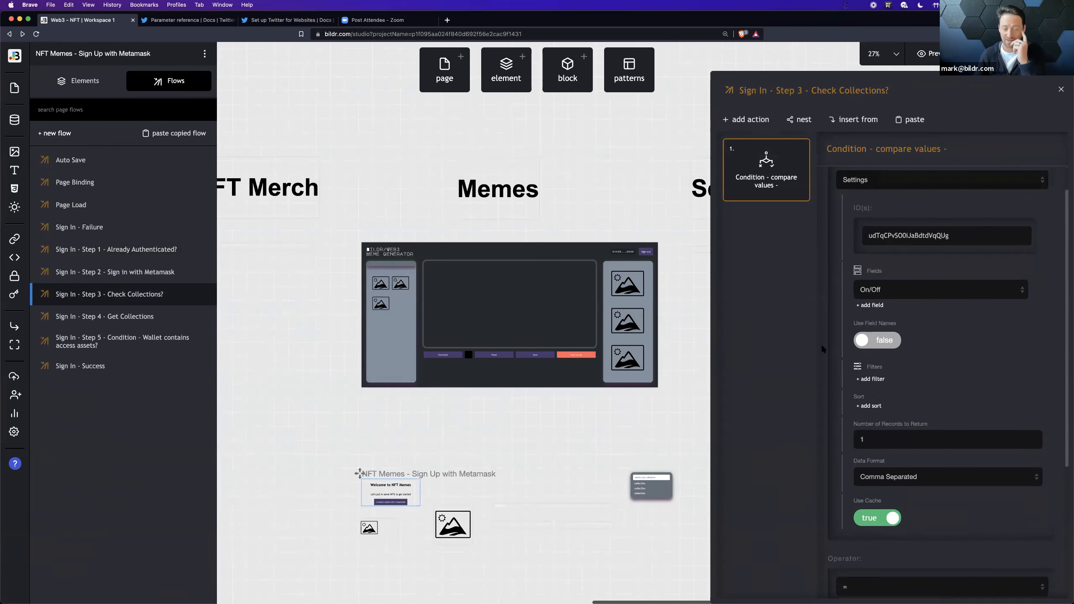
{"action": "scroll", "coordinate": [821, 343], "scroll_direction": "down", "scroll_amount": 1}
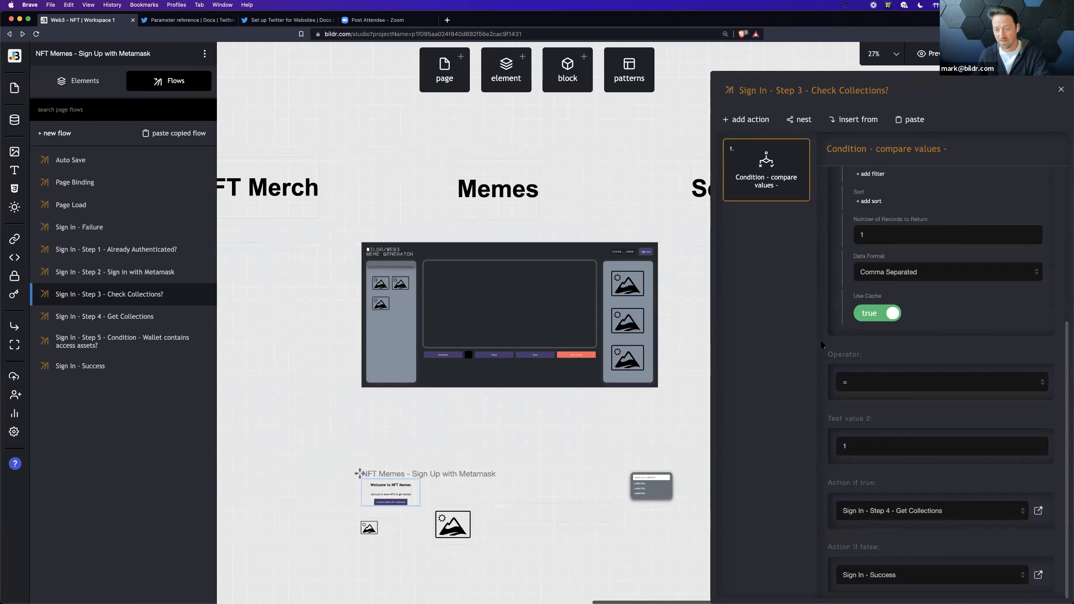
Step: Follow the true action to Sign In - Step 4 - Get Collections and inspect its openSeaCollections API call and root variable action
{"action": "left_click", "coordinate": [1039, 511]}
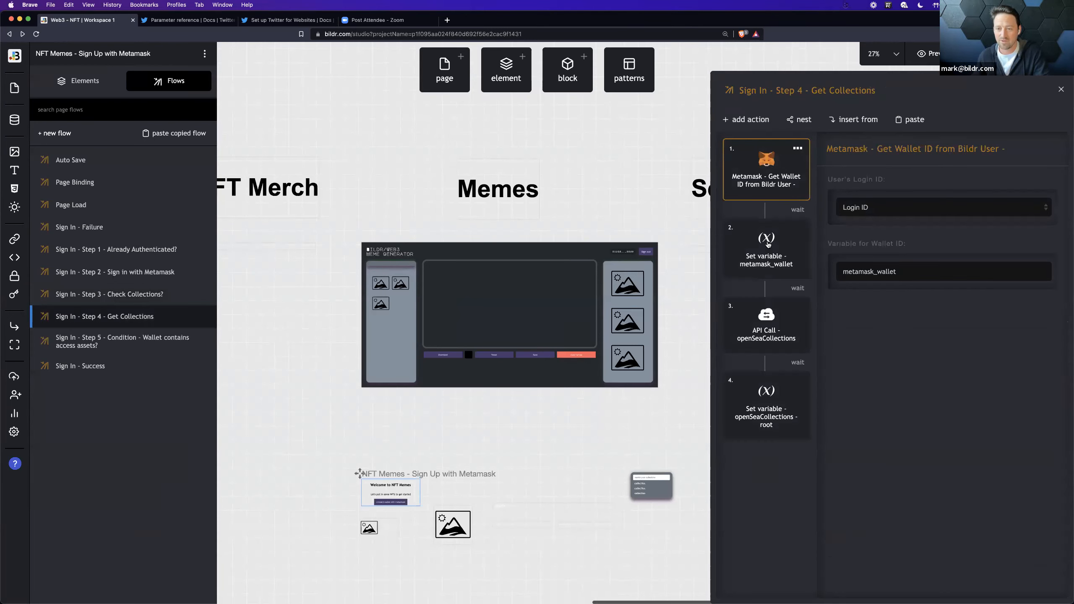
{"action": "left_click", "coordinate": [766, 335]}
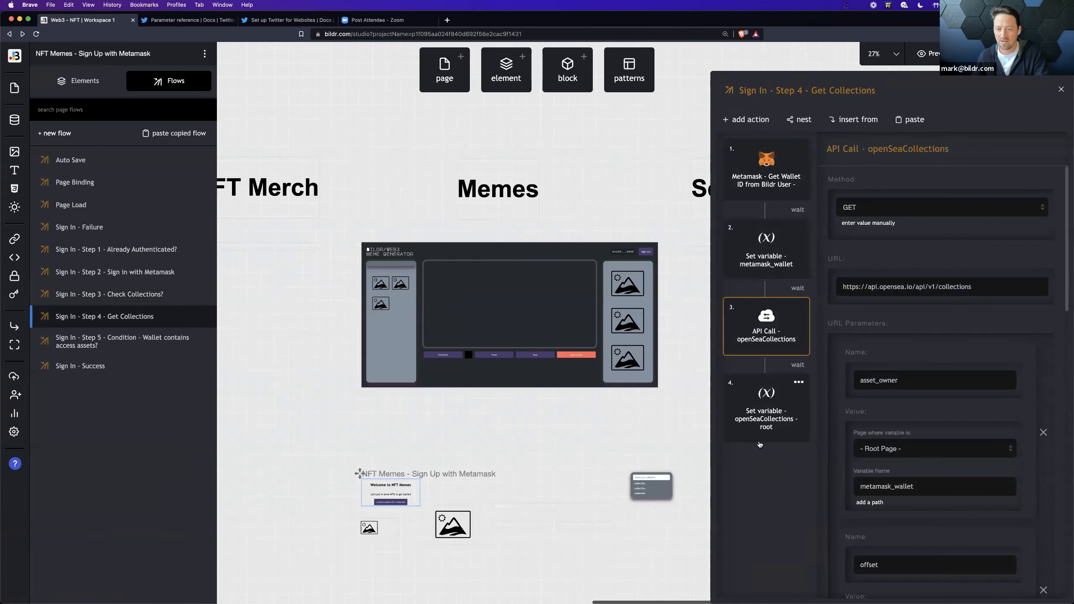
{"action": "left_click", "coordinate": [765, 427]}
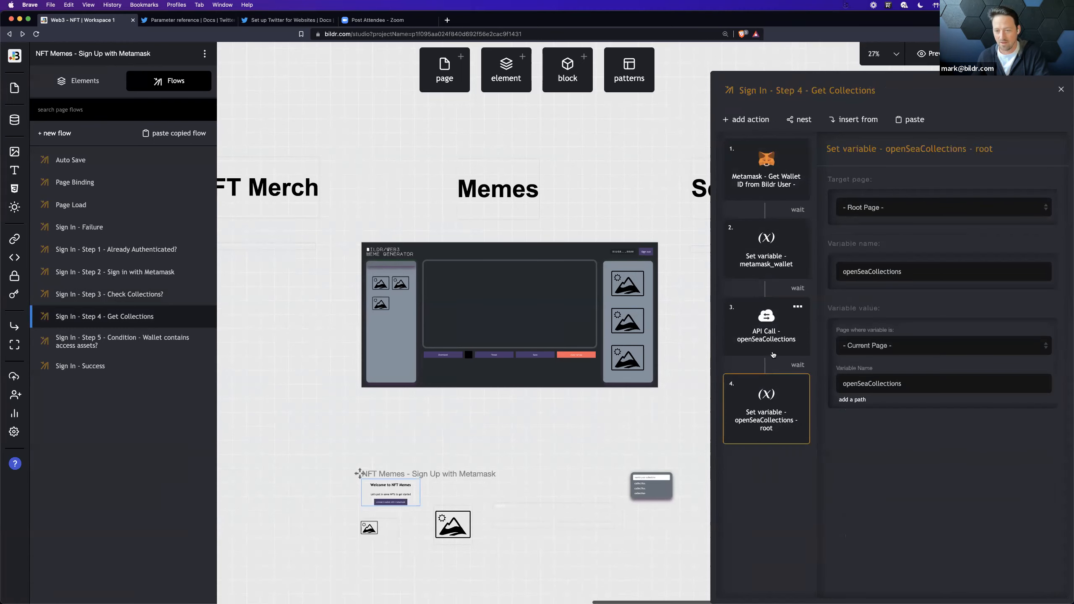
{"action": "left_click", "coordinate": [762, 335]}
{"action": "scroll", "coordinate": [976, 518], "scroll_direction": "down", "scroll_amount": 10}
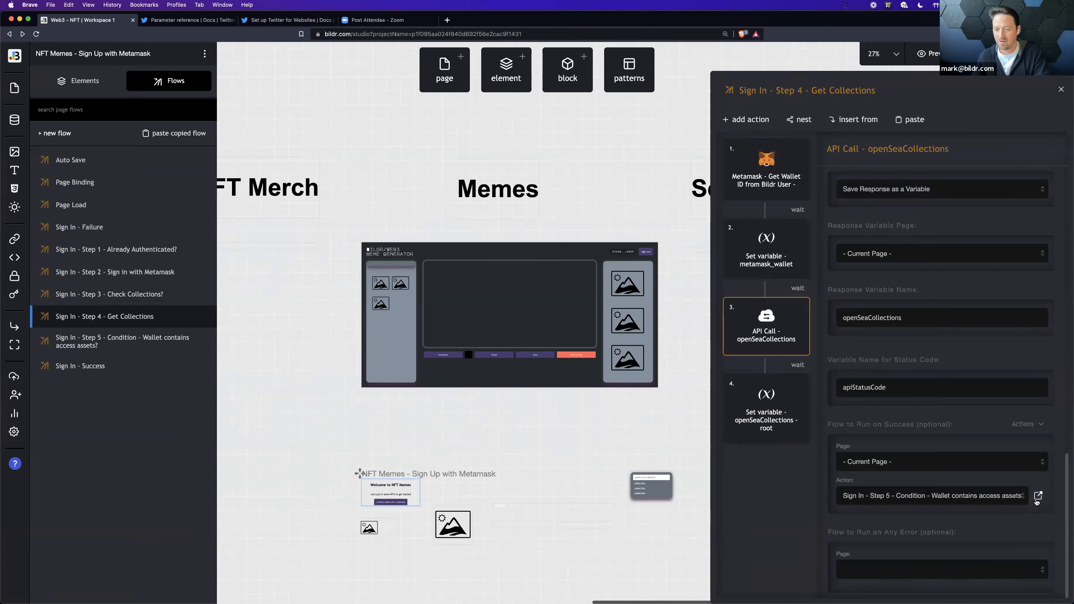
Step: Open the API call's success flow, Sign In - Step 5, and examine its Filter by Array action, including filter type options and response variable
{"action": "left_click", "coordinate": [1037, 497]}
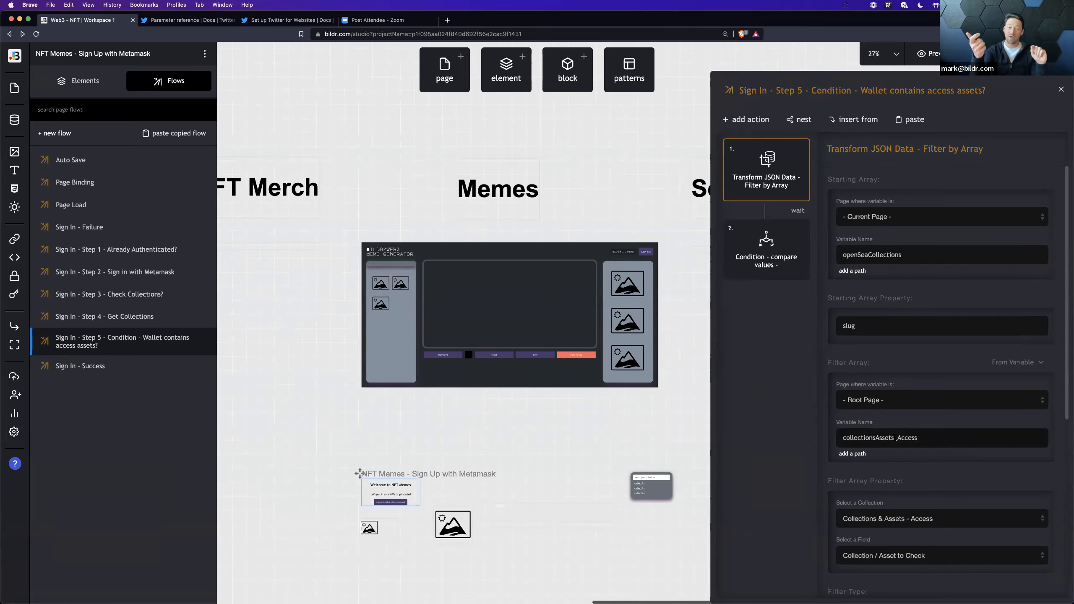
{"action": "scroll", "coordinate": [906, 498], "scroll_direction": "down", "scroll_amount": 3}
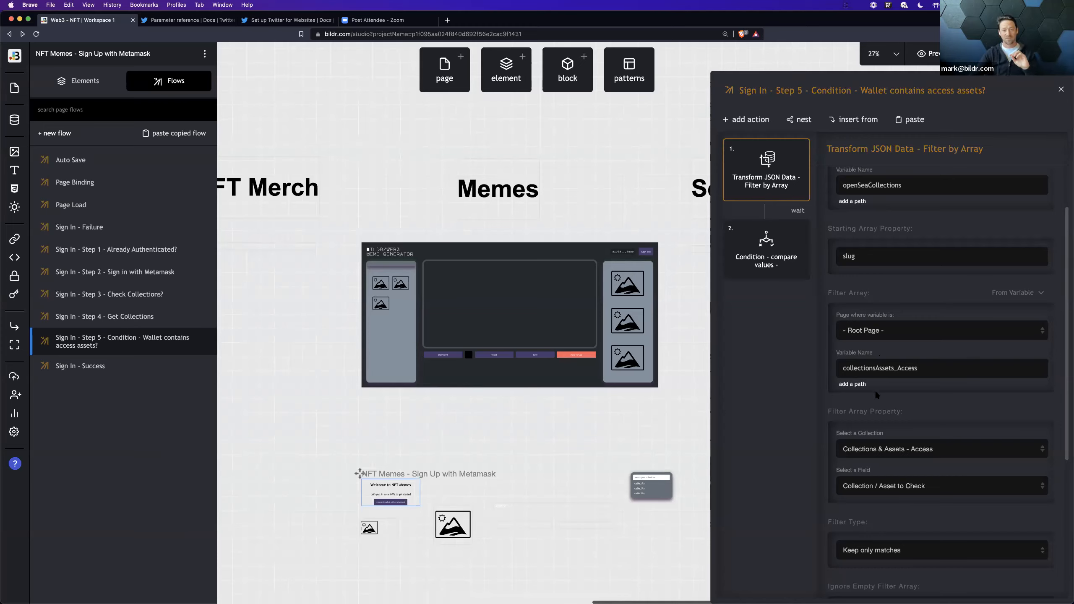
{"action": "scroll", "coordinate": [867, 389], "scroll_direction": "down", "scroll_amount": 5}
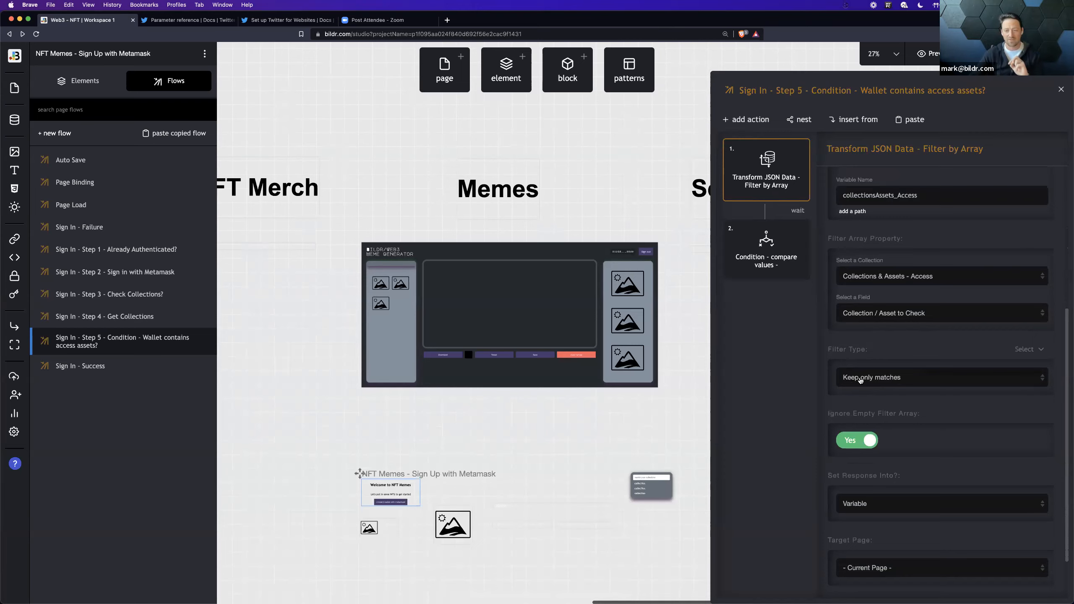
{"action": "left_click", "coordinate": [861, 380]}
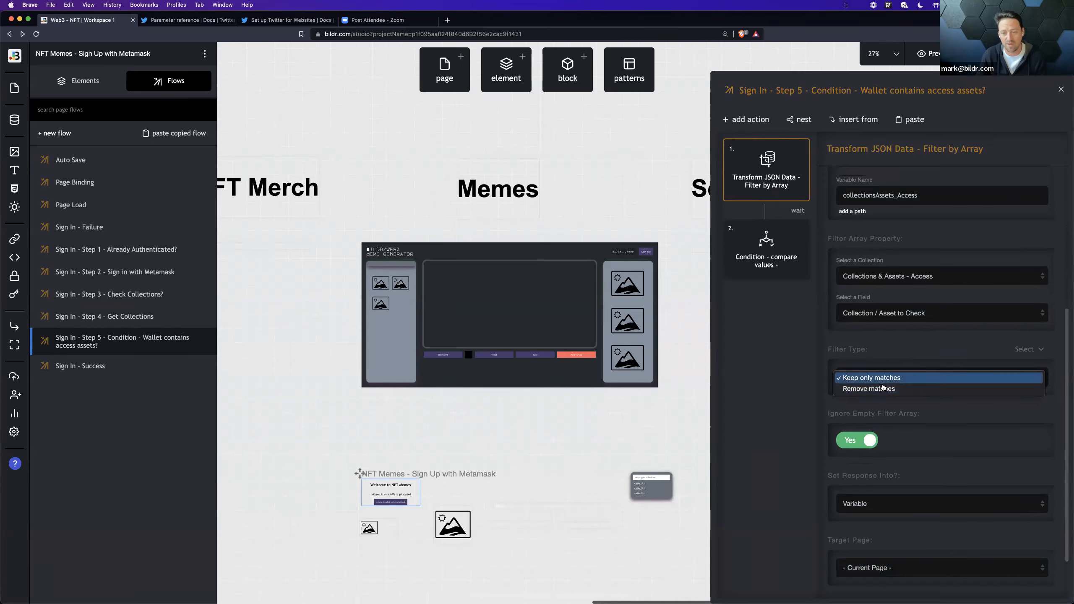
{"action": "left_click", "coordinate": [808, 383]}
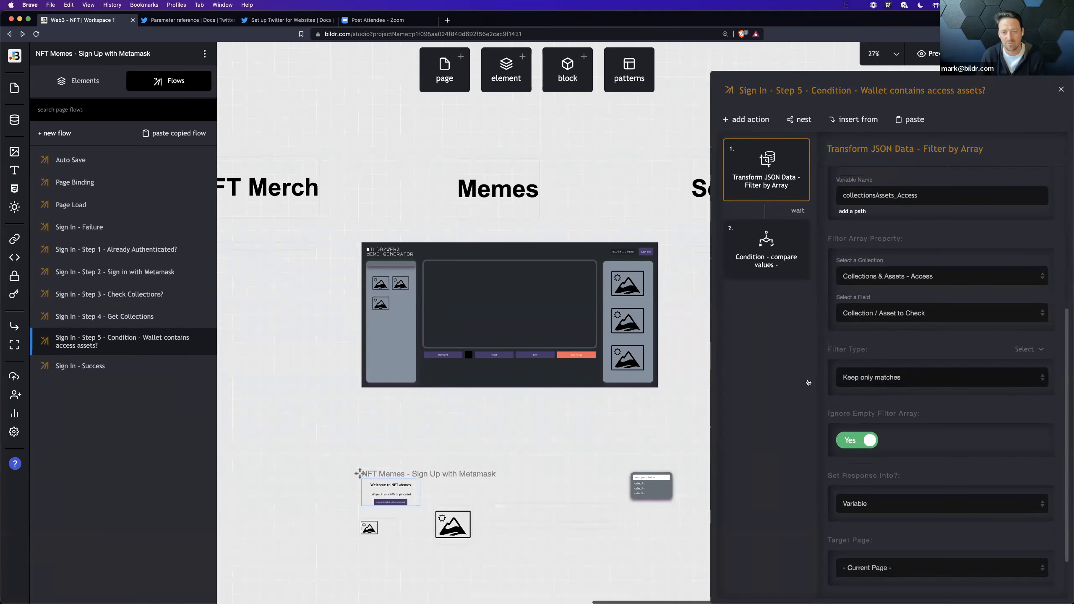
{"action": "scroll", "coordinate": [845, 477], "scroll_direction": "down", "scroll_amount": 1}
{"action": "scroll", "coordinate": [848, 482], "scroll_direction": "down", "scroll_amount": 1}
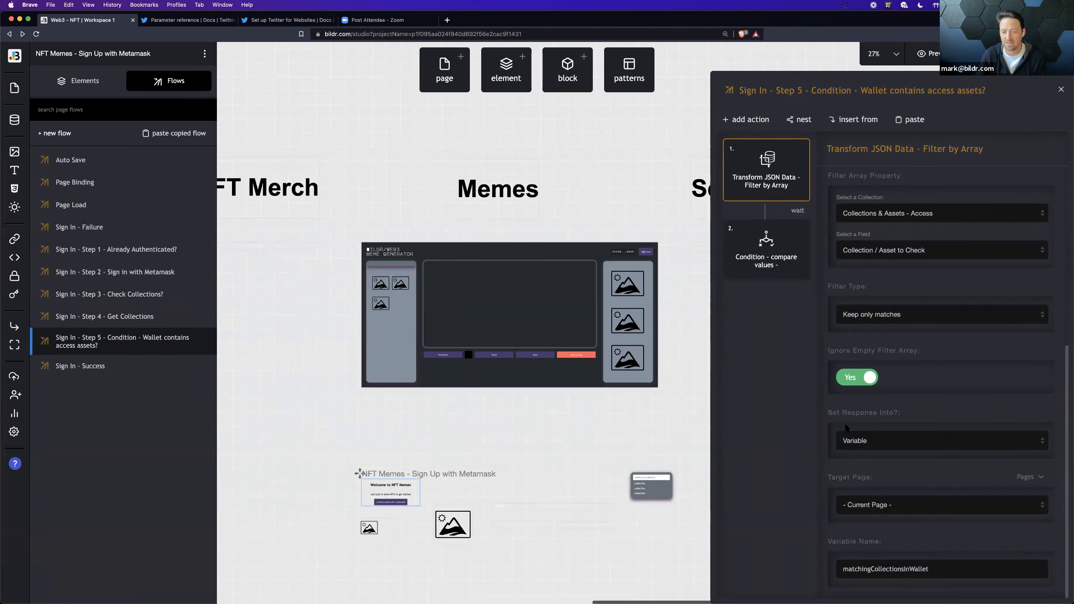
{"action": "left_click_drag", "start_coordinate": [868, 569], "coordinate": [943, 571]}
{"action": "left_click", "coordinate": [942, 571]}
Step: Inspect the compare values condition of Sign In - Step 5, including the matchingCollectionsInWallet variable it tests
{"action": "left_click", "coordinate": [766, 267]}
{"action": "left_click_drag", "start_coordinate": [854, 255], "coordinate": [931, 253]}
{"action": "left_click", "coordinate": [785, 294]}
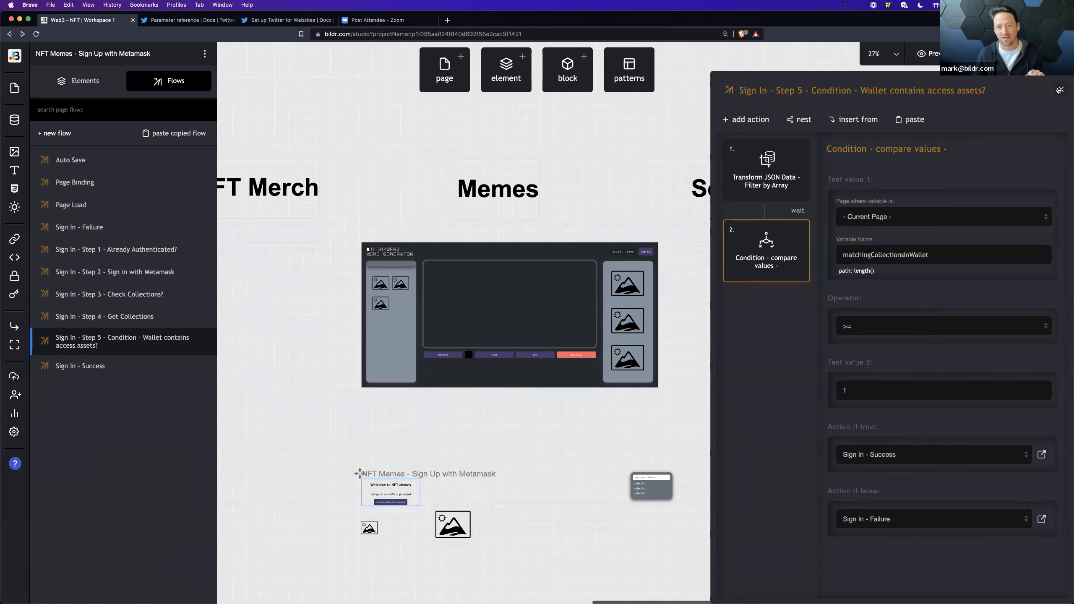
Step: View the records of the Settings data collection
{"action": "left_click", "coordinate": [15, 120]}
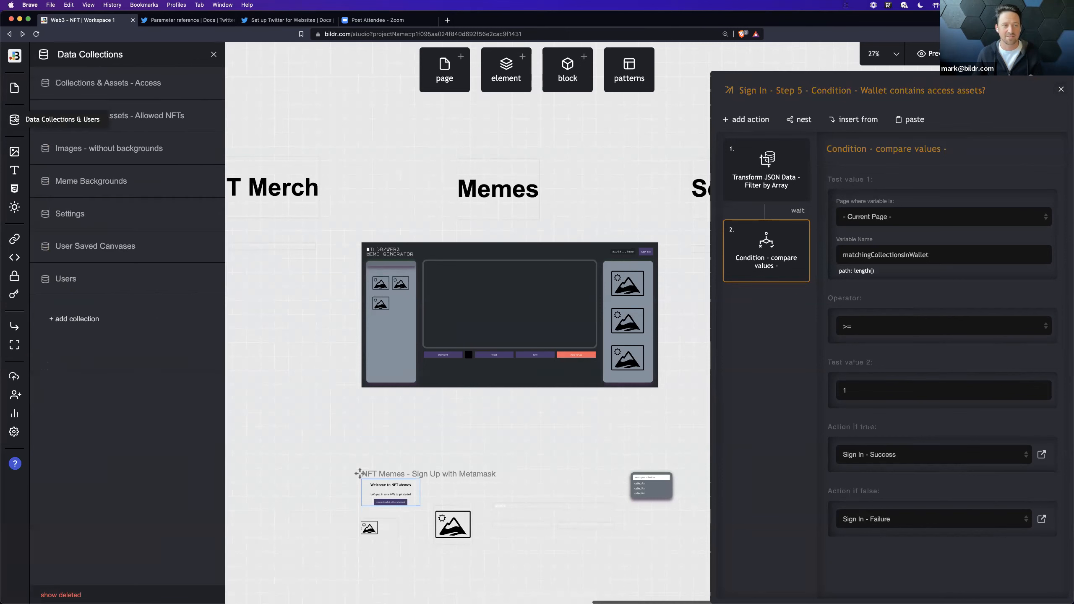
{"action": "left_click", "coordinate": [113, 217]}
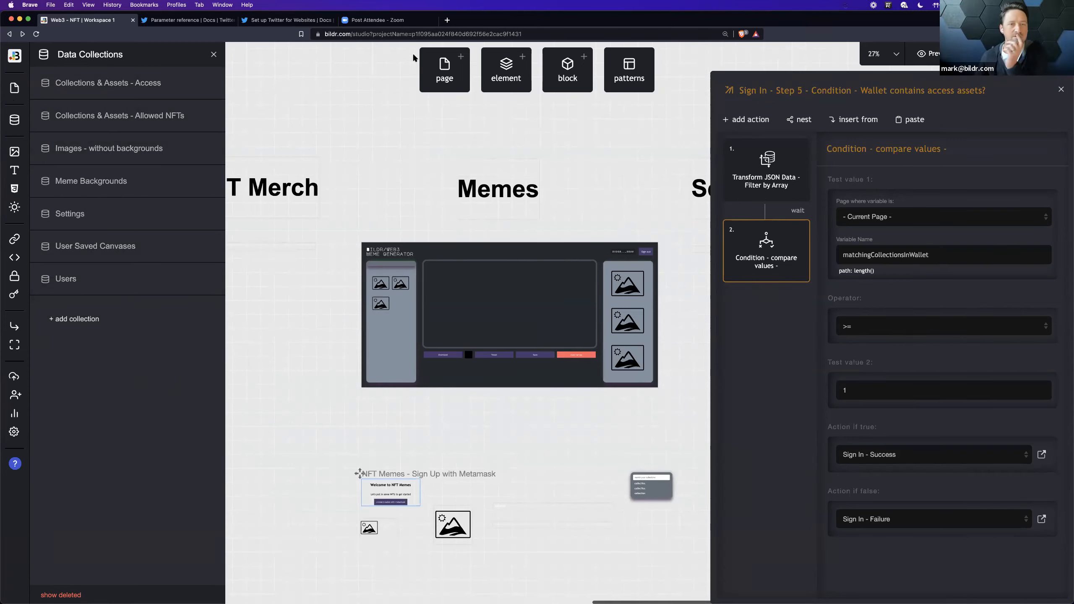
Step: Open the Bildr studio's project list from bildr.com in a new browser tab
{"action": "left_click", "coordinate": [446, 19]}
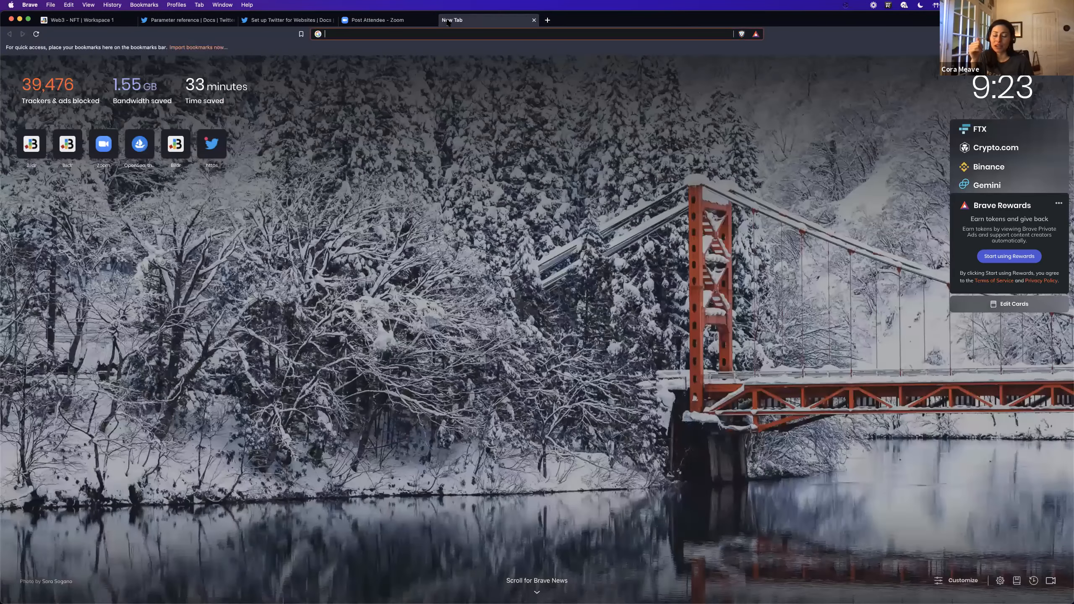
{"action": "type", "text": "bildr.com"}
{"action": "key", "text": "Return"}
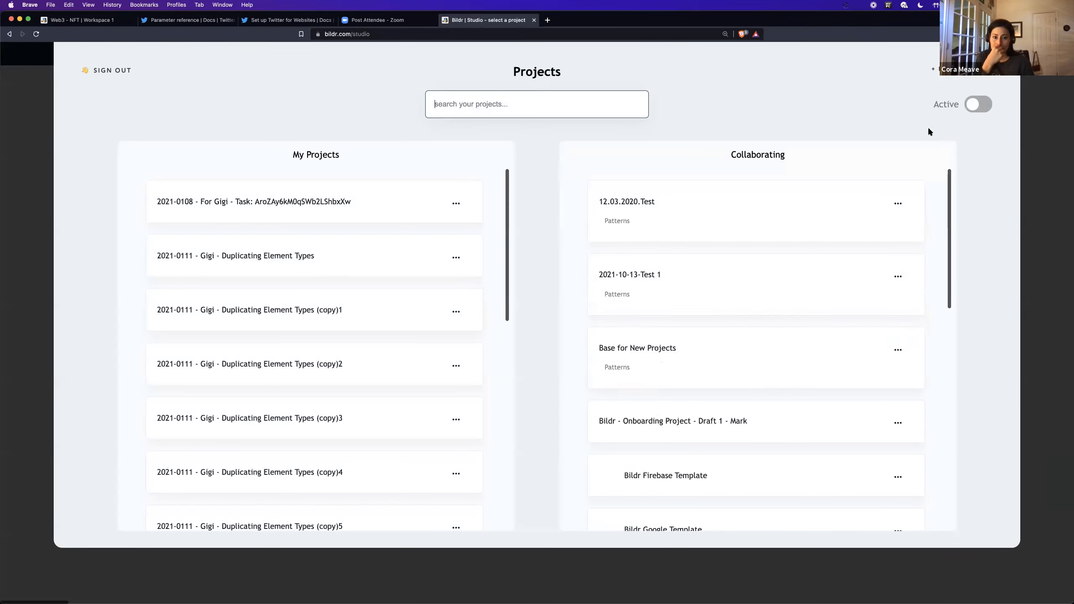
Step: Create a new project named 2021-1119 - Prod 1 from the Blank Project template
{"action": "left_click", "coordinate": [960, 71]}
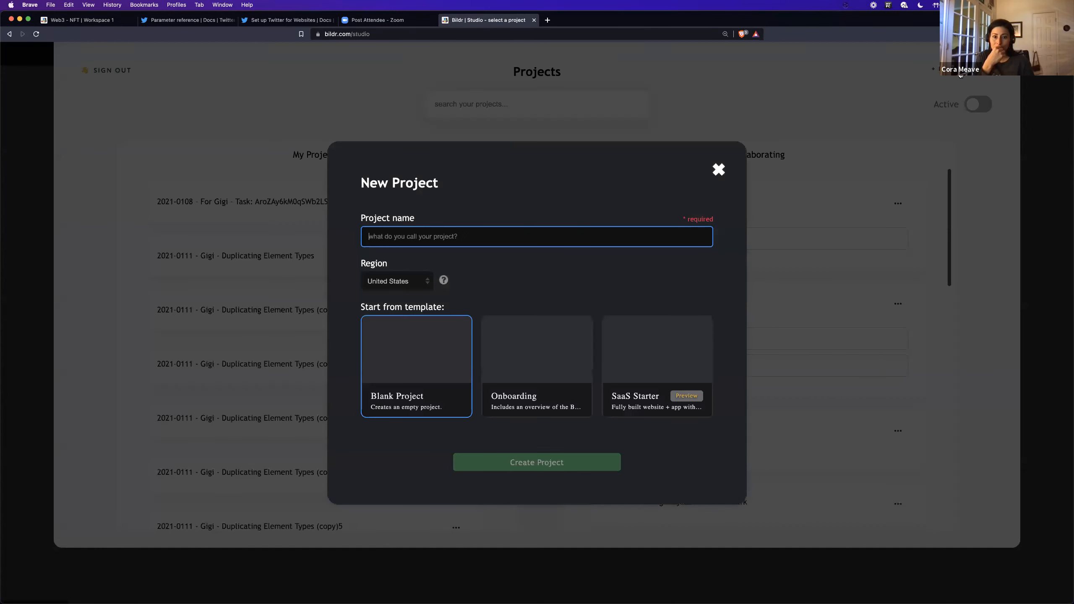
{"action": "type", "text": "2021-11"}
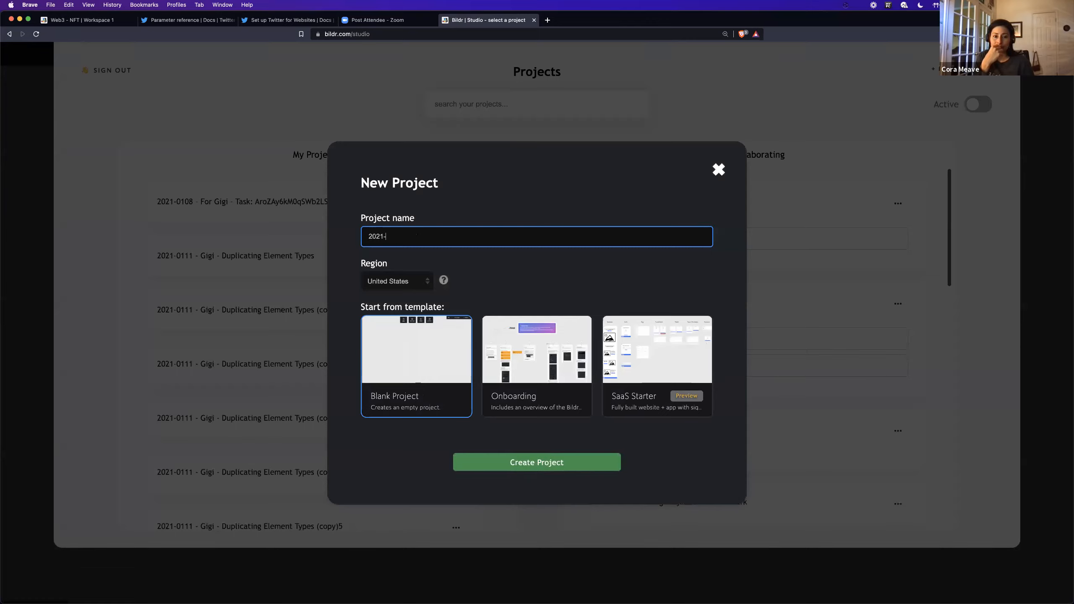
{"action": "type", "text": "19 - Punks"}
{"action": "key", "text": "Return"}
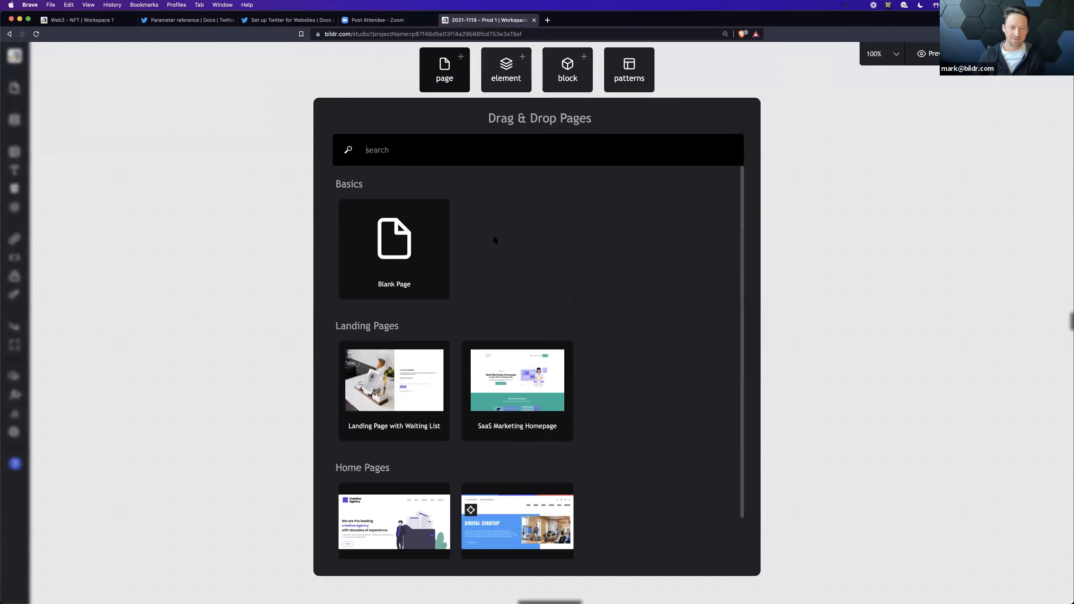
Step: Add a blank page to the project and create a new data collection named Items
{"action": "left_click", "coordinate": [405, 260]}
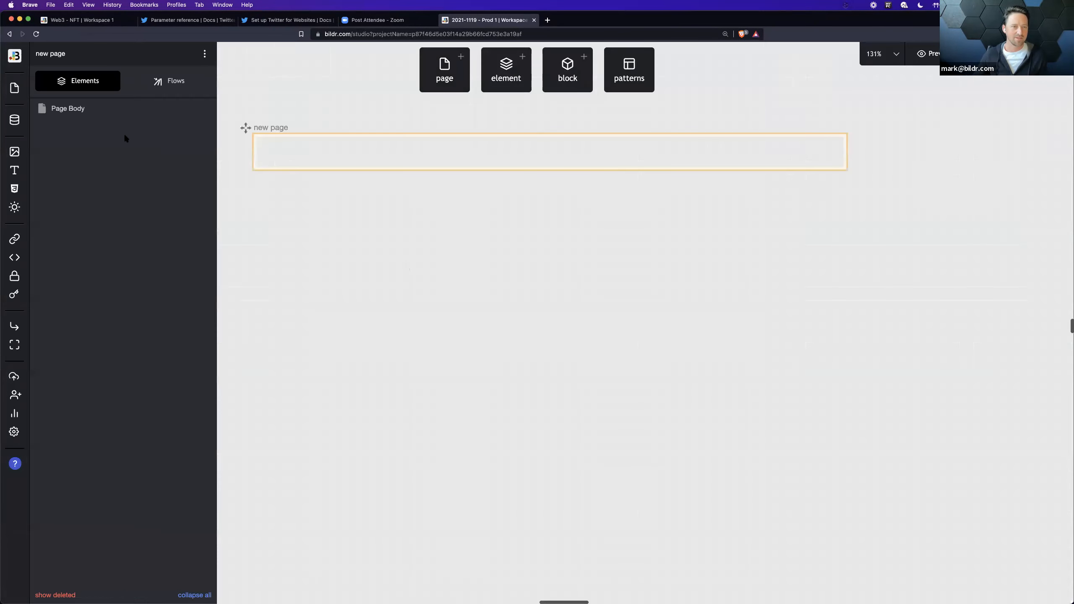
{"action": "left_click", "coordinate": [15, 120]}
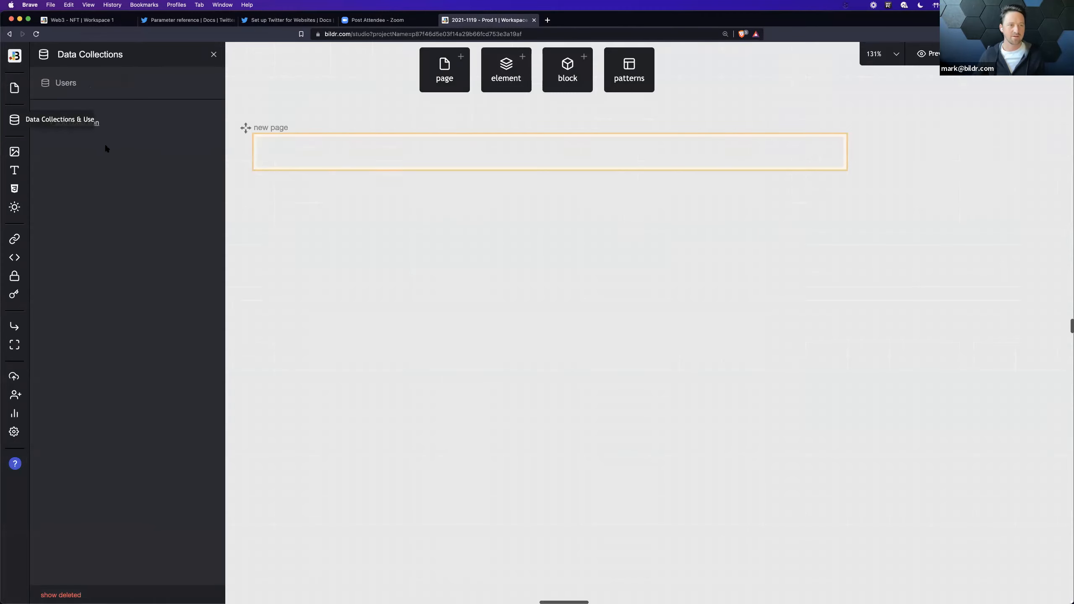
{"action": "left_click", "coordinate": [94, 123]}
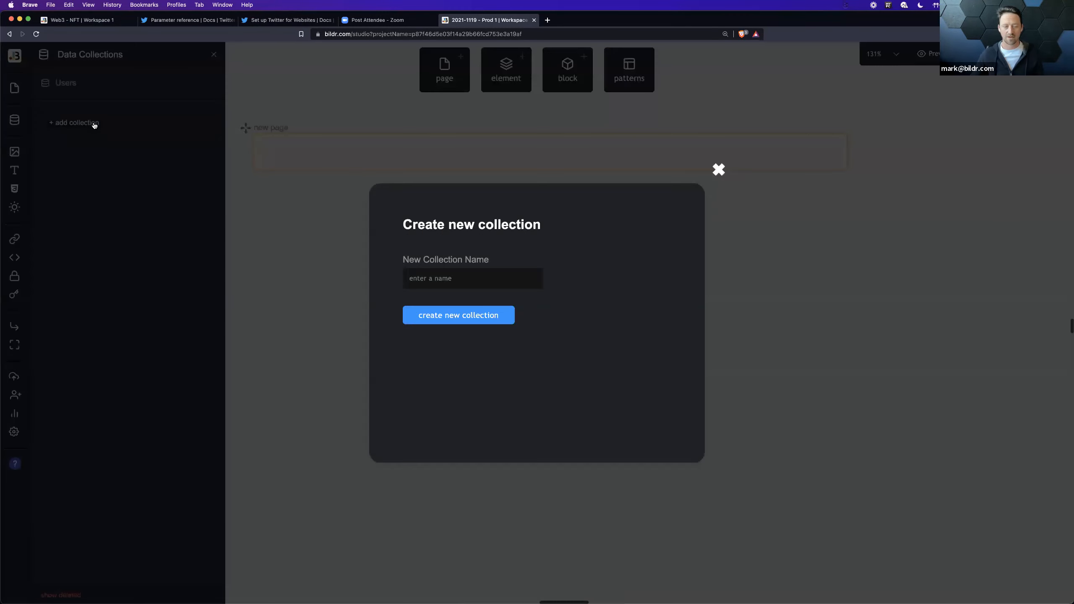
{"action": "type", "text": "Items"}
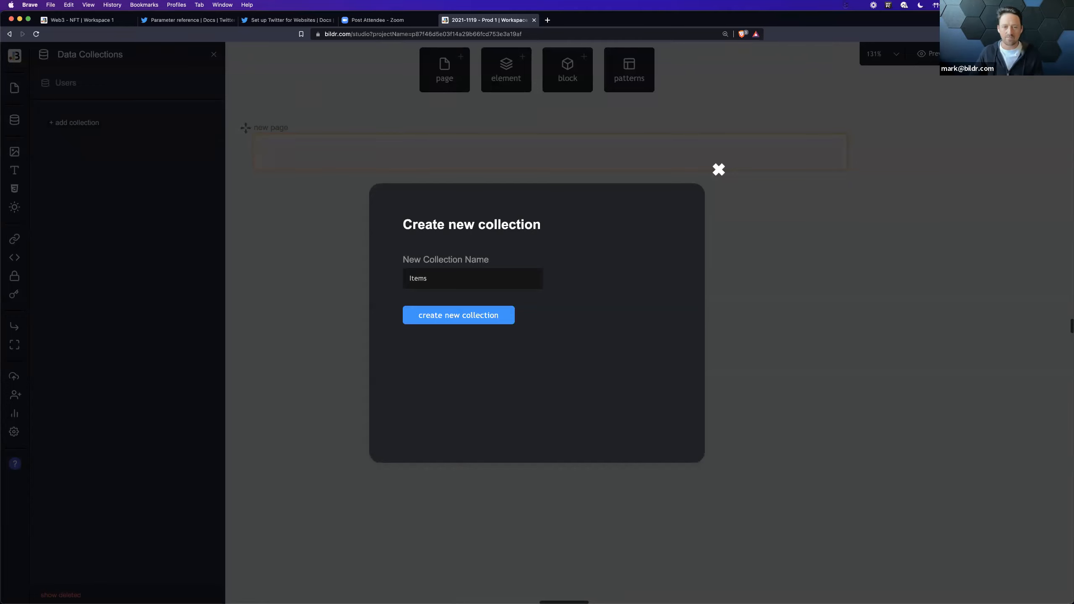
{"action": "key", "text": "Return"}
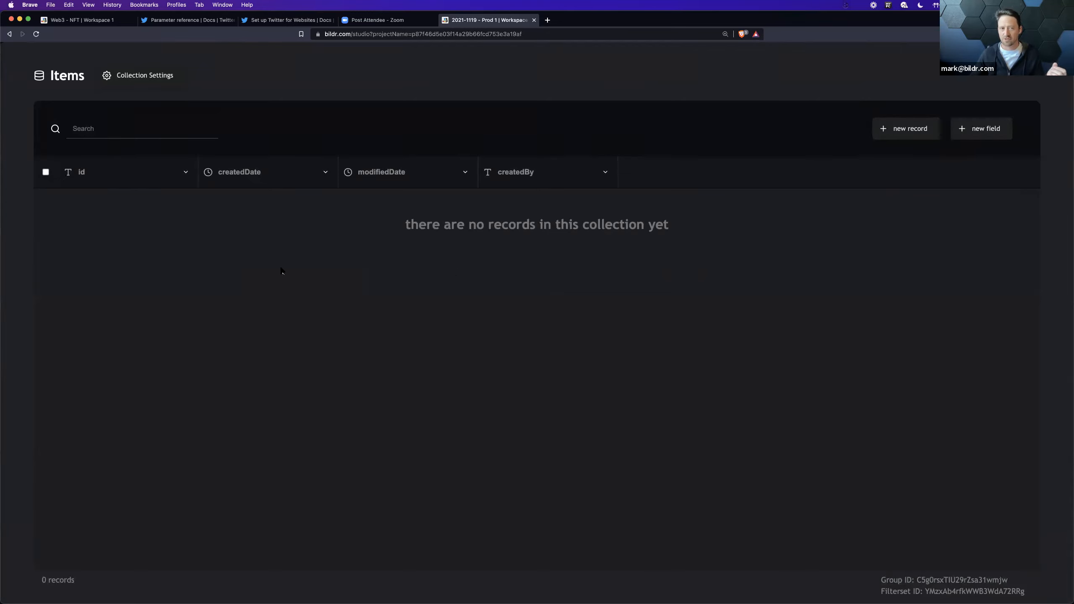
Step: Review the access and deletion settings of the Items collection and add a new empty record to it
{"action": "left_click", "coordinate": [155, 77]}
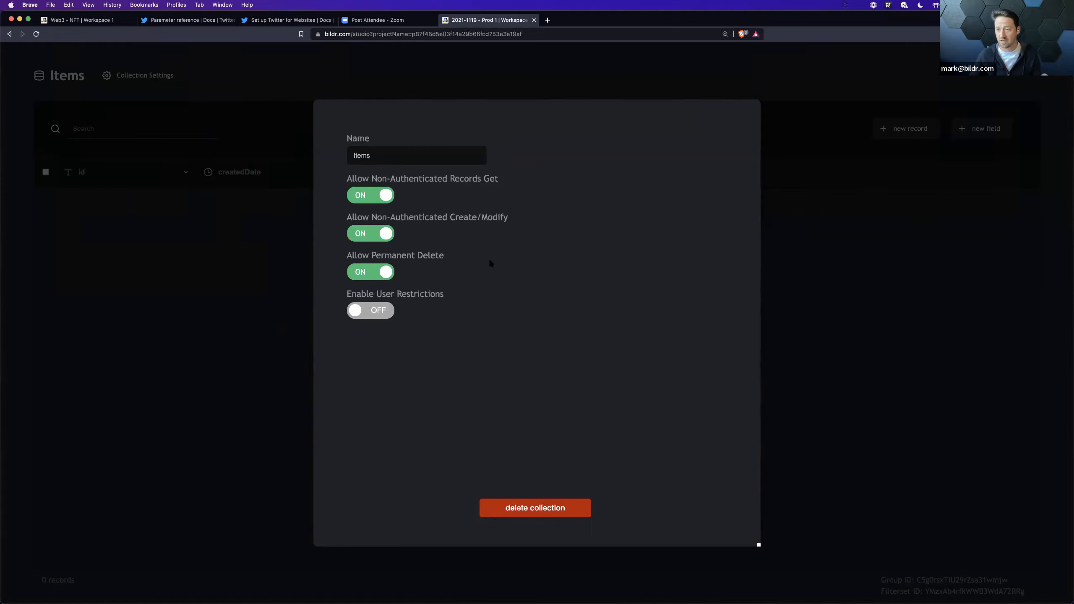
{"action": "left_click", "coordinate": [811, 283]}
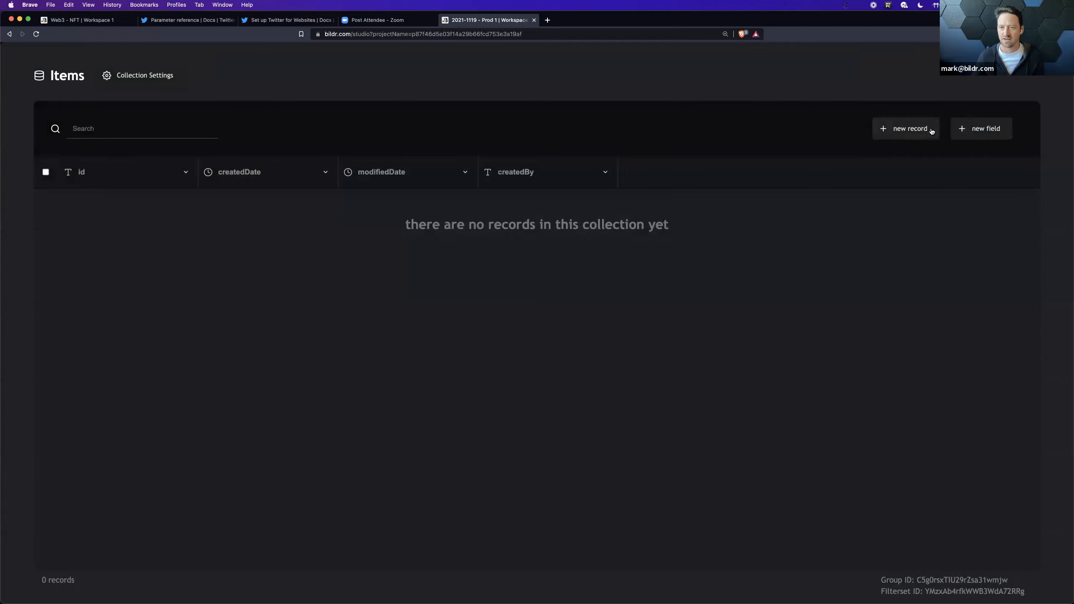
{"action": "left_click", "coordinate": [906, 136]}
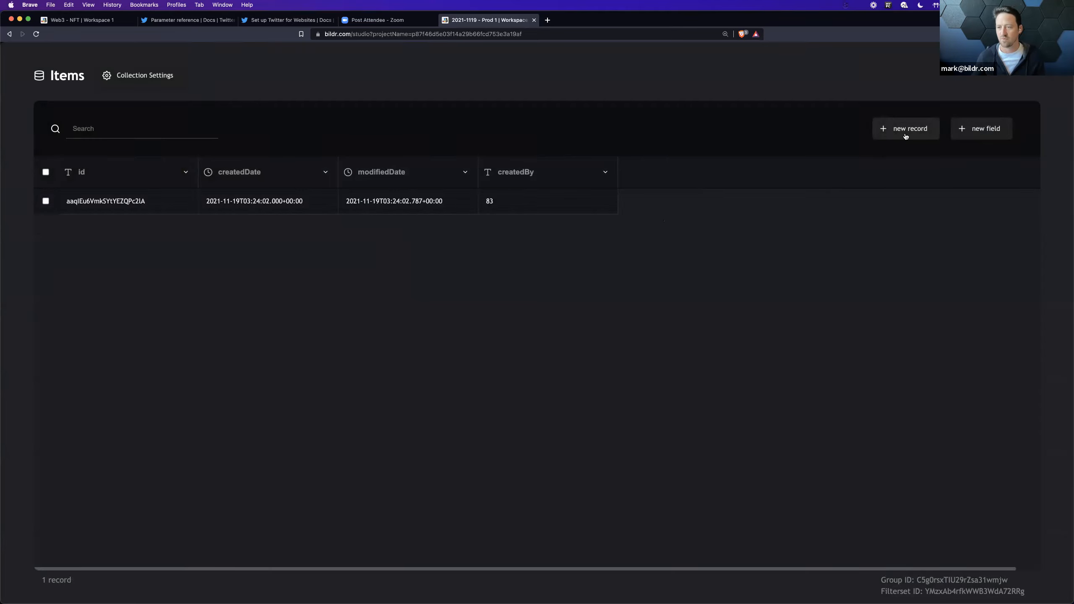
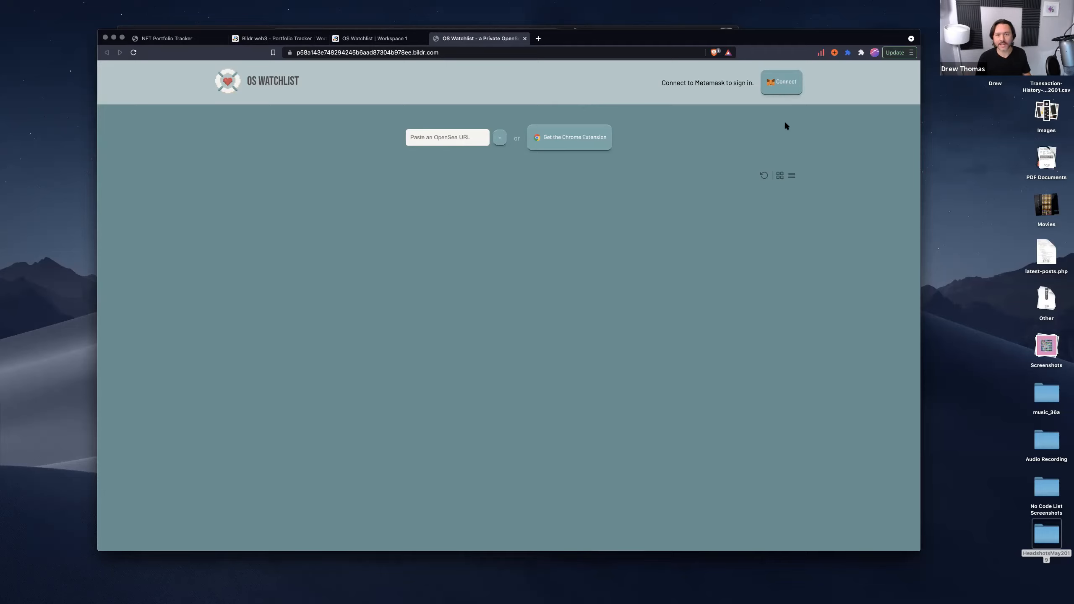
Step: Sign in to OS Watchlist by signing the MetaMask request, and view the Users collection in its studio project
{"action": "left_click", "coordinate": [785, 86]}
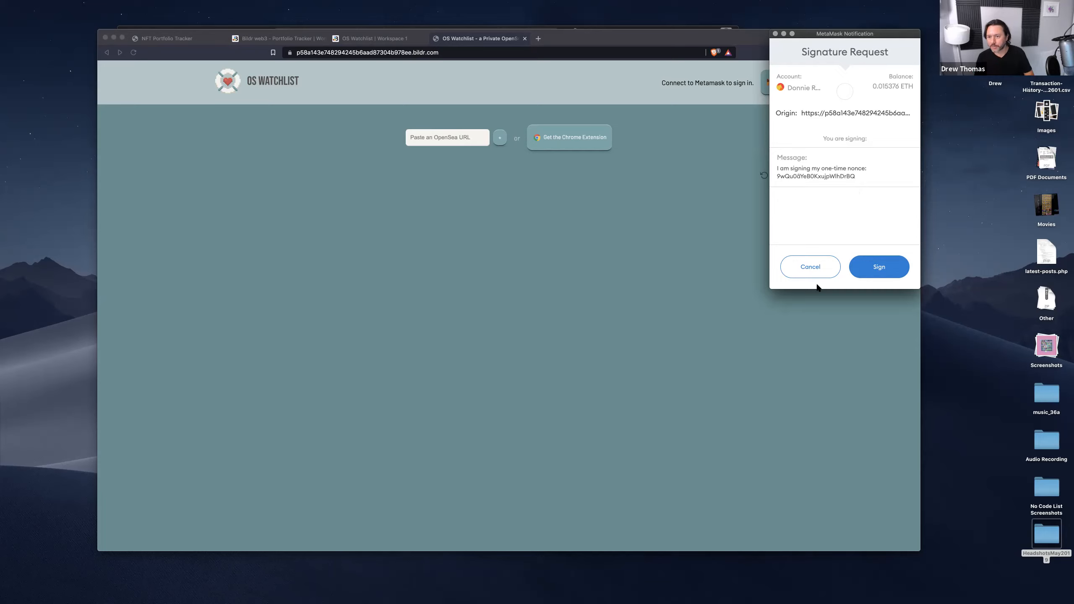
{"action": "left_click", "coordinate": [872, 270]}
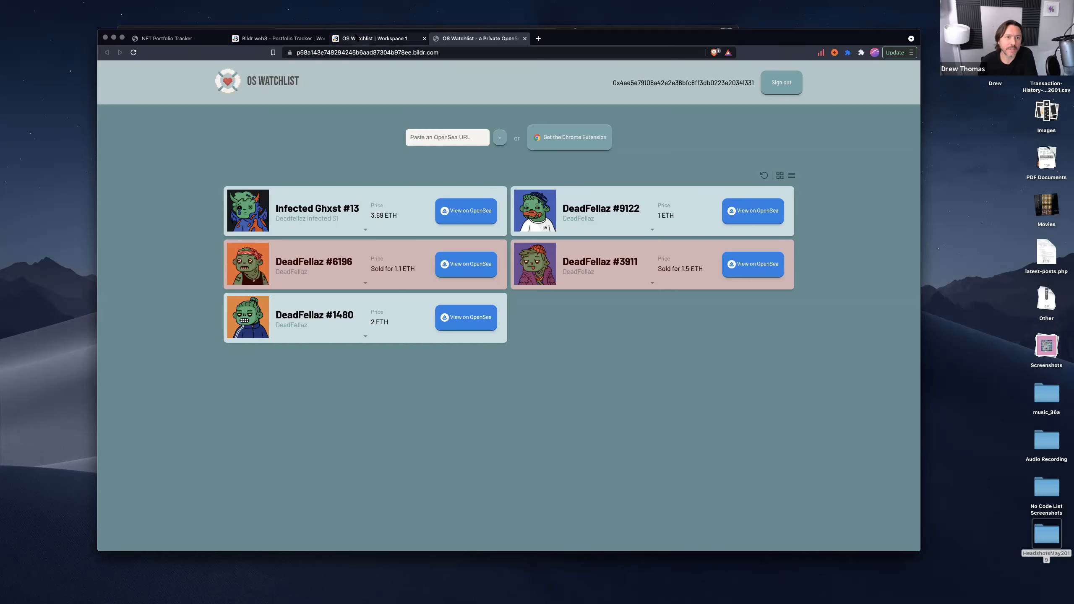
{"action": "left_click", "coordinate": [372, 38]}
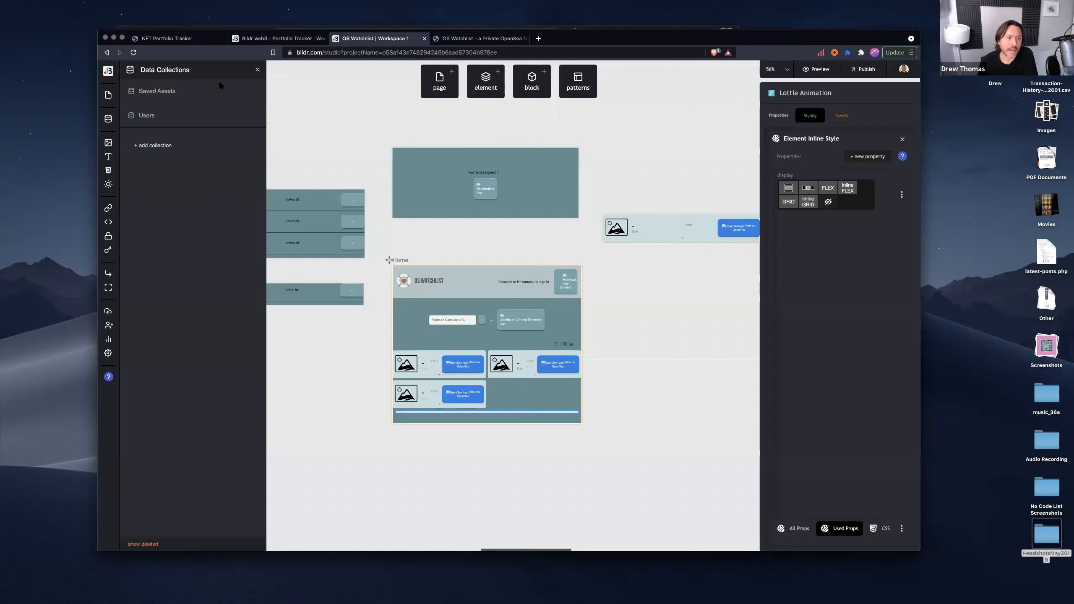
{"action": "left_click", "coordinate": [147, 116]}
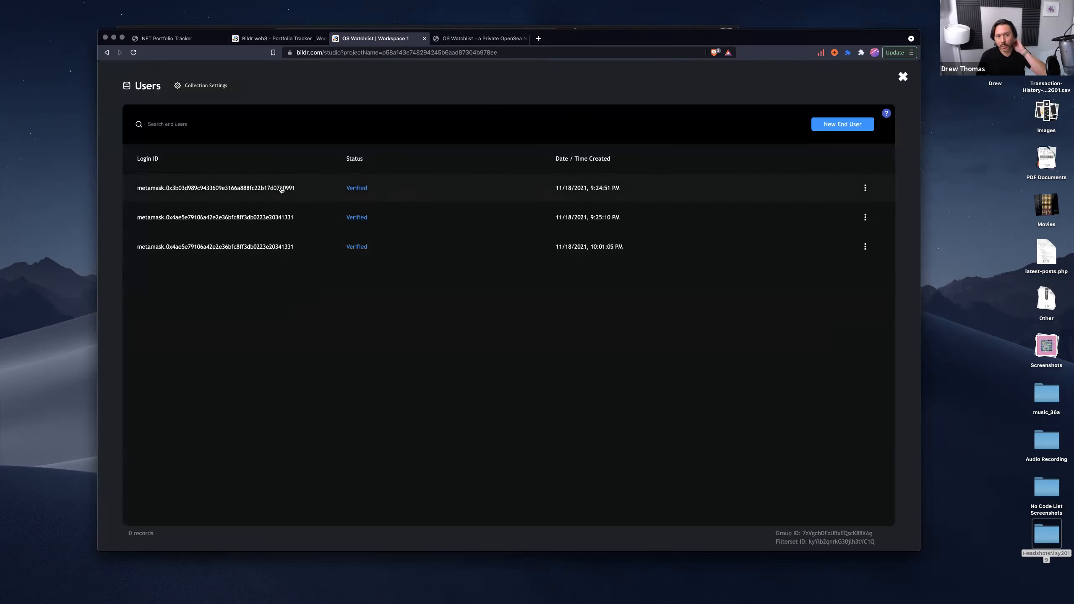
{"action": "left_click", "coordinate": [902, 78]}
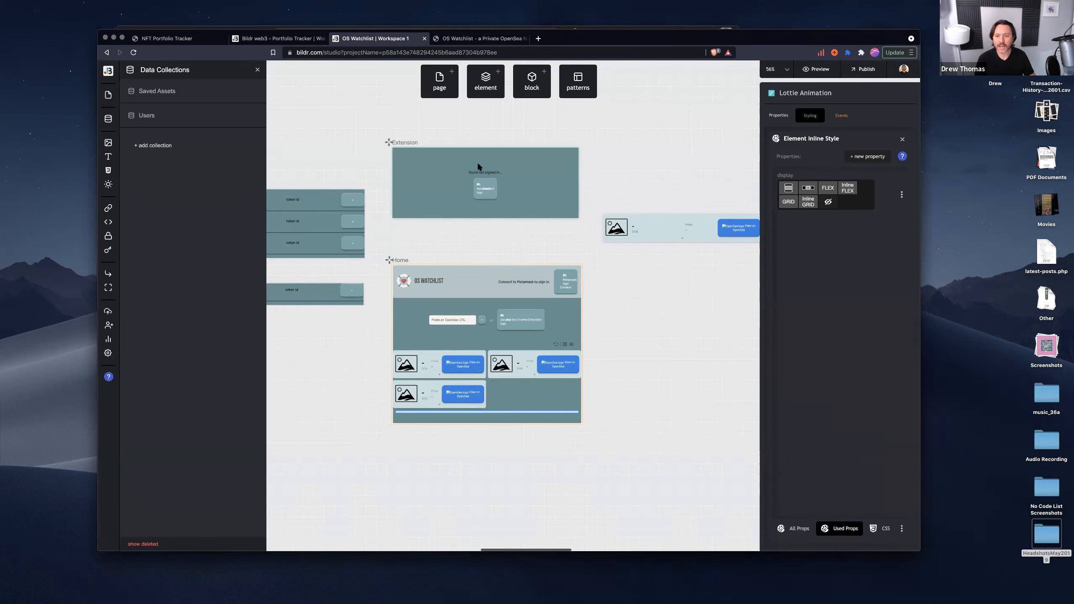
Step: Return to the live OS Watchlist app and sign out of the connected wallet
{"action": "left_click", "coordinate": [445, 43]}
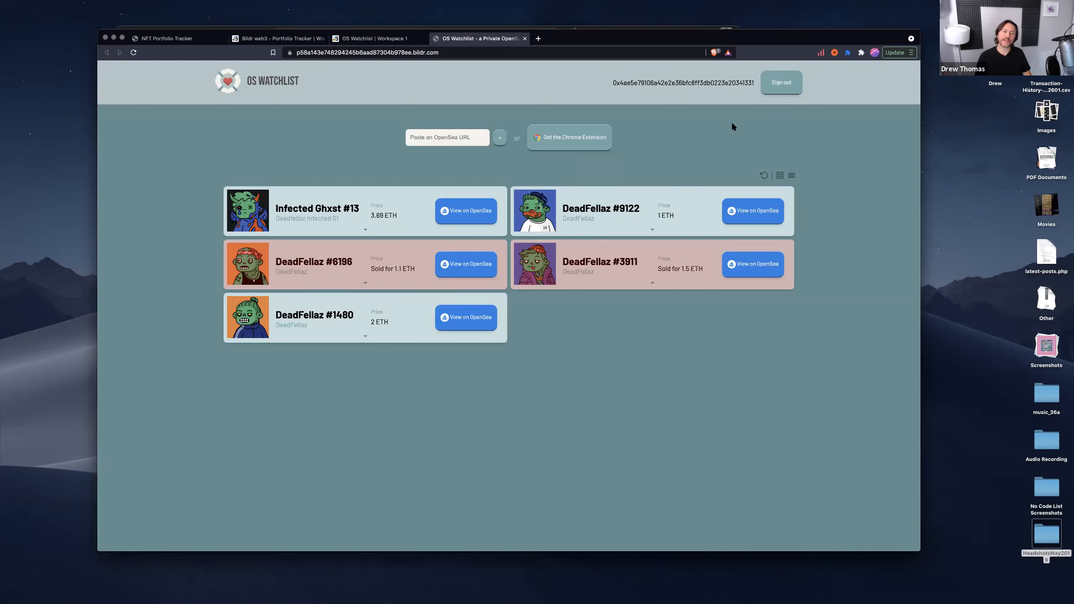
{"action": "left_click", "coordinate": [779, 87]}
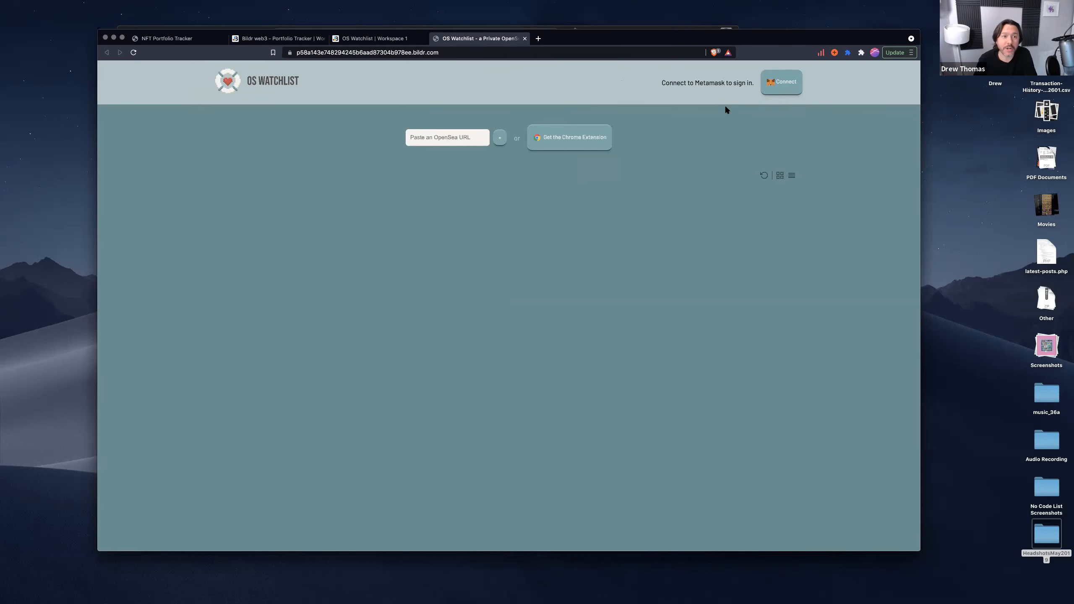
Step: Inspect the Home page's Sign In with Metamask flow in the studio, including the flow choices for Account Change
{"action": "left_click", "coordinate": [371, 39]}
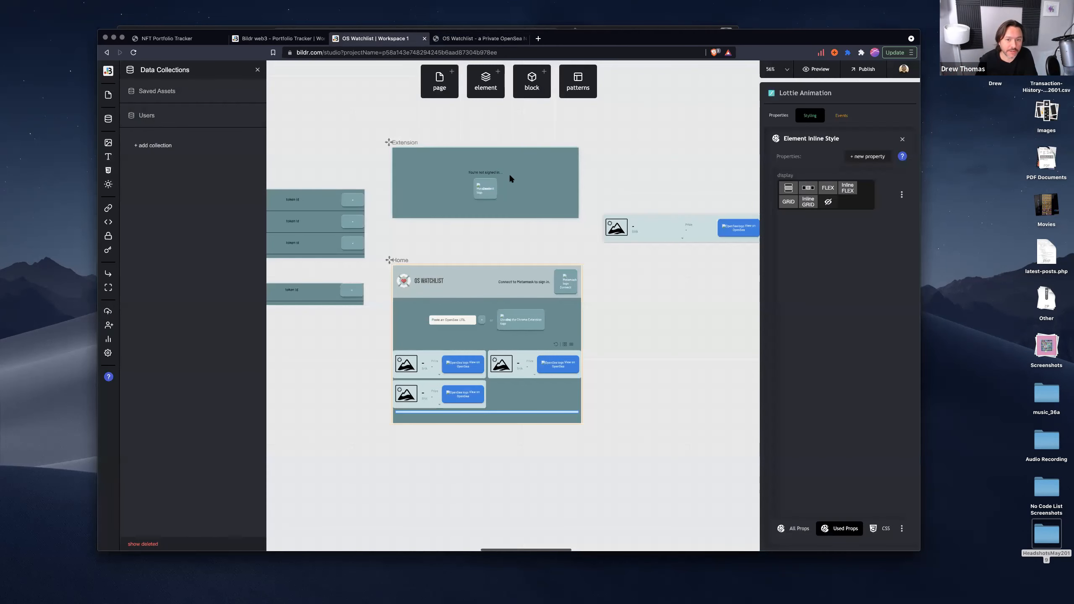
{"action": "left_click", "coordinate": [565, 291]}
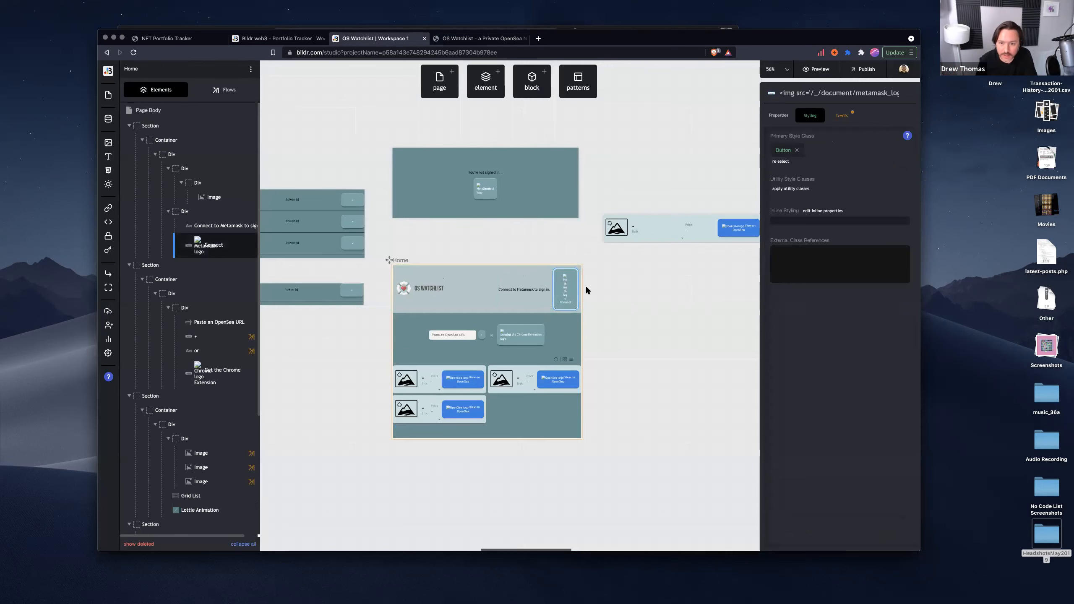
{"action": "left_click", "coordinate": [224, 89]}
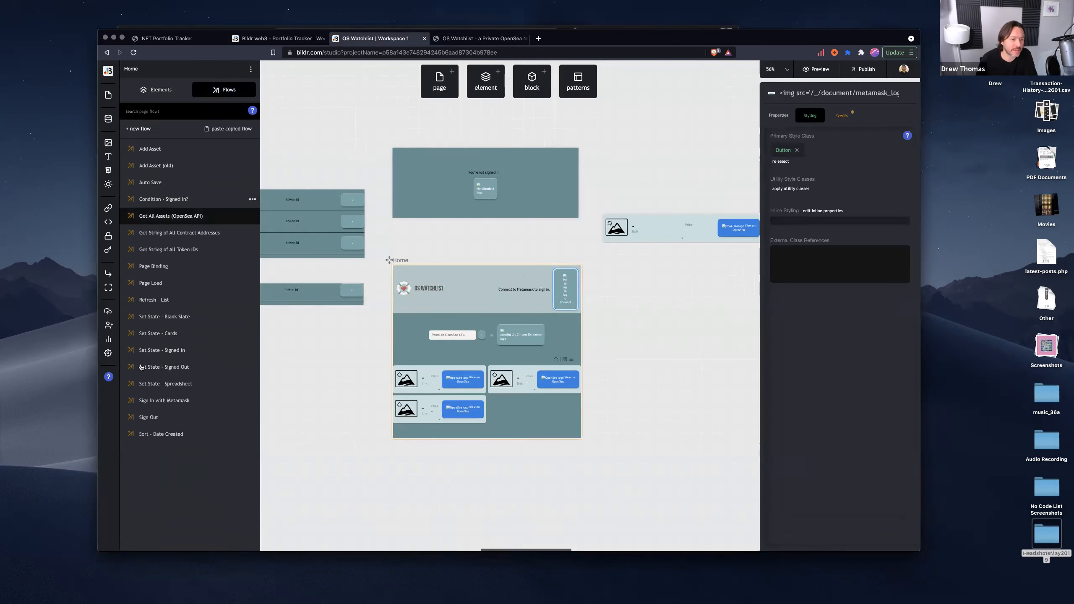
{"action": "left_click", "coordinate": [162, 402]}
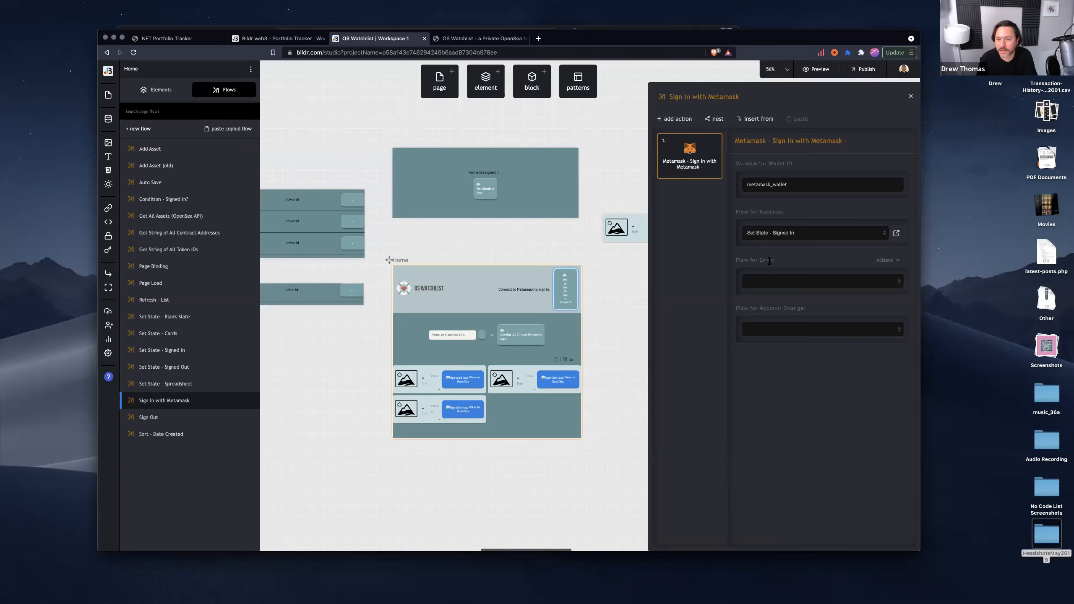
{"action": "left_click_drag", "start_coordinate": [750, 308], "coordinate": [800, 308]}
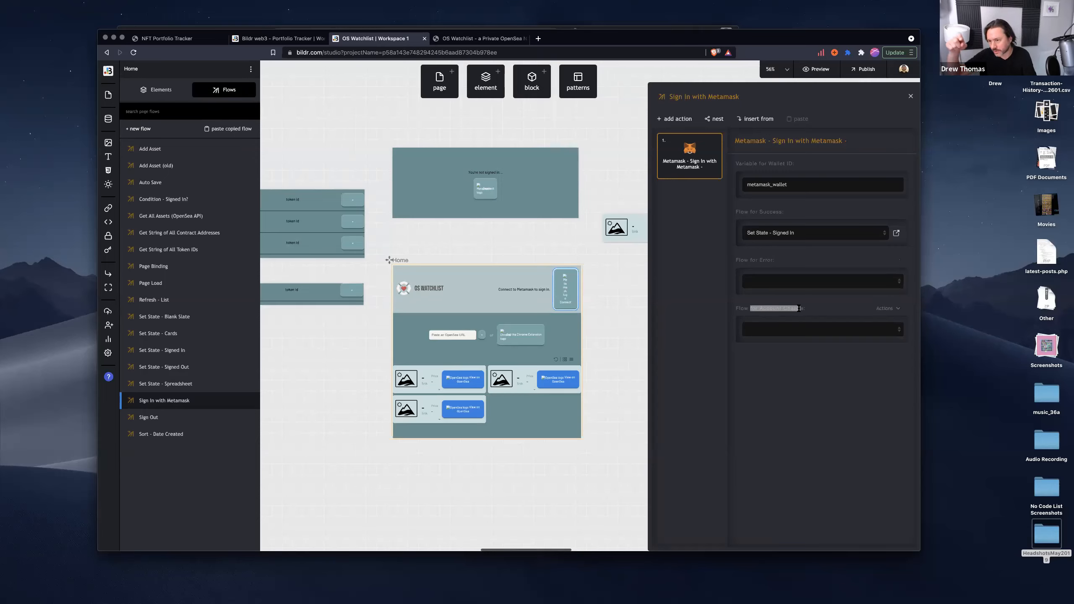
{"action": "left_click", "coordinate": [793, 329]}
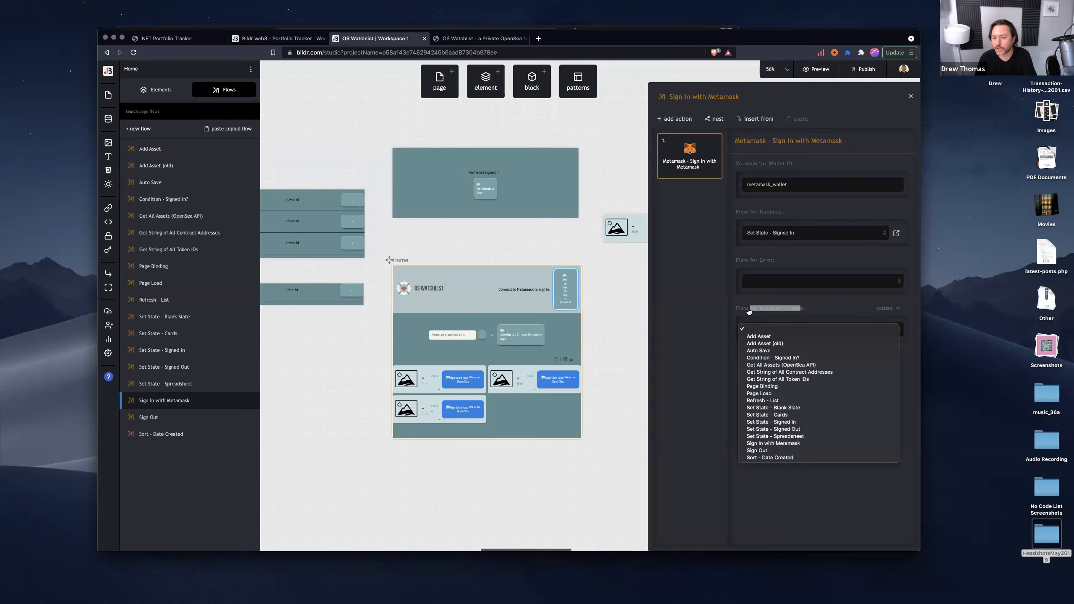
{"action": "left_click", "coordinate": [708, 302]}
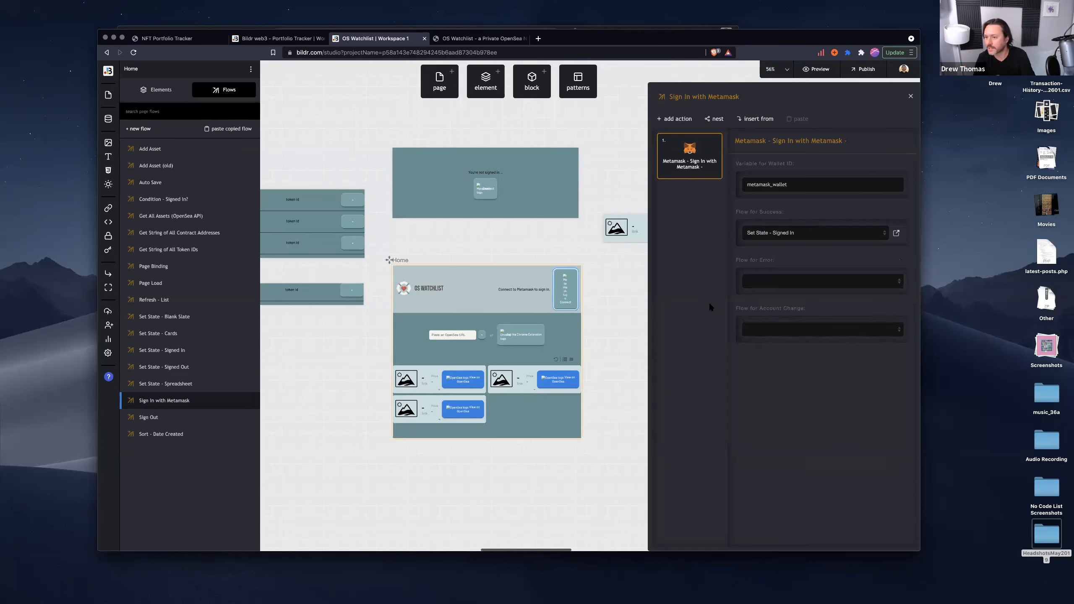
Step: Search the actions that can be added to the Sign In with Metamask flow for "meta"
{"action": "mouse_move", "coordinate": [673, 147]}
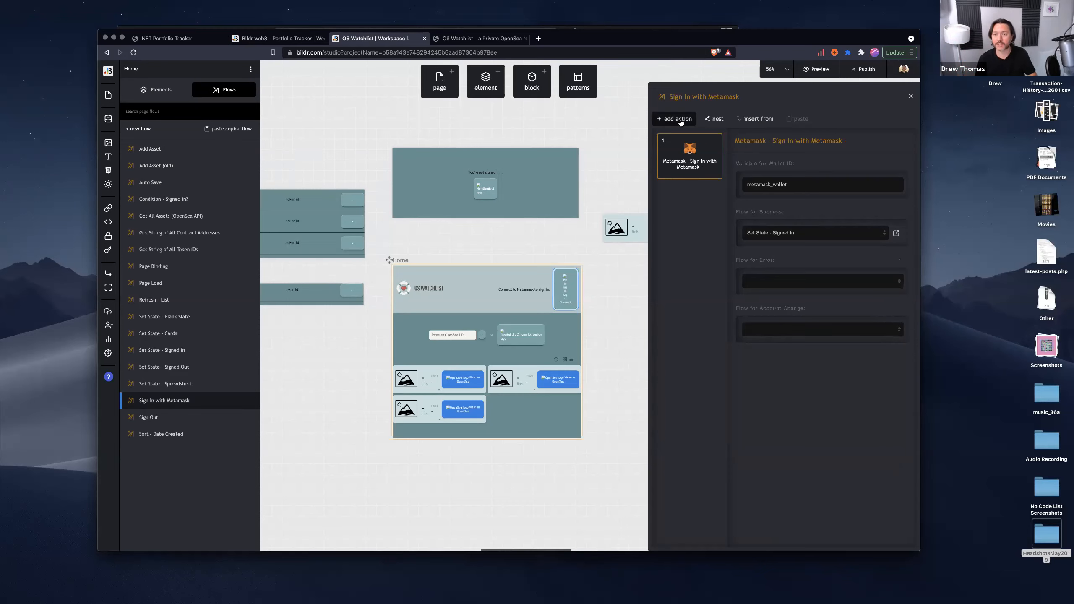
{"action": "left_click", "coordinate": [678, 118]}
{"action": "type", "text": "meta"}
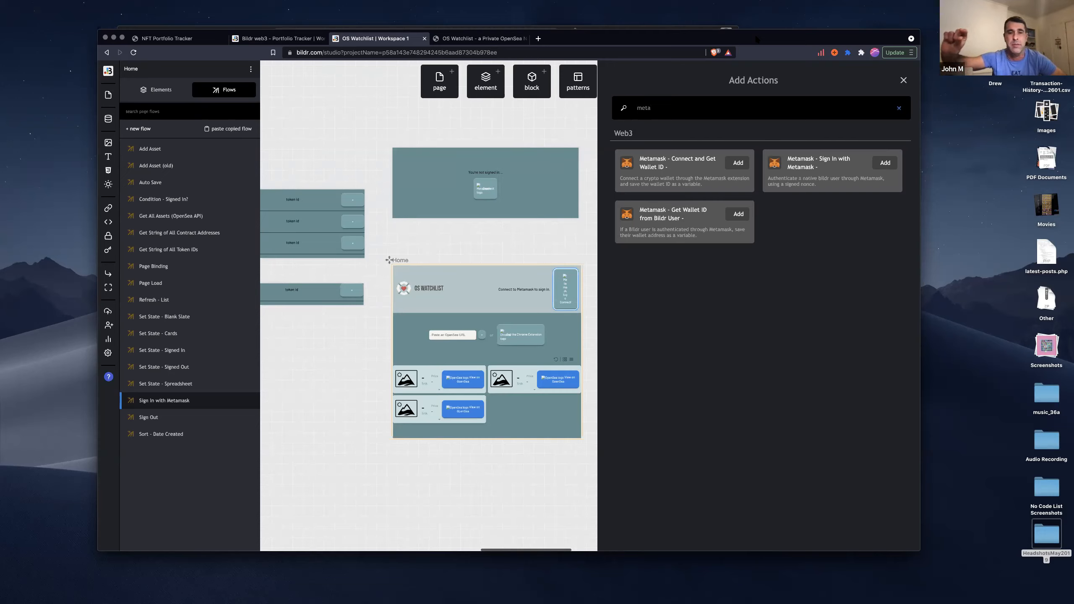
{"action": "key", "text": "XF86AudioRaiseVolume"}
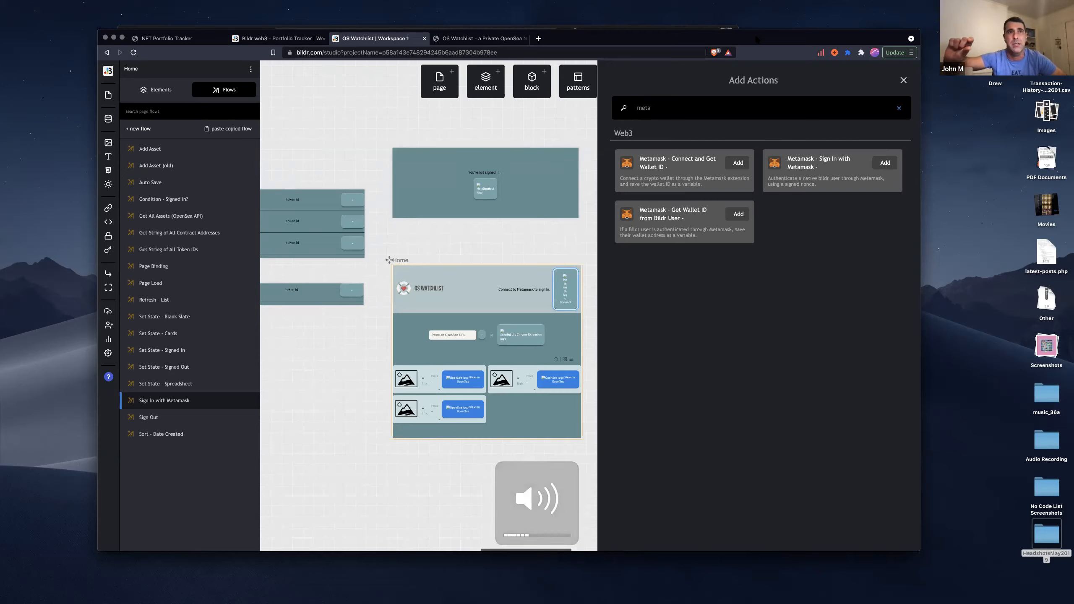
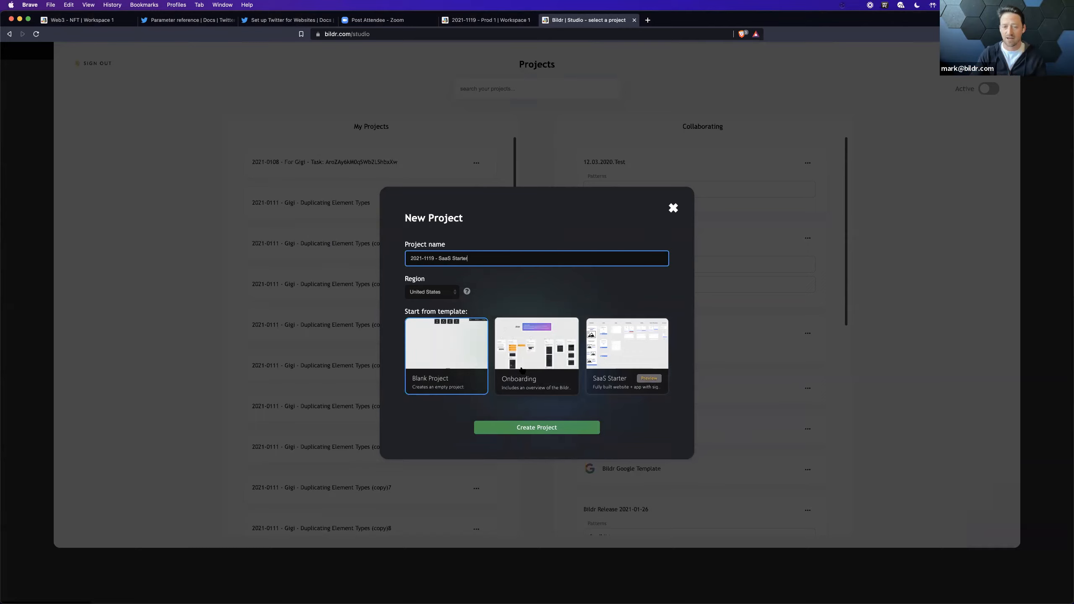
Step: Choose the SaaS Starter template for the new project and preview its sample site's home, sign-in and sign-up pages
{"action": "left_click", "coordinate": [632, 355]}
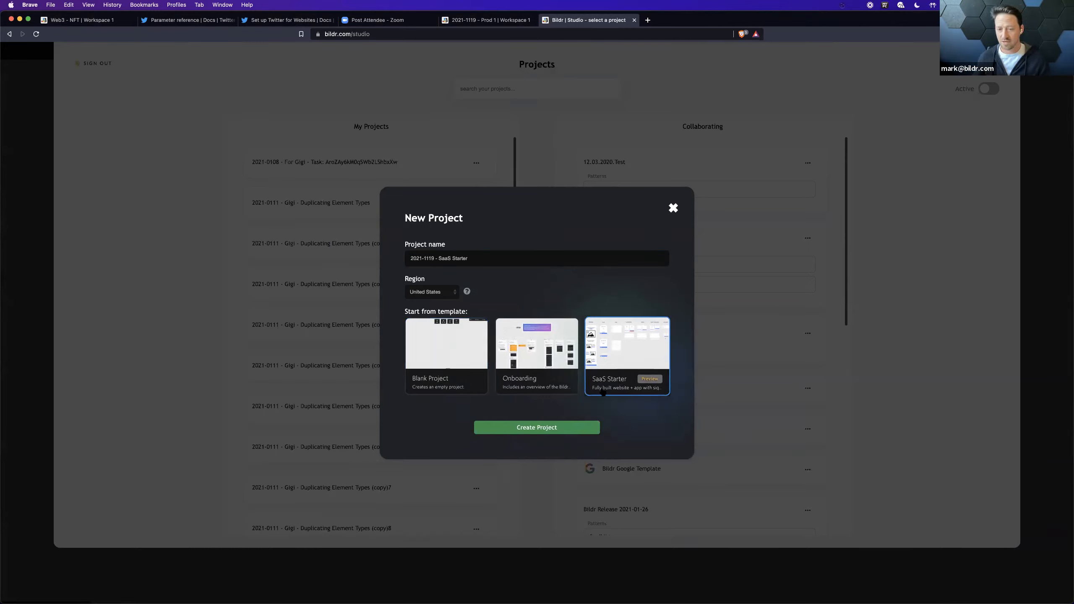
{"action": "left_click", "coordinate": [650, 379]}
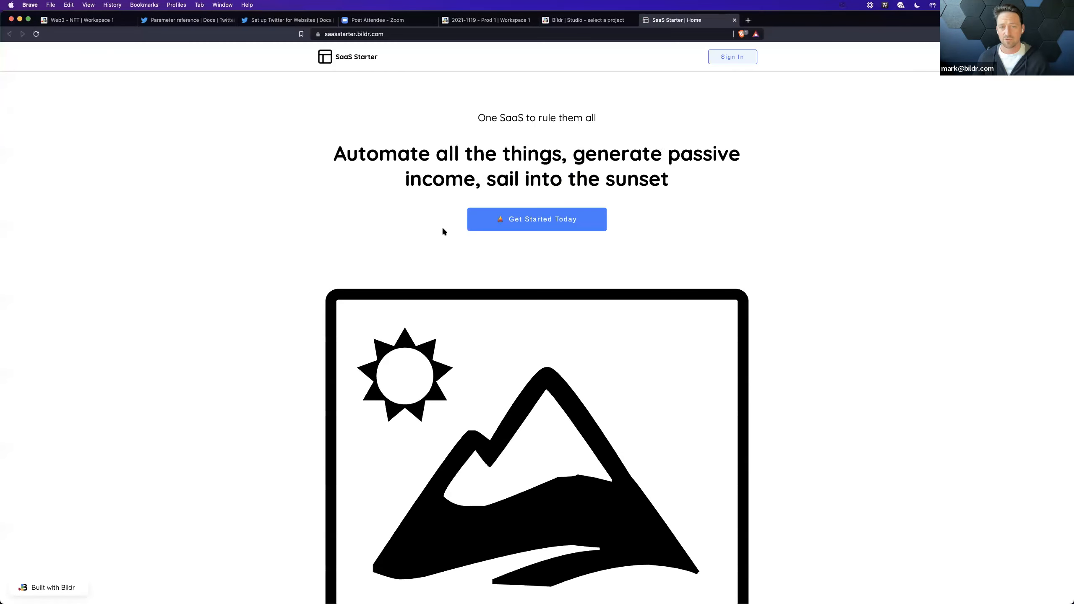
{"action": "scroll", "coordinate": [448, 232], "scroll_direction": "down", "scroll_amount": 15}
{"action": "scroll", "coordinate": [448, 232], "scroll_direction": "up", "scroll_amount": 15}
{"action": "left_click", "coordinate": [744, 56]}
{"action": "left_click", "coordinate": [560, 278]}
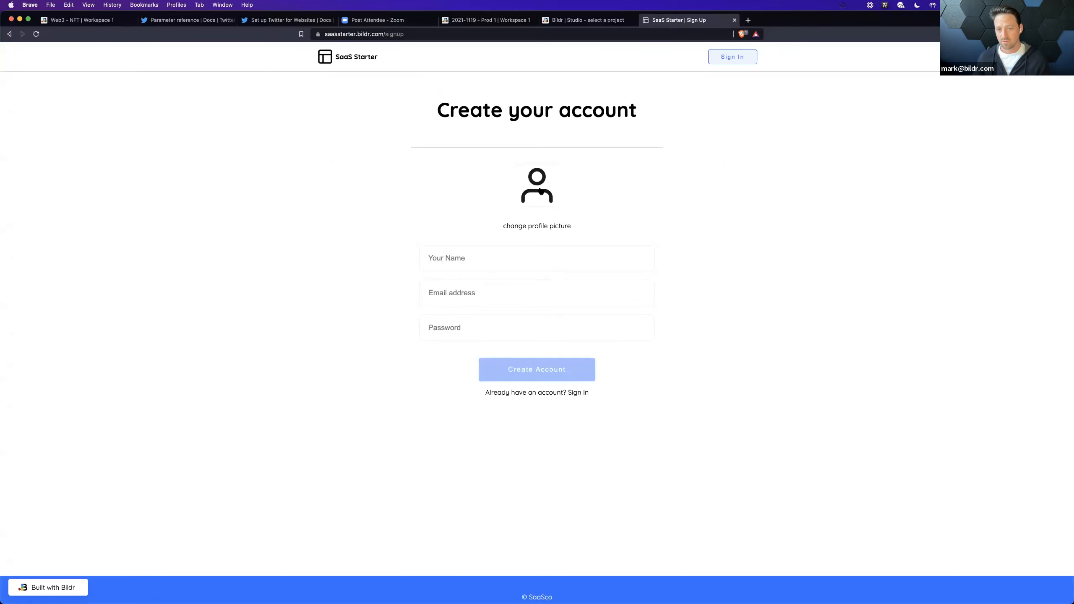
{"action": "left_click", "coordinate": [537, 223]}
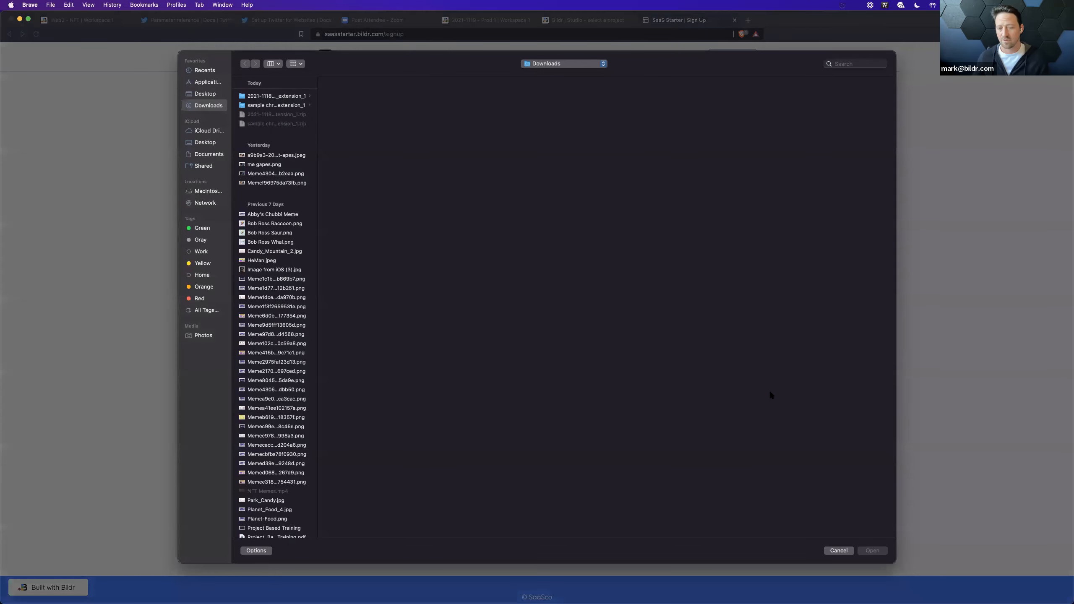
{"action": "left_click", "coordinate": [839, 550]}
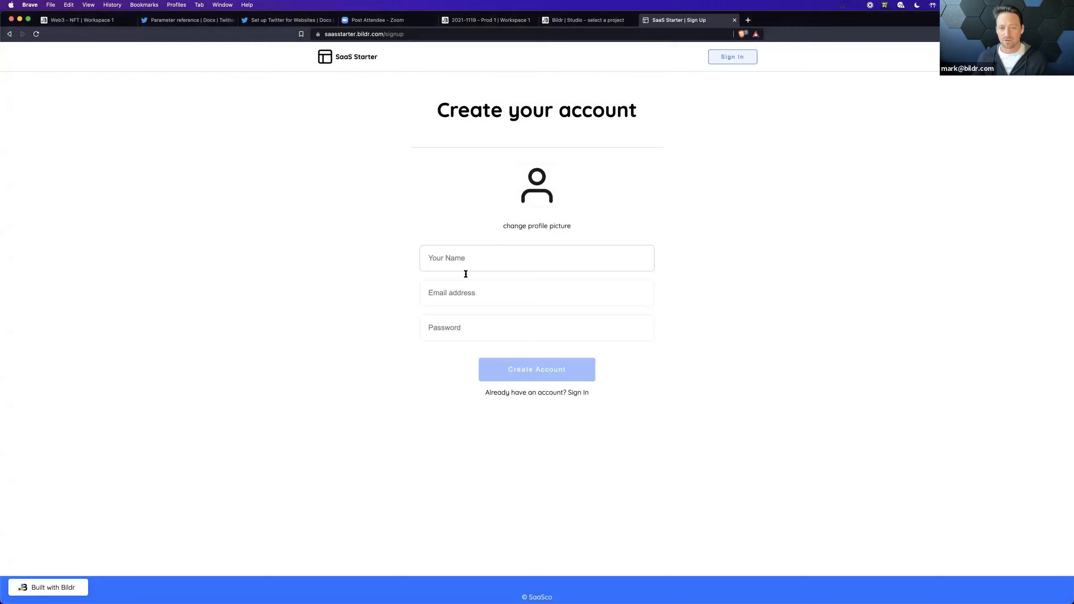
Step: Close the template preview and create the project "2021-1119 - SaaS Starter" from the SaaS Starter template
{"action": "left_click", "coordinate": [734, 20]}
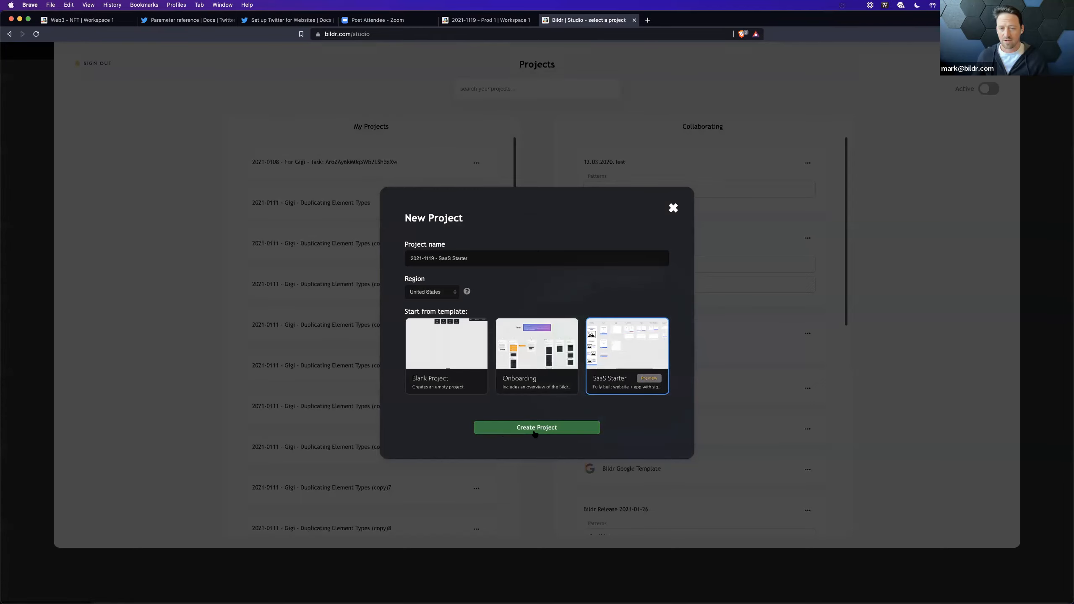
{"action": "left_click", "coordinate": [558, 425]}
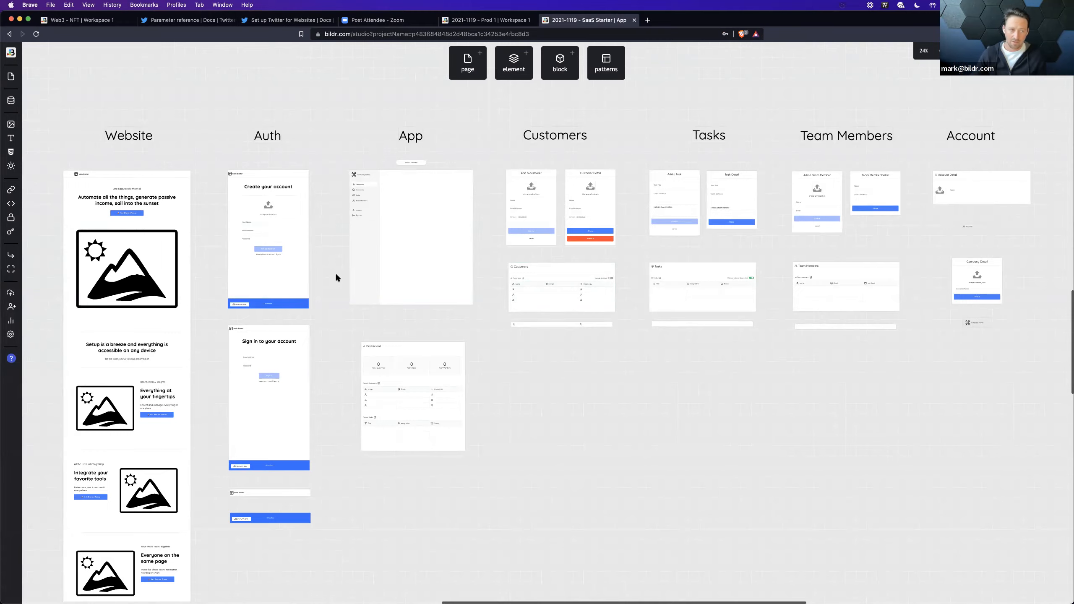
Step: Preview the new project's live home page and its sign-in page, and return to the studio
{"action": "mouse_move", "coordinate": [972, 51]}
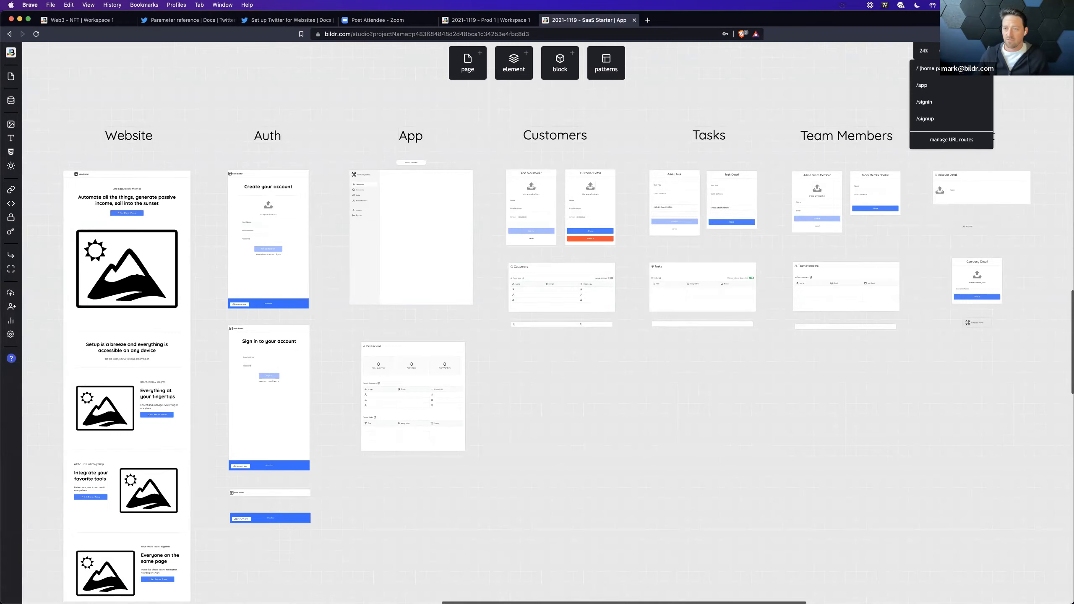
{"action": "left_click", "coordinate": [952, 68]}
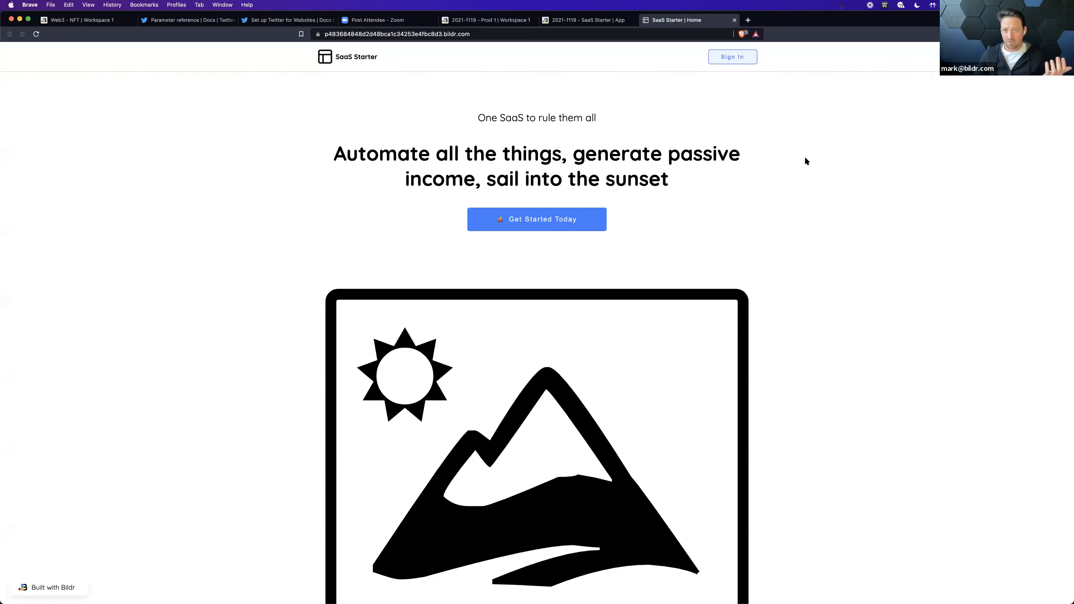
{"action": "left_click", "coordinate": [732, 60]}
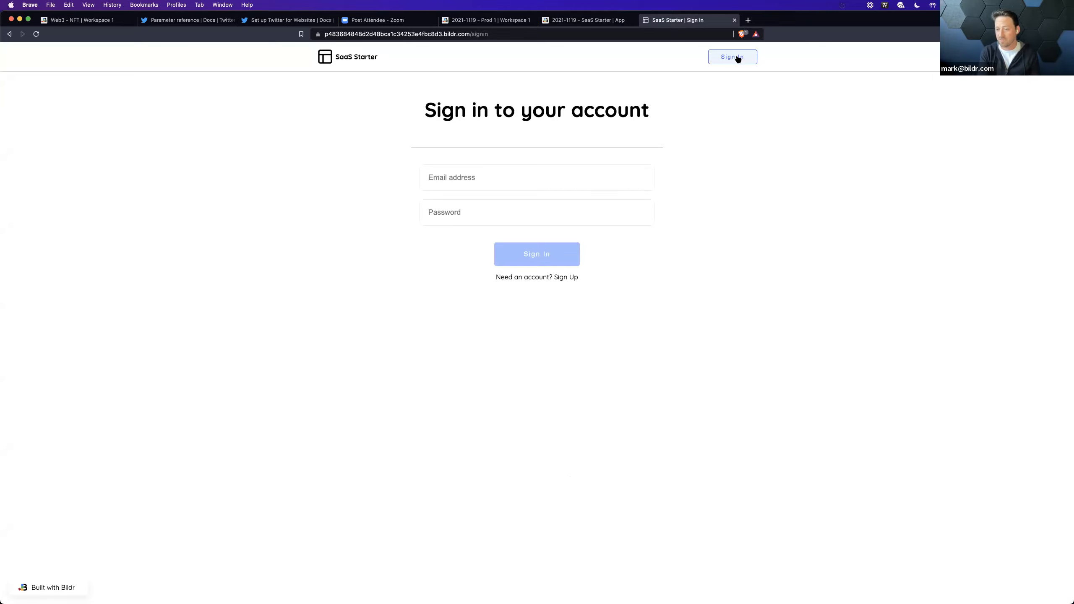
{"action": "left_click", "coordinate": [734, 20]}
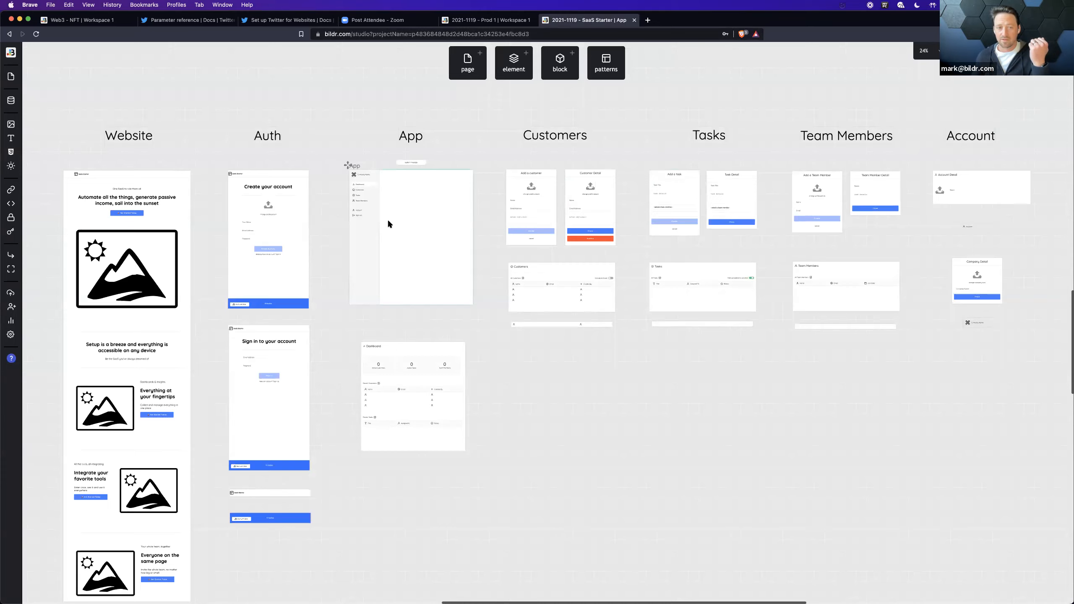
Step: Inspect the styling of the Dashboard nav button on the App page
{"action": "left_click", "coordinate": [373, 188]}
{"action": "left_click", "coordinate": [964, 97]}
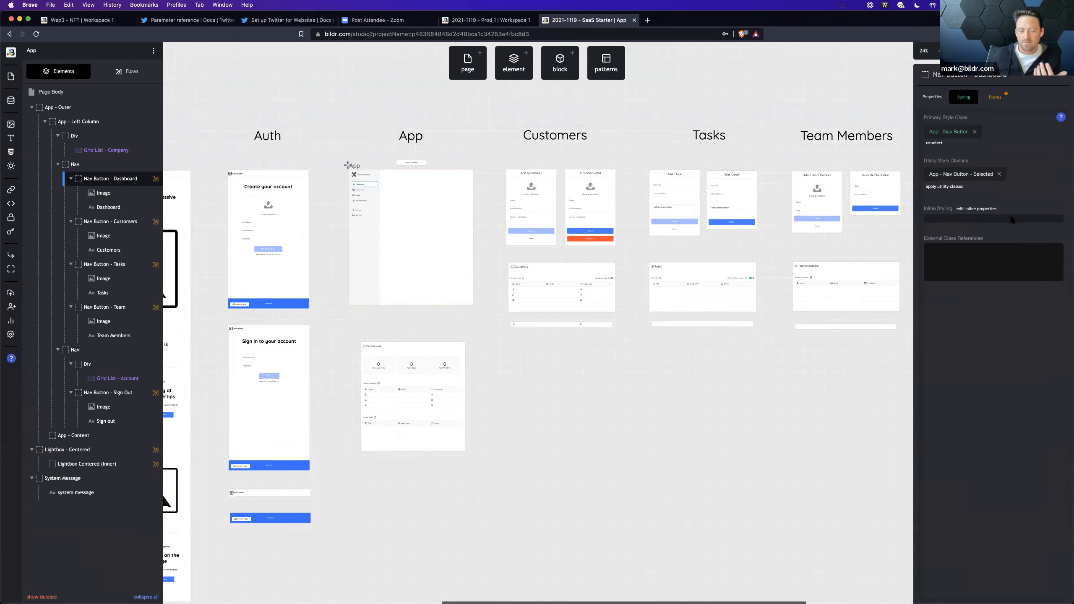
{"action": "left_click", "coordinate": [490, 240]}
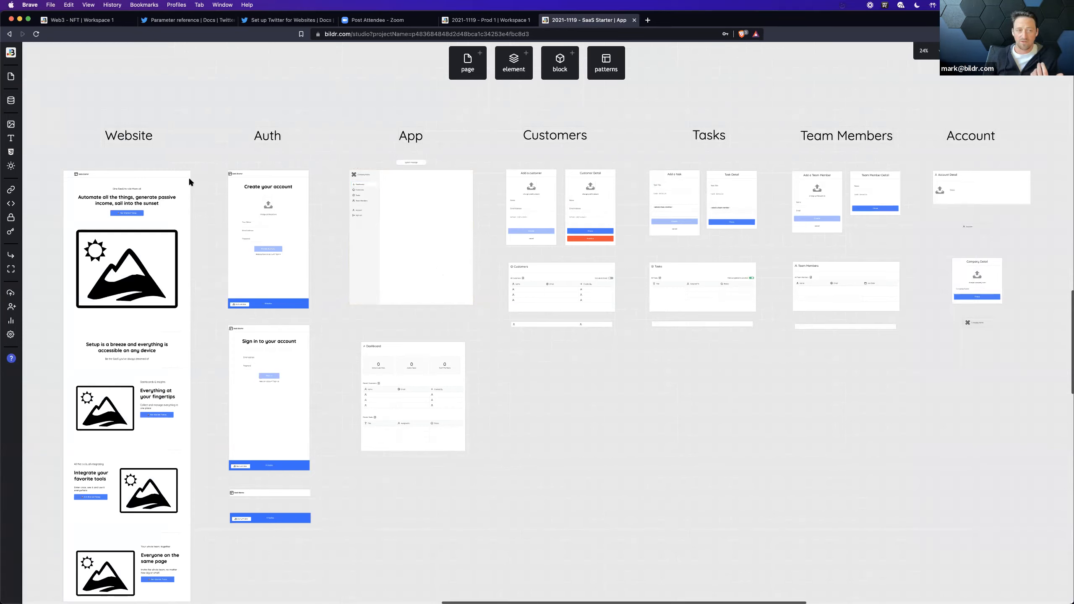
Step: Examine the records of the Statuses data collection, including their order, icon and label fields
{"action": "left_click", "coordinate": [17, 102]}
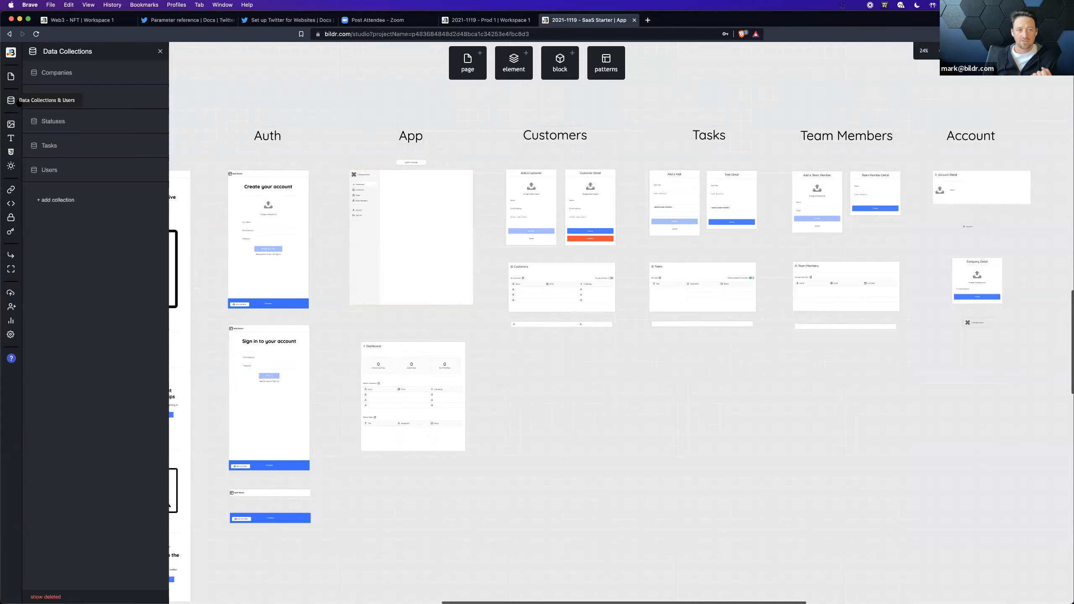
{"action": "left_click", "coordinate": [100, 118]}
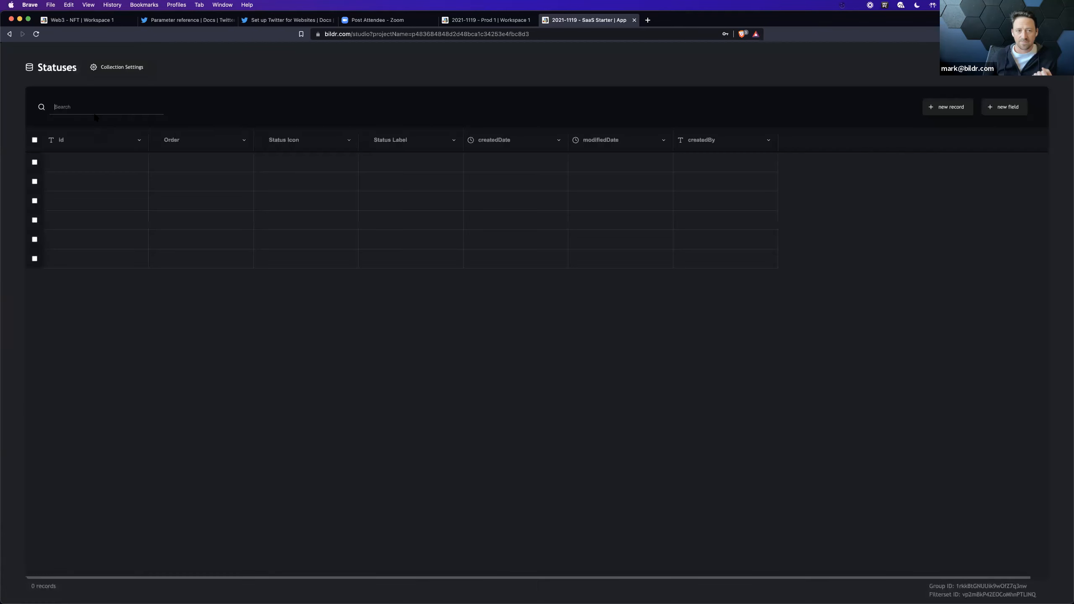
{"action": "left_click", "coordinate": [375, 162]}
{"action": "left_click", "coordinate": [393, 241]}
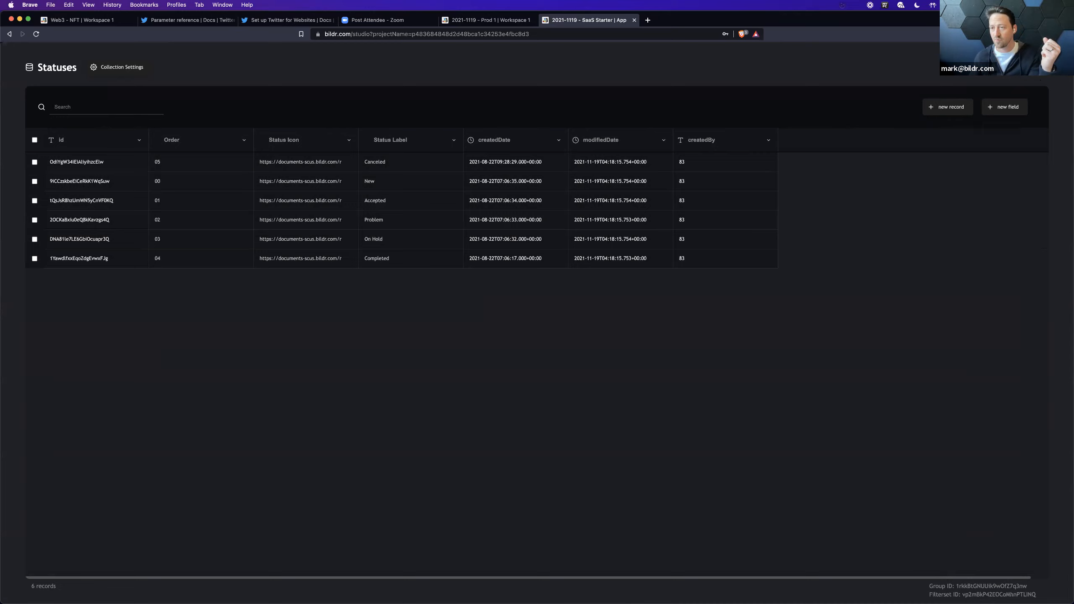
{"action": "key", "text": "Escape"}
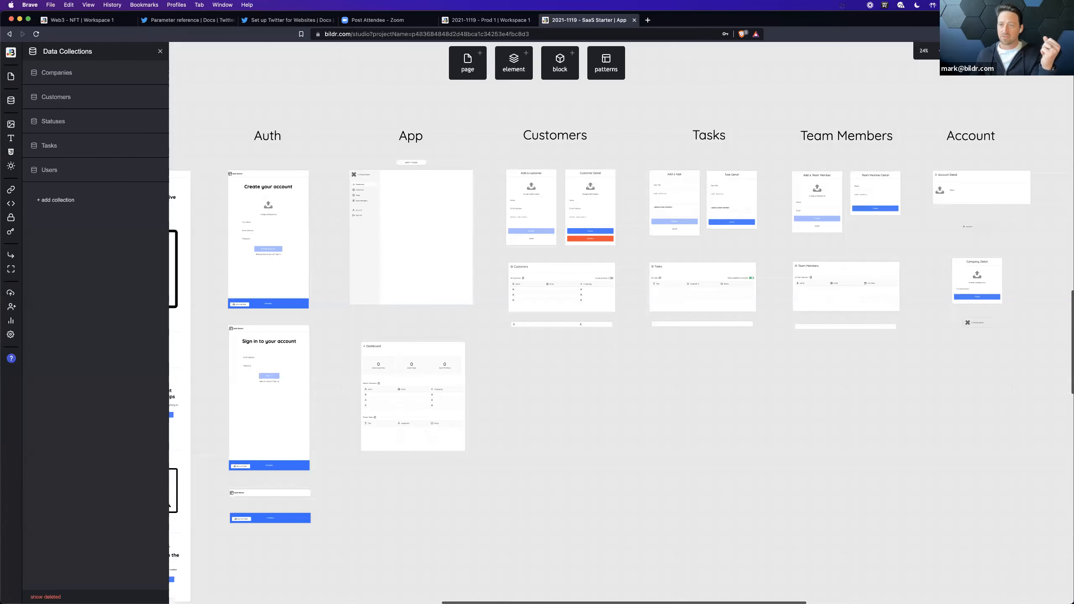
Step: Open the project's live sign-up page and upload Oliver.png from Downloads as the profile picture
{"action": "key", "text": "super+p"}
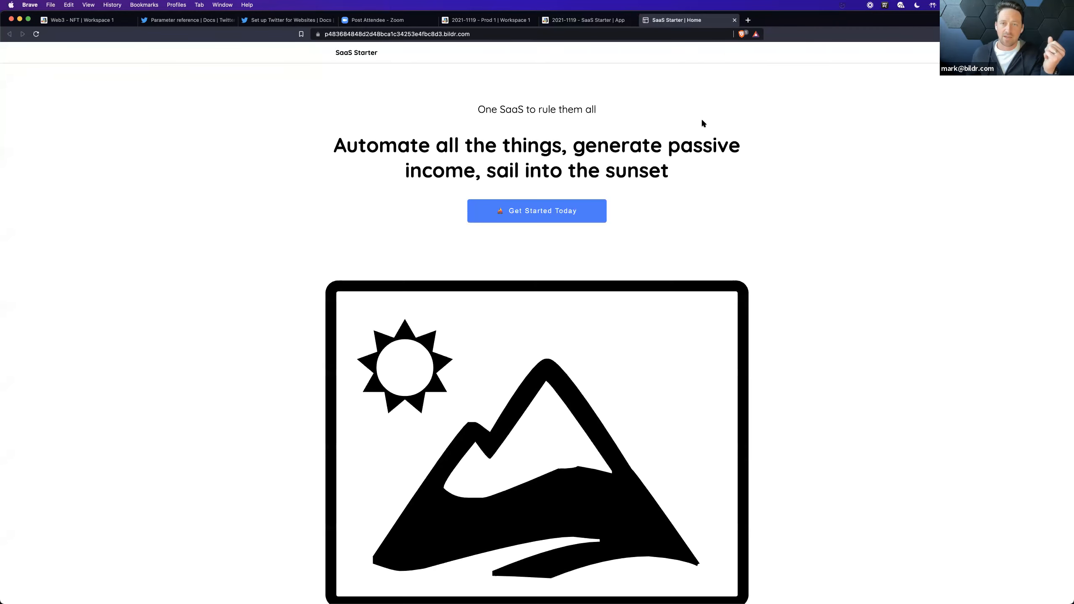
{"action": "left_click", "coordinate": [740, 57]}
{"action": "left_click", "coordinate": [560, 278]}
{"action": "left_click", "coordinate": [536, 191]}
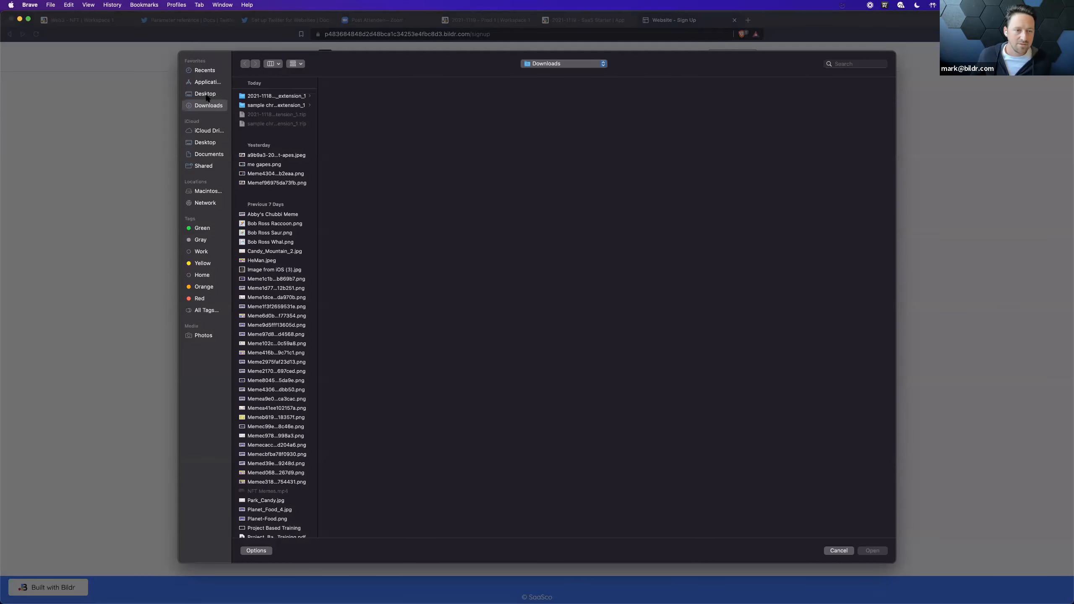
{"action": "scroll", "coordinate": [279, 290], "scroll_direction": "down", "scroll_amount": 15}
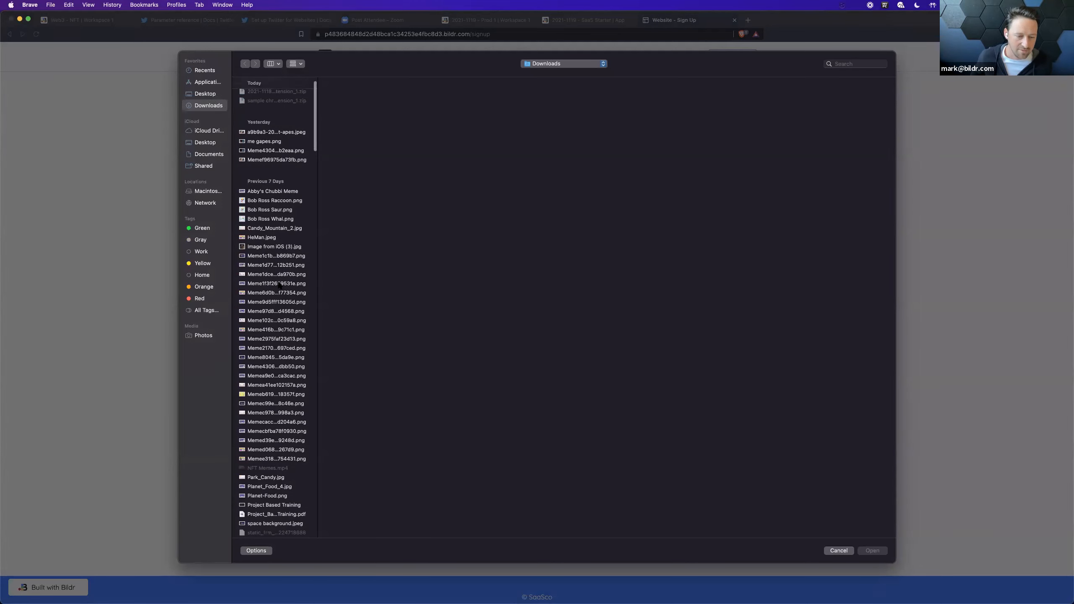
{"action": "scroll", "coordinate": [278, 302], "scroll_direction": "down", "scroll_amount": 6}
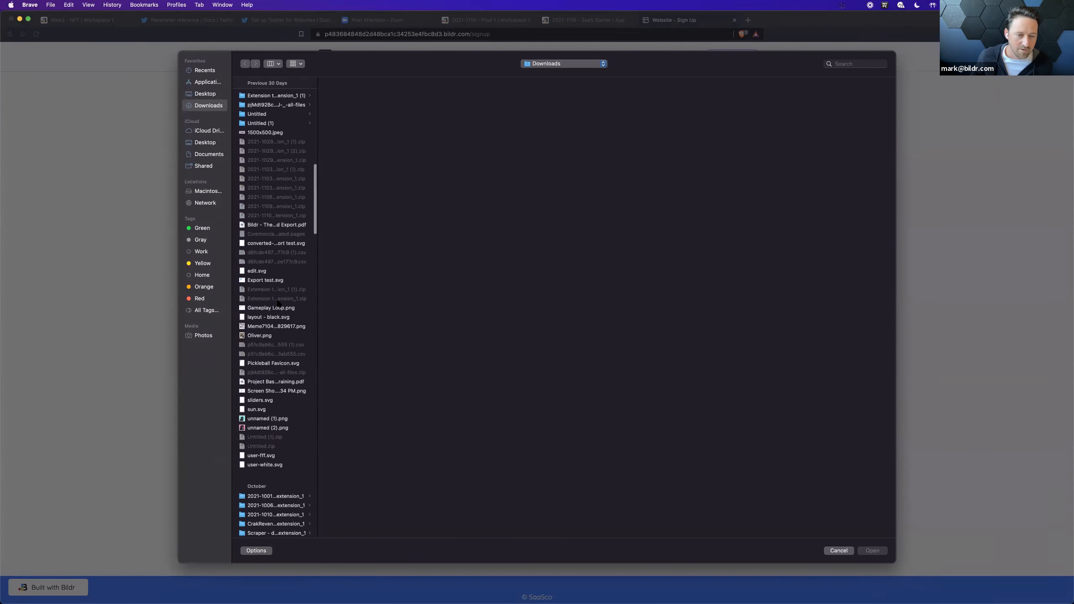
{"action": "scroll", "coordinate": [278, 303], "scroll_direction": "down", "scroll_amount": 2}
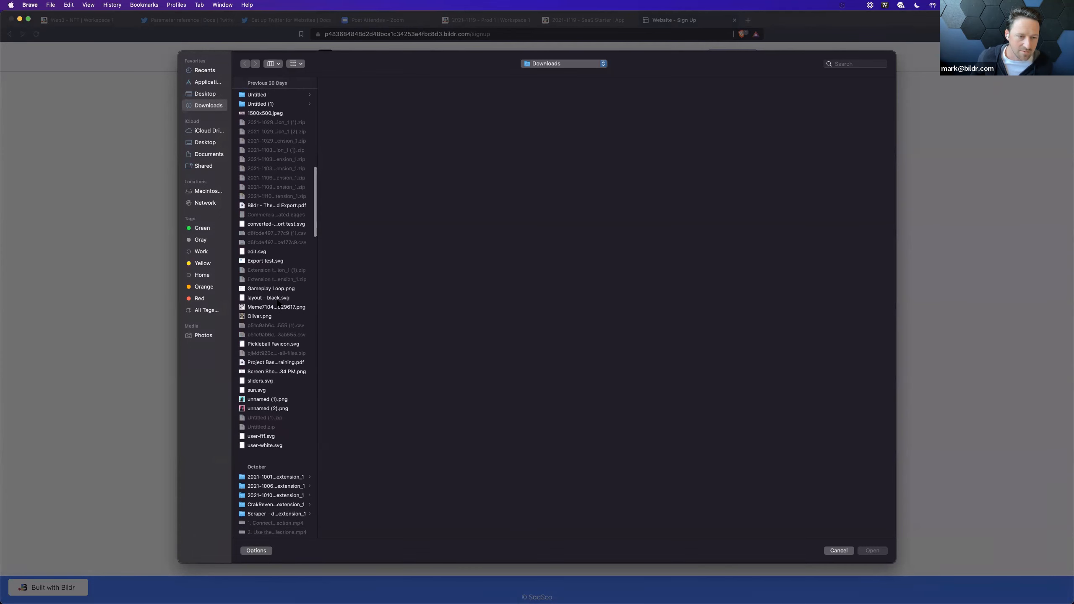
{"action": "left_click", "coordinate": [275, 309]}
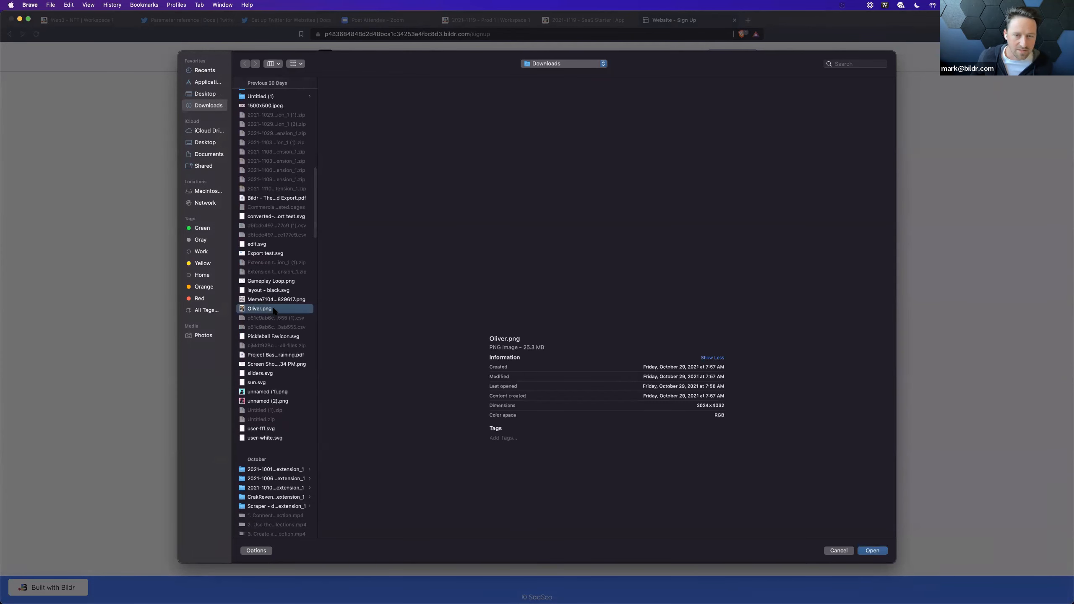
{"action": "left_click", "coordinate": [864, 551]}
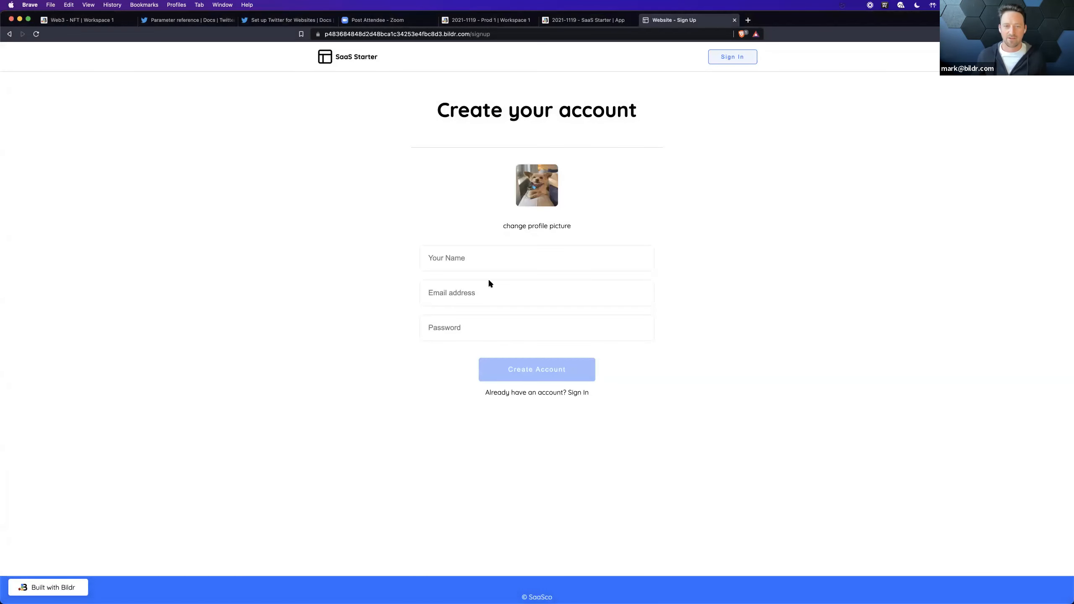
Step: Fill in the account holder's name and email address on the sign-up form
{"action": "left_click", "coordinate": [481, 266]}
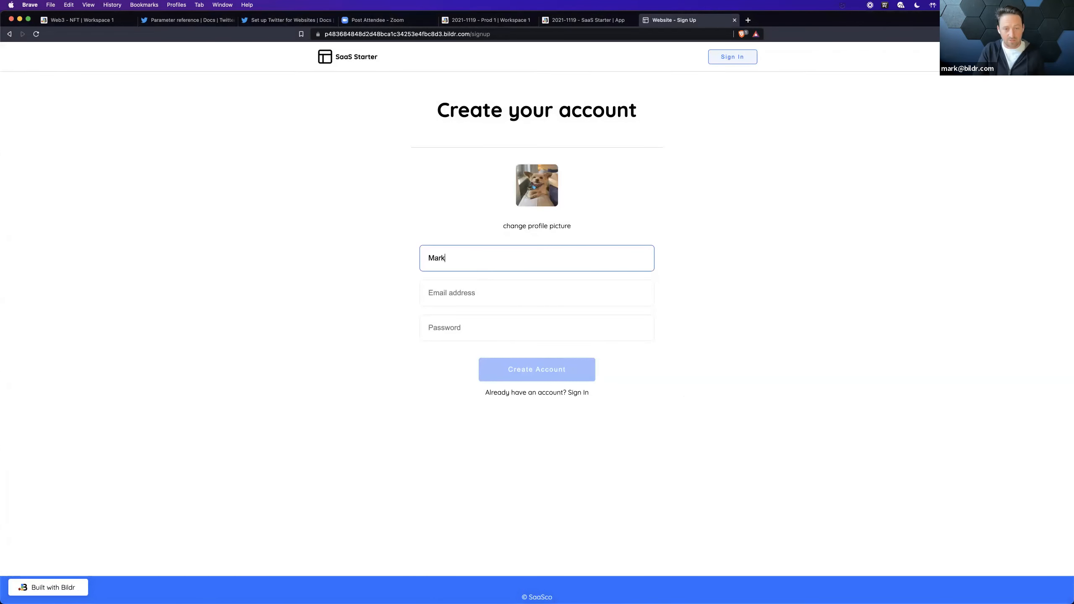
{"action": "key", "text": "Tab"}
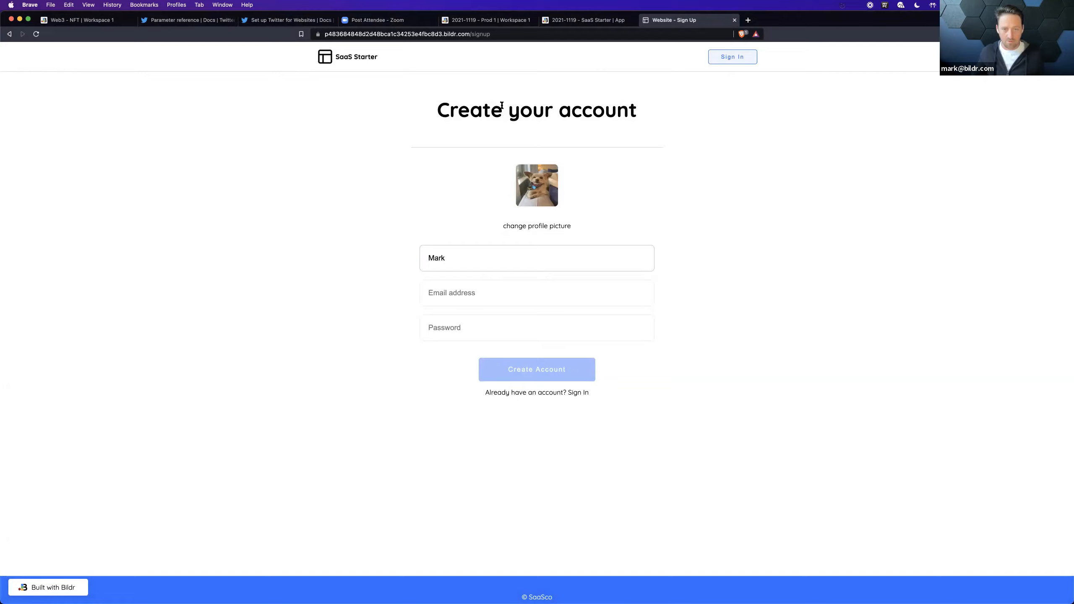
{"action": "key", "text": "shift+Tab"}
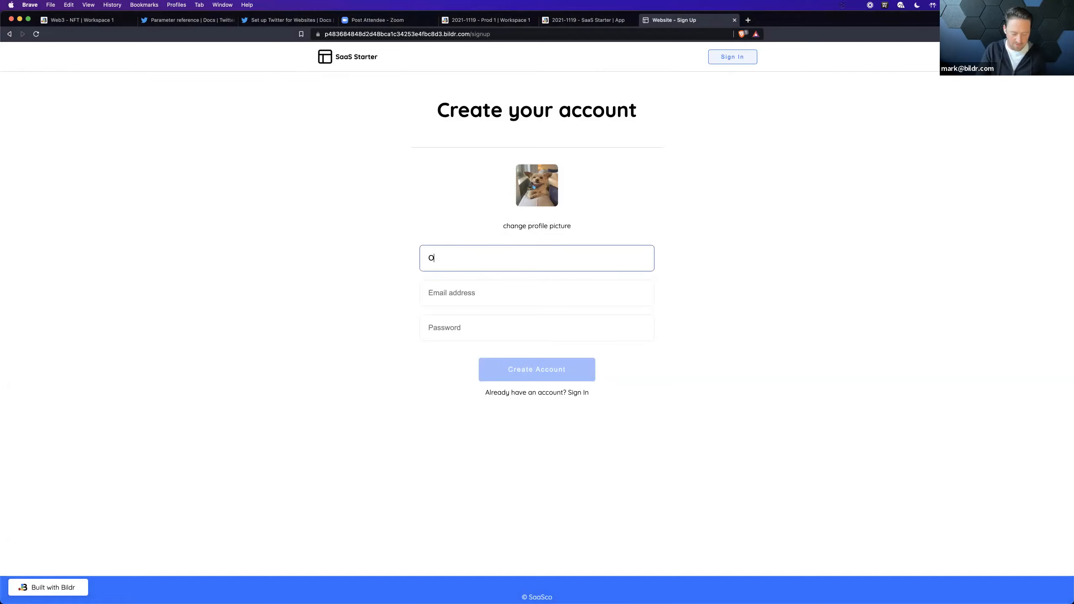
{"action": "key", "text": "Tab"}
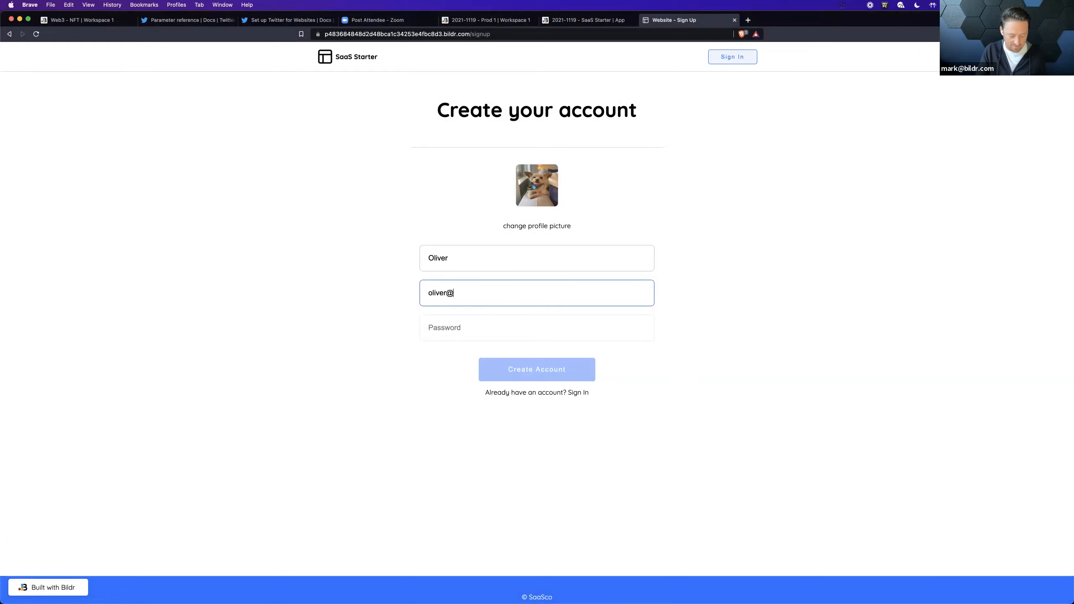
{"action": "key", "text": "Tab"}
{"action": "left_click", "coordinate": [488, 299]}
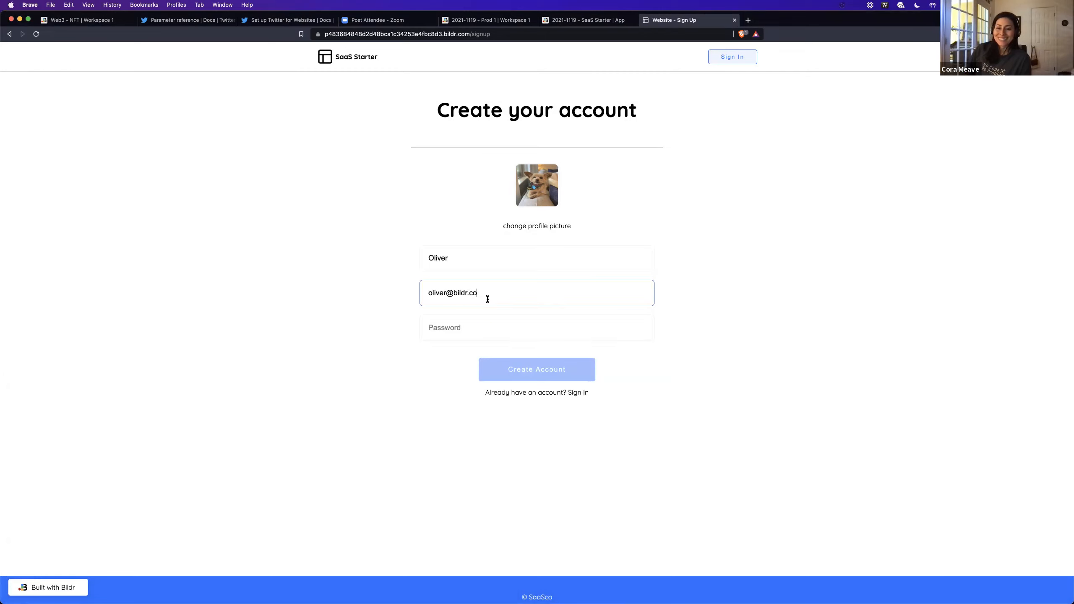
Step: Enter the account password, create the account, and save the login in the browser
{"action": "left_click", "coordinate": [487, 323]}
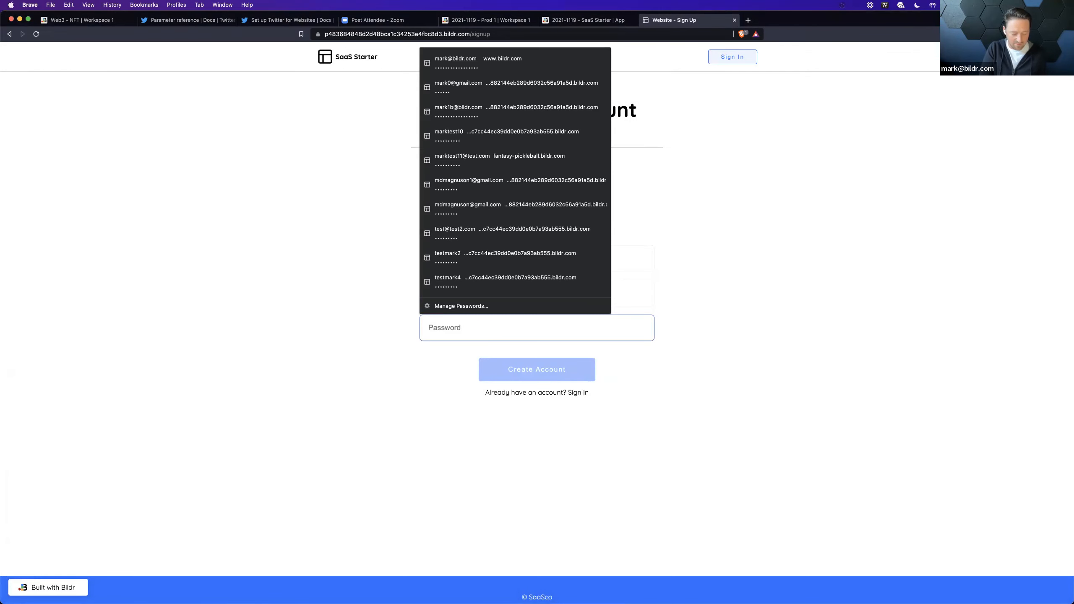
{"action": "type", "text": "••"}
{"action": "key", "text": "BackSpace"}
{"action": "key", "text": "BackSpace"}
{"action": "key", "text": "BackSpace"}
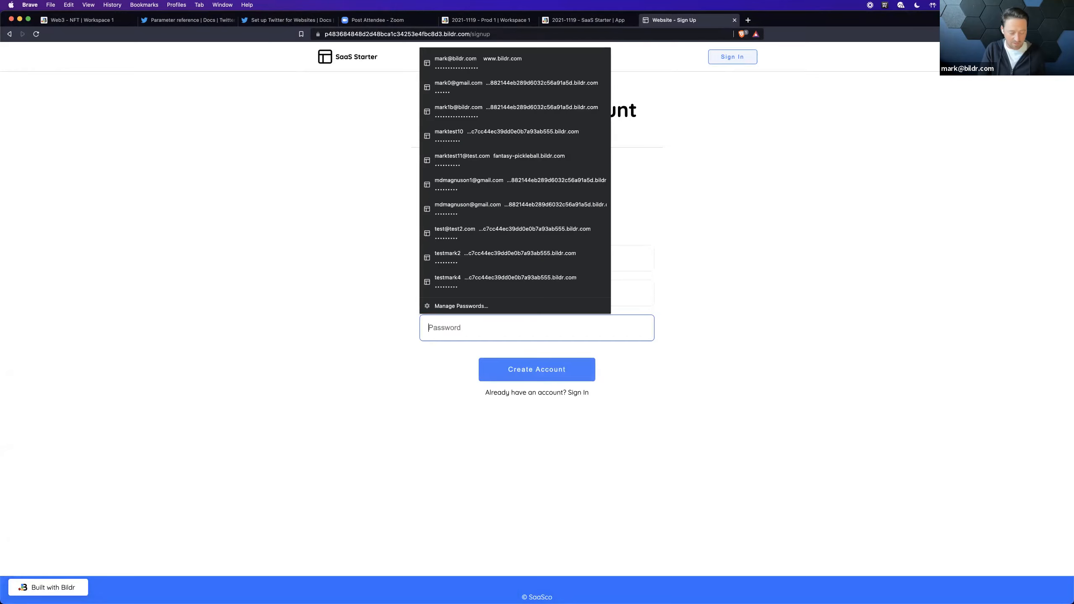
{"action": "type", "text": "••"}
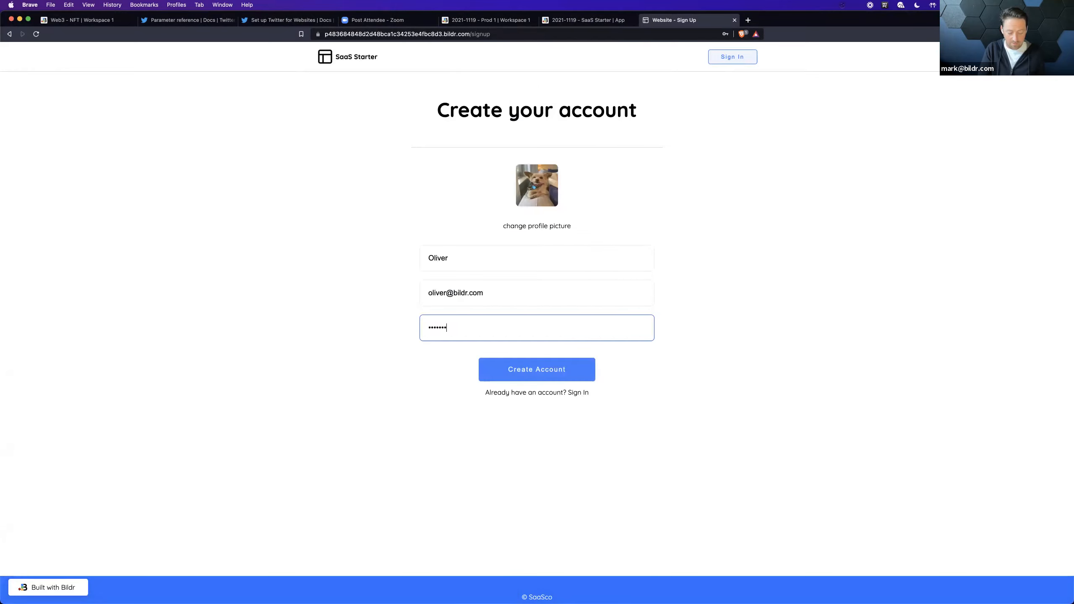
{"action": "type", "text": "••"}
{"action": "double_click", "coordinate": [464, 327]}
{"action": "left_click", "coordinate": [504, 360]}
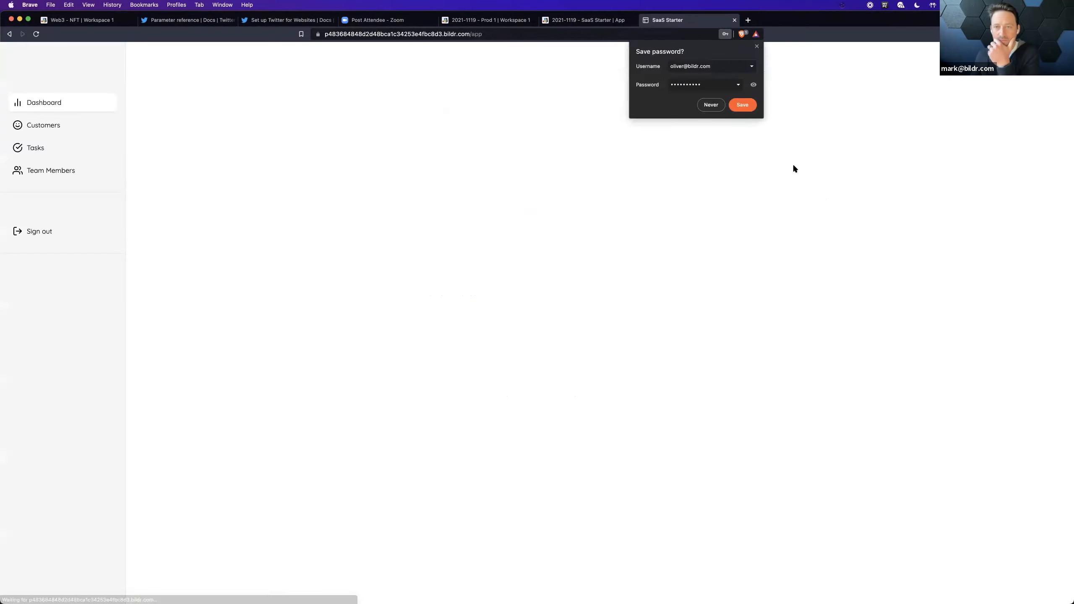
{"action": "left_click", "coordinate": [740, 106]}
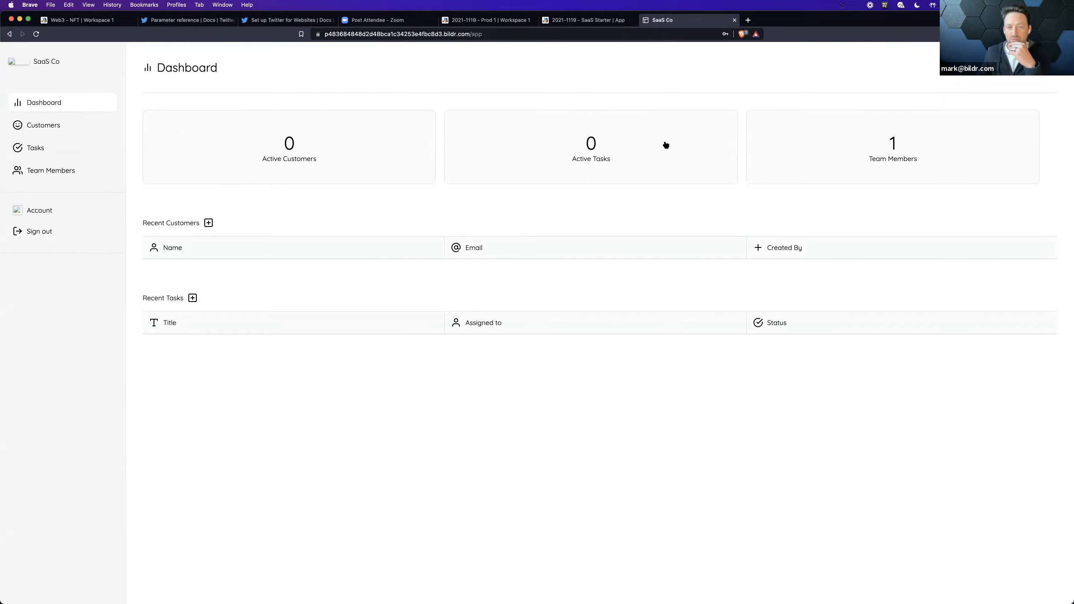
Step: View the Customers and Tasks sections of the signed-in SaaS app
{"action": "left_click", "coordinate": [58, 127]}
{"action": "left_click", "coordinate": [58, 150]}
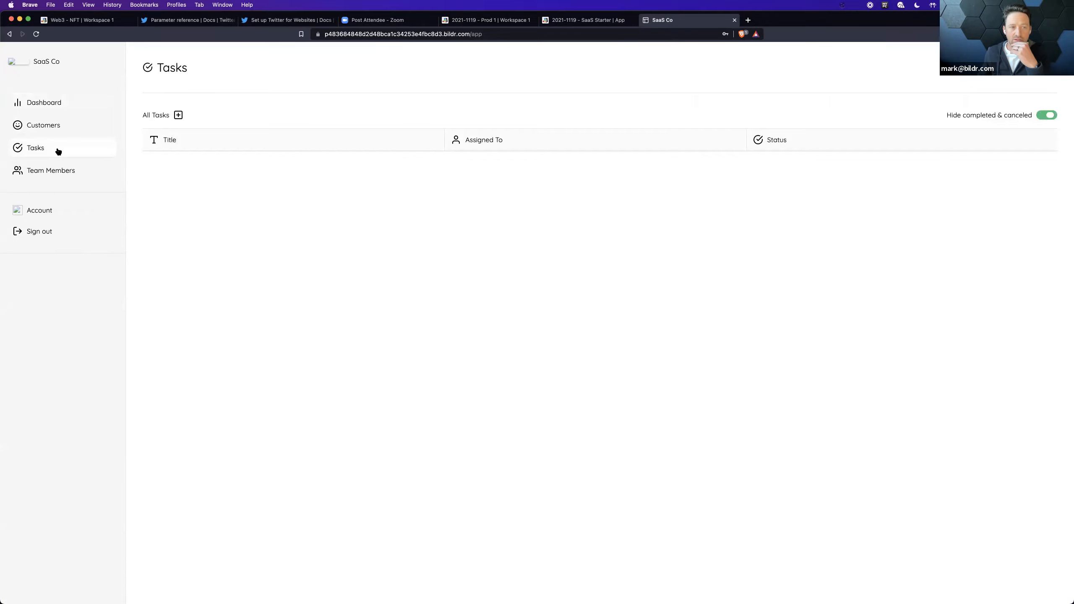
Step: View the Team Members and Dashboard sections of the SaaS app
{"action": "left_click", "coordinate": [65, 177]}
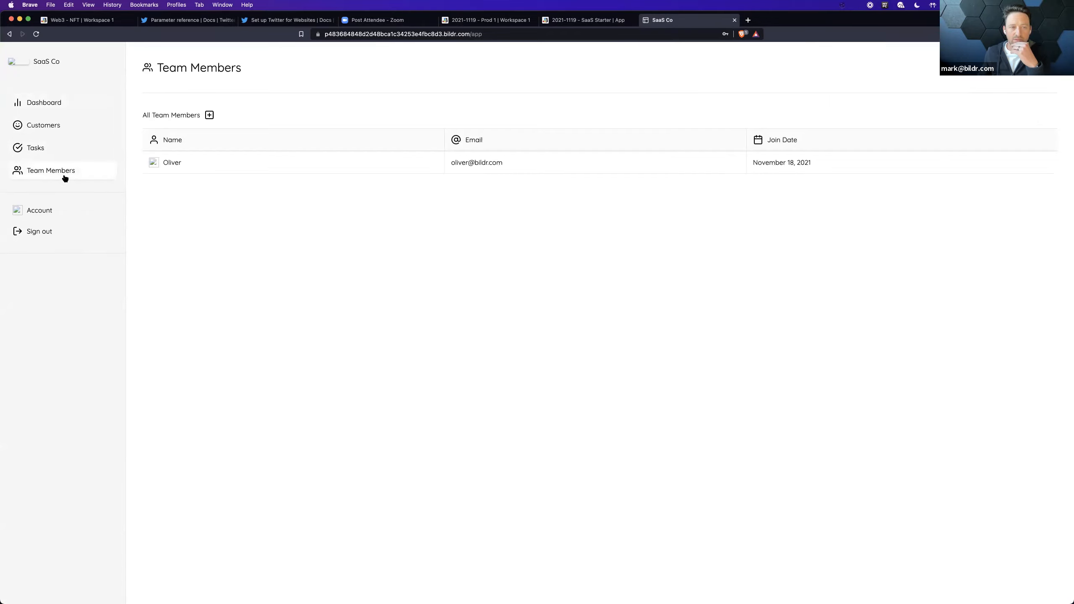
{"action": "left_click", "coordinate": [23, 102]}
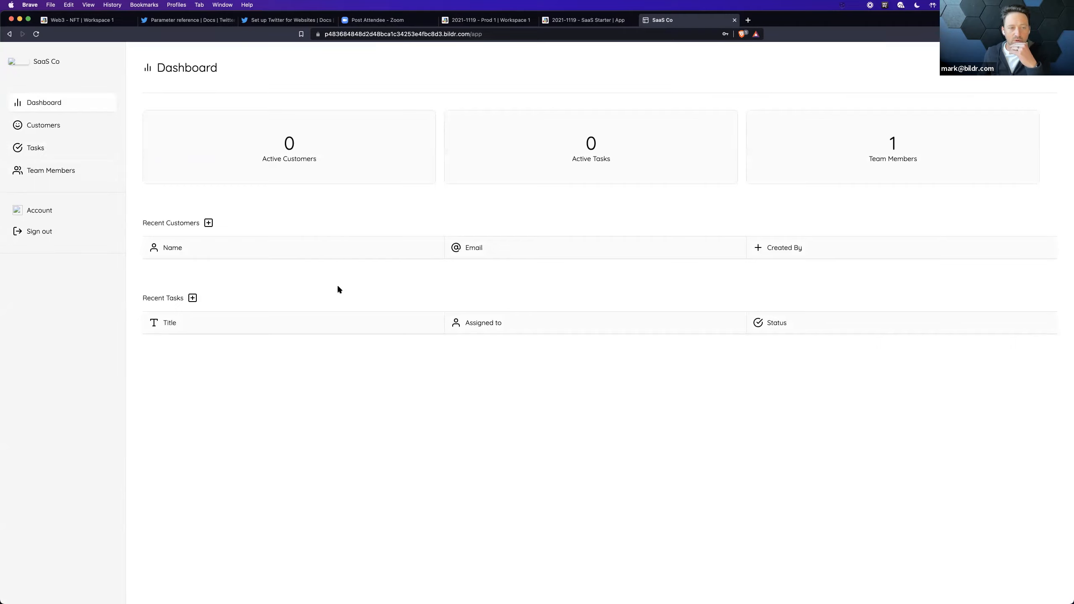
Step: Start a new customer in the Customers section and upload Ded 204.png from Downloads as its profile picture
{"action": "left_click", "coordinate": [42, 126]}
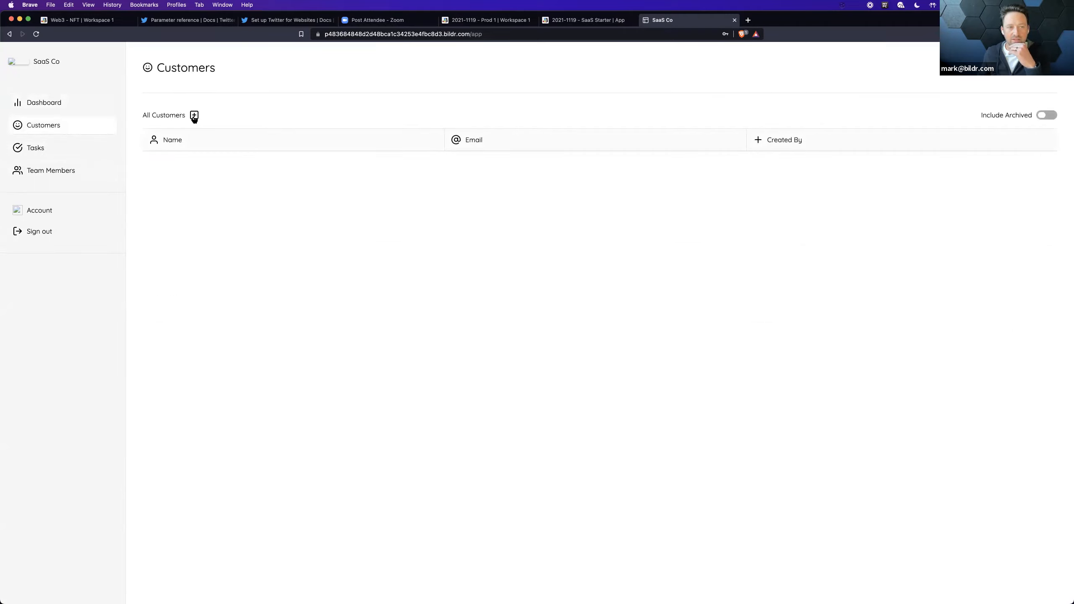
{"action": "left_click", "coordinate": [194, 116]}
{"action": "left_click", "coordinate": [543, 249]}
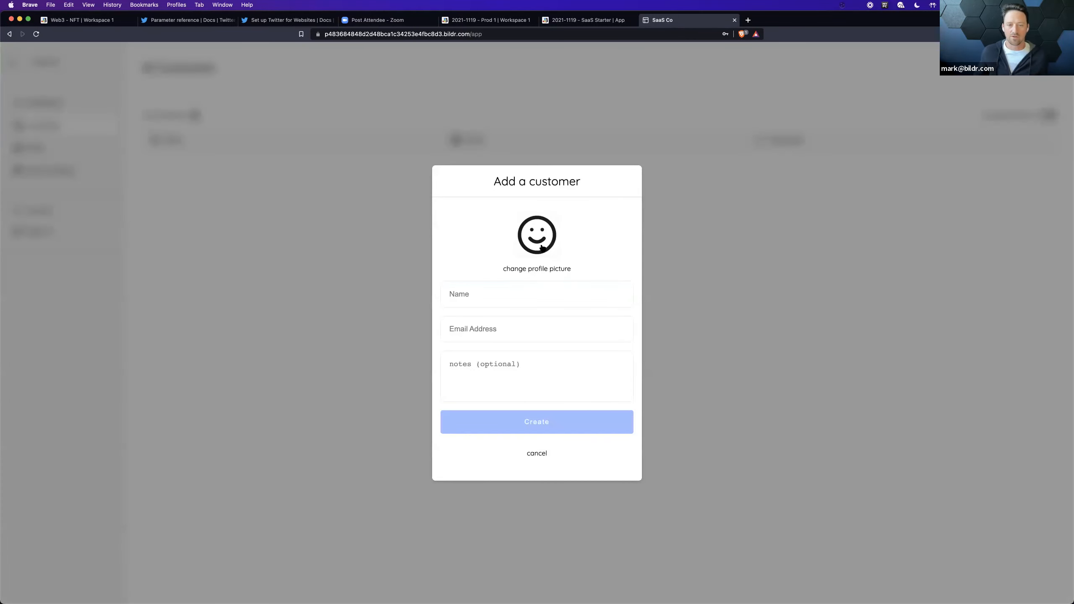
{"action": "scroll", "coordinate": [300, 249], "scroll_direction": "down", "scroll_amount": 15}
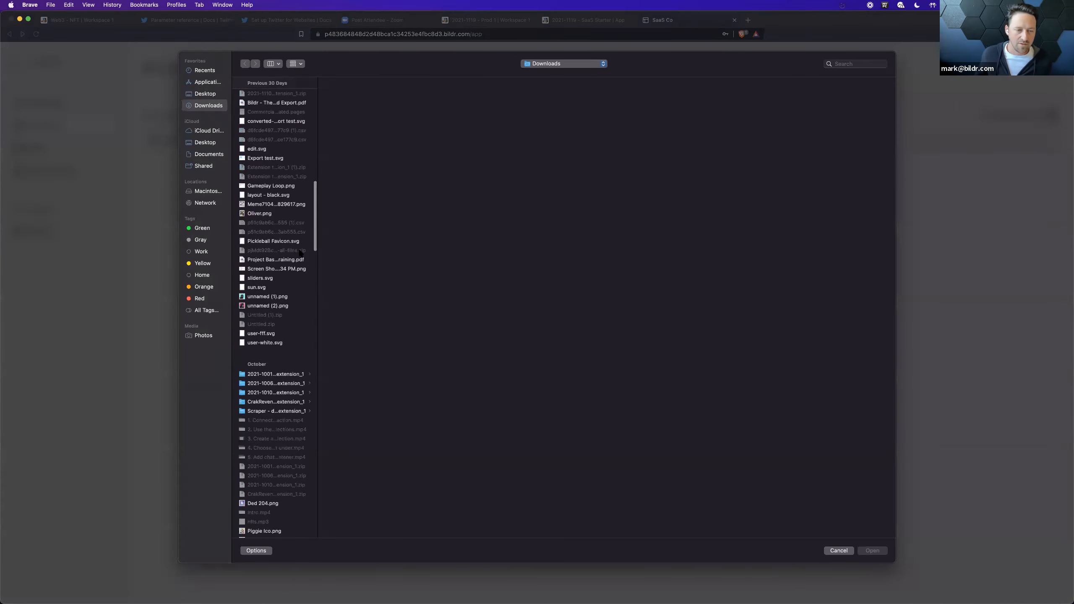
{"action": "double_click", "coordinate": [275, 204]}
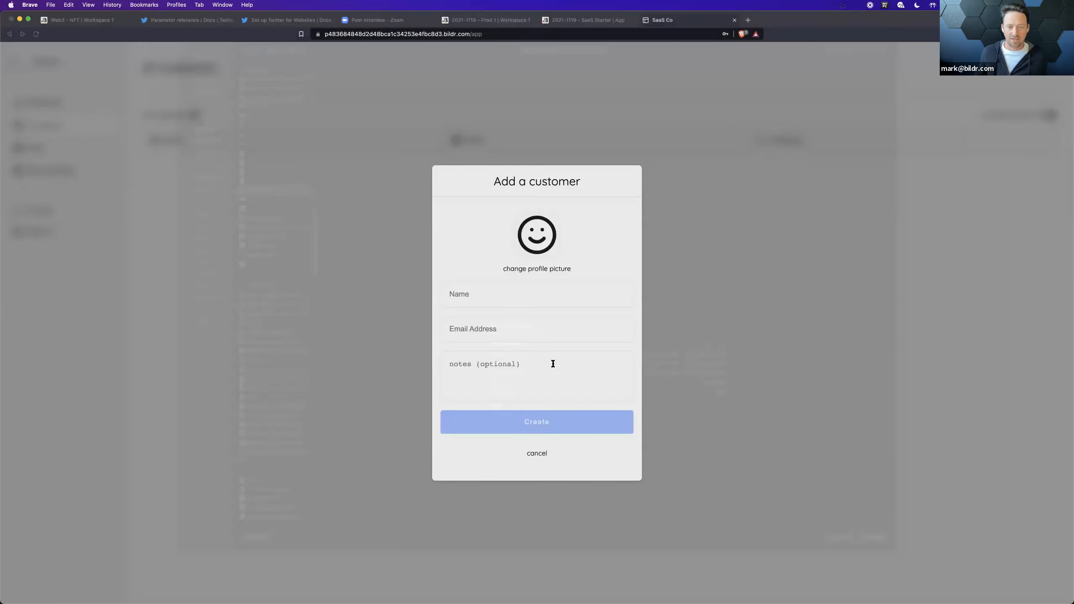
Step: Fill in the customer's name and email address, leave the notes empty, and create the customer
{"action": "left_click", "coordinate": [488, 302]}
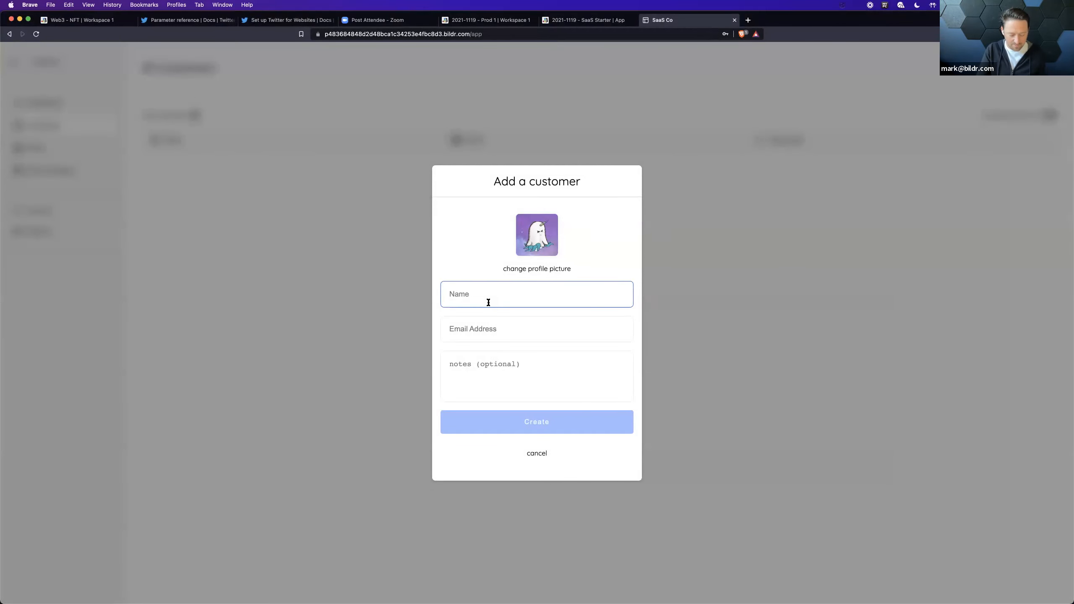
{"action": "type", "text": "Ghosty"}
{"action": "key", "text": "Tab"}
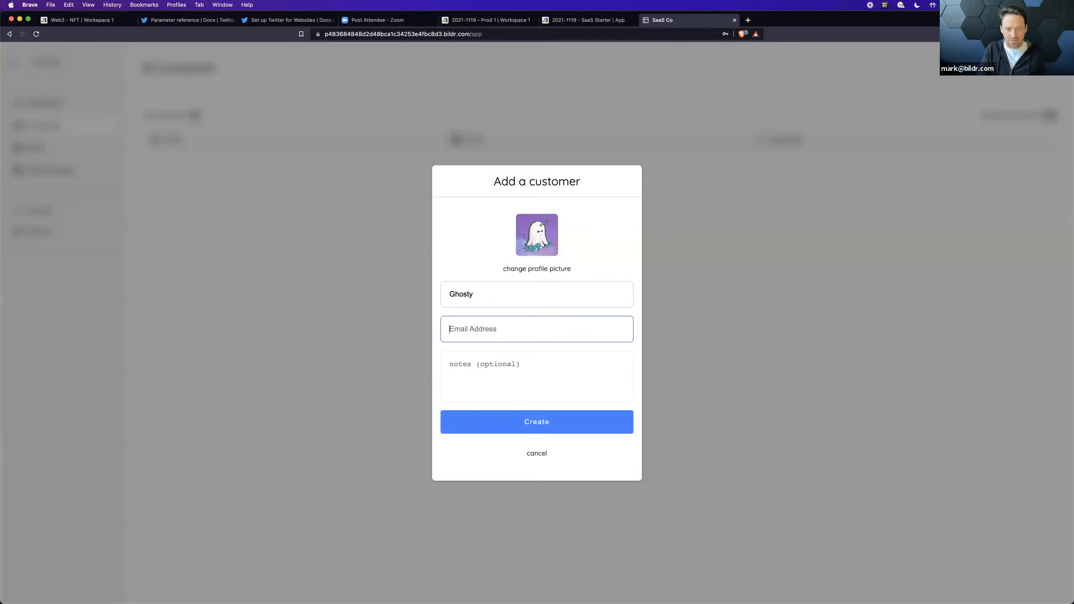
{"action": "type", "text": "ghost@ghost.com"}
{"action": "key", "text": "Tab"}
{"action": "left_click", "coordinate": [491, 427]}
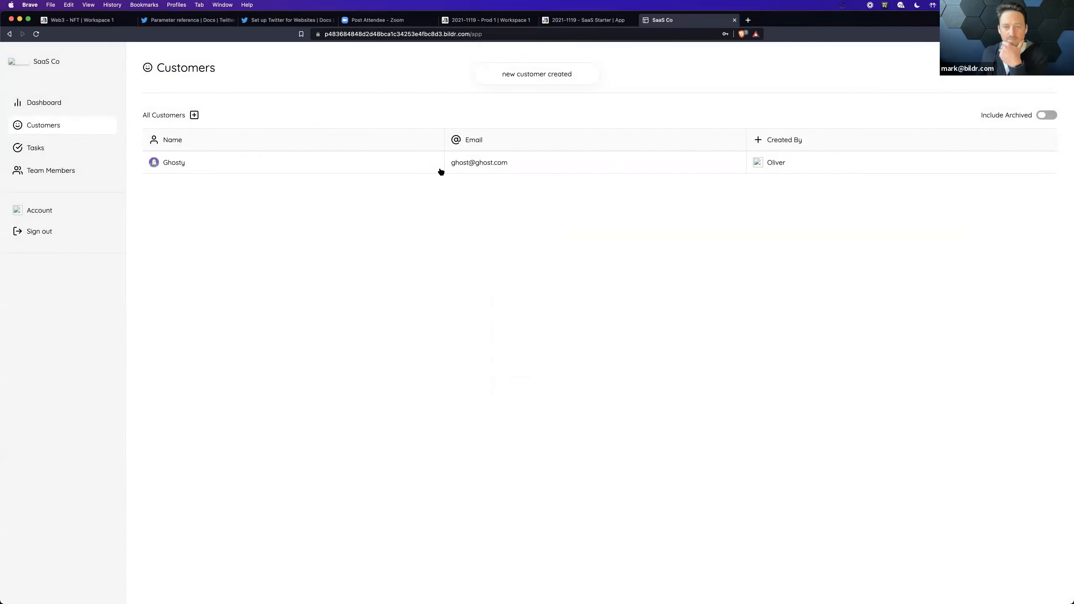
Step: Look at the new customer's details and archive the customer
{"action": "left_click", "coordinate": [245, 163]}
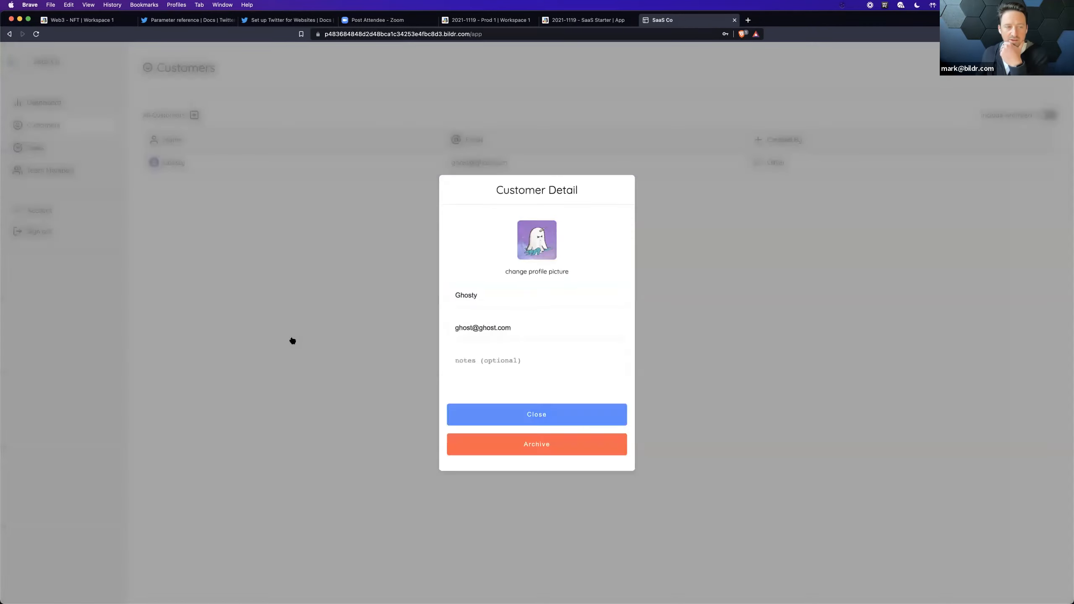
{"action": "left_click", "coordinate": [292, 340]}
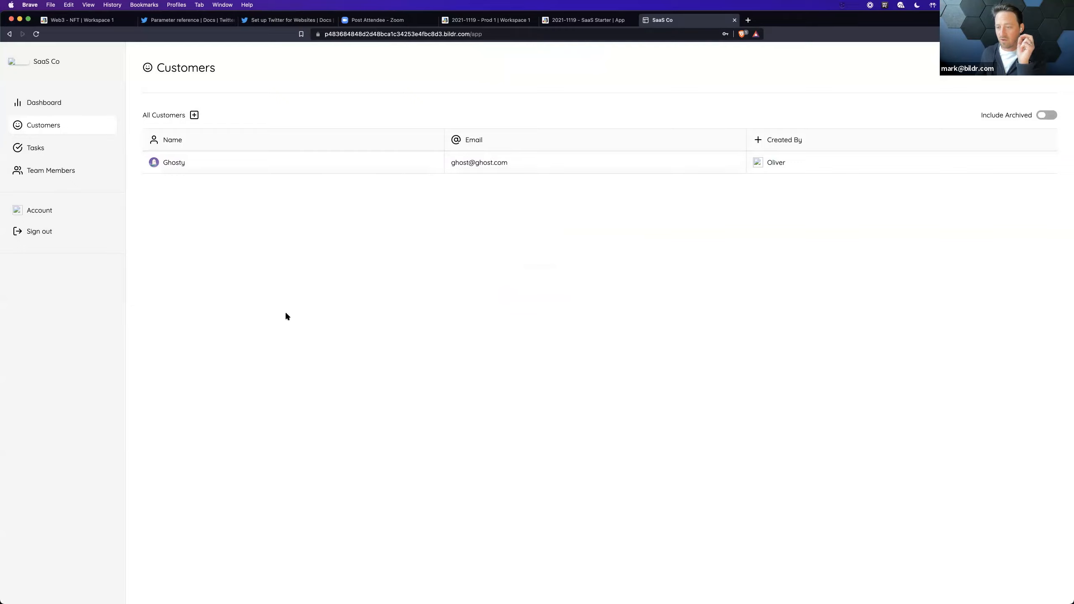
{"action": "left_click", "coordinate": [328, 166]}
{"action": "left_click", "coordinate": [502, 457]}
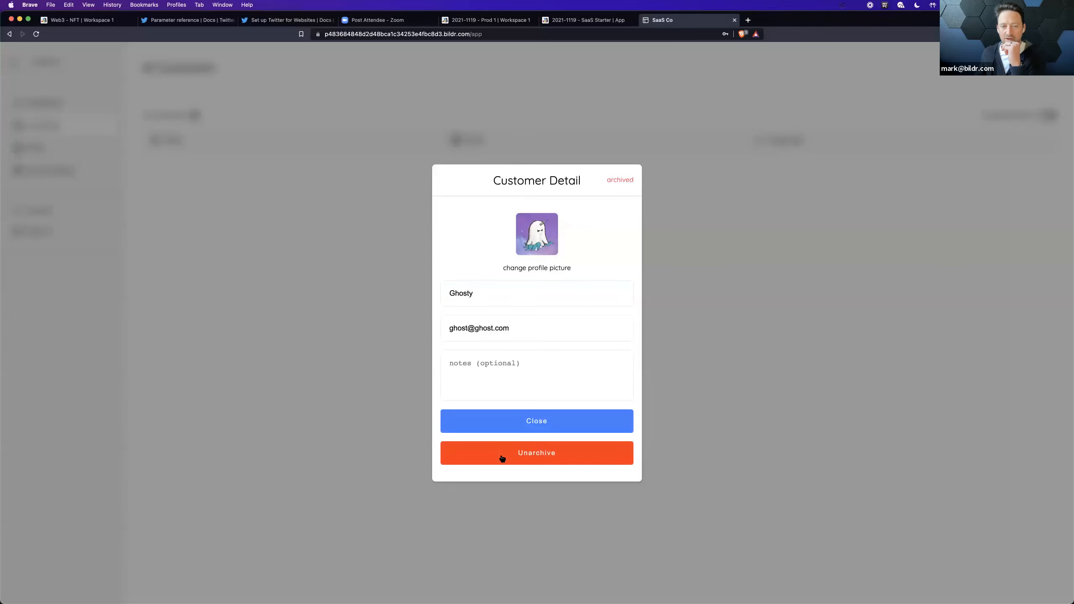
Step: Close the customer details and set the customer list to include archived customers
{"action": "left_click", "coordinate": [925, 166]}
{"action": "left_click", "coordinate": [1044, 116]}
{"action": "left_click", "coordinate": [1044, 116]}
{"action": "left_click", "coordinate": [1044, 116]}
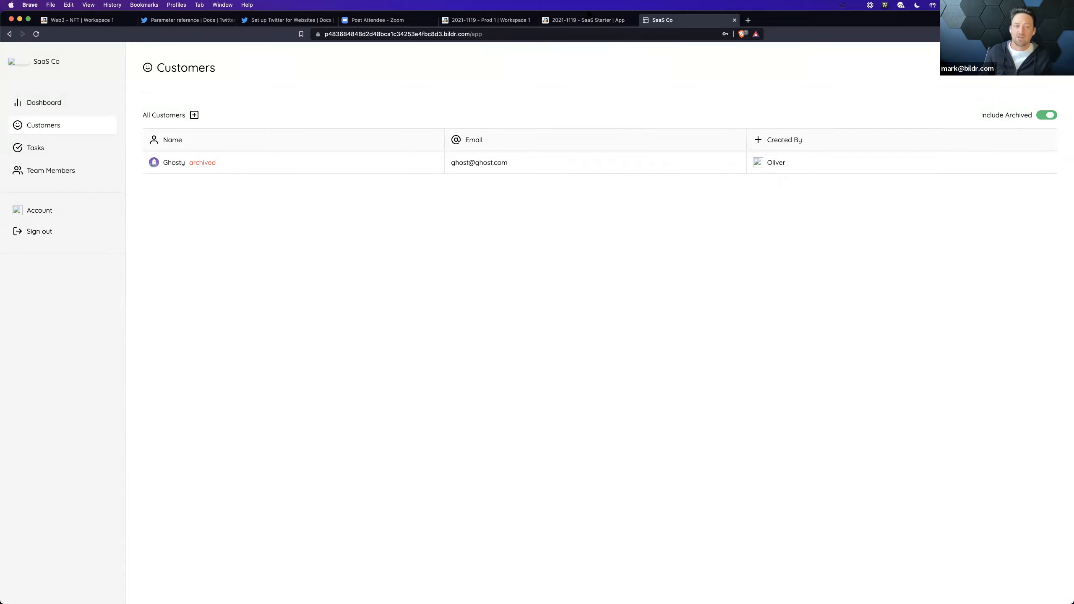
Step: Open the archived customer's details and toggle the archive status, leaving the customer unarchived
{"action": "left_click", "coordinate": [278, 171]}
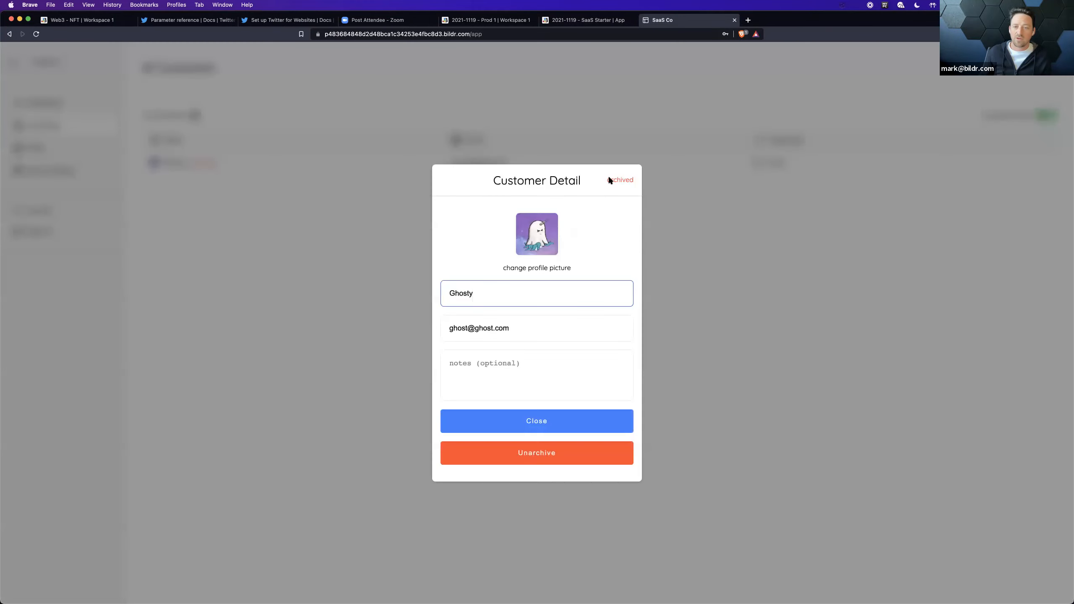
{"action": "left_click_drag", "start_coordinate": [602, 179], "coordinate": [632, 180]}
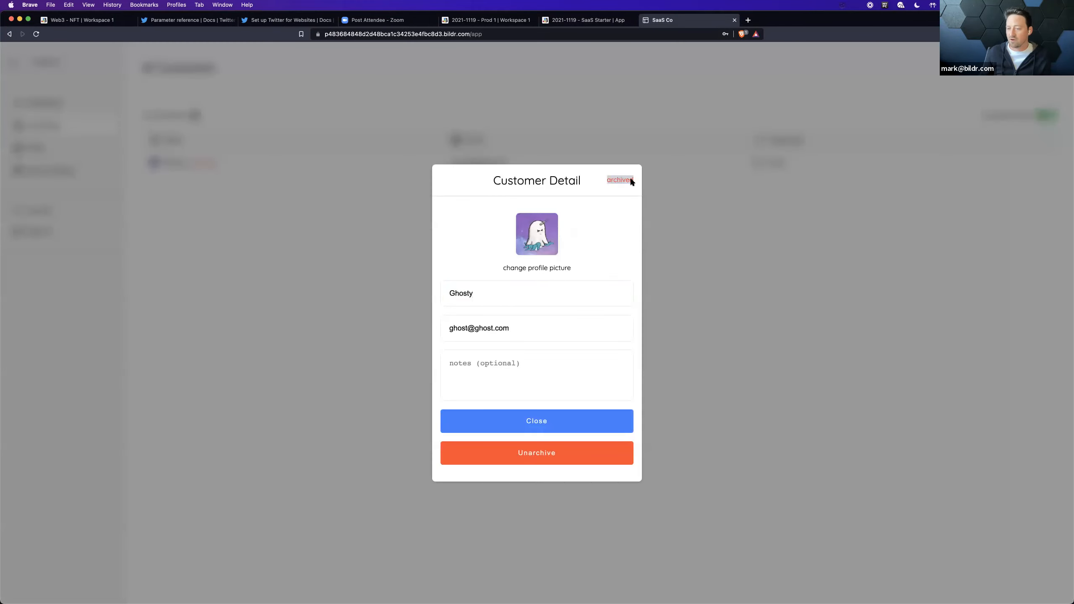
{"action": "left_click", "coordinate": [568, 458]}
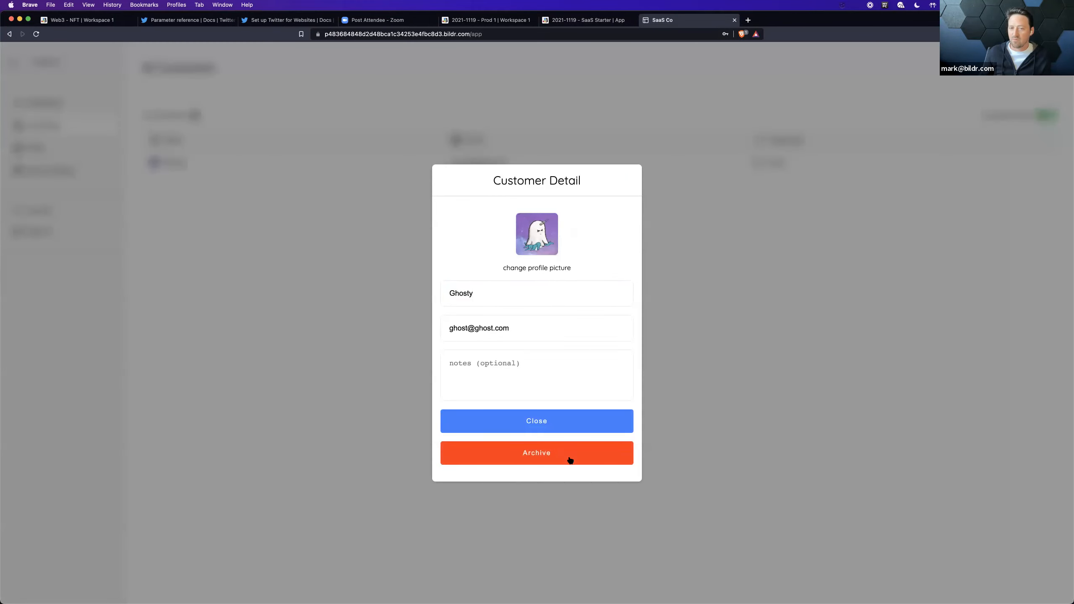
{"action": "left_click", "coordinate": [536, 456]}
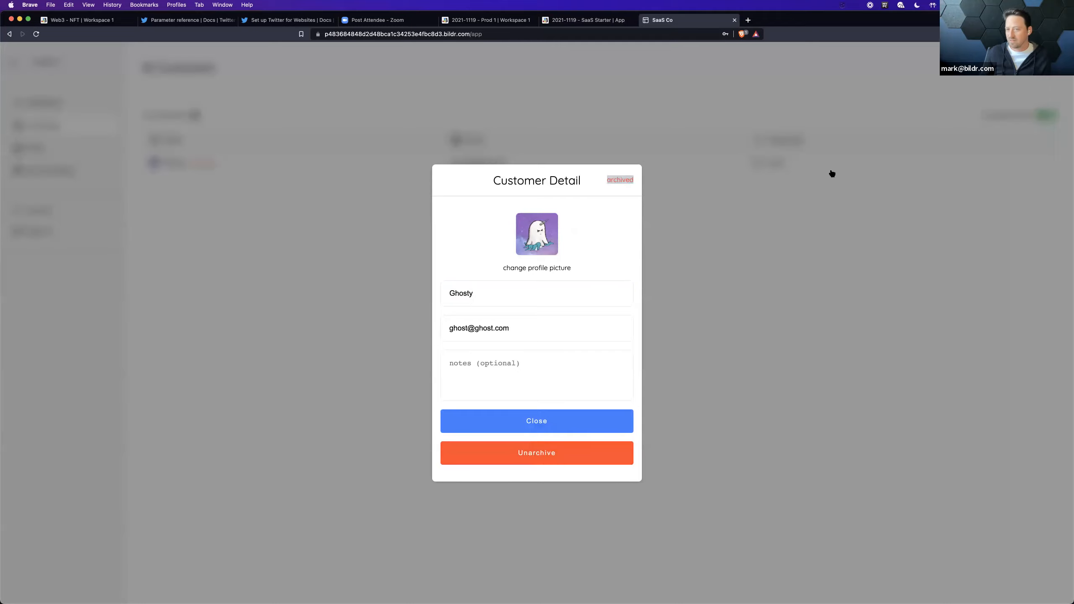
{"action": "left_click", "coordinate": [583, 451]}
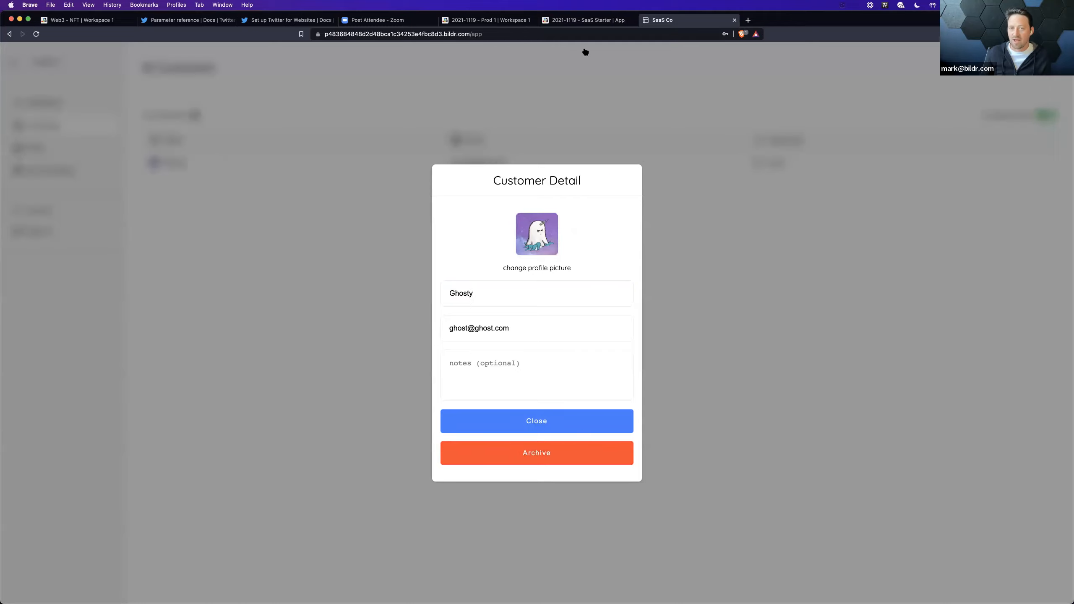
Step: Switch to the SaaS Starter project in Bildr Studio and examine the events of the Customer Detail page's Archive button
{"action": "left_click", "coordinate": [587, 21]}
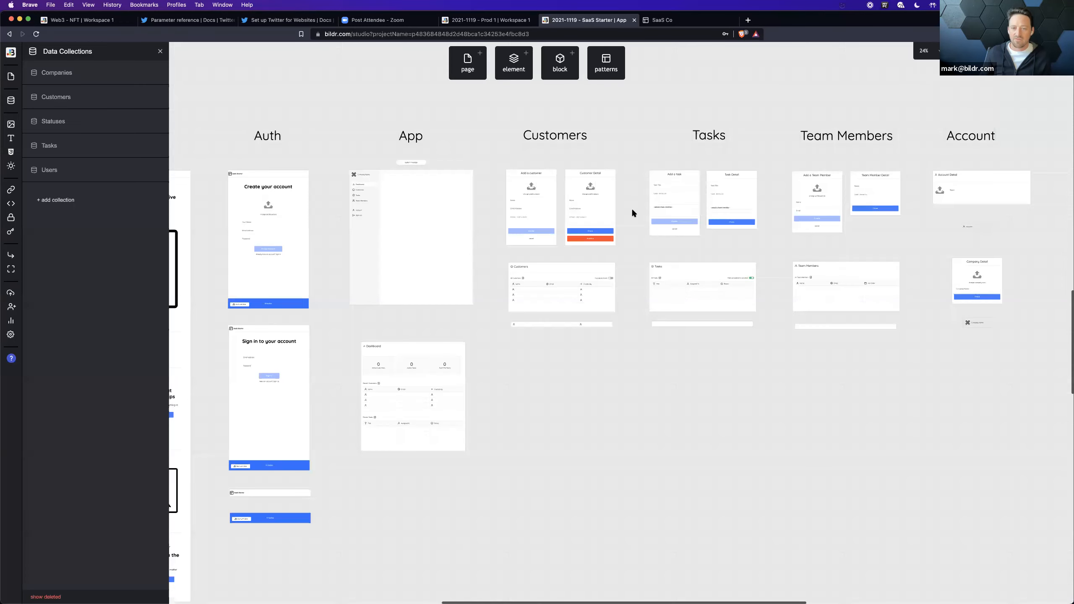
{"action": "left_click", "coordinate": [593, 242]}
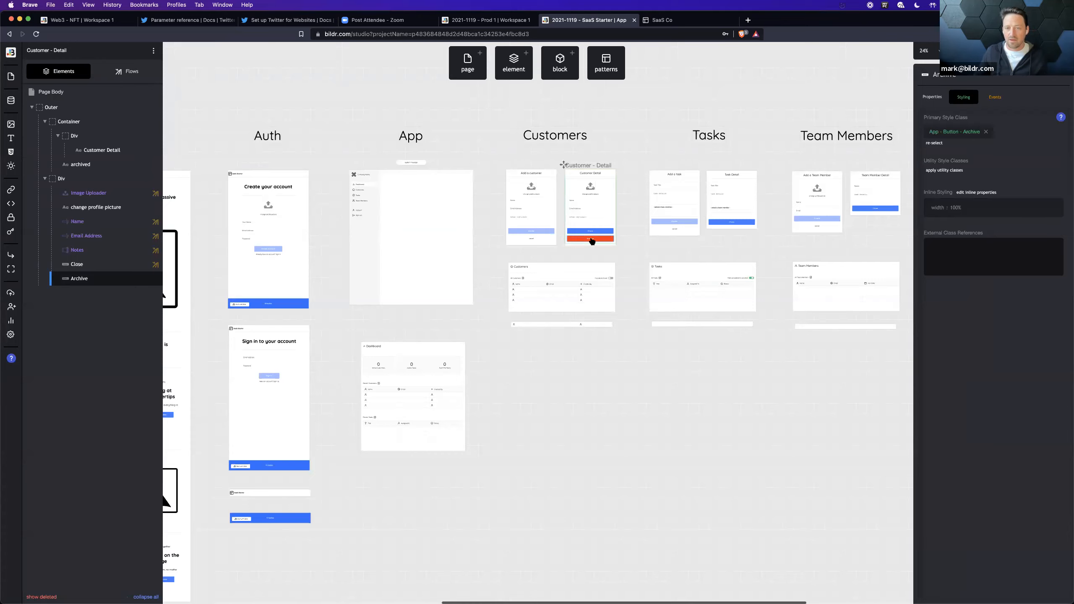
{"action": "left_click", "coordinate": [605, 220]}
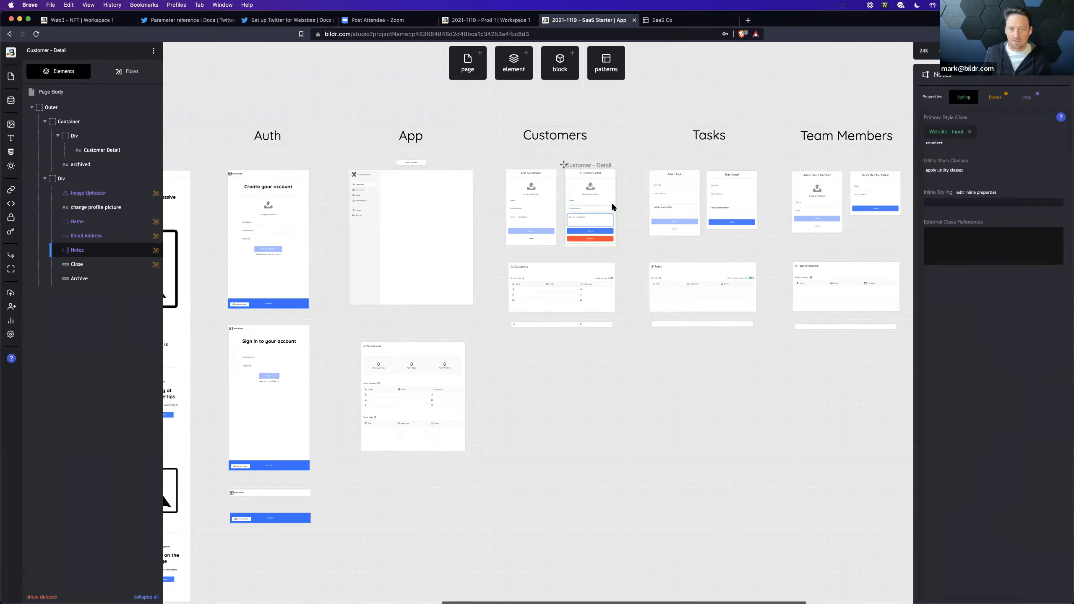
{"action": "left_click", "coordinate": [612, 206]}
{"action": "scroll", "coordinate": [613, 206], "scroll_direction": "up", "scroll_amount": 5}
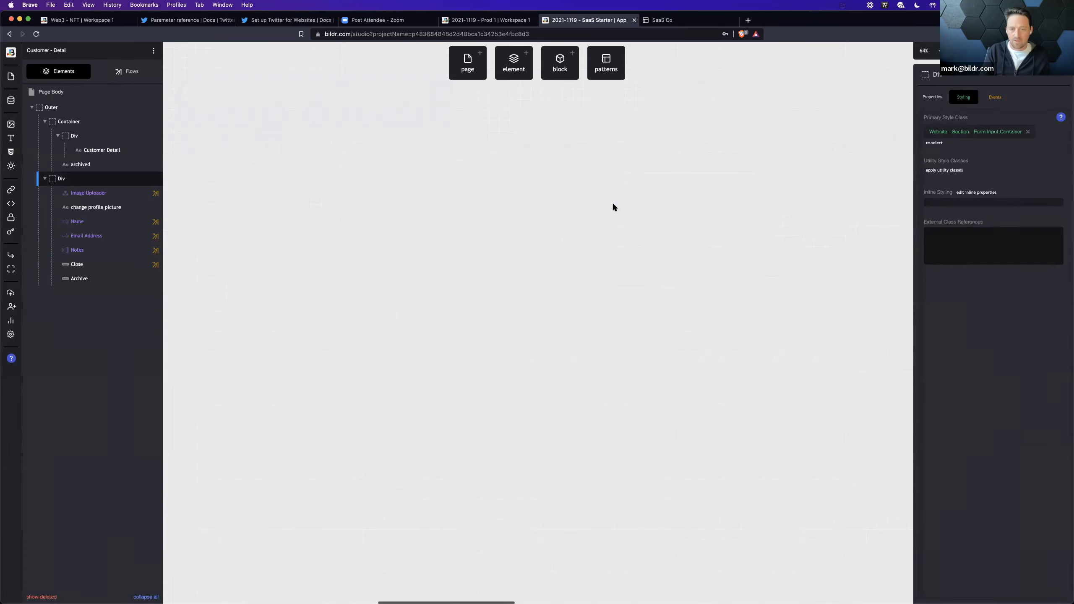
{"action": "scroll", "coordinate": [613, 207], "scroll_direction": "up", "scroll_amount": 4}
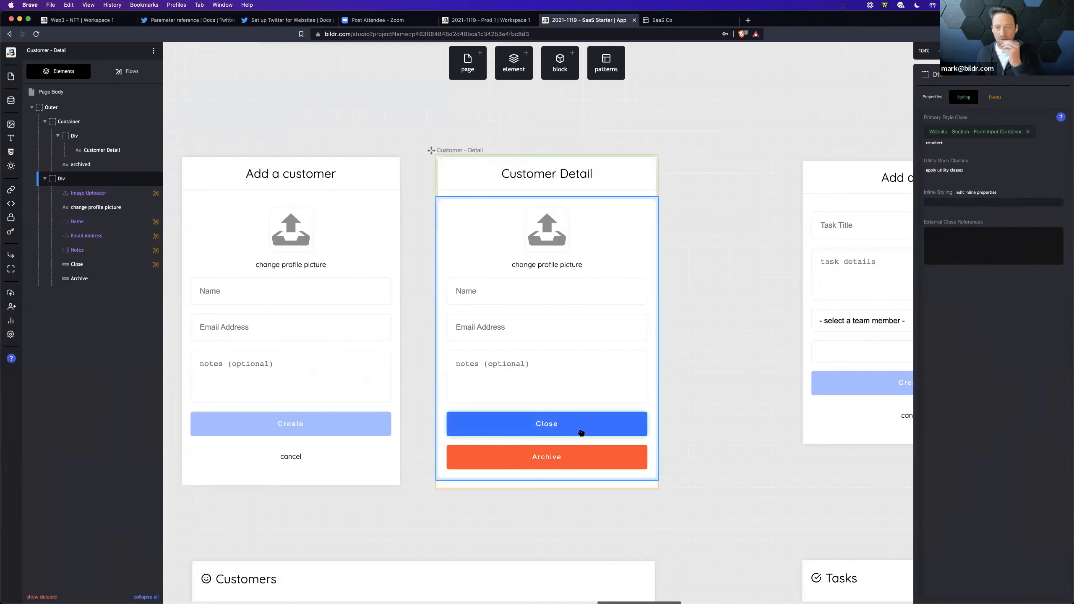
{"action": "scroll", "coordinate": [581, 432], "scroll_direction": "down", "scroll_amount": 3}
{"action": "scroll", "coordinate": [581, 432], "scroll_direction": "up", "scroll_amount": 2}
{"action": "left_click", "coordinate": [583, 418]}
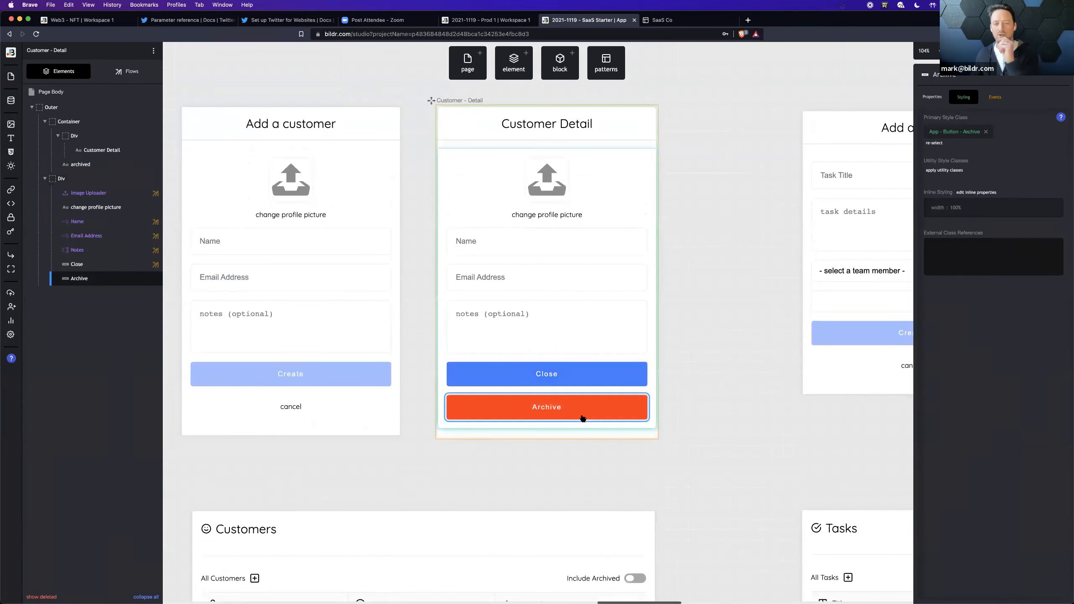
{"action": "left_click", "coordinate": [995, 97]}
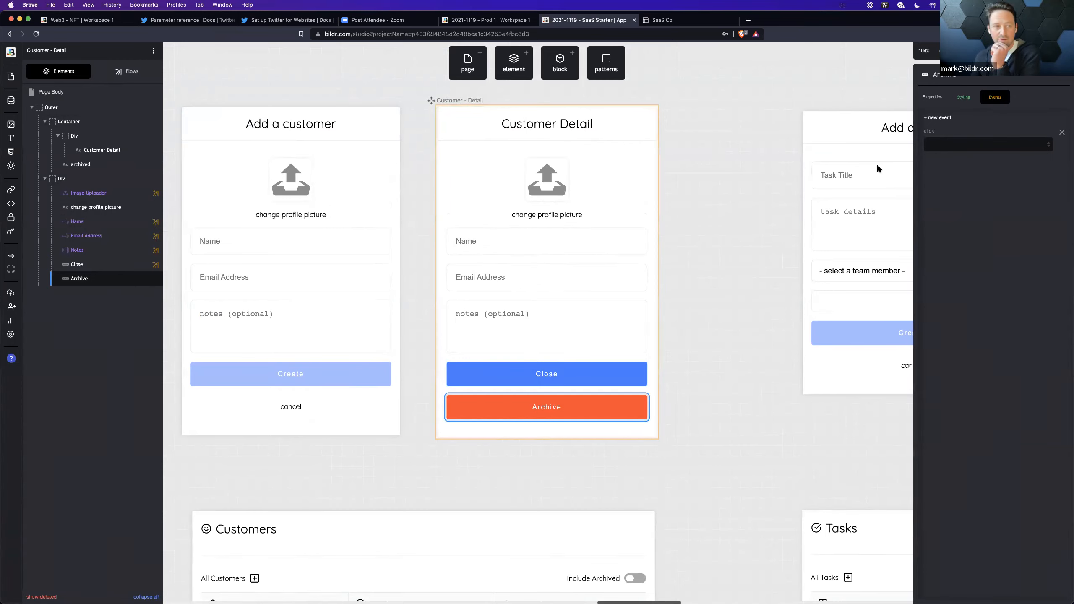
Step: Examine the Customer Detail page's Page Binding flow and the Condition - Archived flow it runs
{"action": "left_click", "coordinate": [131, 70]}
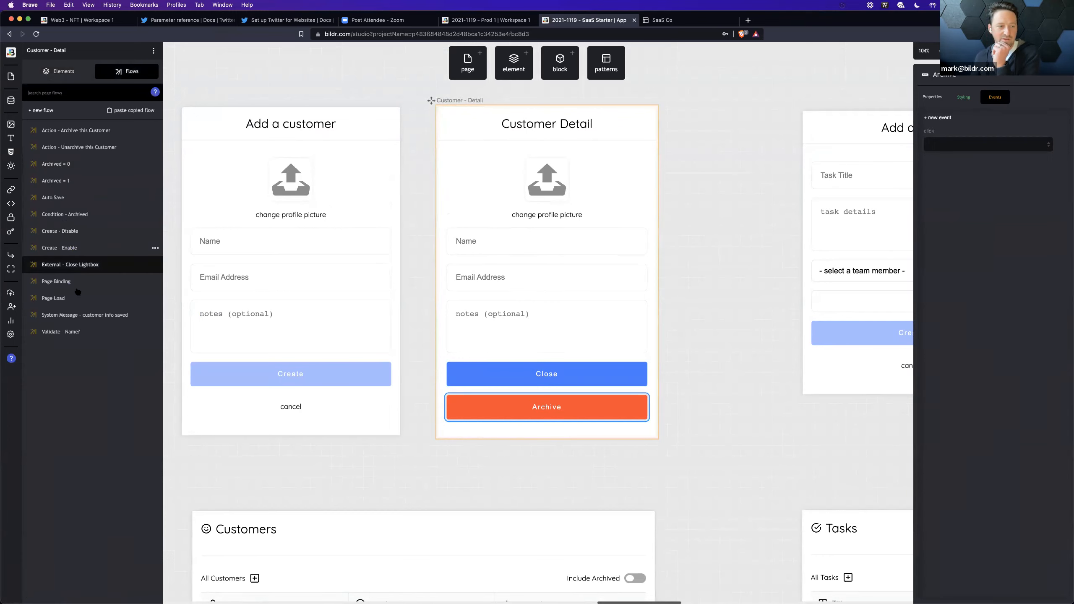
{"action": "left_click", "coordinate": [68, 281]}
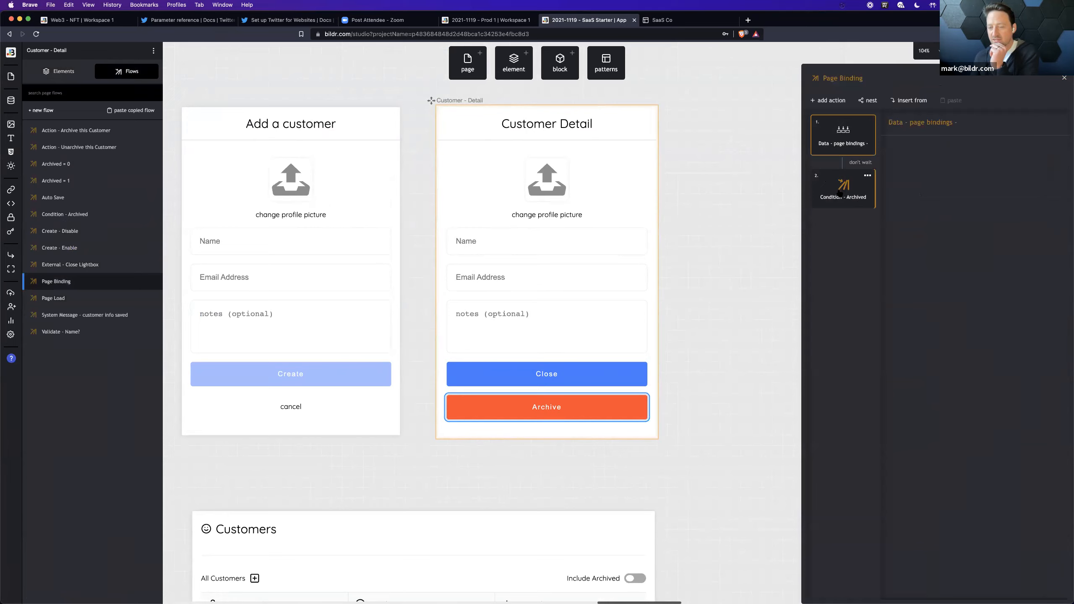
{"action": "left_click", "coordinate": [839, 194]}
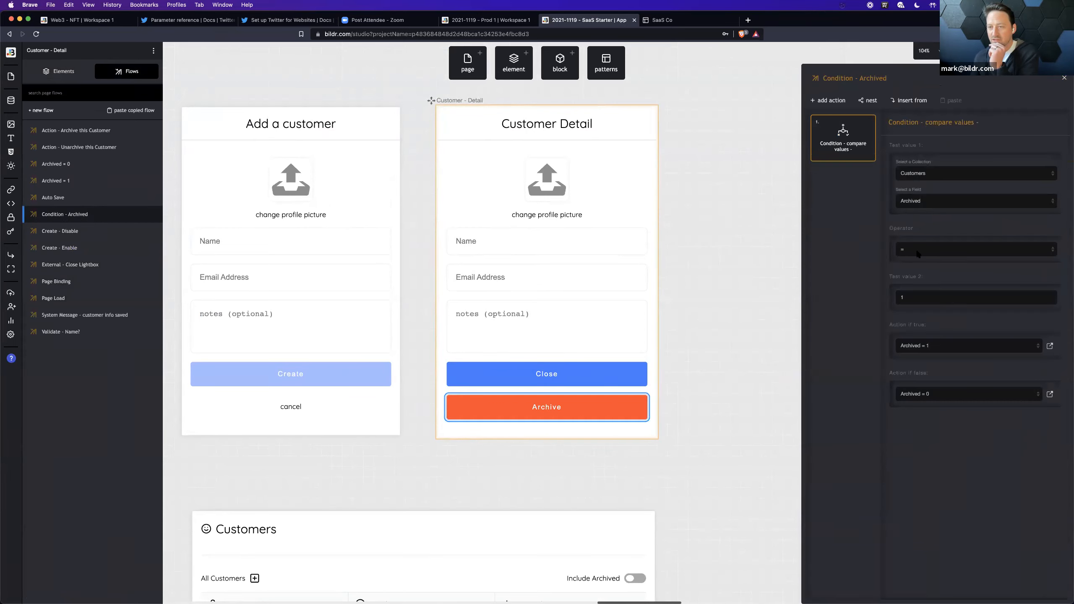
{"action": "mouse_move", "coordinate": [1023, 151]}
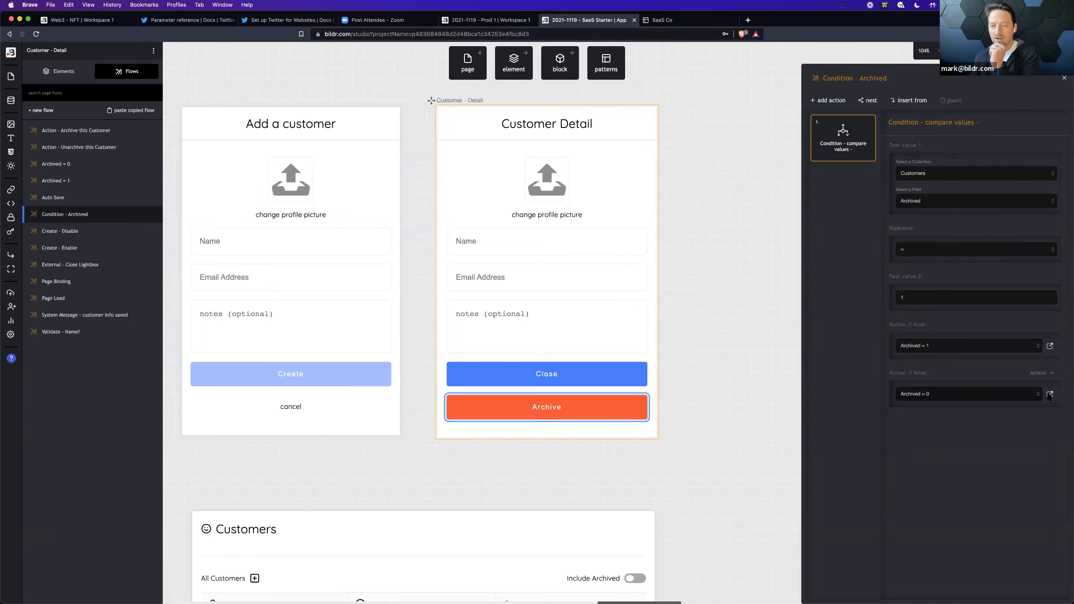
Step: Follow the condition's false branch to the Archived = 0 flow and review its value, interaction and style class actions
{"action": "left_click", "coordinate": [1050, 395]}
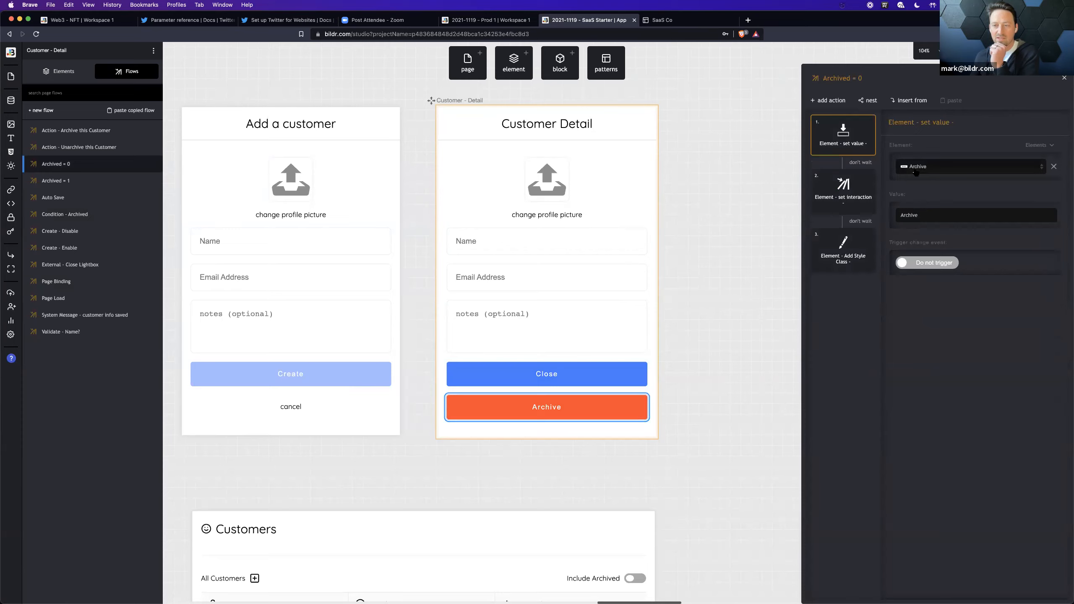
{"action": "left_click", "coordinate": [843, 193]}
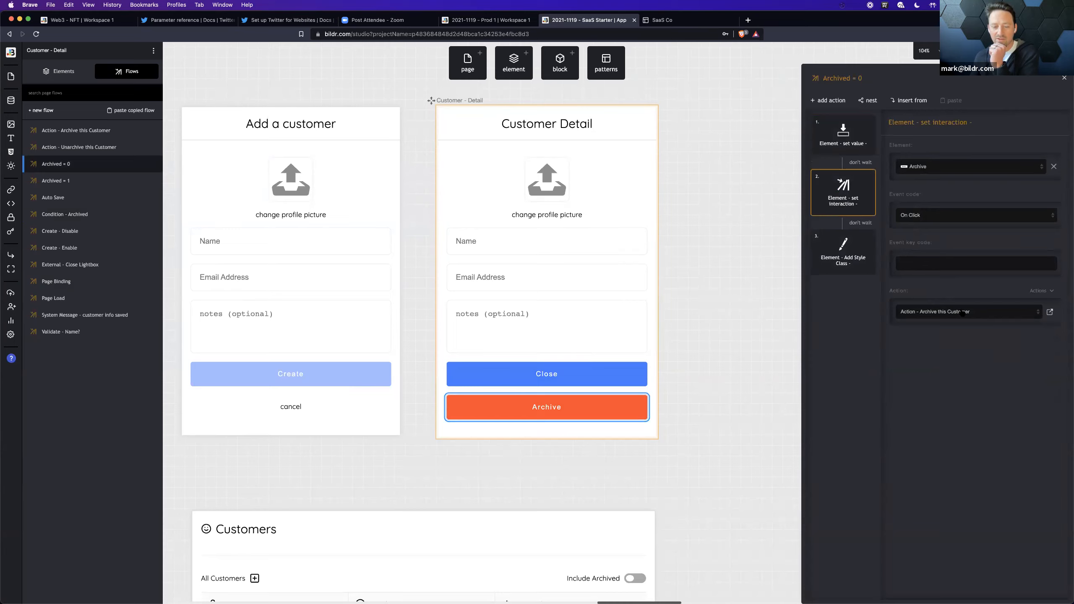
{"action": "left_click", "coordinate": [833, 264]}
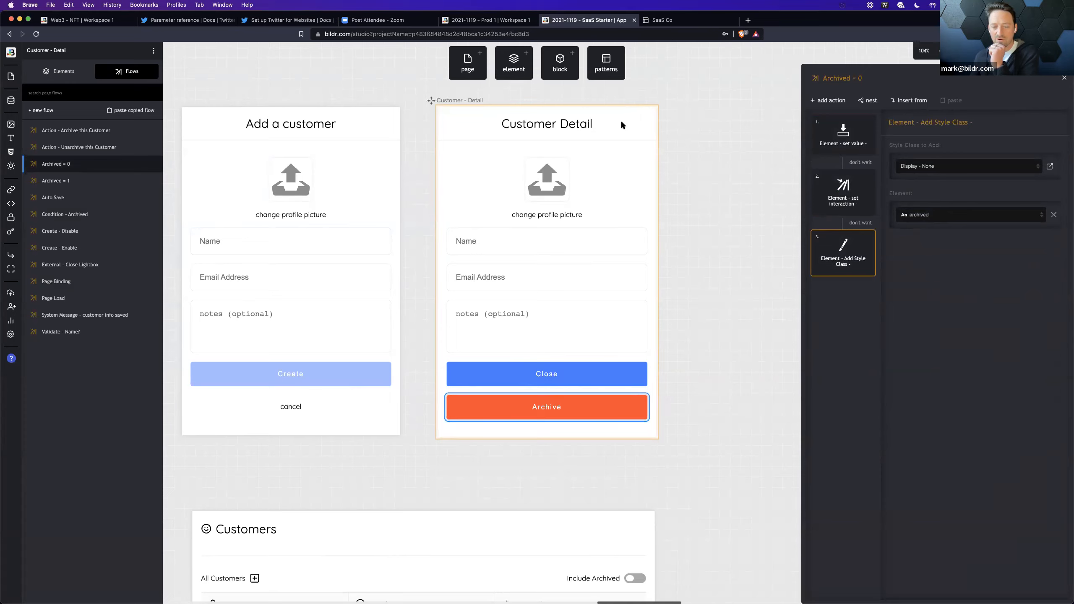
Step: Trace the set interaction action to the Action - Archive this Customer flow and on to its nested Condition - Archived flow
{"action": "left_click", "coordinate": [845, 207]}
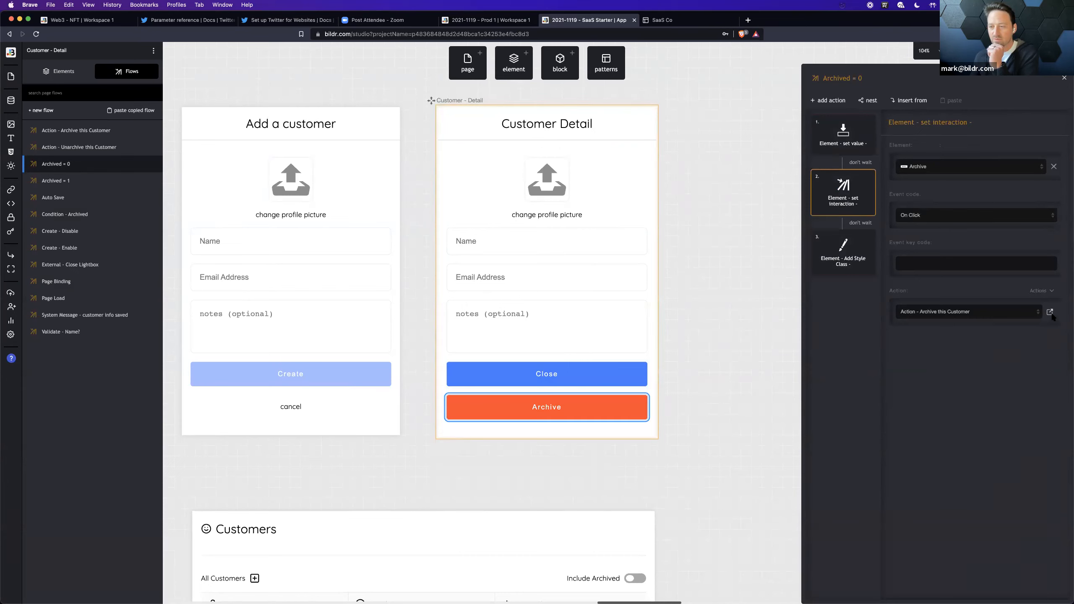
{"action": "left_click", "coordinate": [1050, 313]}
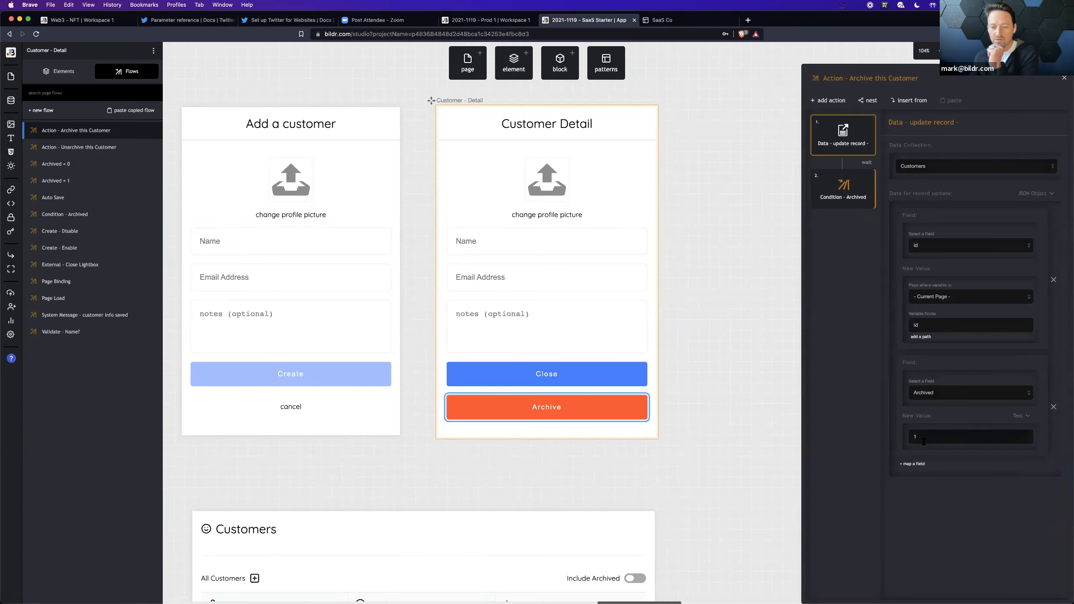
{"action": "left_click", "coordinate": [837, 193]}
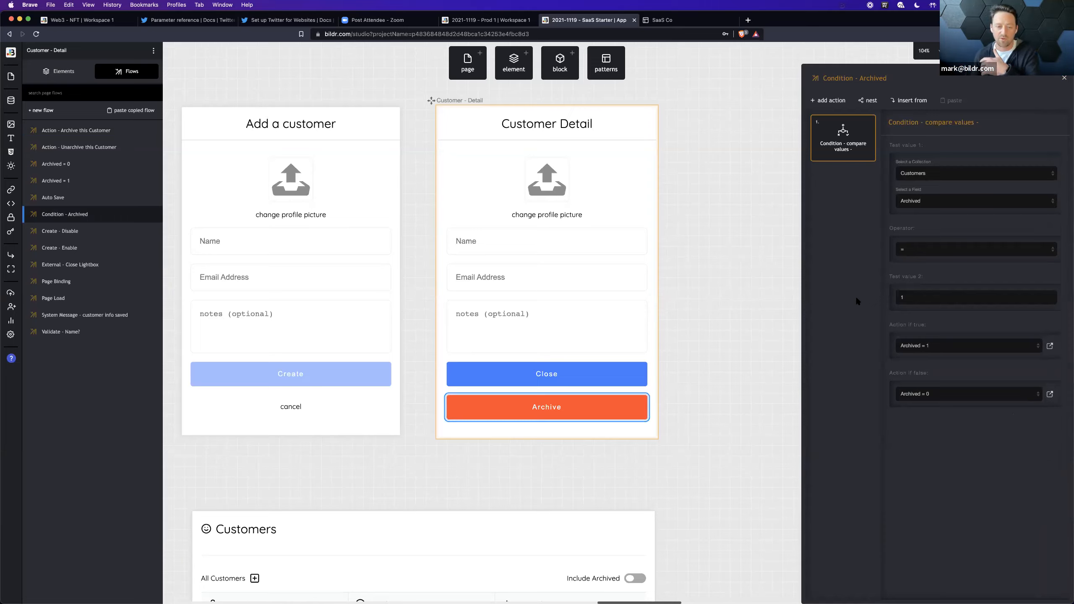
Step: Open the Toggle - Condition flow triggered by the Include Archived toggle on the Customer - List page
{"action": "scroll", "coordinate": [651, 310], "scroll_direction": "down", "scroll_amount": 5}
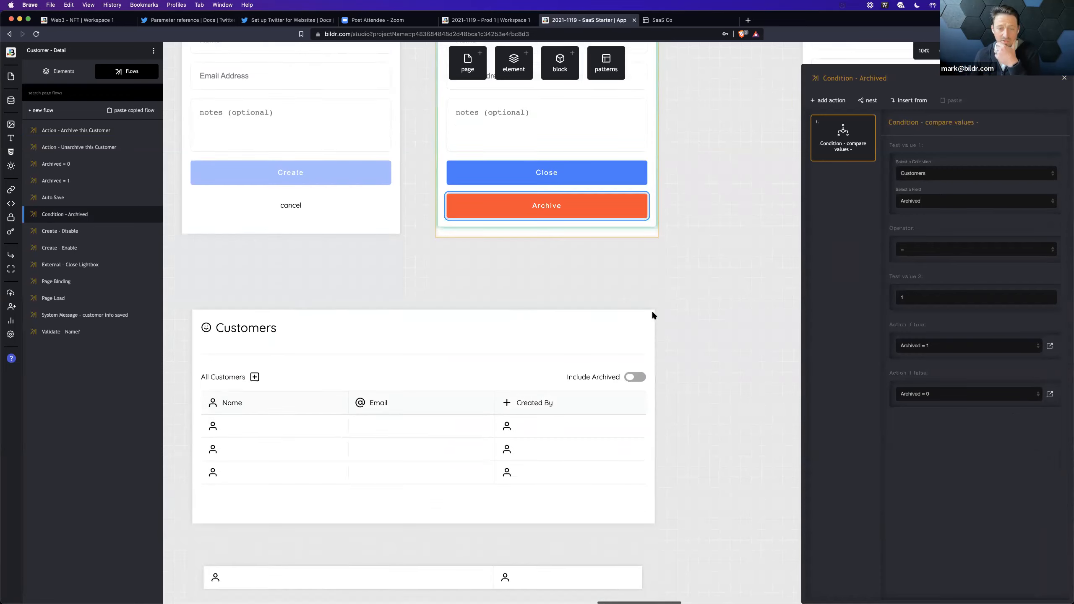
{"action": "scroll", "coordinate": [662, 288], "scroll_direction": "down", "scroll_amount": 3}
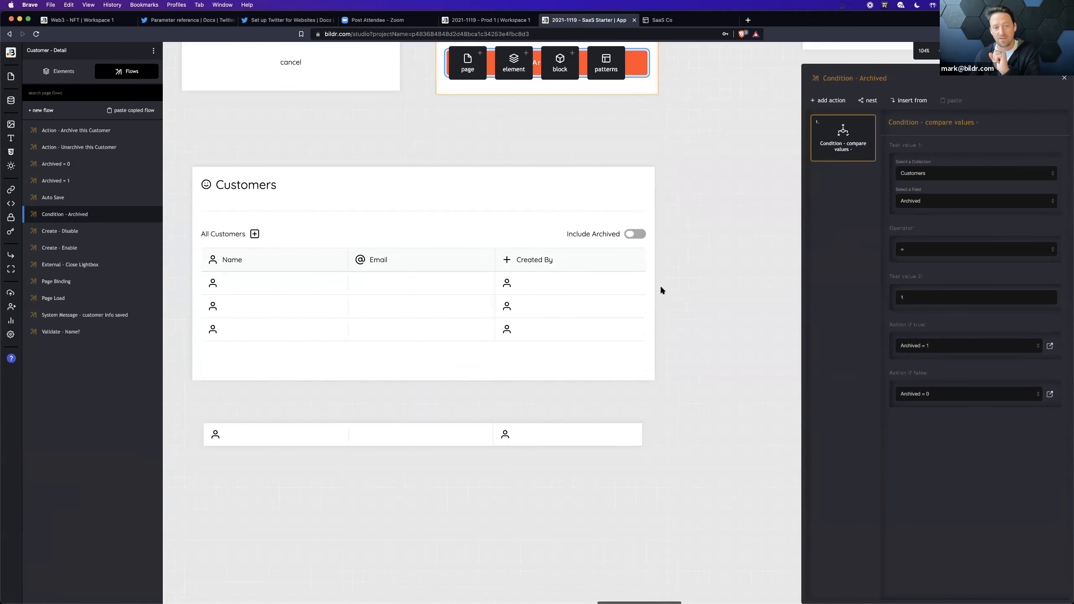
{"action": "left_click", "coordinate": [635, 235]}
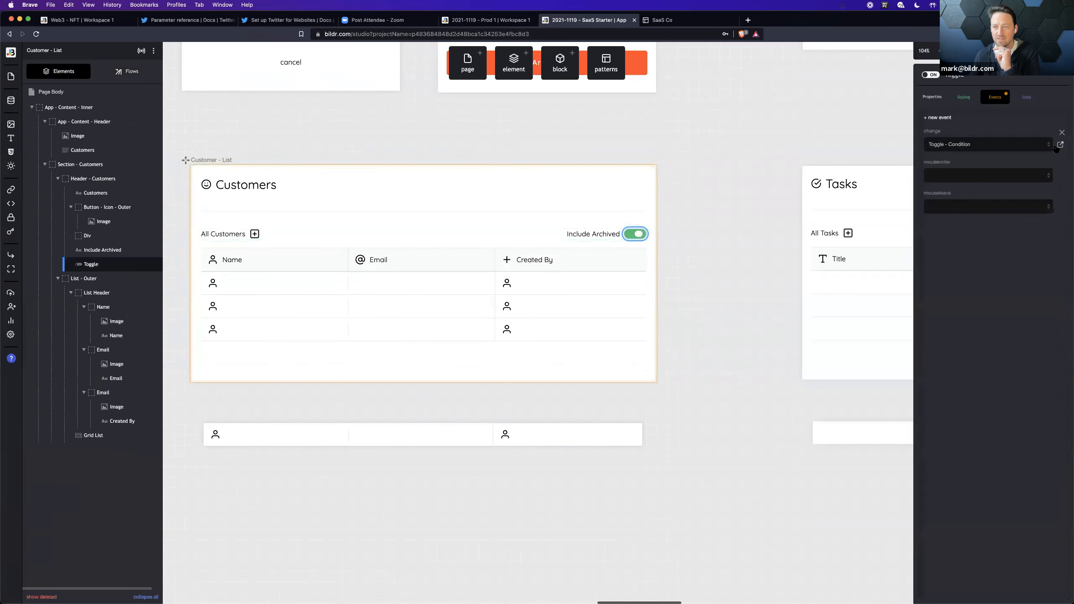
{"action": "left_click", "coordinate": [1060, 145]}
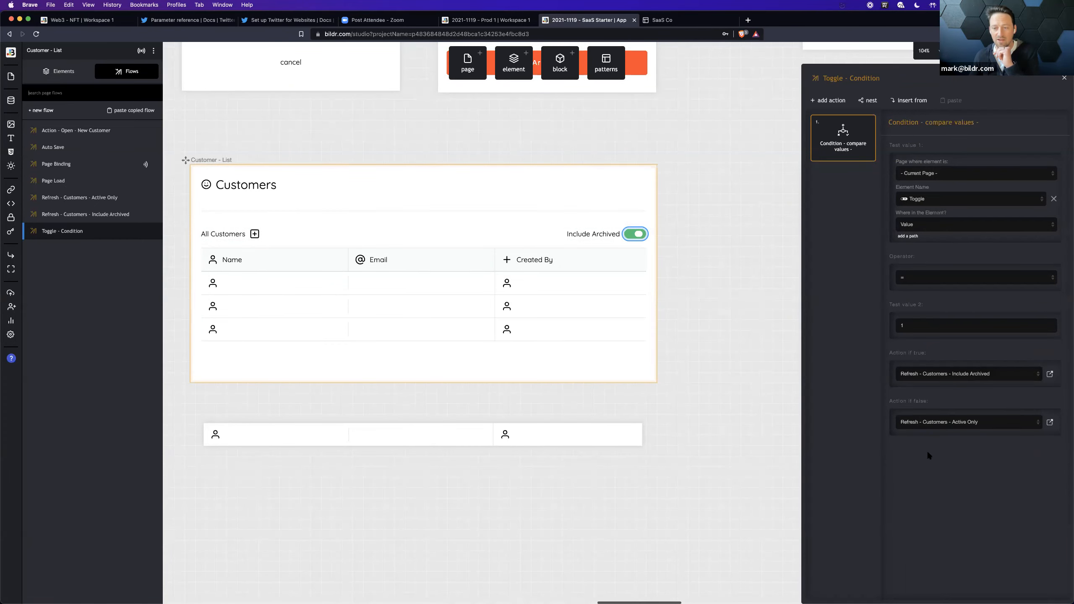
Step: Follow the condition's true branch to the Refresh - Customers - Include Archived flow and examine its collection filter
{"action": "left_click", "coordinate": [1049, 373]}
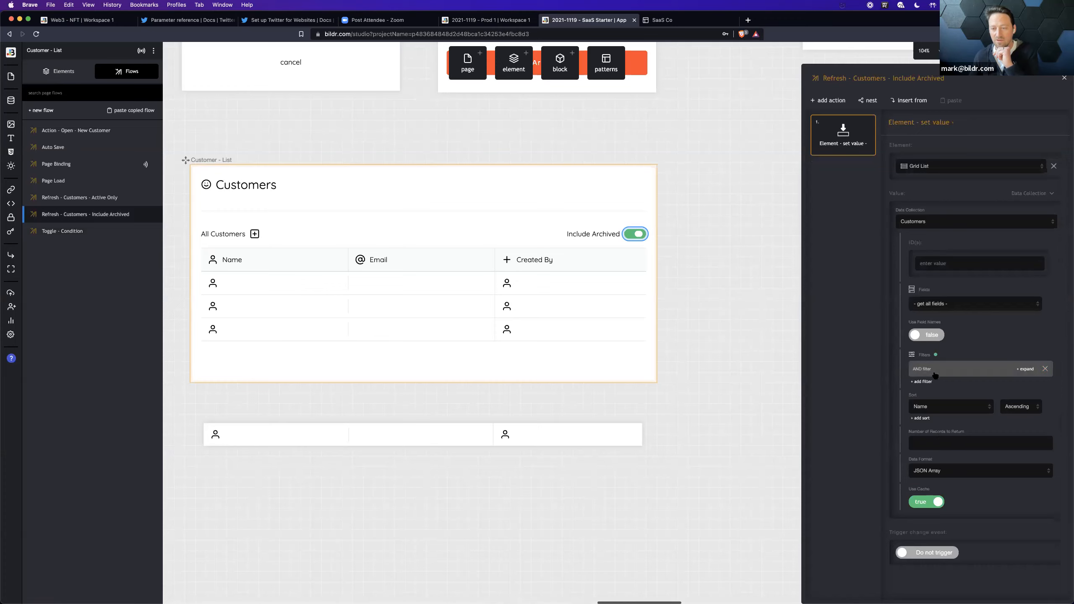
{"action": "left_click", "coordinate": [1025, 369]}
{"action": "scroll", "coordinate": [948, 311], "scroll_direction": "down", "scroll_amount": 3}
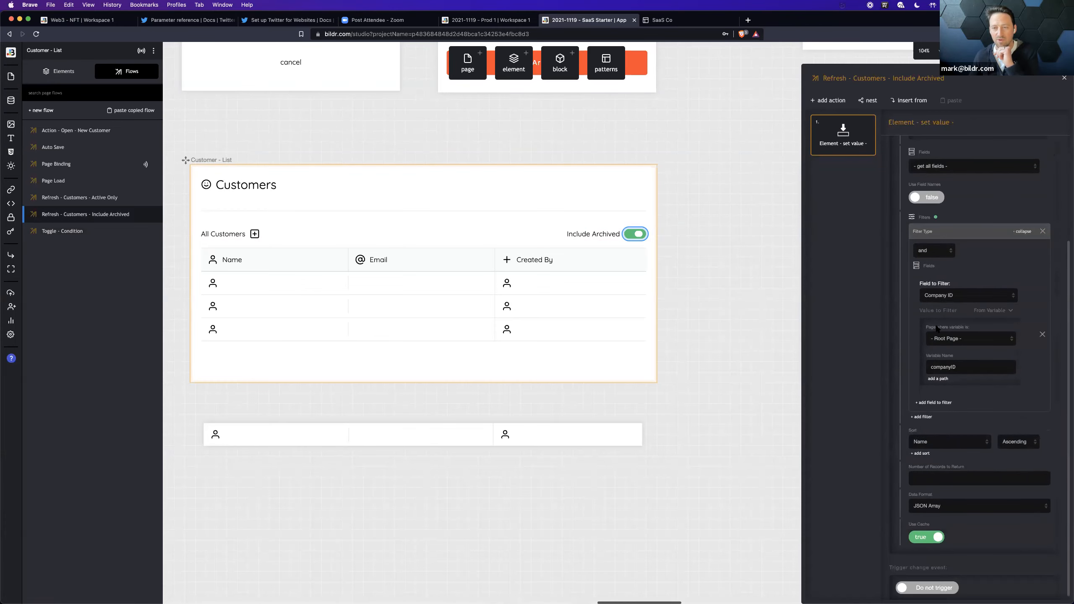
{"action": "left_click", "coordinate": [1064, 78]}
Step: Return to Toggle - Condition and examine the filter in its false branch's Refresh - Customers - Active Only flow
{"action": "left_click", "coordinate": [1061, 145]}
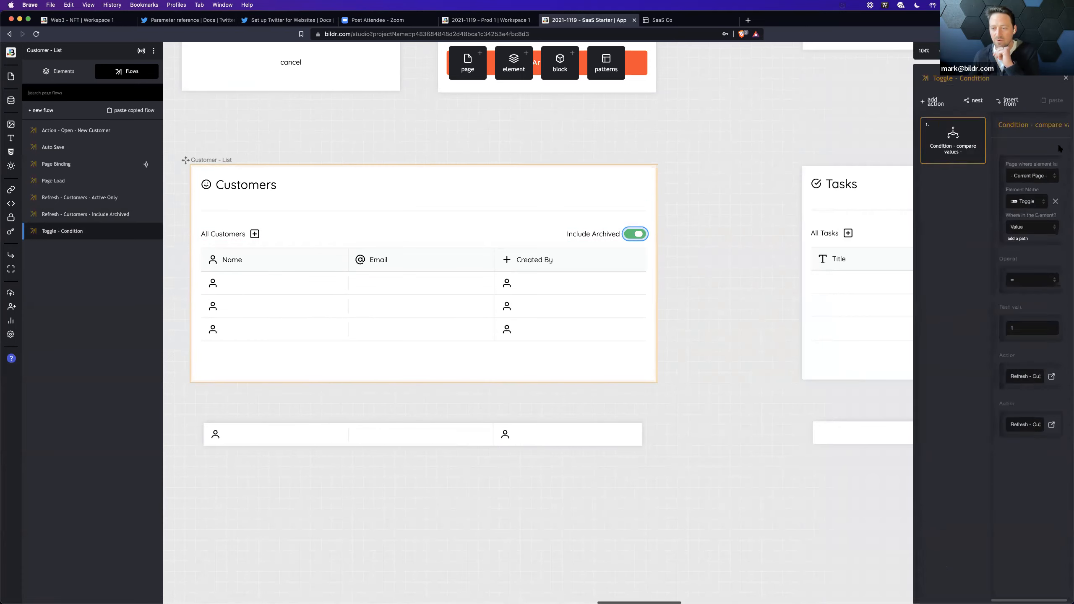
{"action": "left_click", "coordinate": [1050, 422]}
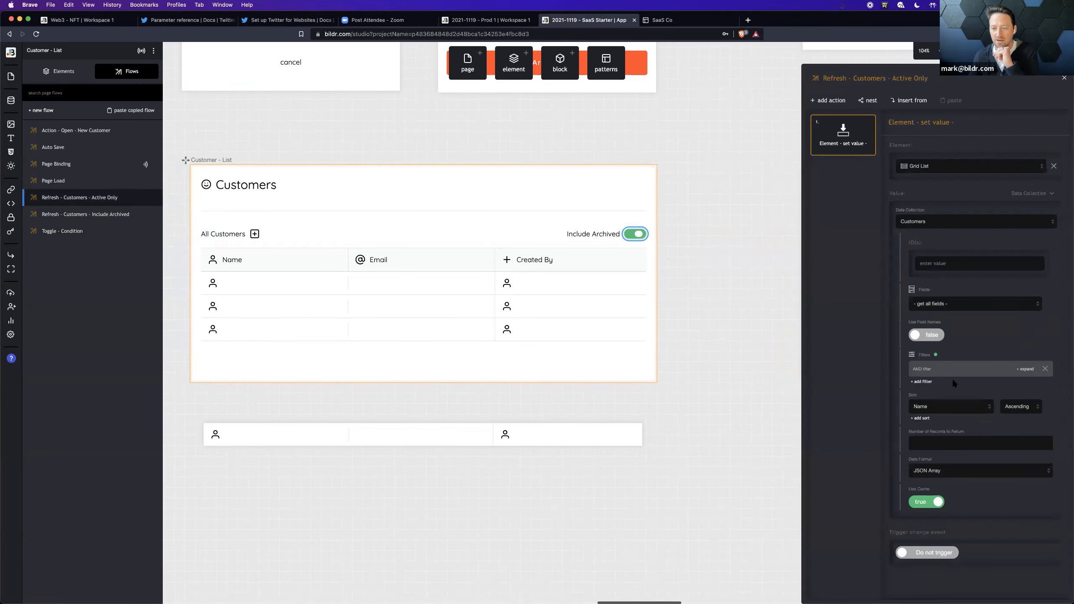
{"action": "left_click", "coordinate": [1026, 369]}
{"action": "scroll", "coordinate": [973, 317], "scroll_direction": "down", "scroll_amount": 5}
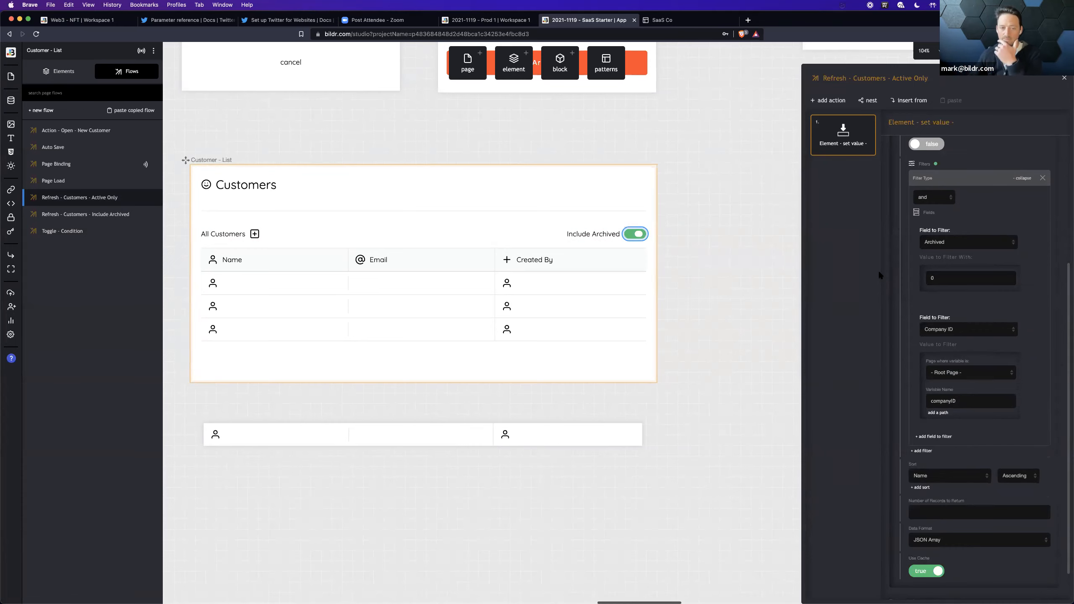
Step: Examine the Customer - List page's Page Binding flow and the Include Archived toggle's on, off and default state properties
{"action": "left_click", "coordinate": [390, 299]}
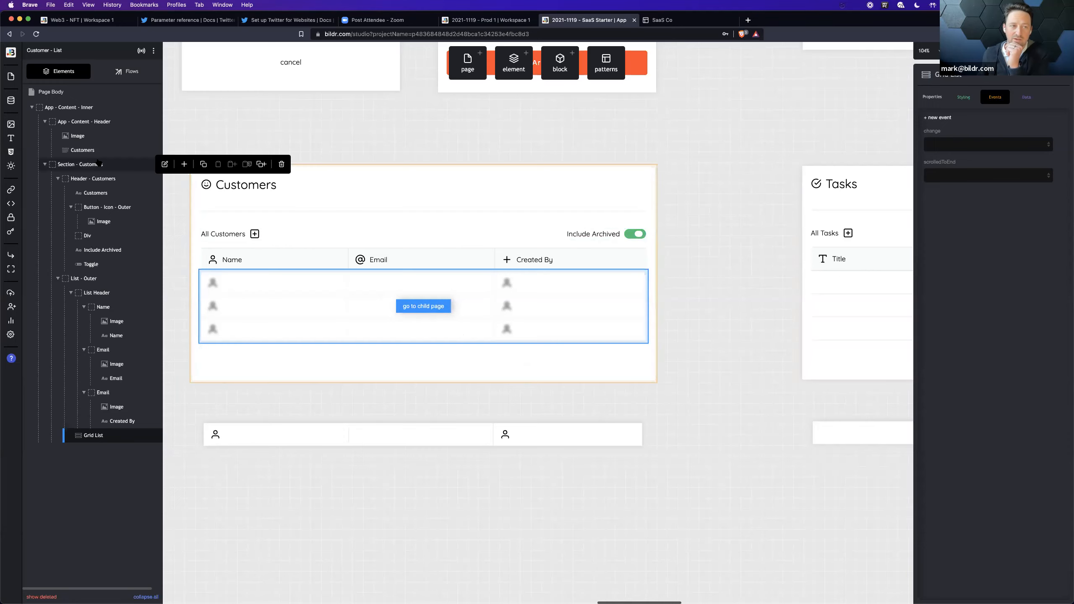
{"action": "left_click", "coordinate": [127, 70]}
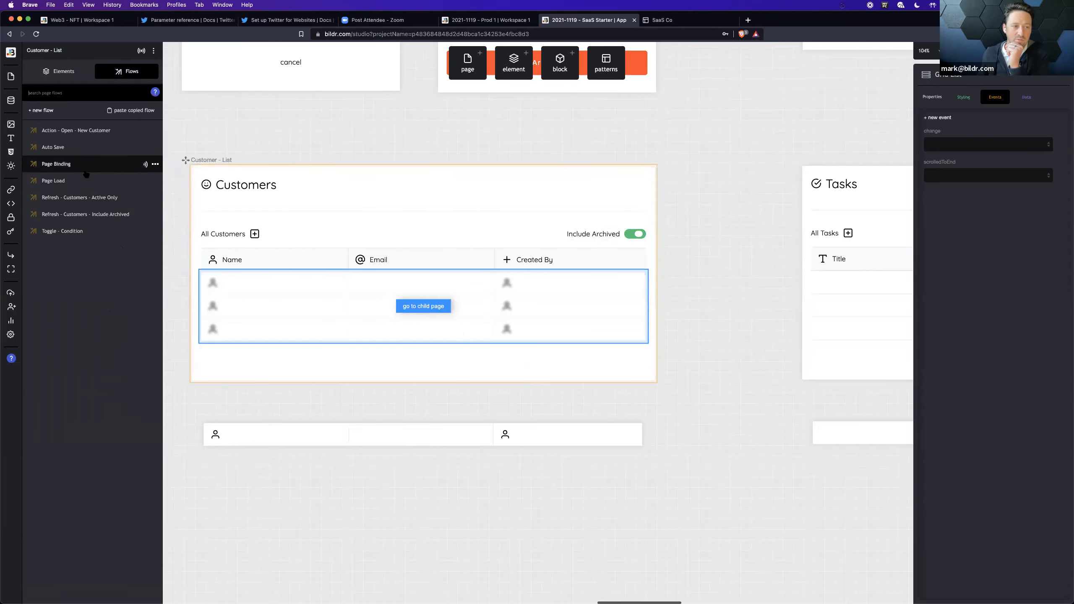
{"action": "left_click", "coordinate": [53, 181]}
{"action": "left_click", "coordinate": [843, 146]}
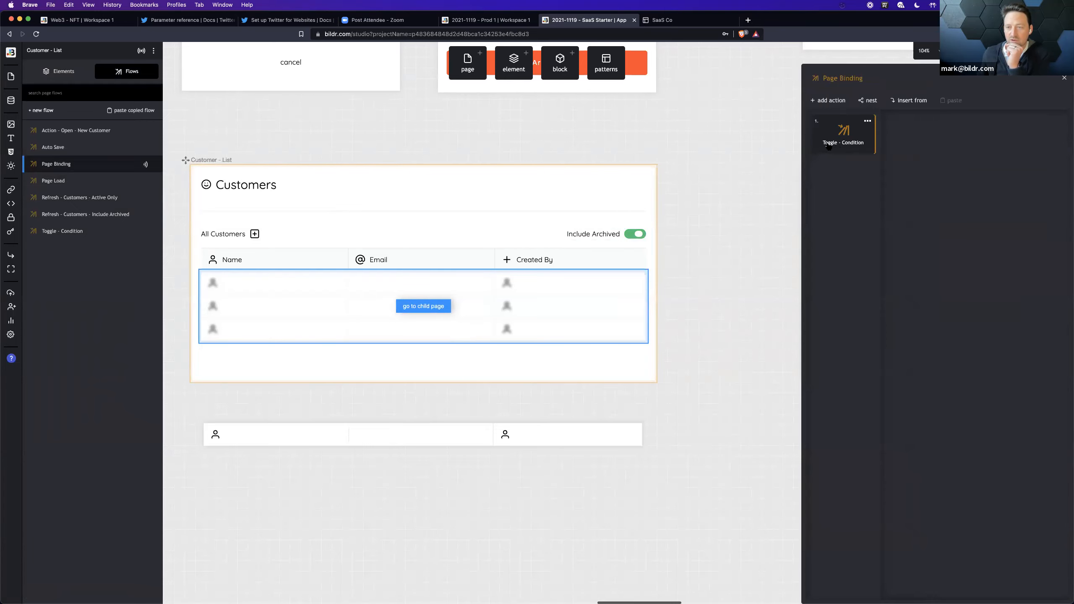
{"action": "left_click", "coordinate": [634, 235]}
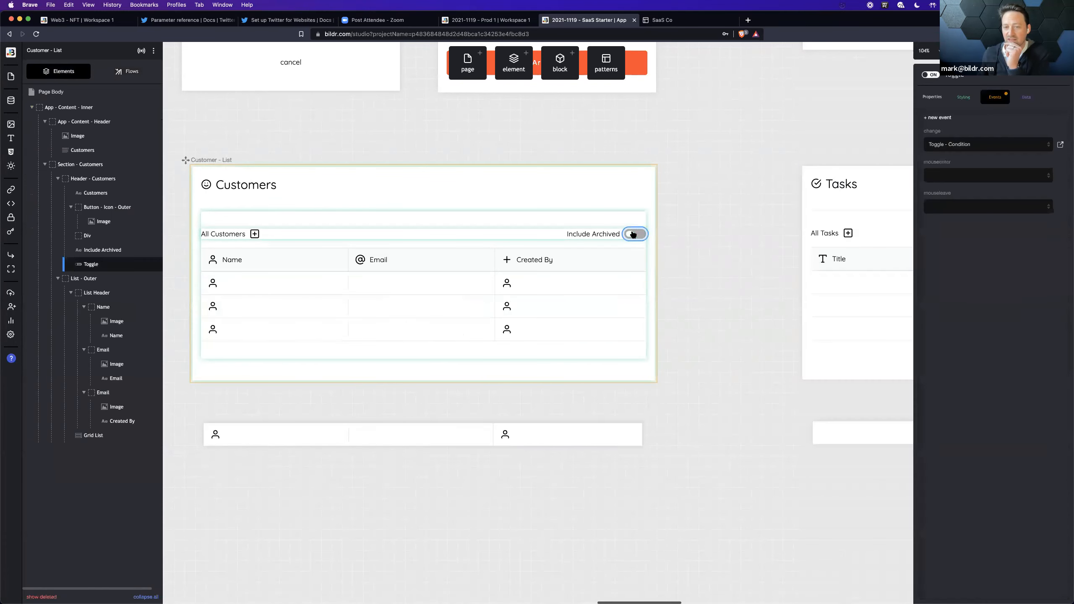
{"action": "left_click", "coordinate": [932, 97]}
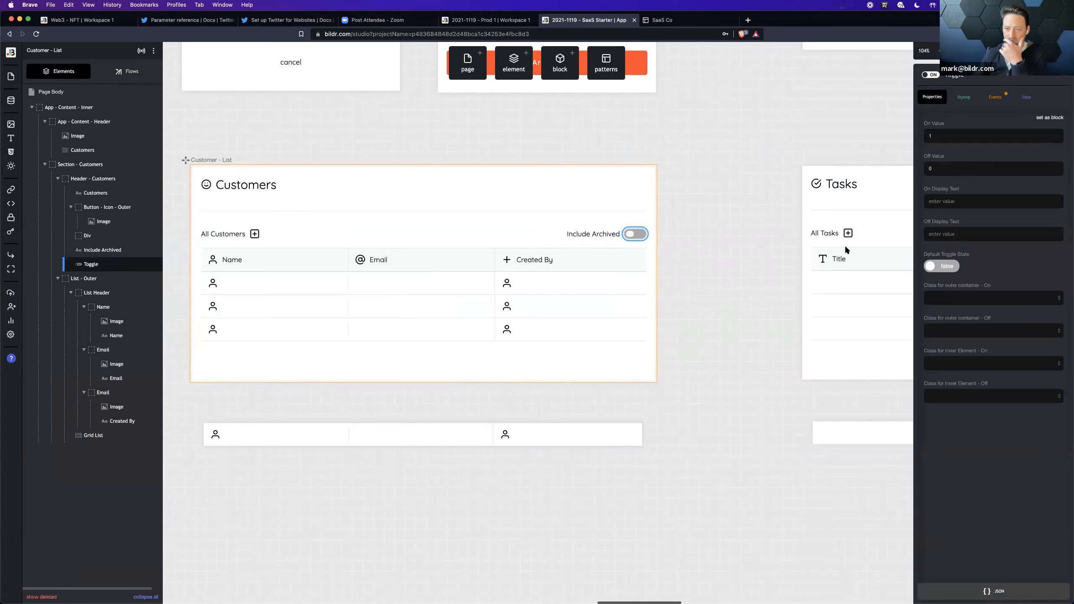
Step: Find the App page on the canvas and select its App - Content container
{"action": "scroll", "coordinate": [705, 268], "scroll_direction": "left", "scroll_amount": 10}
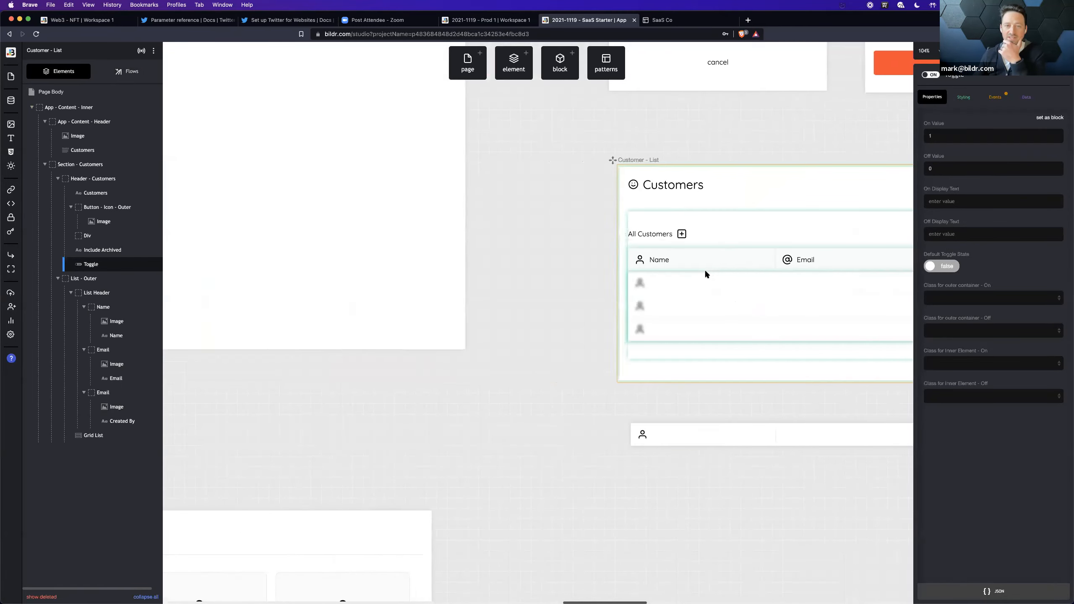
{"action": "scroll", "coordinate": [705, 274], "scroll_direction": "left", "scroll_amount": 3}
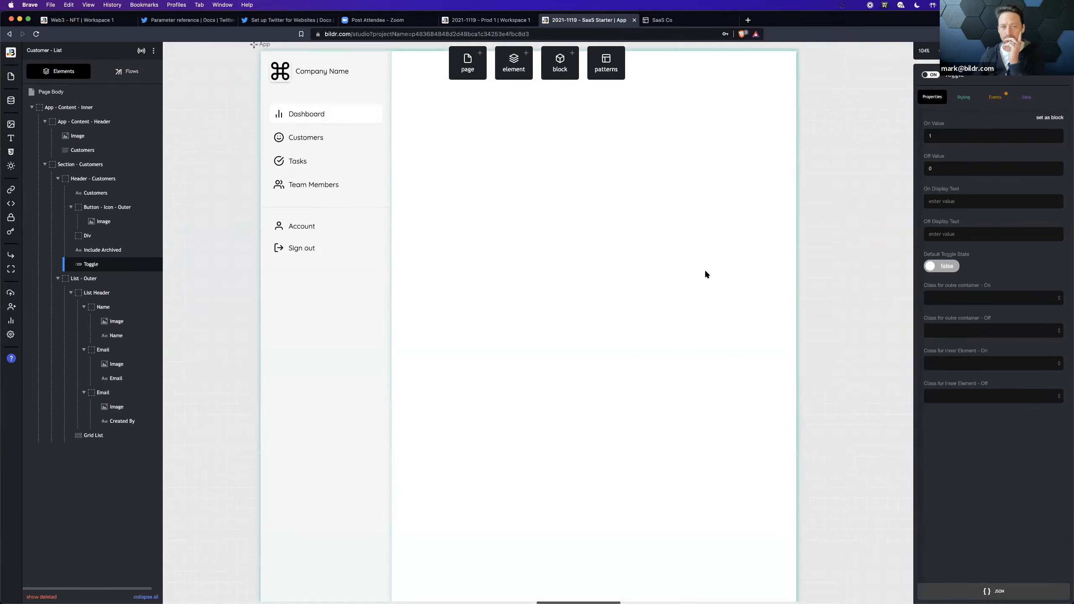
{"action": "scroll", "coordinate": [705, 274], "scroll_direction": "up", "scroll_amount": 5}
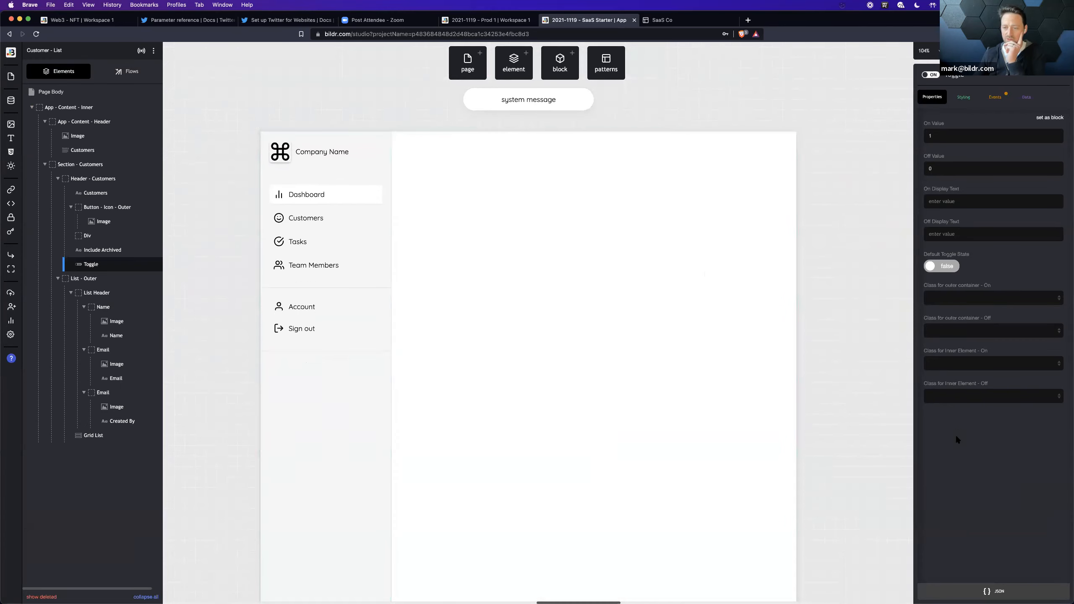
{"action": "key", "text": "f"}
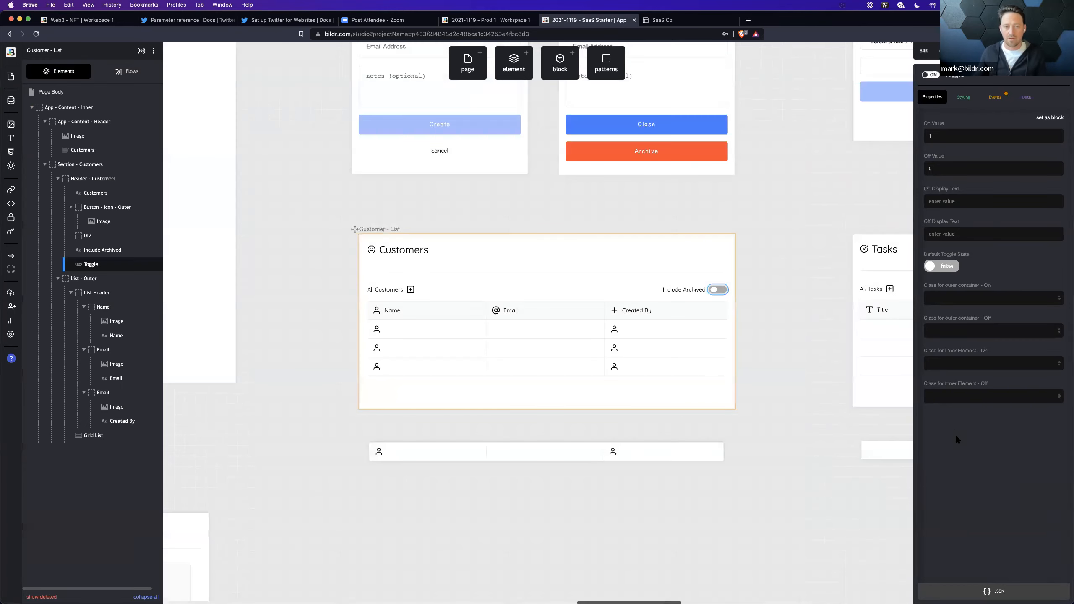
{"action": "scroll", "coordinate": [493, 319], "scroll_direction": "left", "scroll_amount": 10}
{"action": "scroll", "coordinate": [494, 318], "scroll_direction": "up", "scroll_amount": 5}
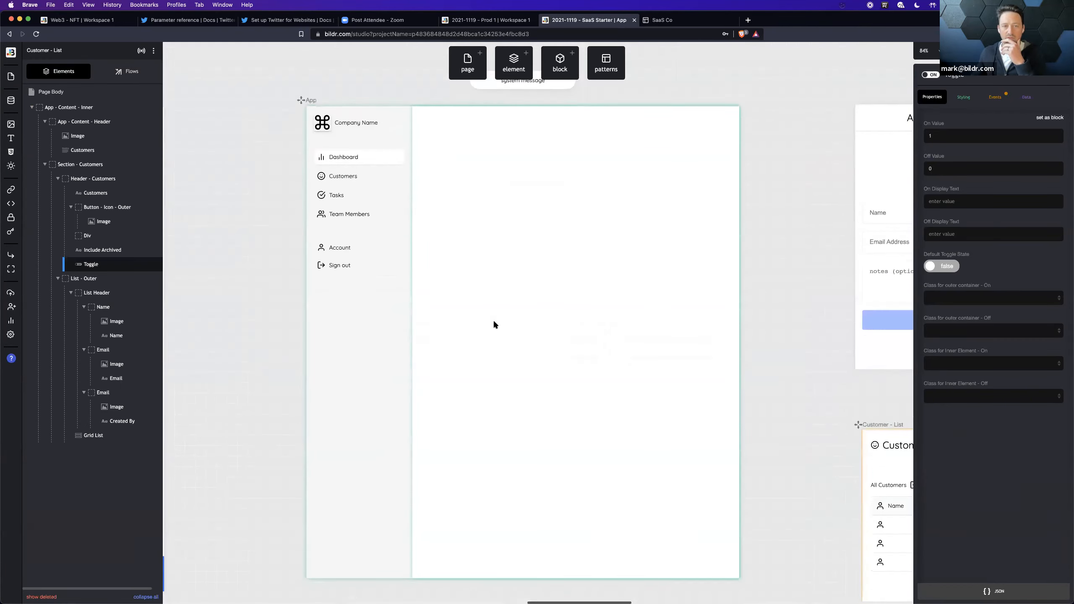
{"action": "scroll", "coordinate": [493, 324], "scroll_direction": "right", "scroll_amount": 2}
{"action": "scroll", "coordinate": [493, 325], "scroll_direction": "up", "scroll_amount": 2}
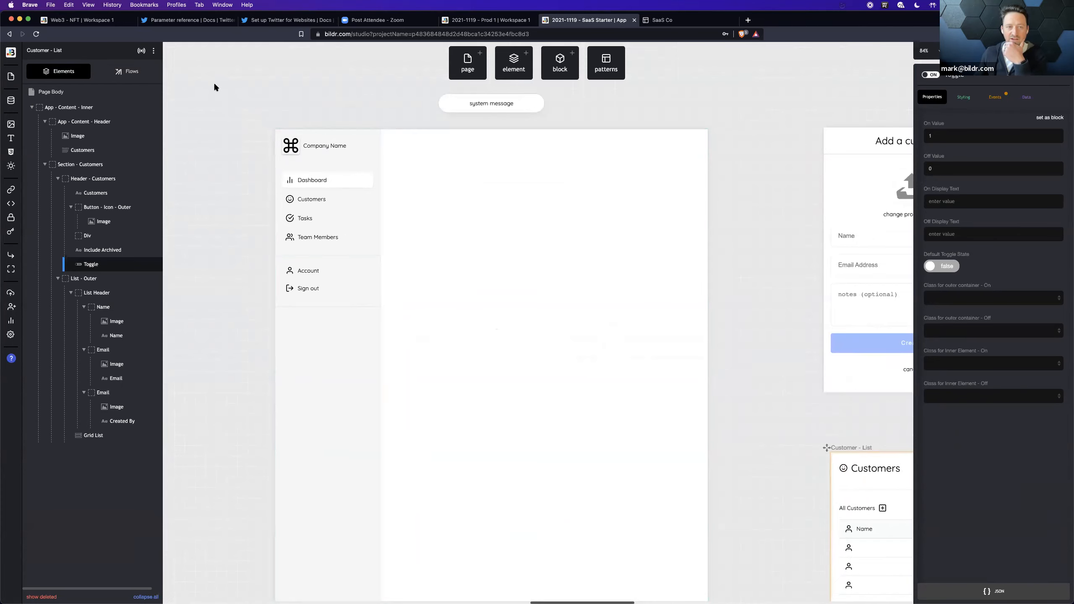
{"action": "left_click", "coordinate": [483, 274]}
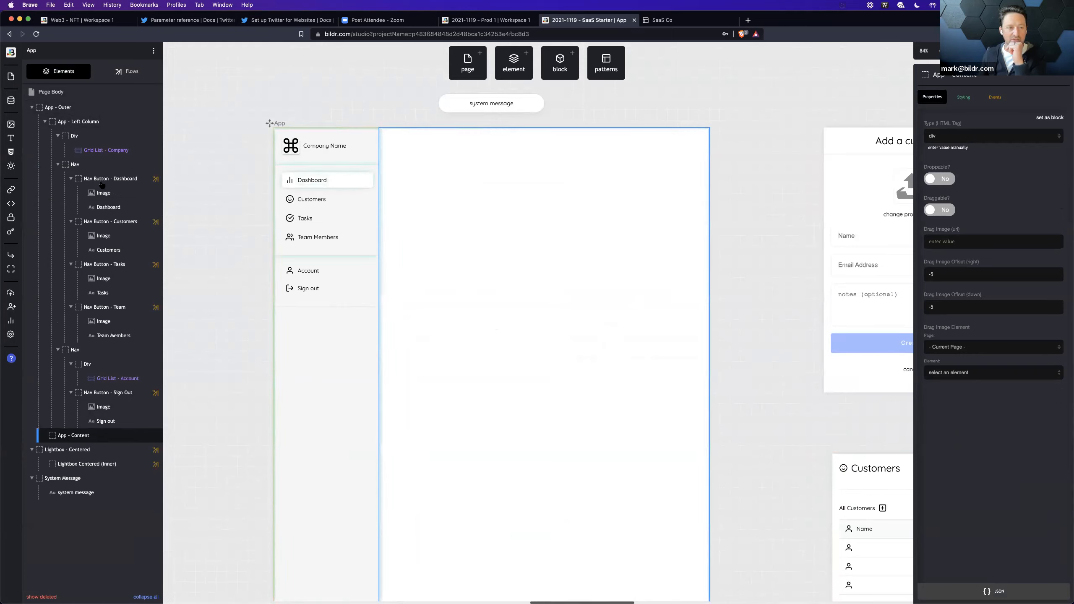
Step: Point out the App page's Dashboard, Tasks and Team navigation buttons by selecting each in the element tree
{"action": "left_click", "coordinate": [103, 181]}
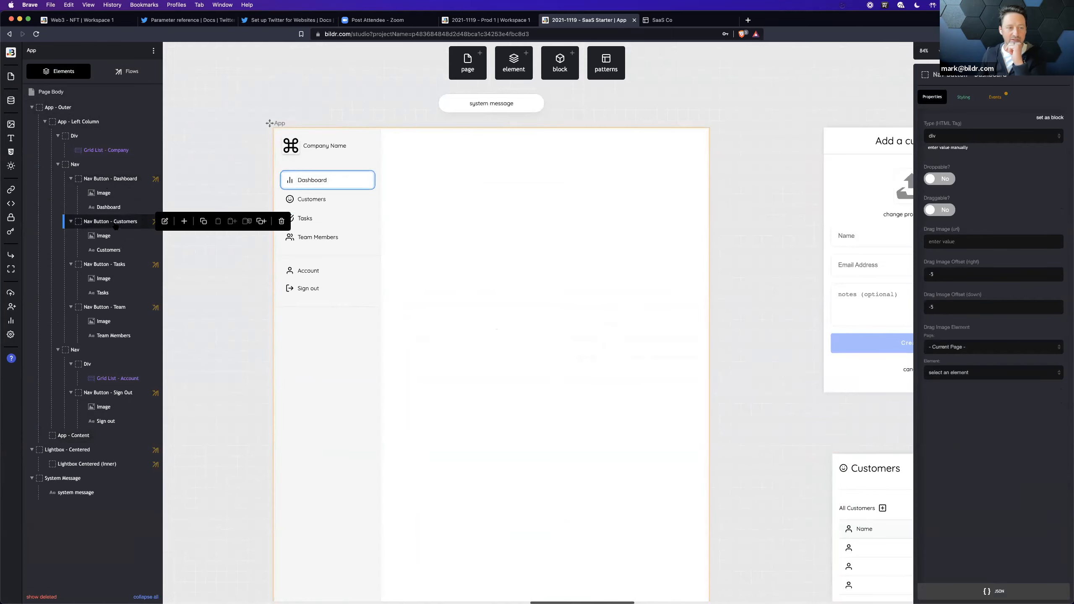
{"action": "left_click", "coordinate": [114, 264]}
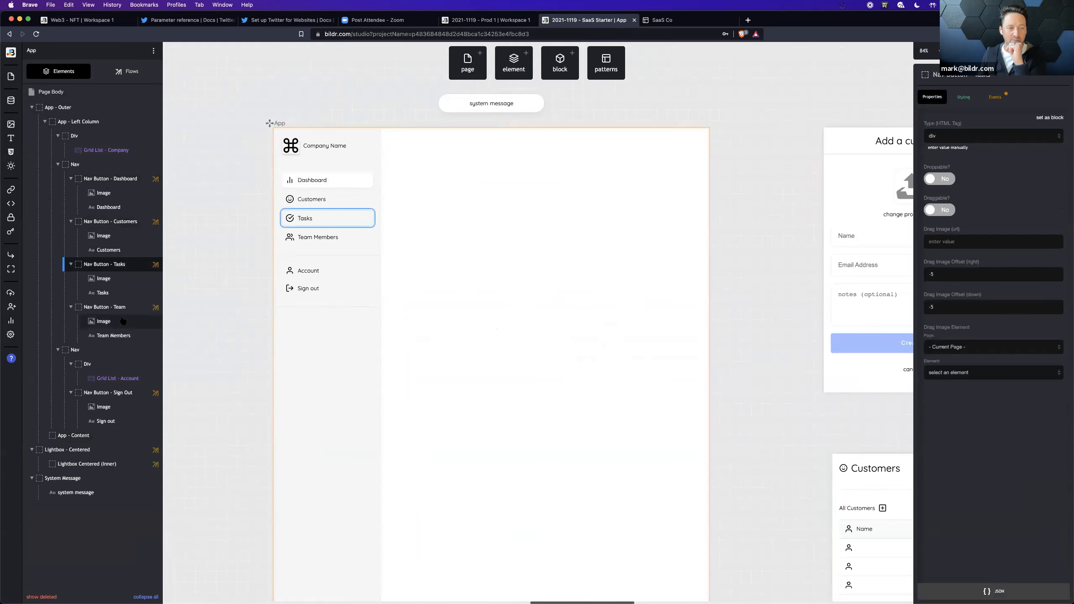
{"action": "left_click", "coordinate": [110, 306]}
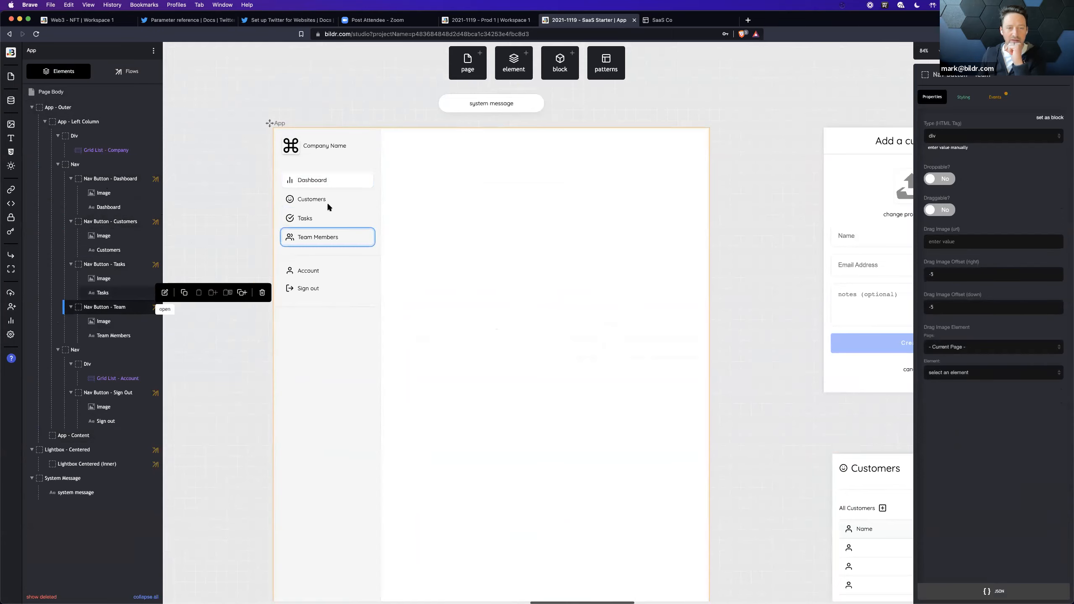
Step: Trace the Dashboard button's click event to Action - Open - Dashboard and examine its Open page into Container action
{"action": "left_click", "coordinate": [368, 181]}
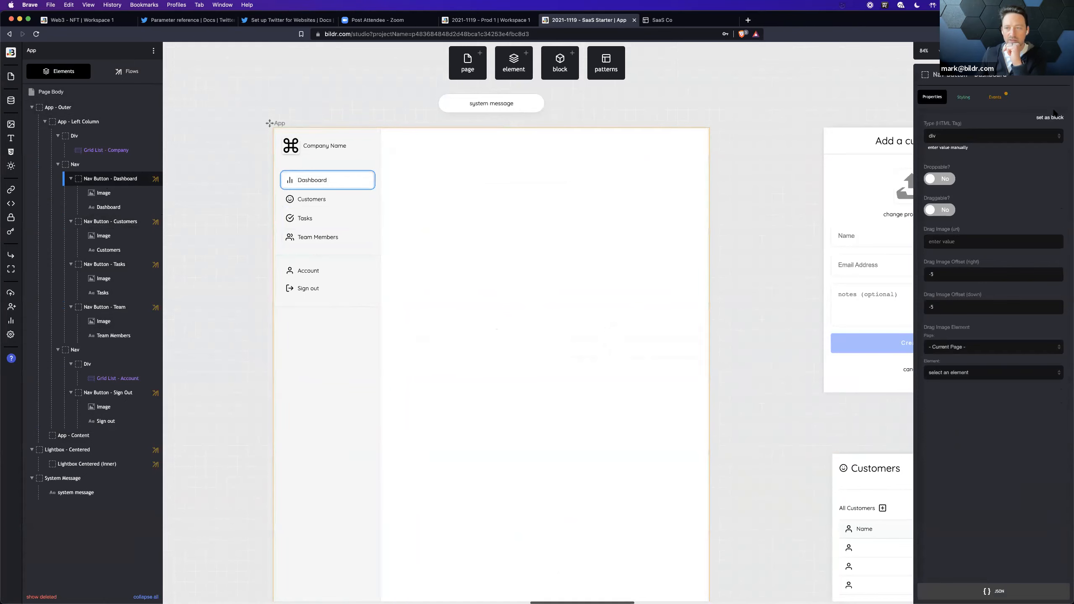
{"action": "left_click", "coordinate": [996, 98]}
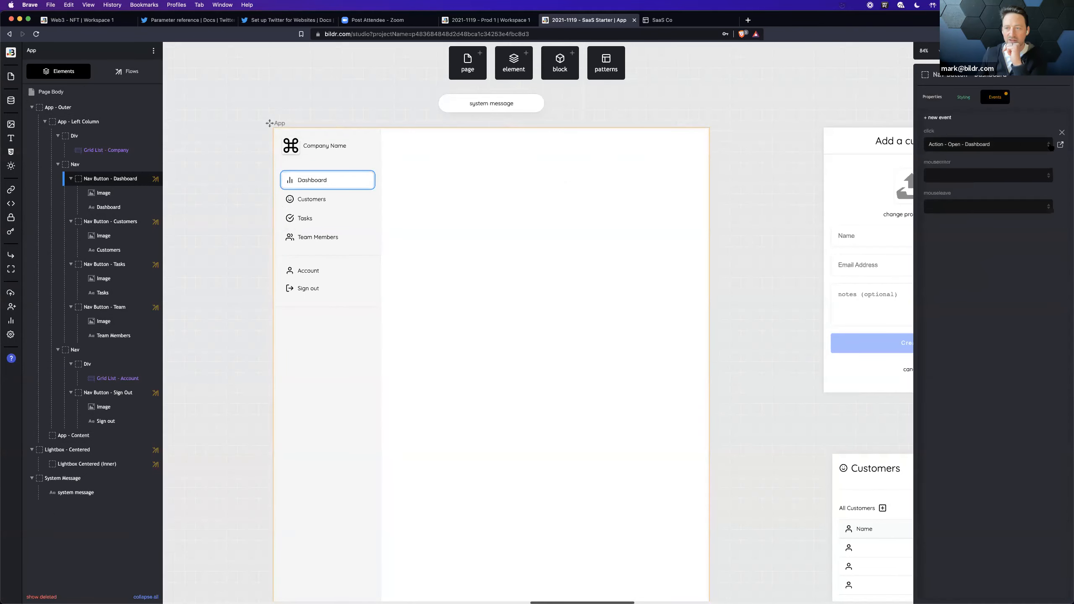
{"action": "left_click", "coordinate": [1060, 144]}
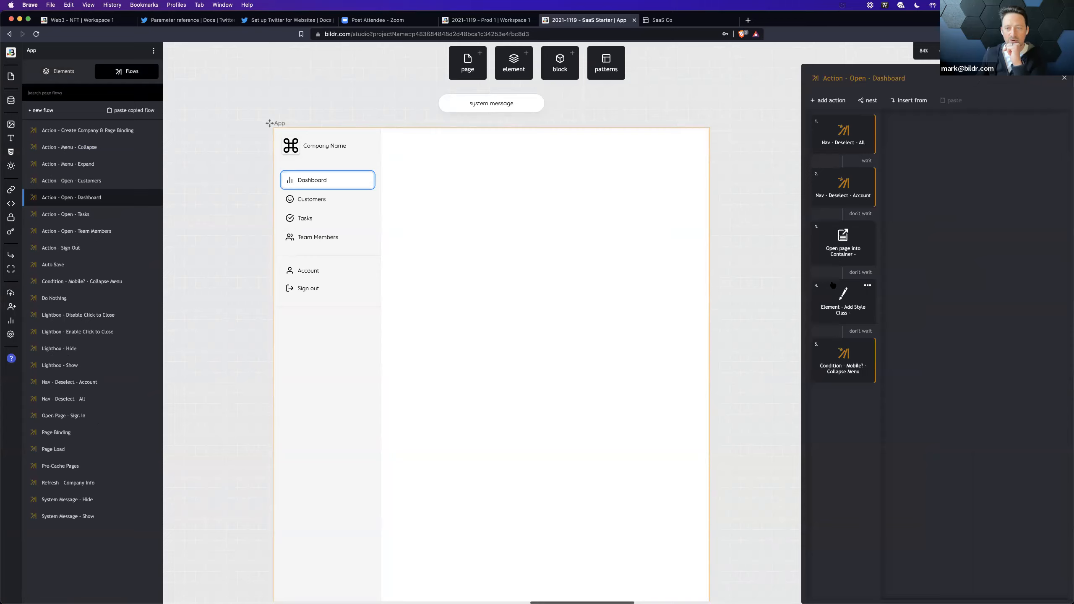
{"action": "left_click", "coordinate": [836, 254]}
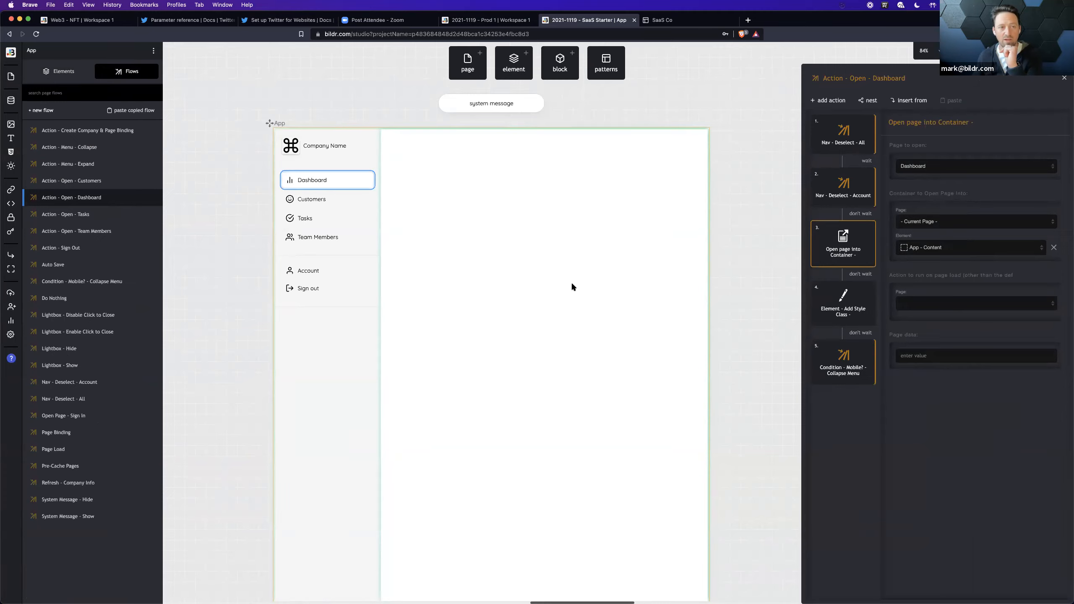
Step: Switch to the live SaaS Co app and cycle through Dashboard, Customers, Tasks and Team Members, returning to Dashboard
{"action": "left_click", "coordinate": [675, 20]}
{"action": "left_click", "coordinate": [681, 218]}
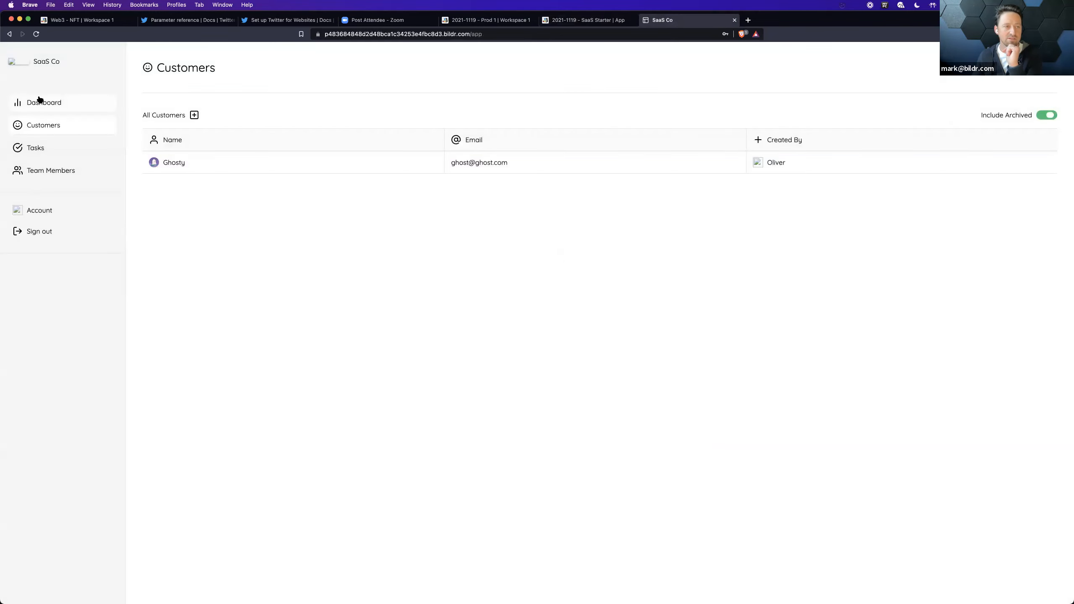
{"action": "left_click", "coordinate": [40, 101]}
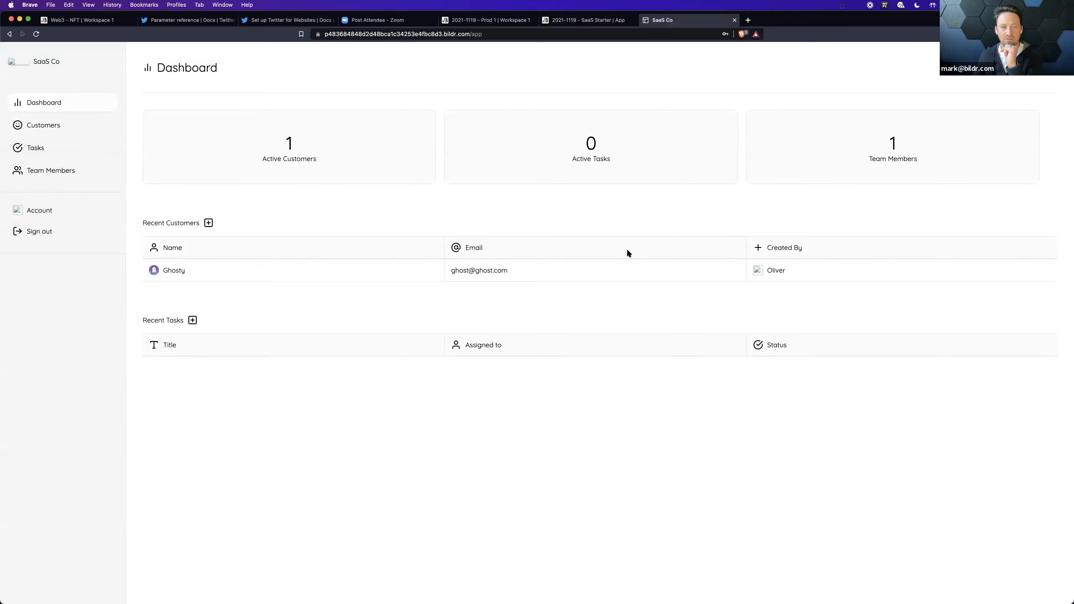
{"action": "left_click", "coordinate": [78, 127]}
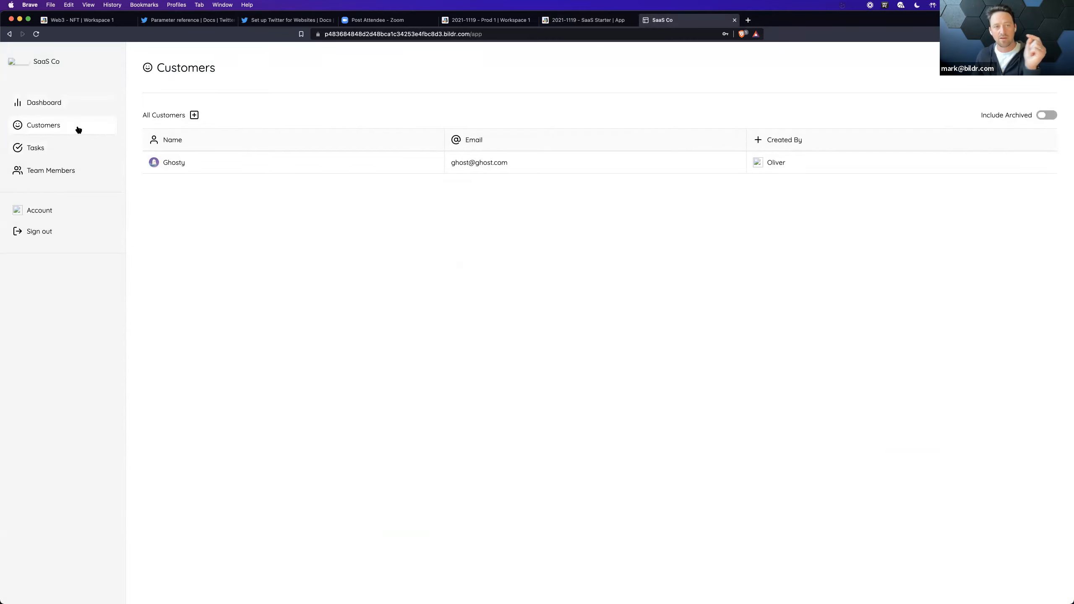
{"action": "left_click", "coordinate": [72, 148]}
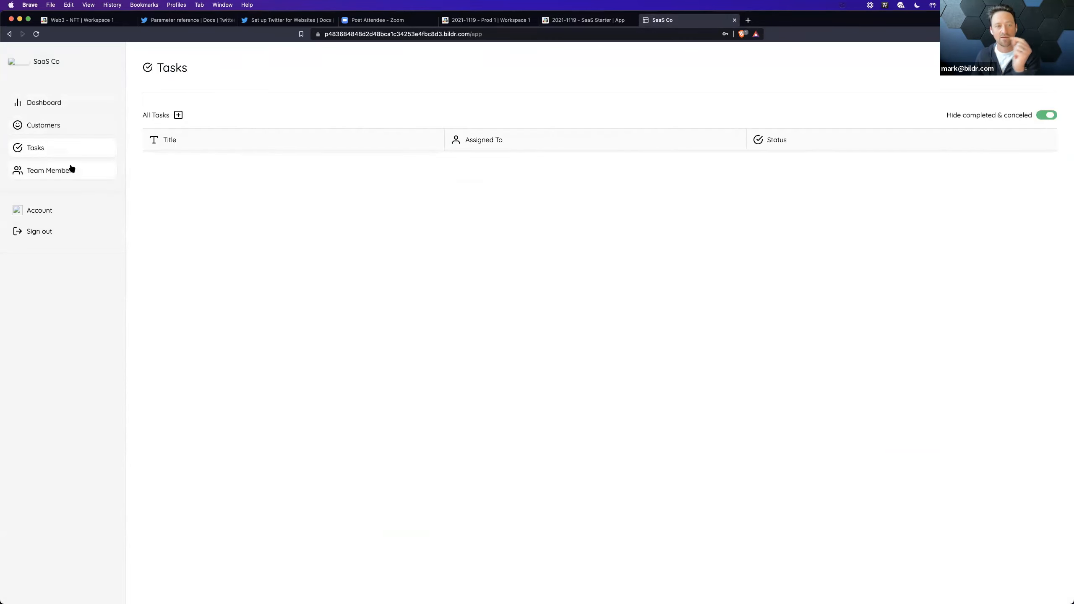
{"action": "left_click", "coordinate": [72, 169]}
{"action": "left_click", "coordinate": [71, 106]}
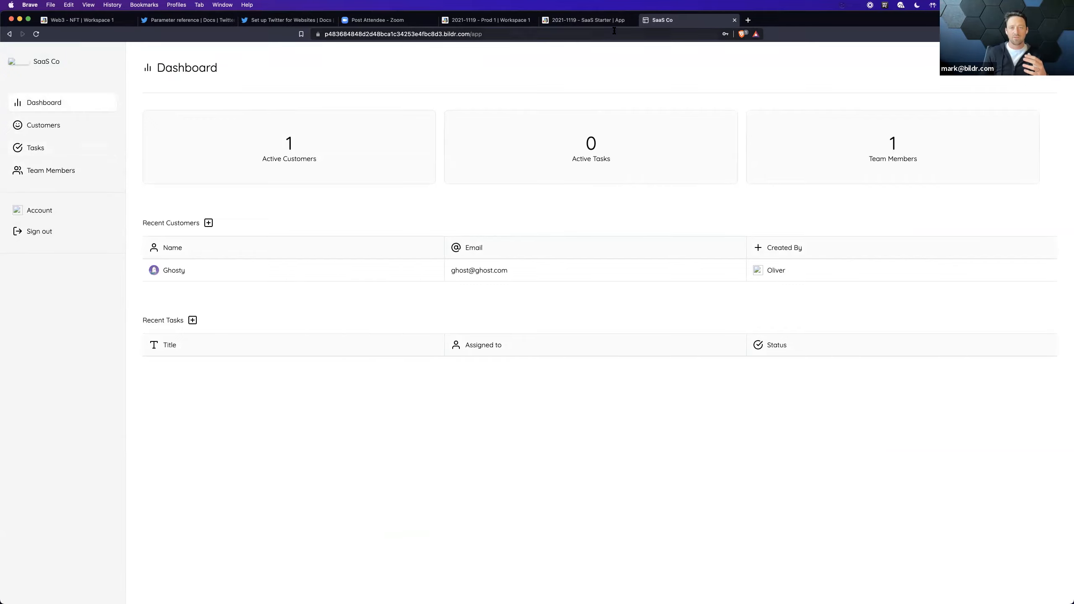
Step: Switch back to the SaaS Starter project in Bildr Studio and view the App - Content container among the neighbouring pages
{"action": "left_click", "coordinate": [592, 20]}
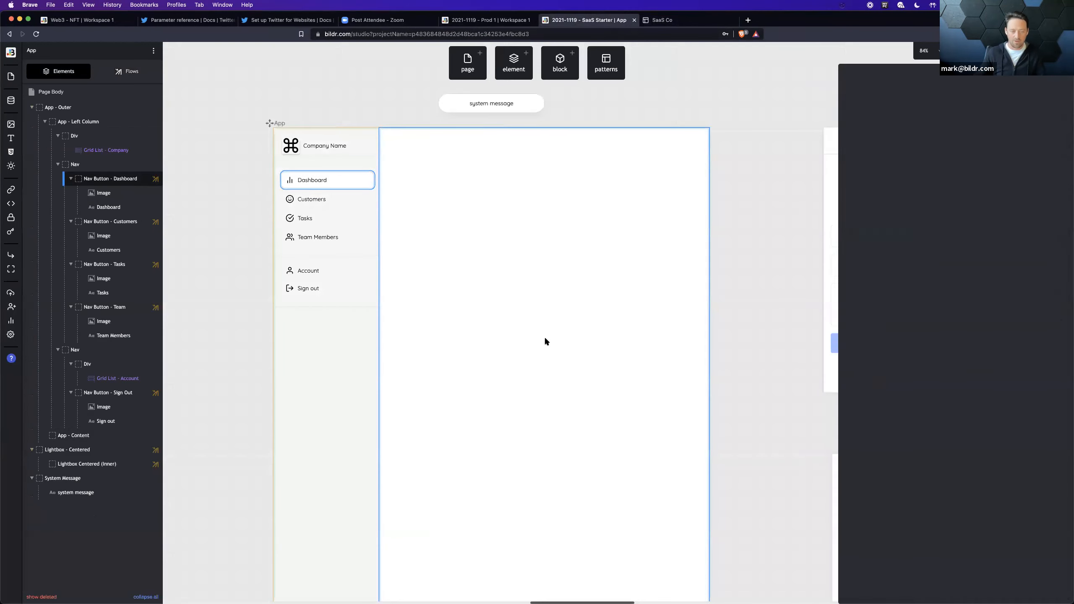
{"action": "left_click", "coordinate": [545, 338]}
{"action": "key", "text": "super+minus"}
{"action": "key", "text": "super+minus"}
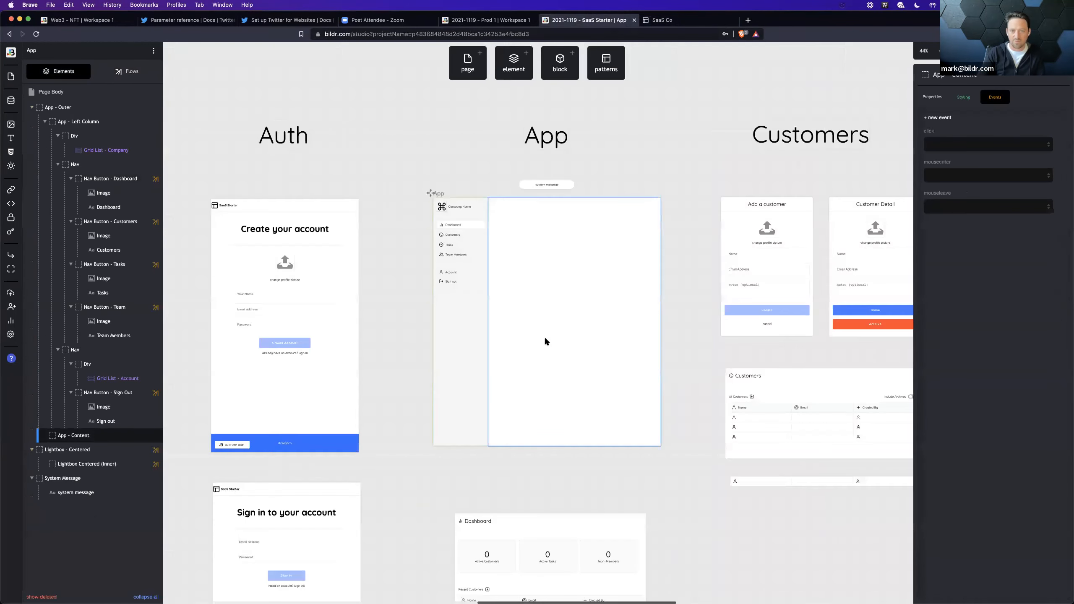
Step: Trace the App page's Page Load flow into its nested Page Binding flow and examine the actions
{"action": "key", "text": "super+minus"}
{"action": "scroll", "coordinate": [726, 401], "scroll_direction": "right", "scroll_amount": 5}
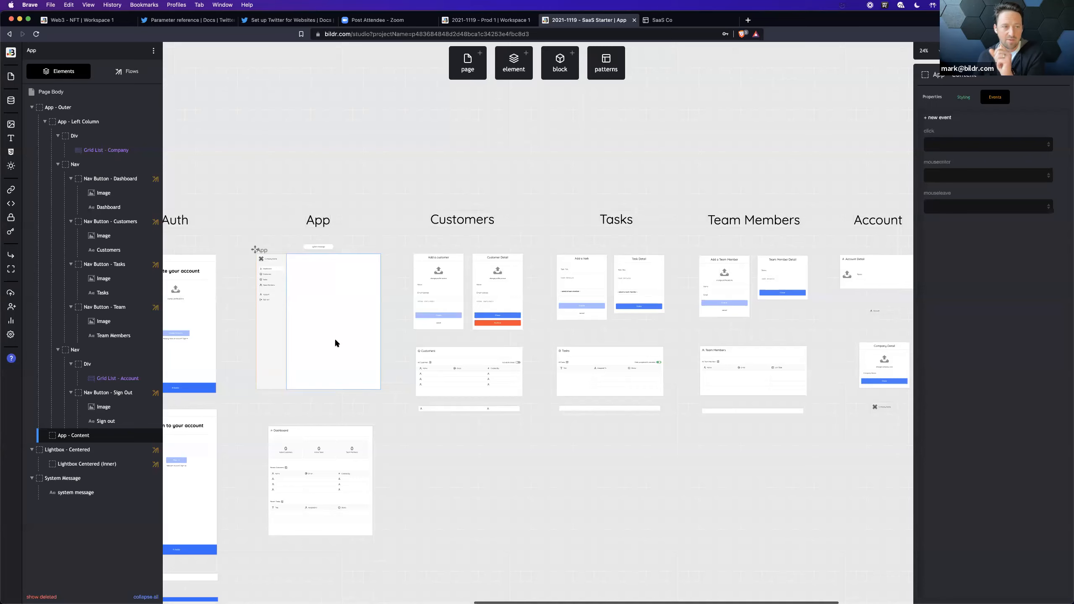
{"action": "left_click", "coordinate": [278, 348]}
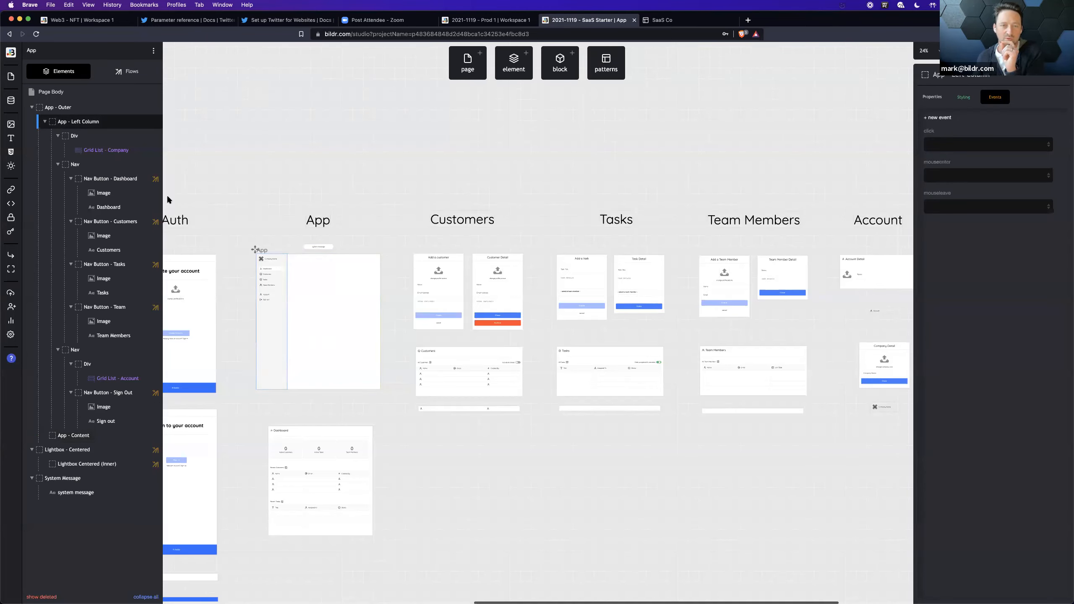
{"action": "left_click", "coordinate": [120, 72]}
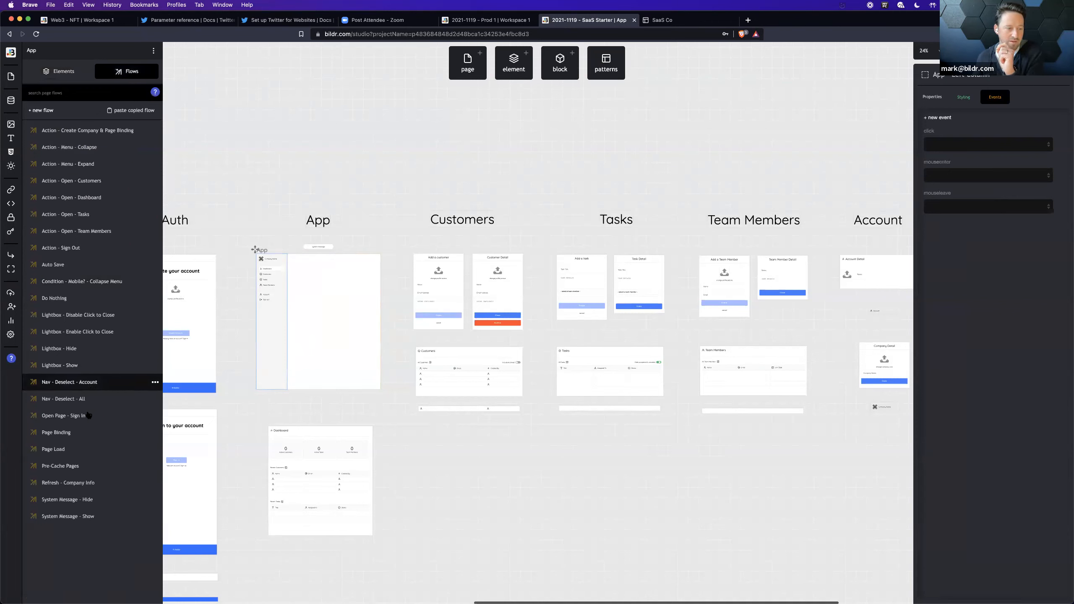
{"action": "left_click", "coordinate": [80, 450]}
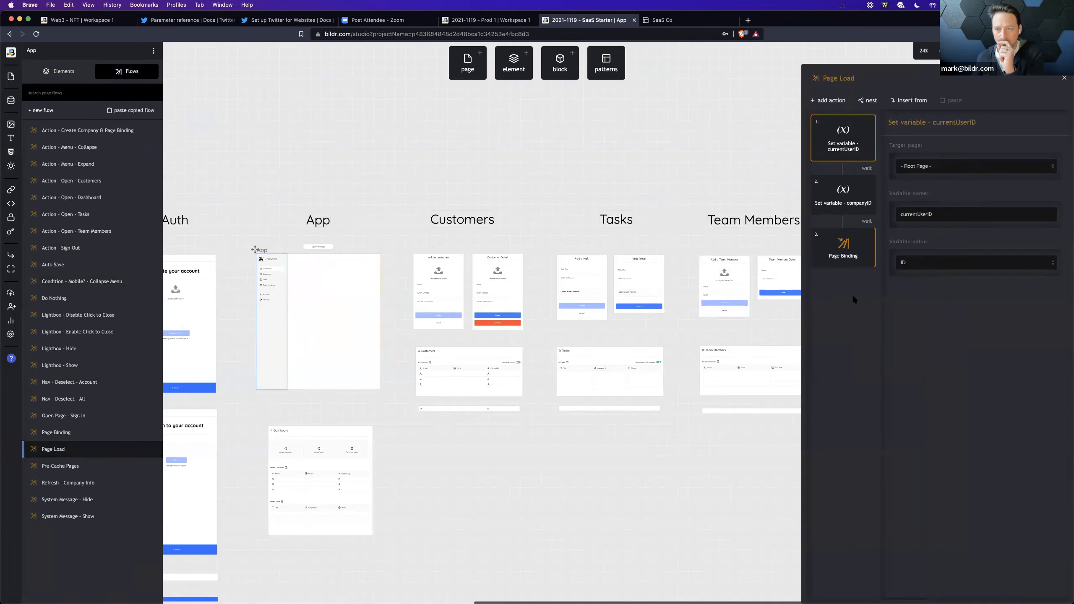
{"action": "double_click", "coordinate": [833, 244]}
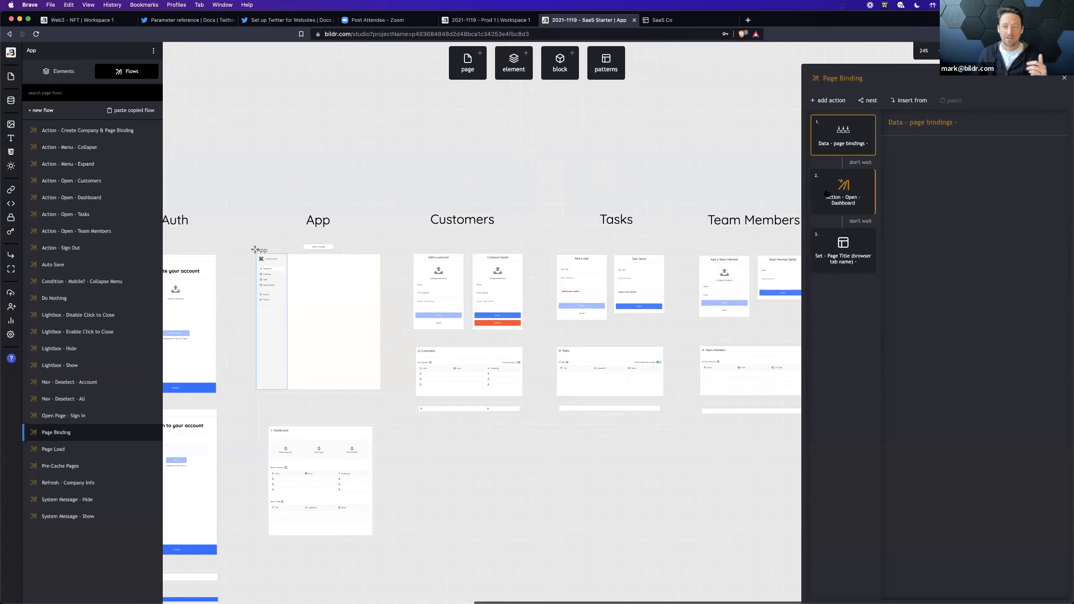
Step: Inspect the Dashboard page's Cache All Data flow, starting with its Set variable - allCustomers action
{"action": "left_click", "coordinate": [319, 429]}
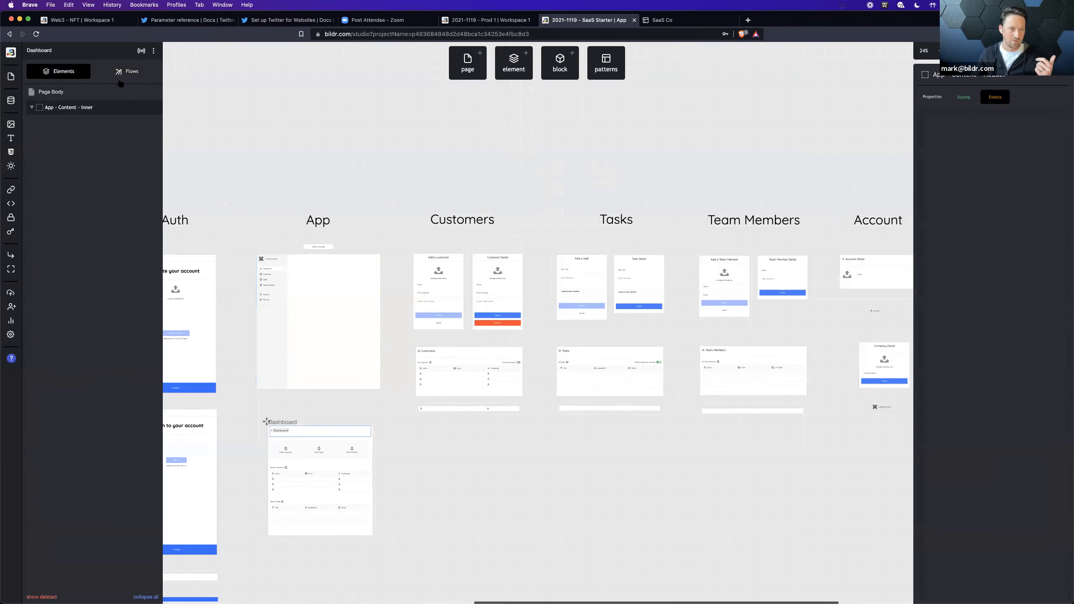
{"action": "left_click", "coordinate": [126, 71]}
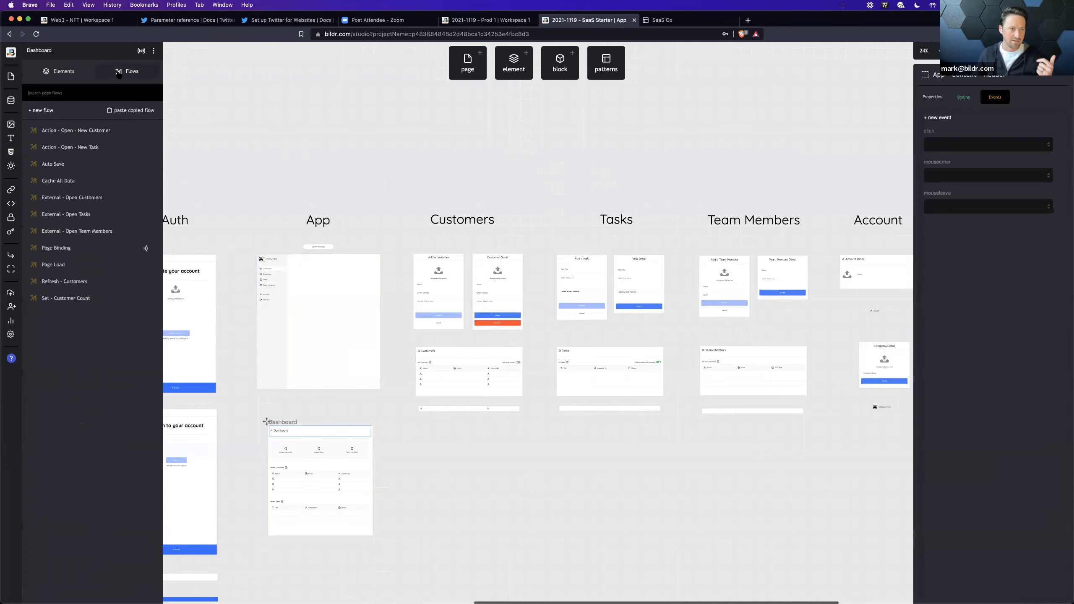
{"action": "left_click", "coordinate": [94, 181]}
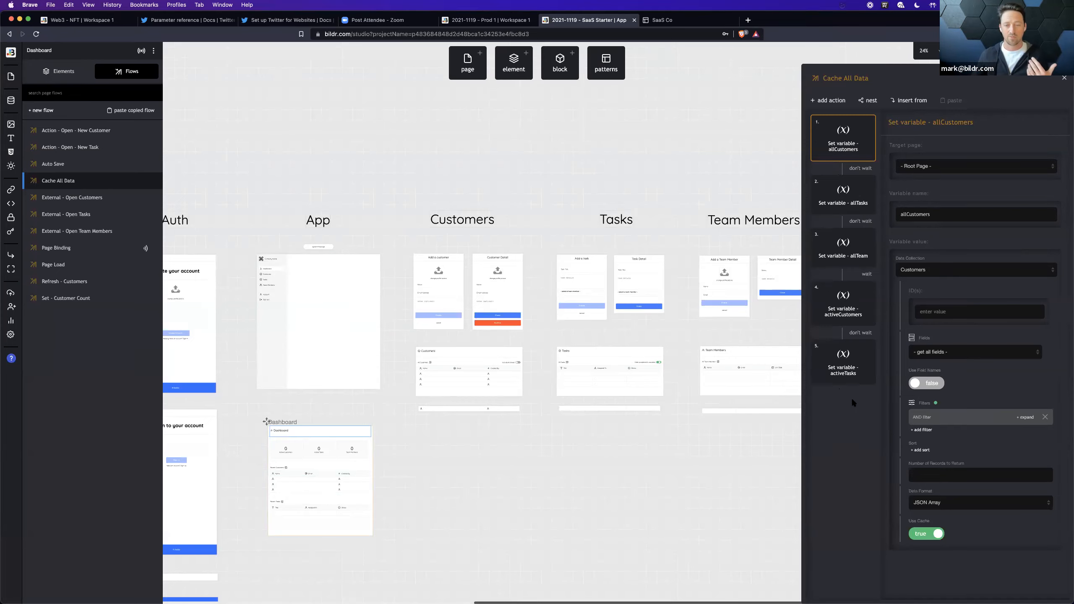
Step: Switch to the live SaaS Co app, reload it on the Dashboard and view the Customers page
{"action": "left_click", "coordinate": [673, 24]}
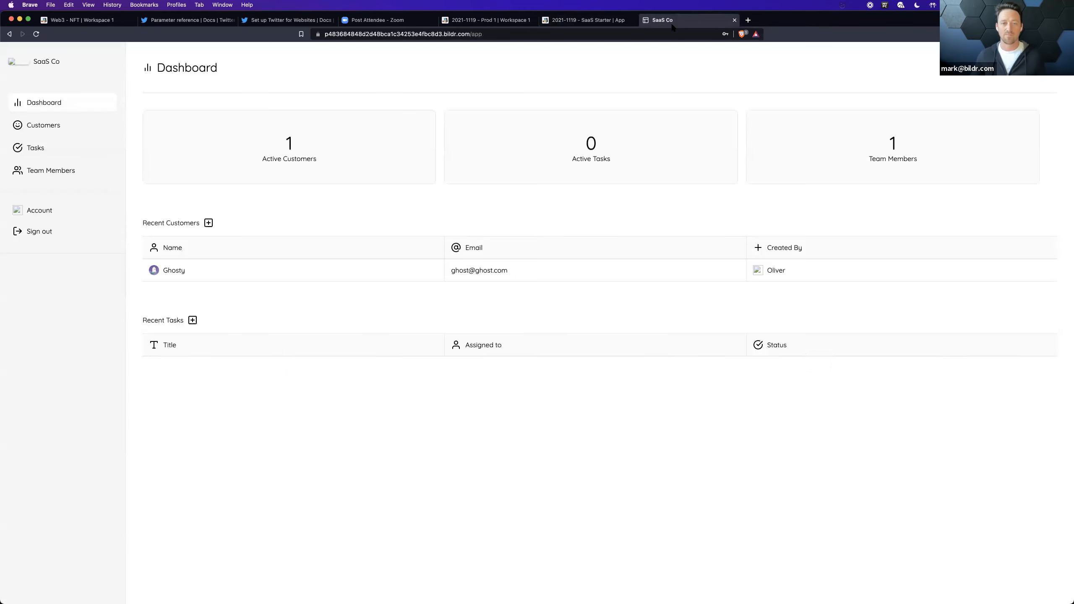
{"action": "key", "text": "super+r"}
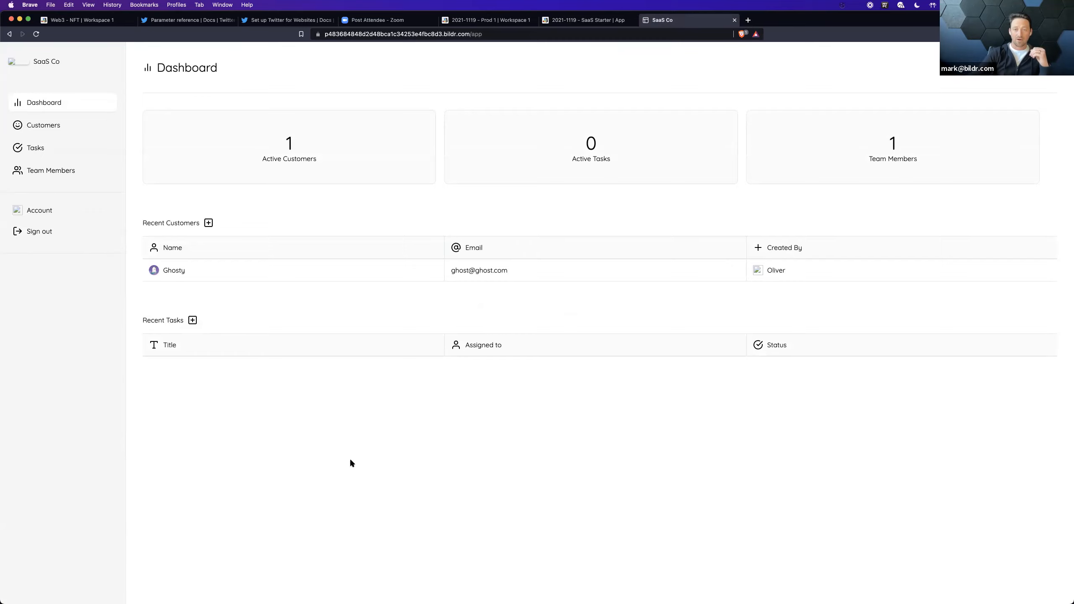
{"action": "left_click", "coordinate": [67, 123]}
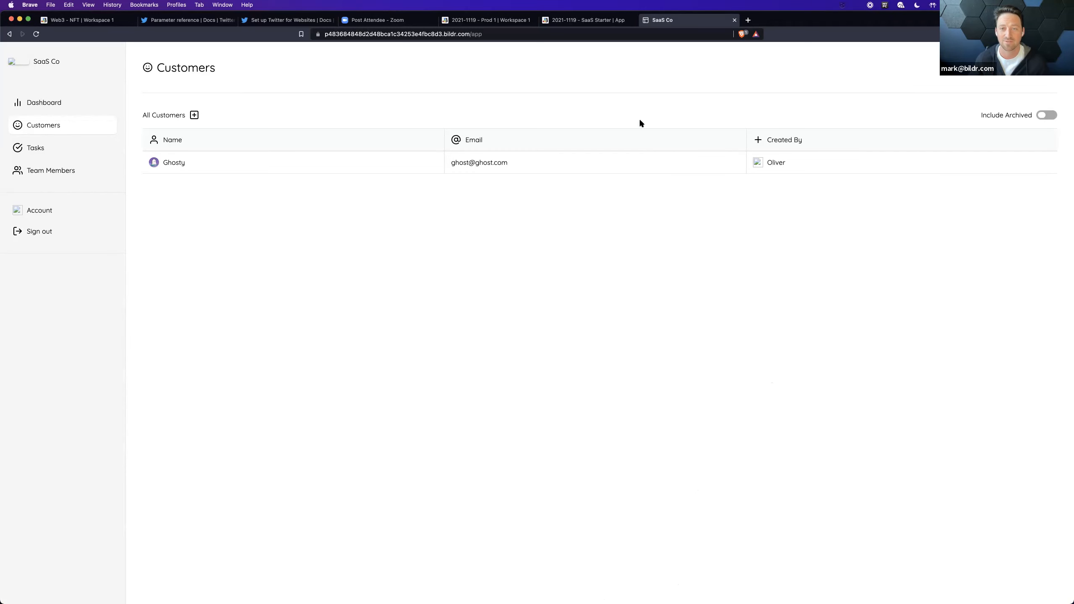
Step: Return to the SaaS Starter project in Bildr Studio and examine the activeCustomers variable action in Cache All Data
{"action": "key", "text": "ctrl+shift+Tab"}
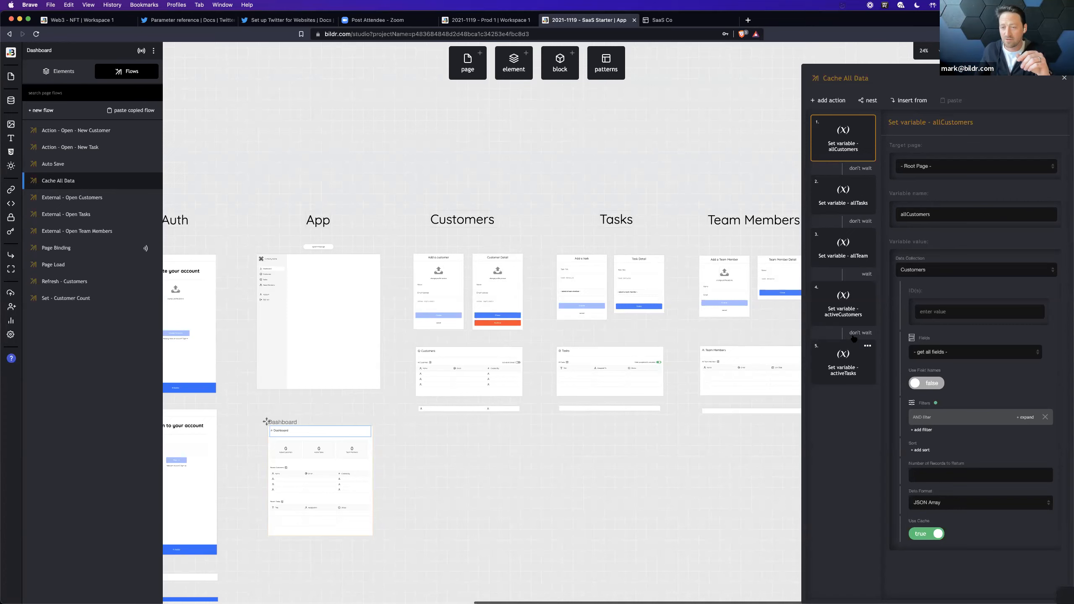
{"action": "left_click", "coordinate": [846, 314]}
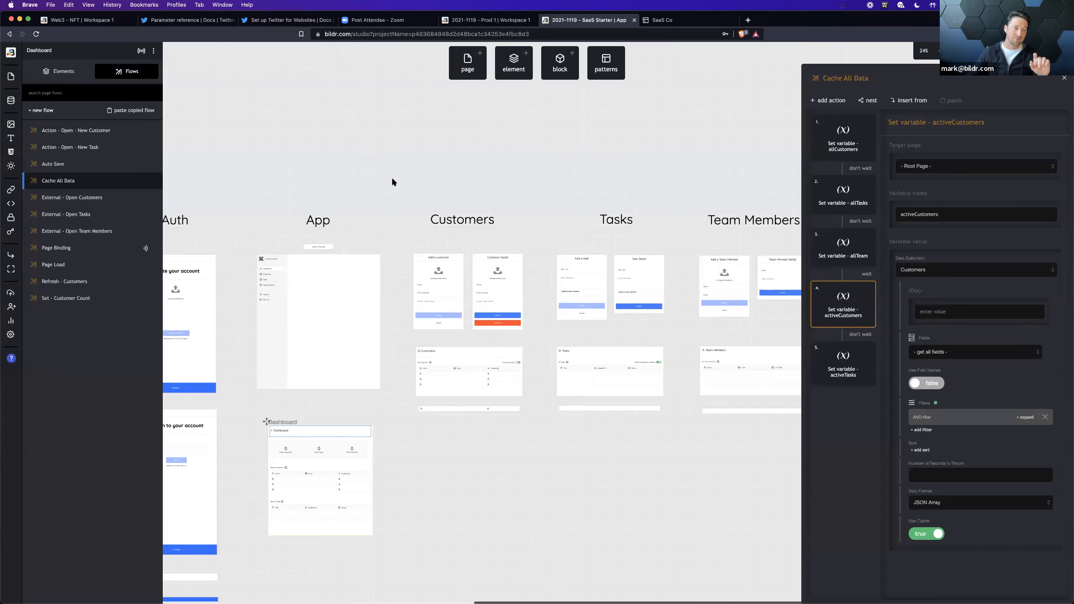
Step: Review the Companies data collection's settings for user restrictions and child collections, then close the collection
{"action": "left_click", "coordinate": [11, 101]}
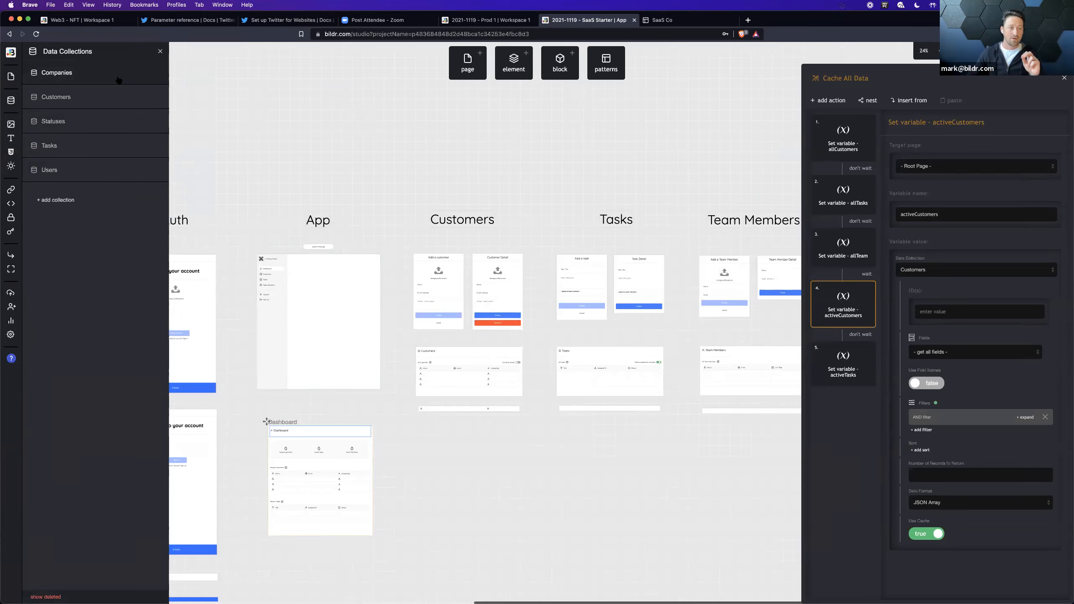
{"action": "left_click", "coordinate": [106, 72]}
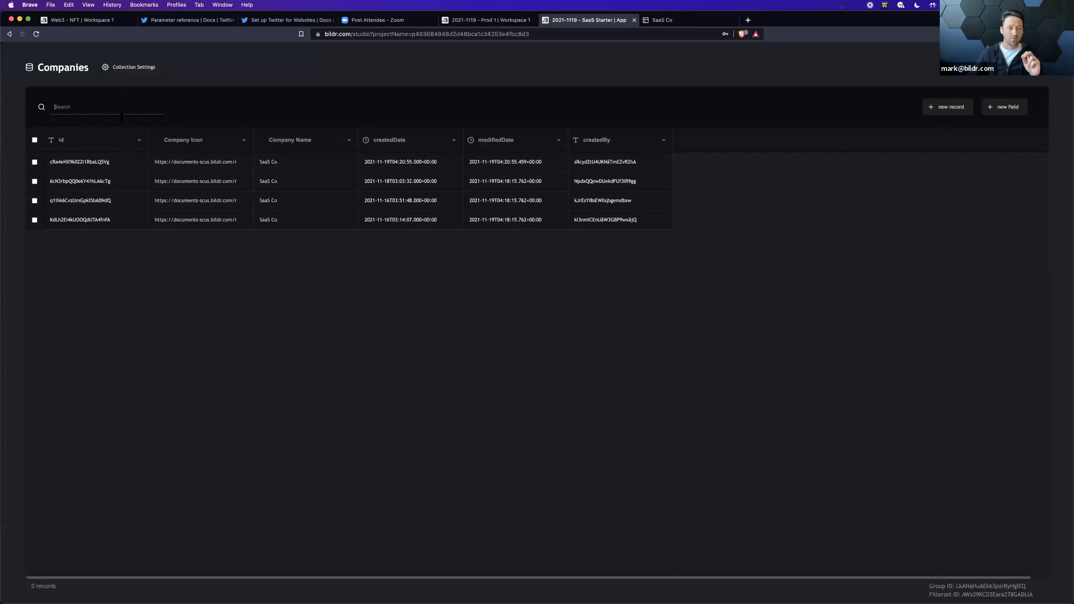
{"action": "left_click", "coordinate": [120, 67]}
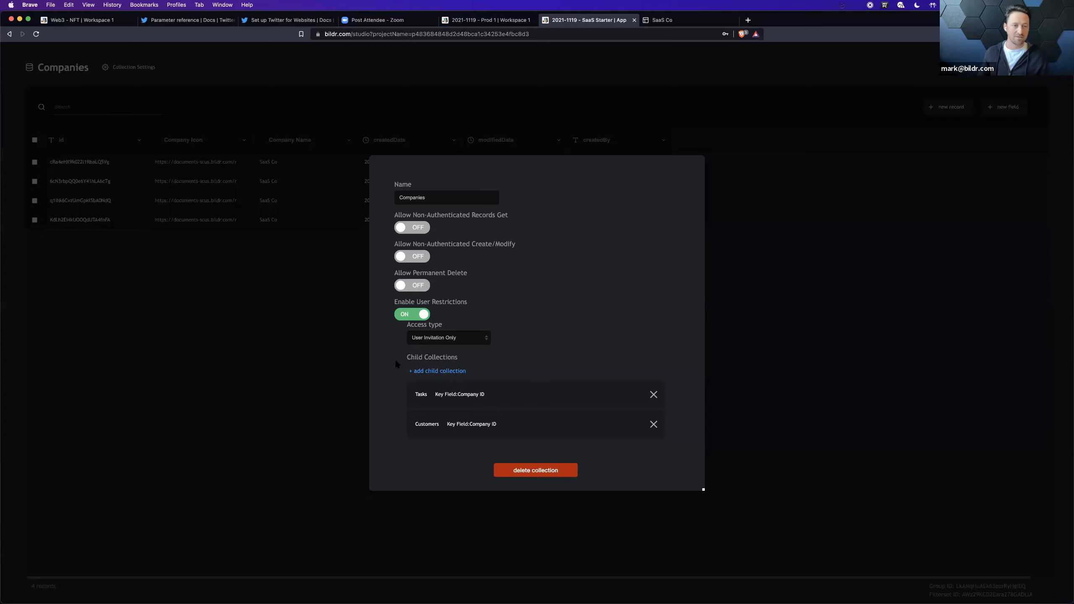
{"action": "left_click", "coordinate": [198, 361]}
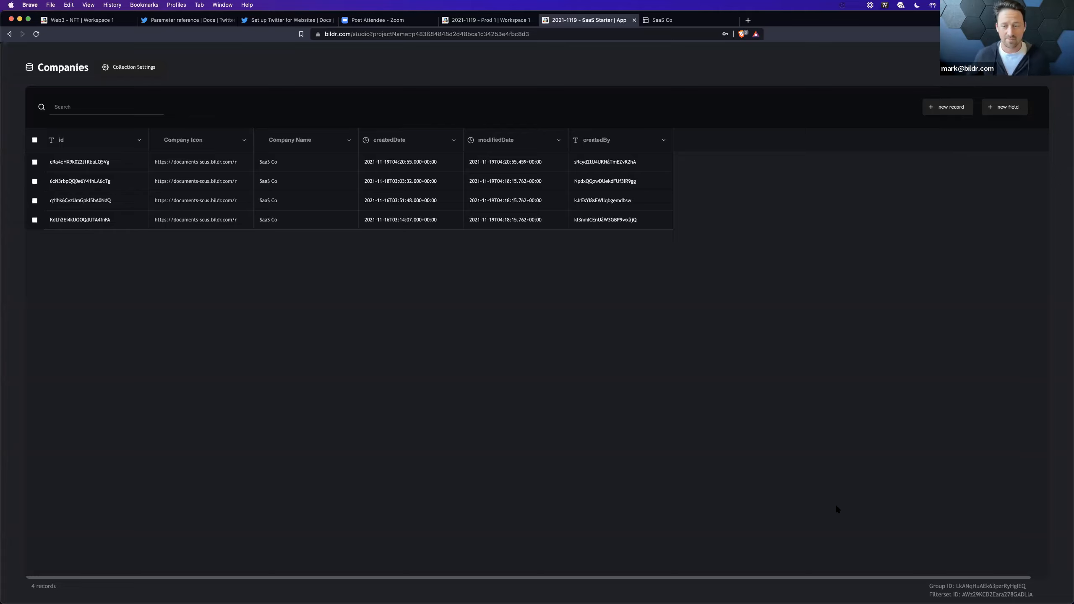
{"action": "left_click", "coordinate": [1041, 67]}
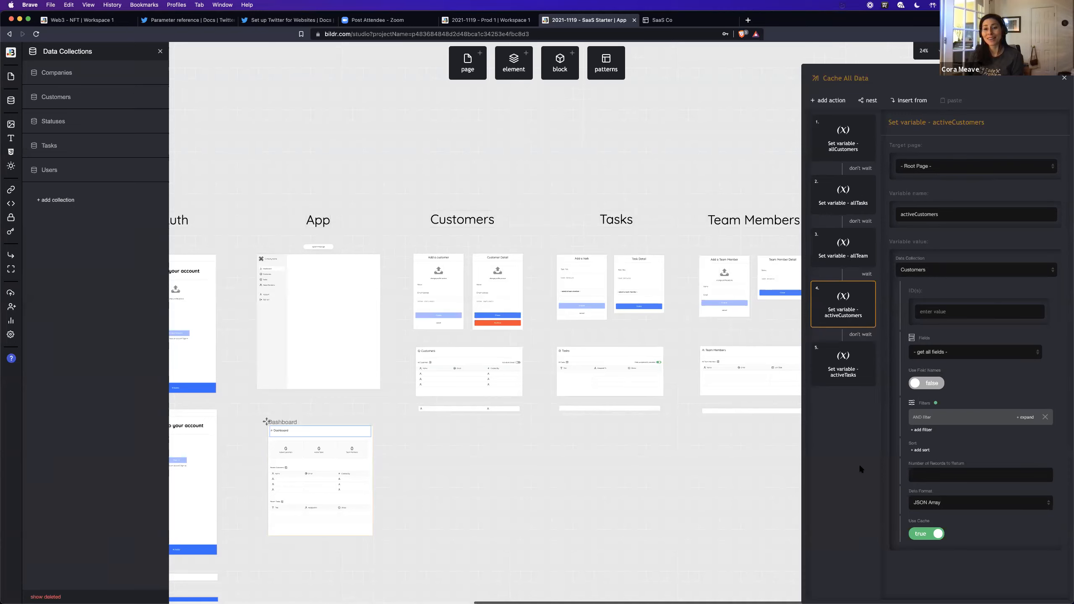
Step: Locate the Team Member - Add page on the canvas and select its Create button for a close view
{"action": "scroll", "coordinate": [488, 393], "scroll_direction": "right", "scroll_amount": 10}
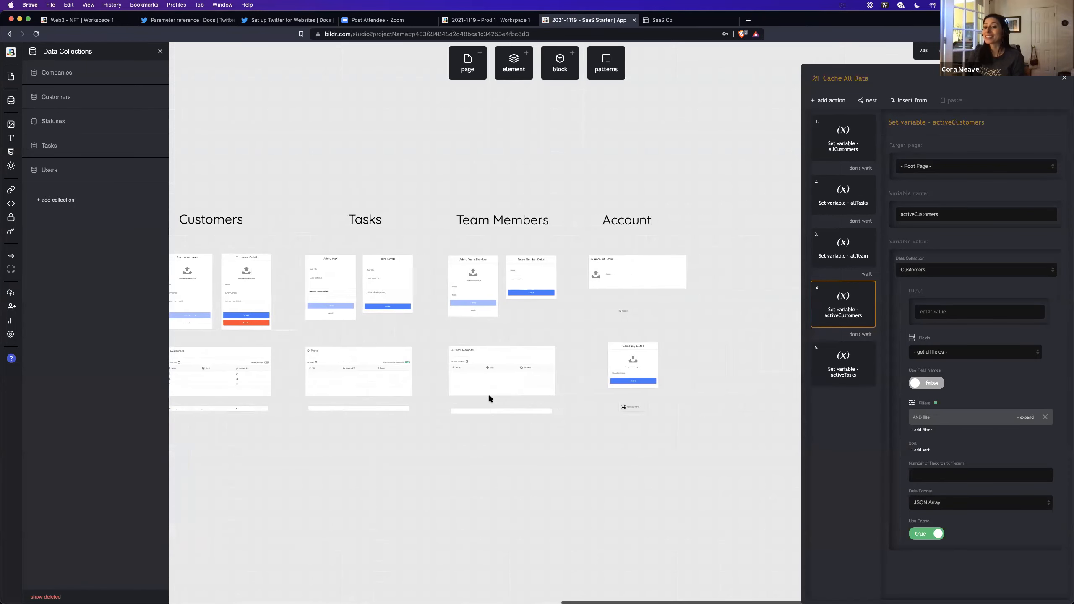
{"action": "scroll", "coordinate": [598, 368], "scroll_direction": "left", "scroll_amount": 10}
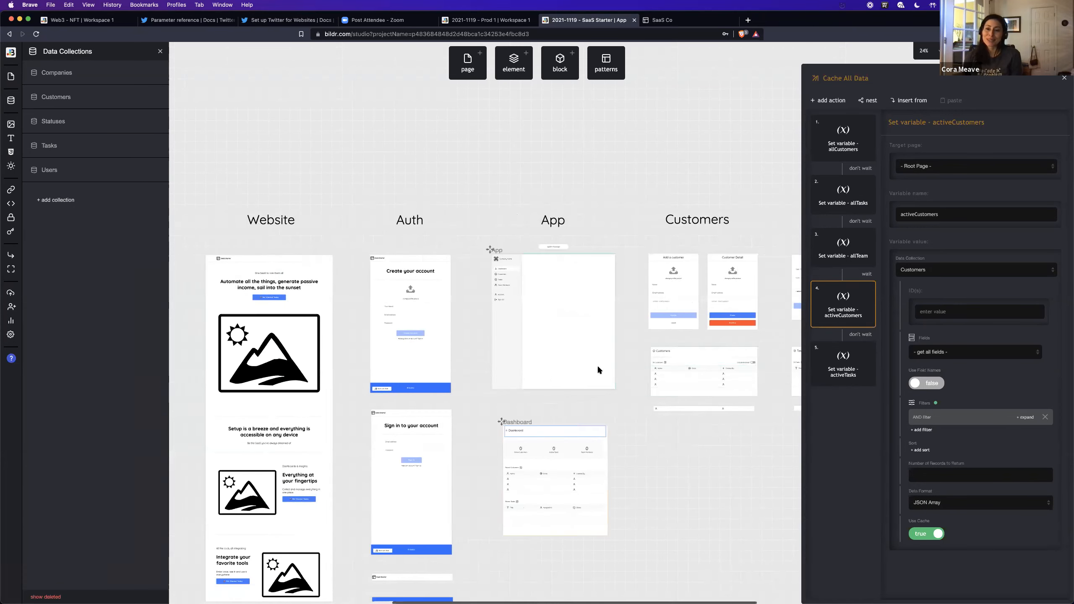
{"action": "scroll", "coordinate": [597, 367], "scroll_direction": "right", "scroll_amount": 15}
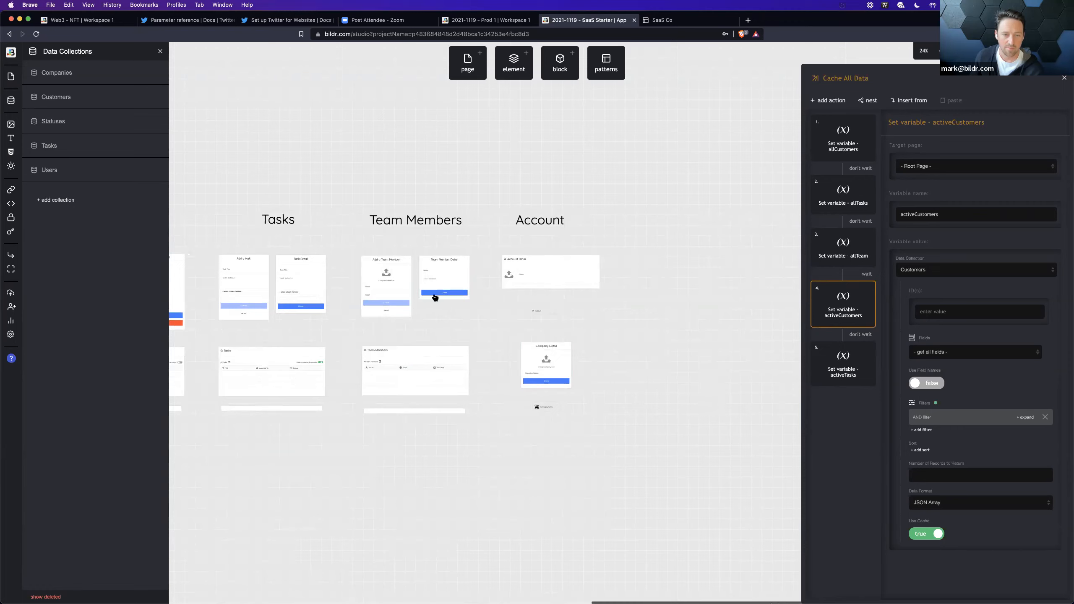
{"action": "left_click", "coordinate": [398, 304]}
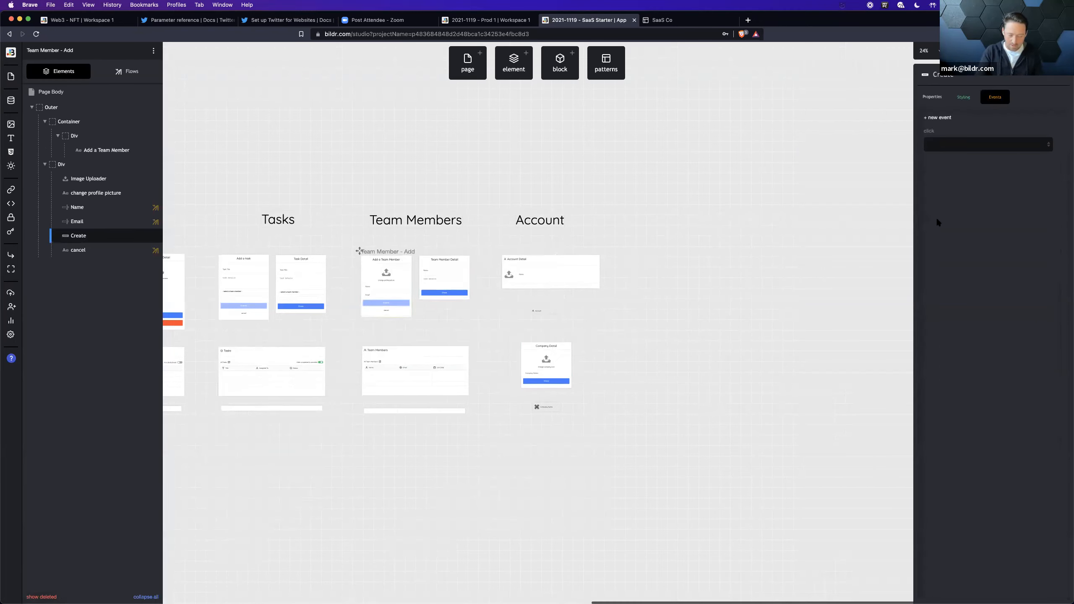
{"action": "key", "text": "super+equal"}
{"action": "key", "text": "super+equal"}
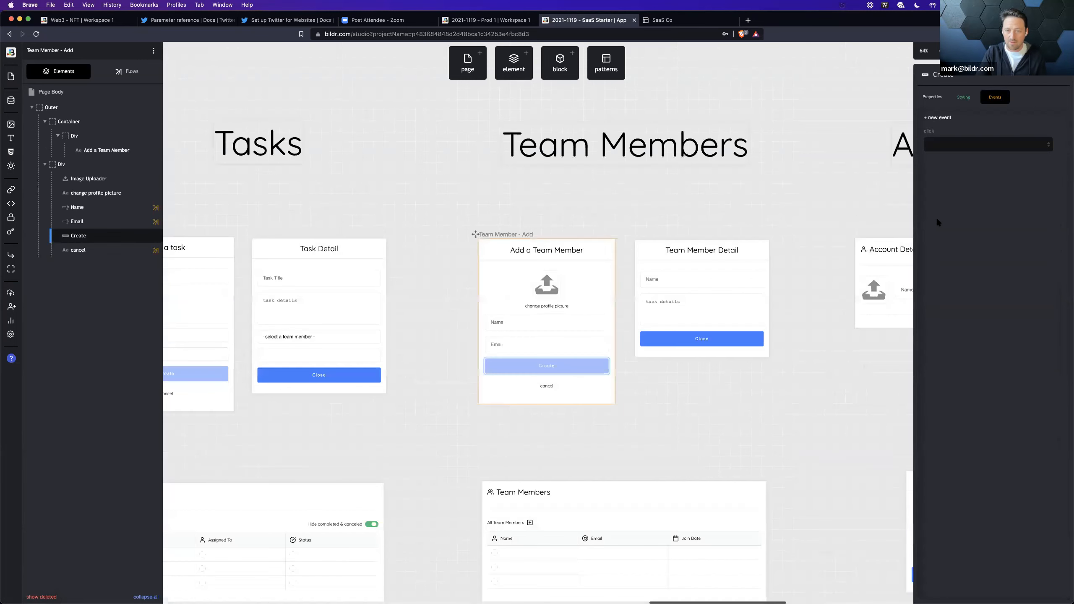
{"action": "key", "text": "super+equal"}
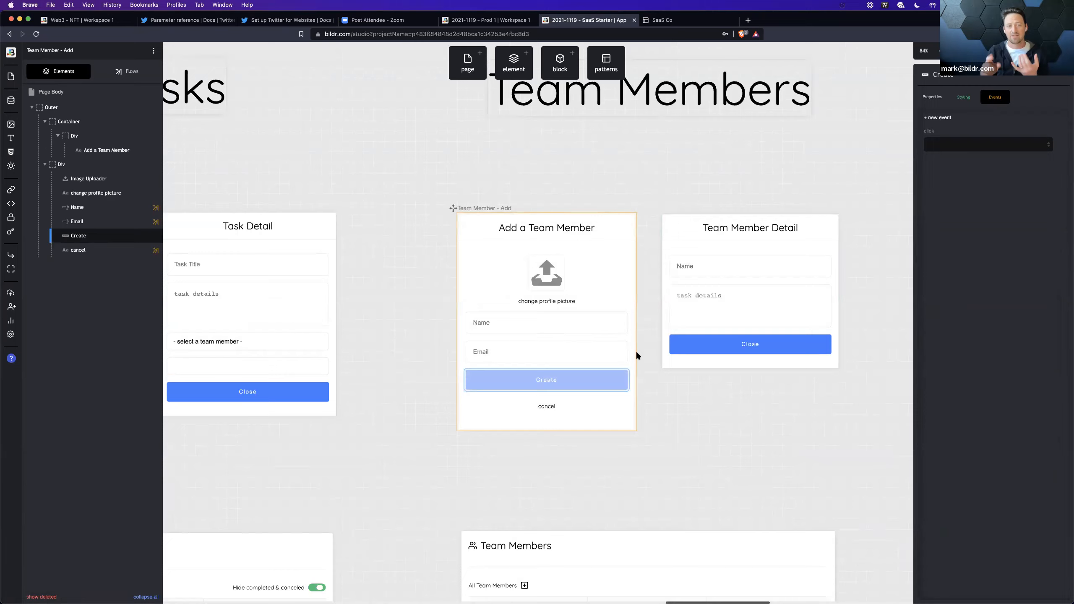
Step: Switch to the live SaaS Co app and open the Add a Team Member form from the Team Members page
{"action": "left_click", "coordinate": [656, 21]}
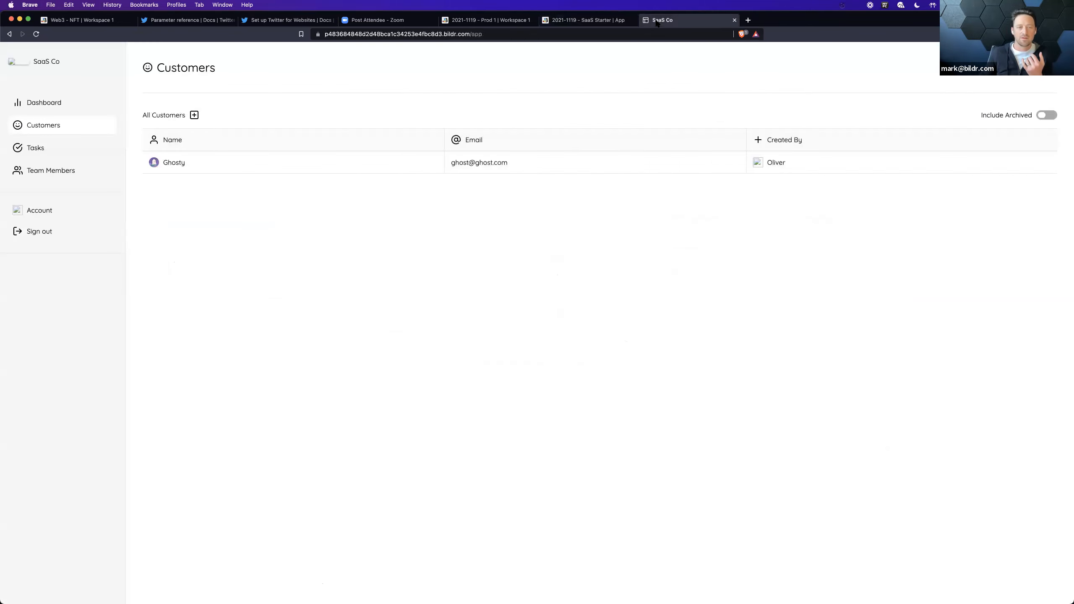
{"action": "left_click", "coordinate": [64, 171]}
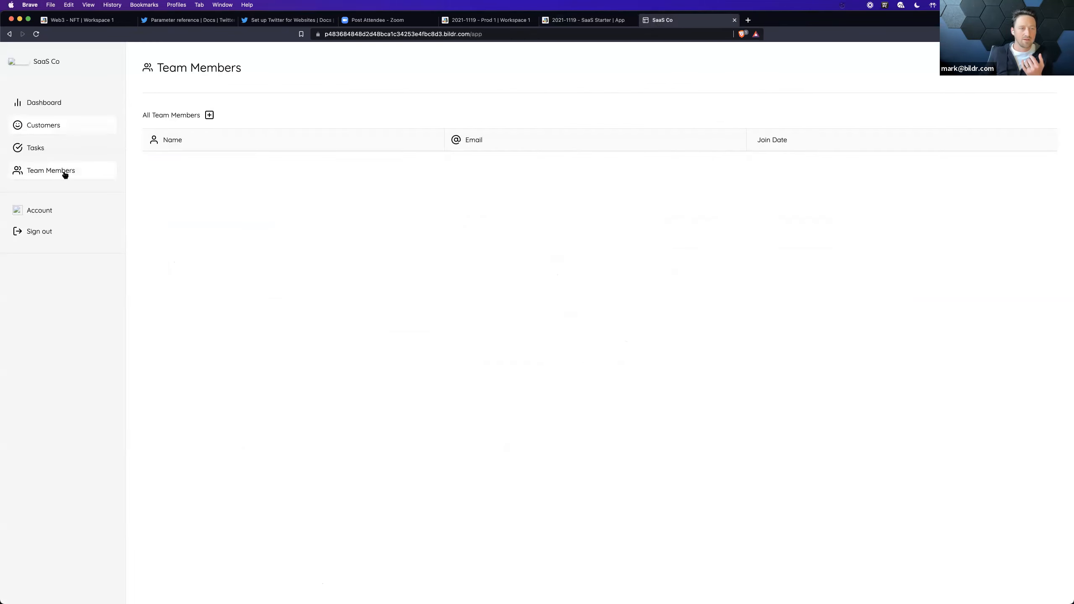
{"action": "left_click", "coordinate": [209, 116]}
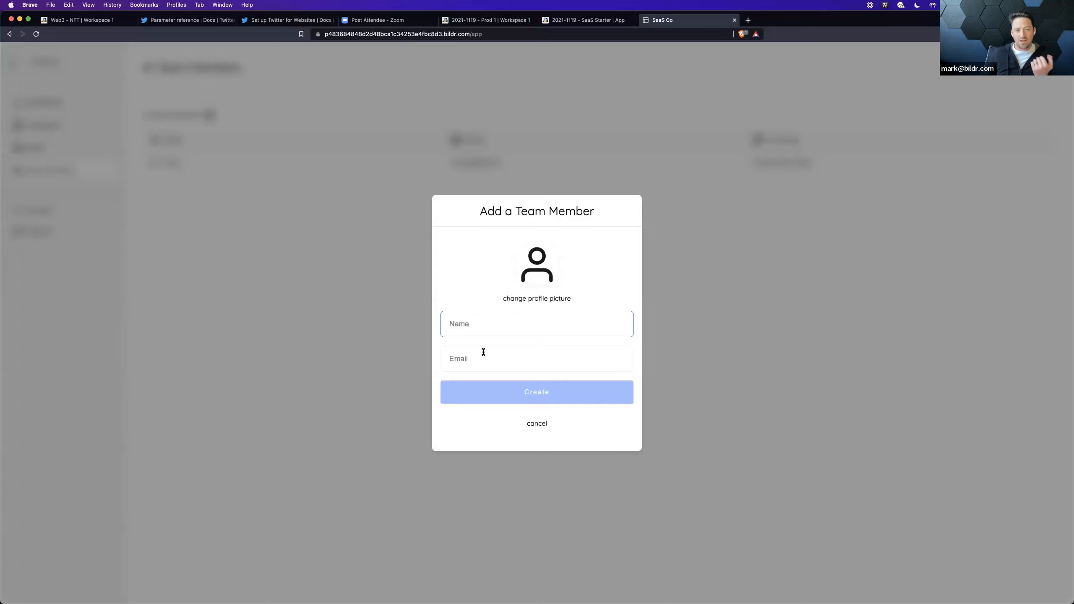
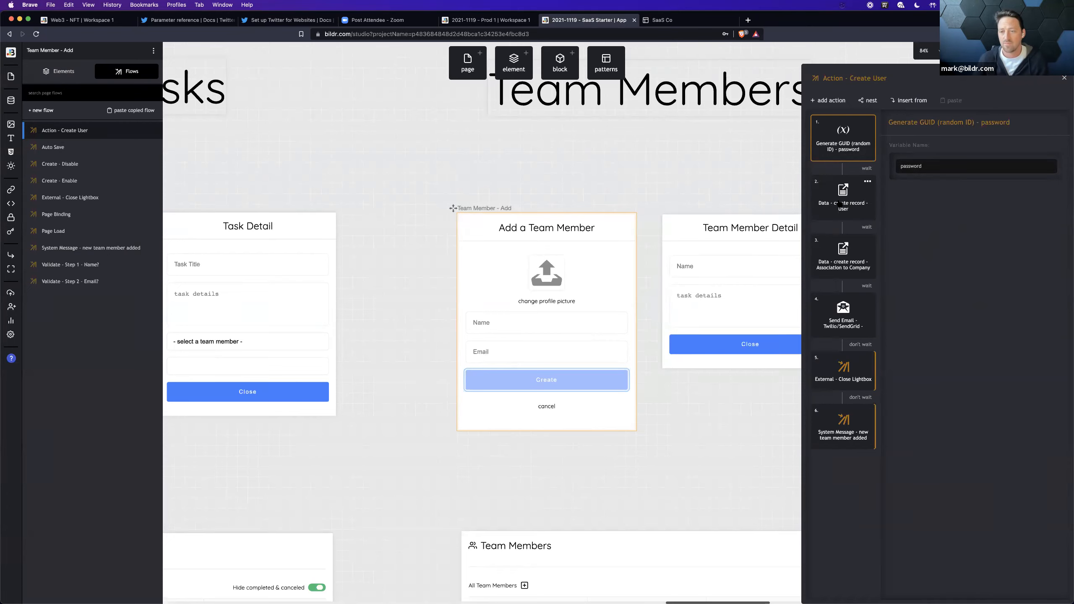
Step: Examine the field mappings of the create-record User action in the Action - Create User flow, down to the password mapping
{"action": "left_click", "coordinate": [843, 205]}
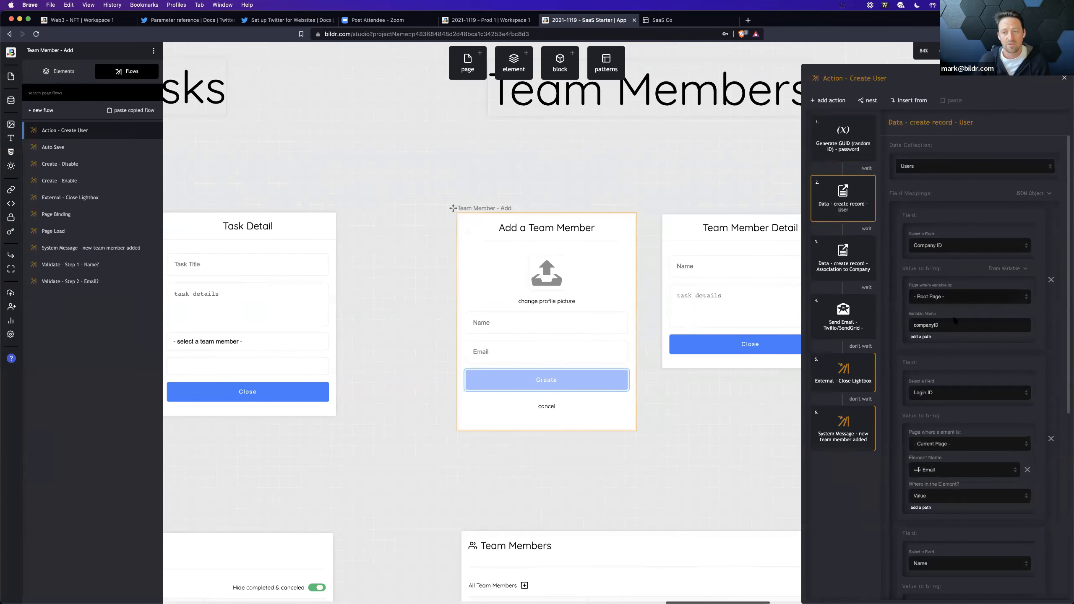
{"action": "scroll", "coordinate": [943, 313], "scroll_direction": "down", "scroll_amount": 5}
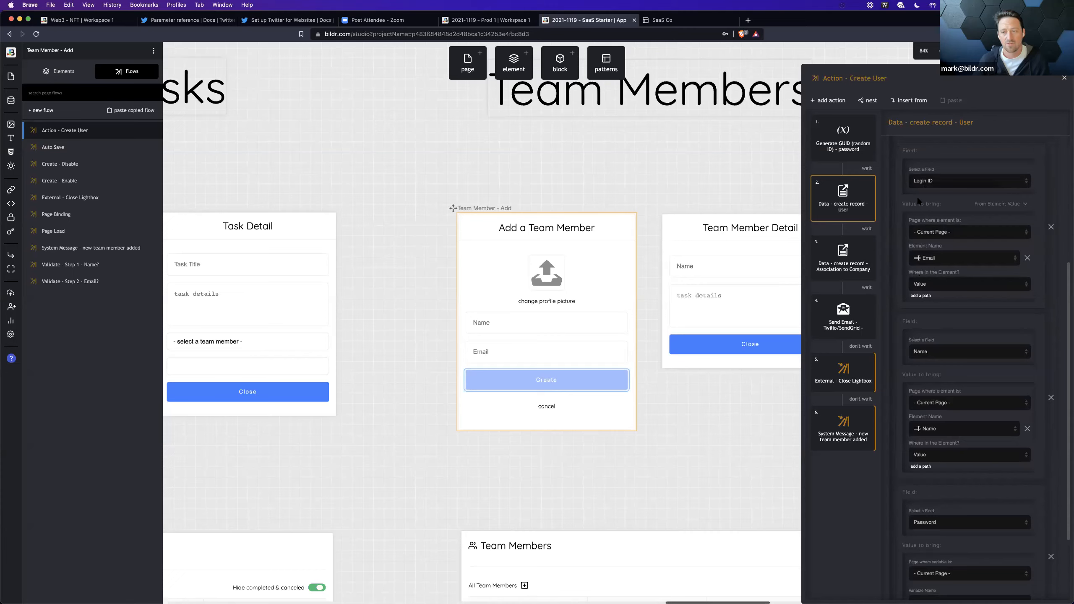
{"action": "scroll", "coordinate": [953, 328], "scroll_direction": "down", "scroll_amount": 2}
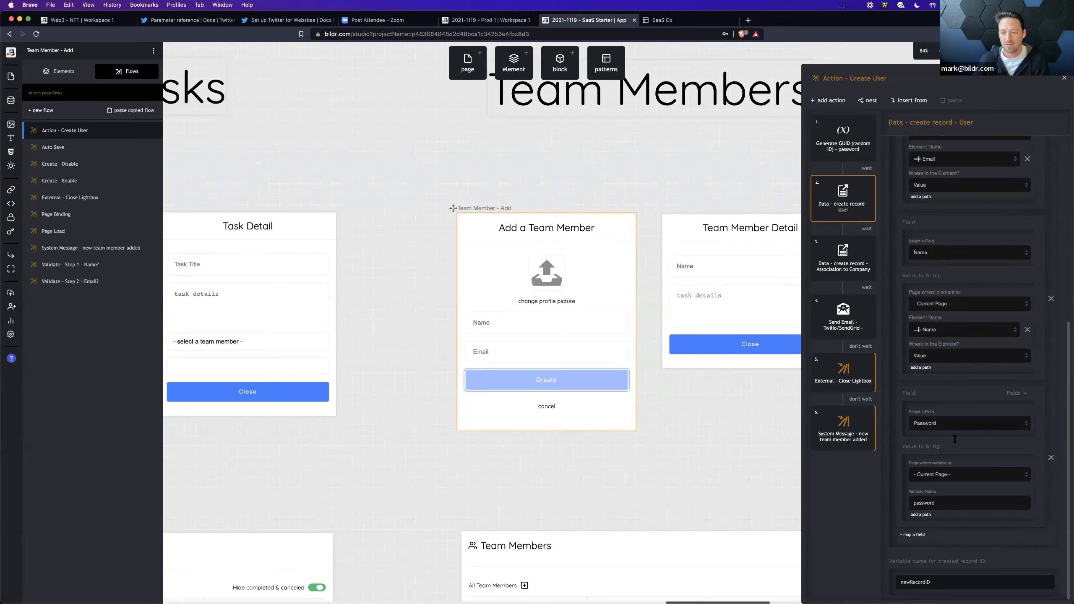
Step: Review the Association to Company action's data collection, record ID, permission and login ID mappings, then close the Create User flow
{"action": "left_click", "coordinate": [833, 269]}
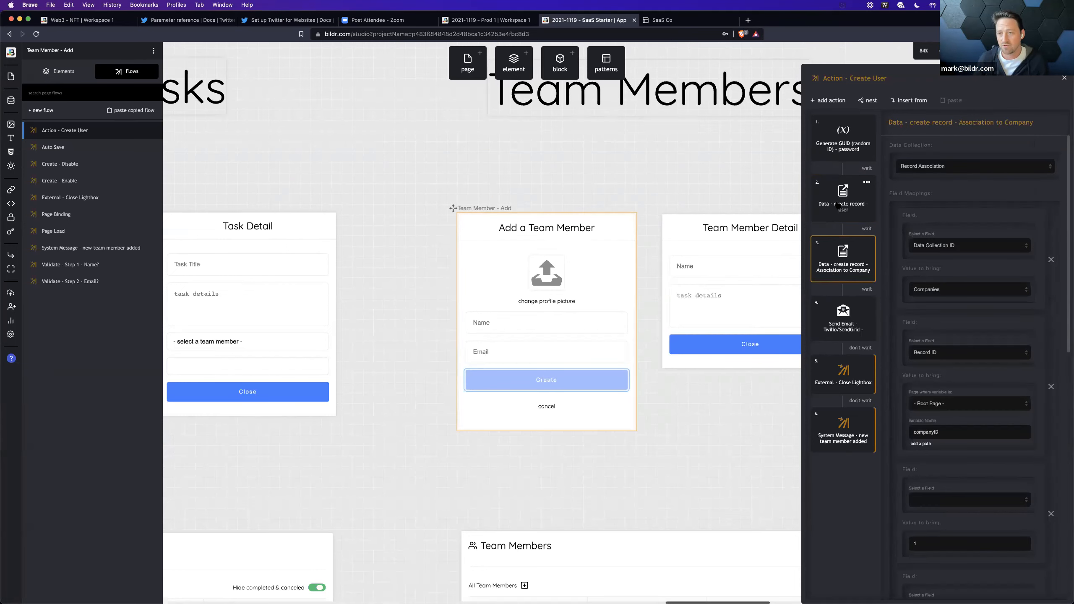
{"action": "left_click", "coordinate": [923, 167]}
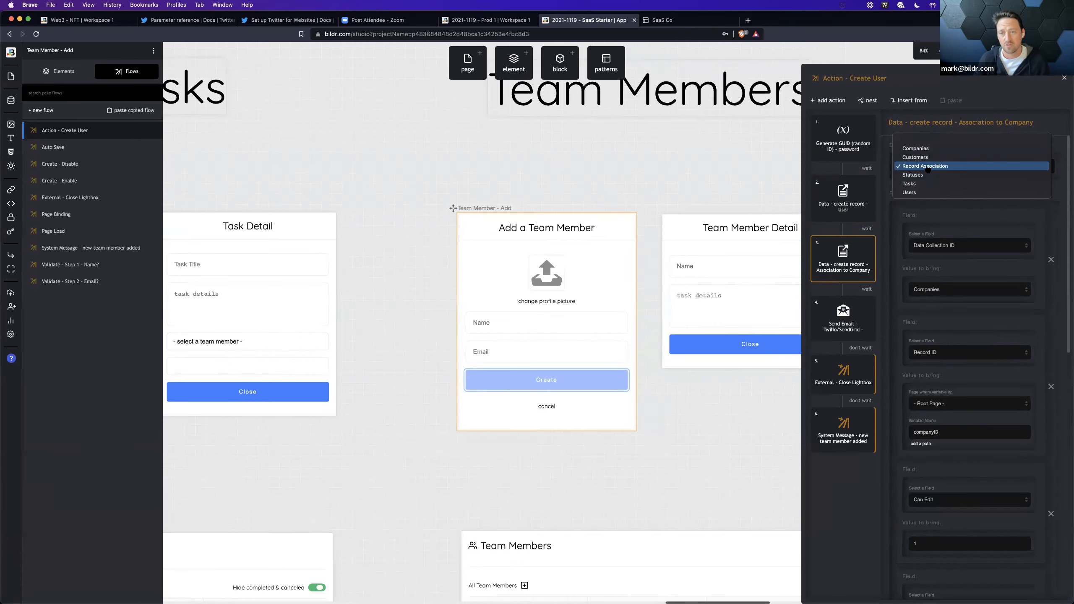
{"action": "left_click", "coordinate": [890, 177]}
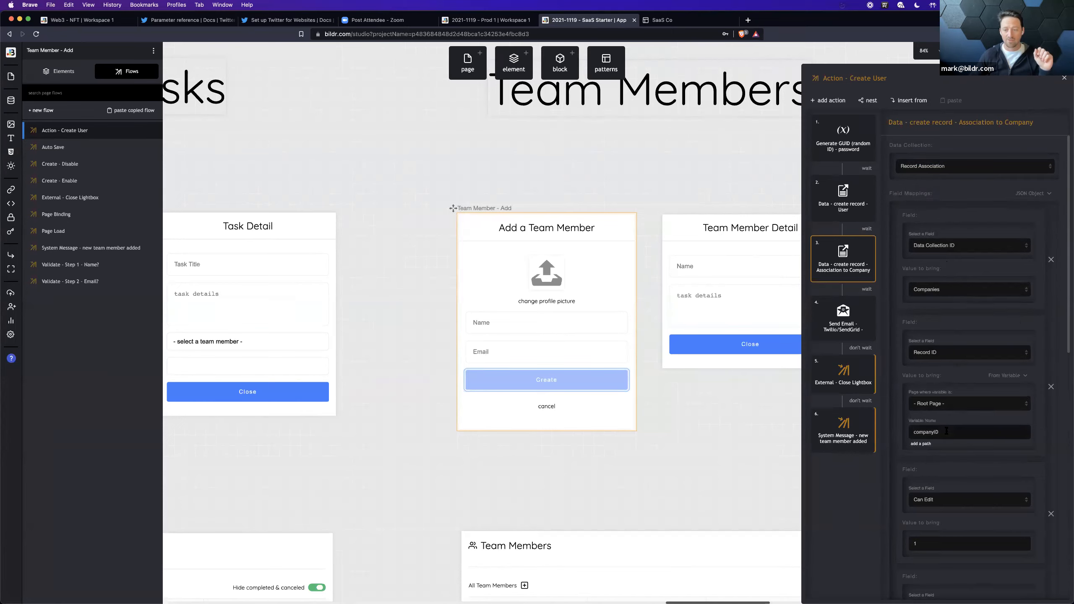
{"action": "scroll", "coordinate": [949, 372], "scroll_direction": "down", "scroll_amount": 4}
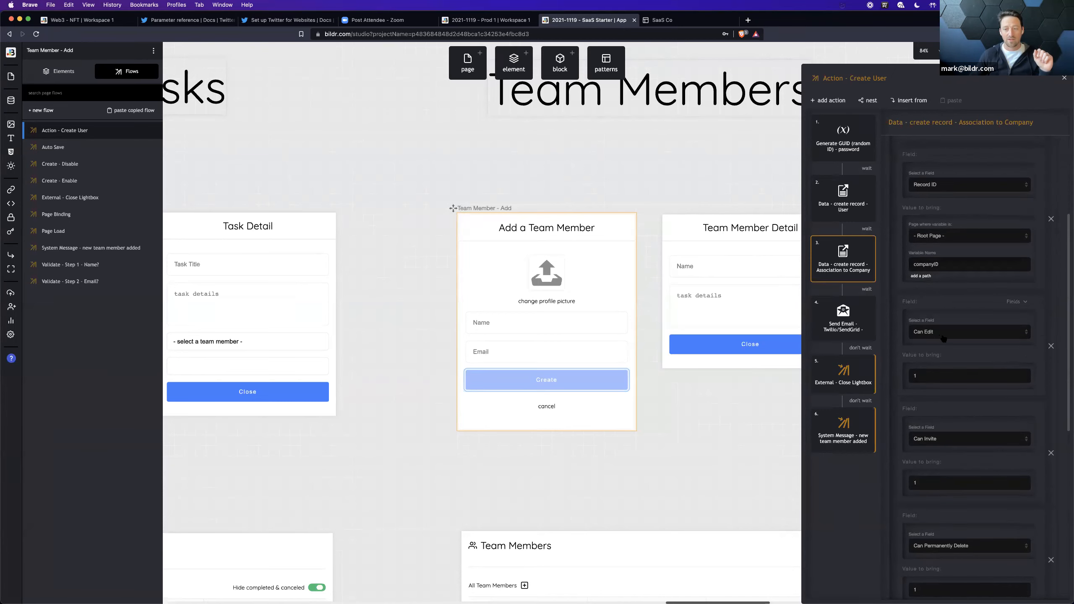
{"action": "scroll", "coordinate": [946, 450], "scroll_direction": "down", "scroll_amount": 4}
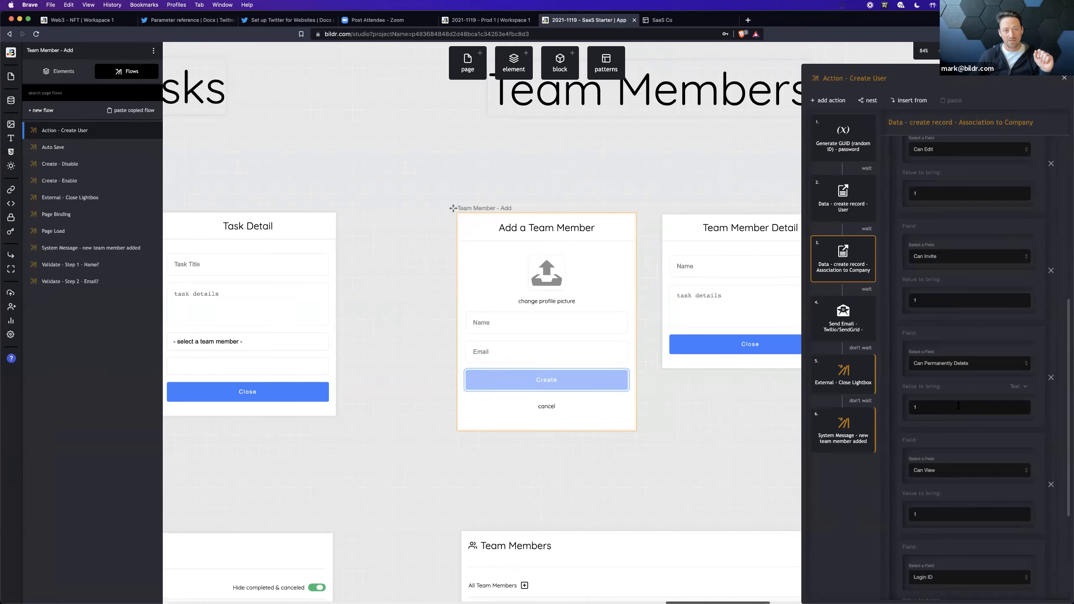
{"action": "scroll", "coordinate": [957, 405], "scroll_direction": "down", "scroll_amount": 4}
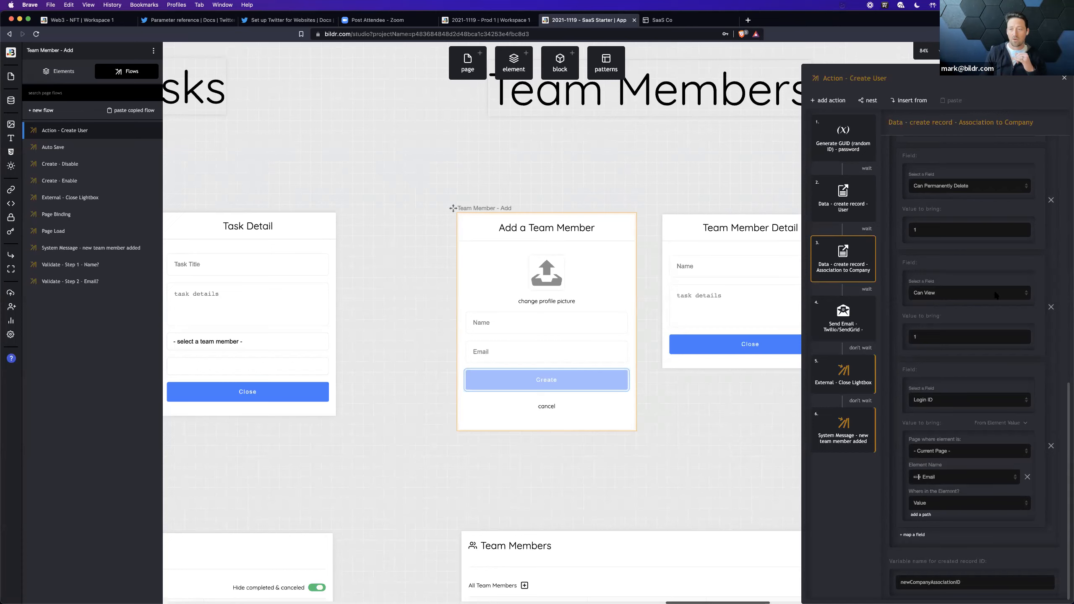
{"action": "scroll", "coordinate": [995, 276], "scroll_direction": "up", "scroll_amount": 3}
{"action": "scroll", "coordinate": [995, 276], "scroll_direction": "up", "scroll_amount": 1}
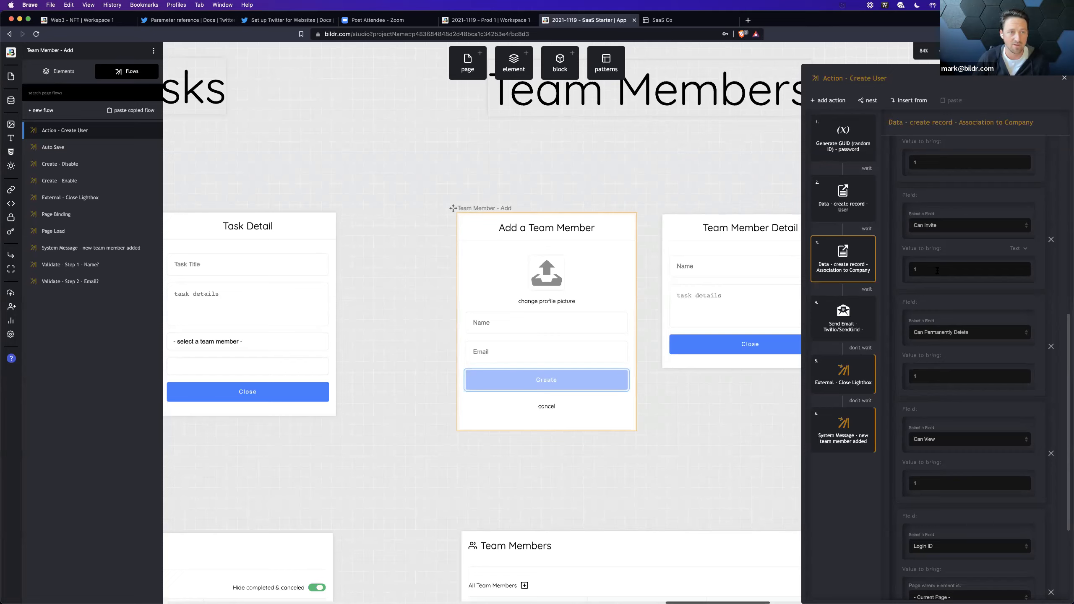
{"action": "left_click", "coordinate": [937, 270]}
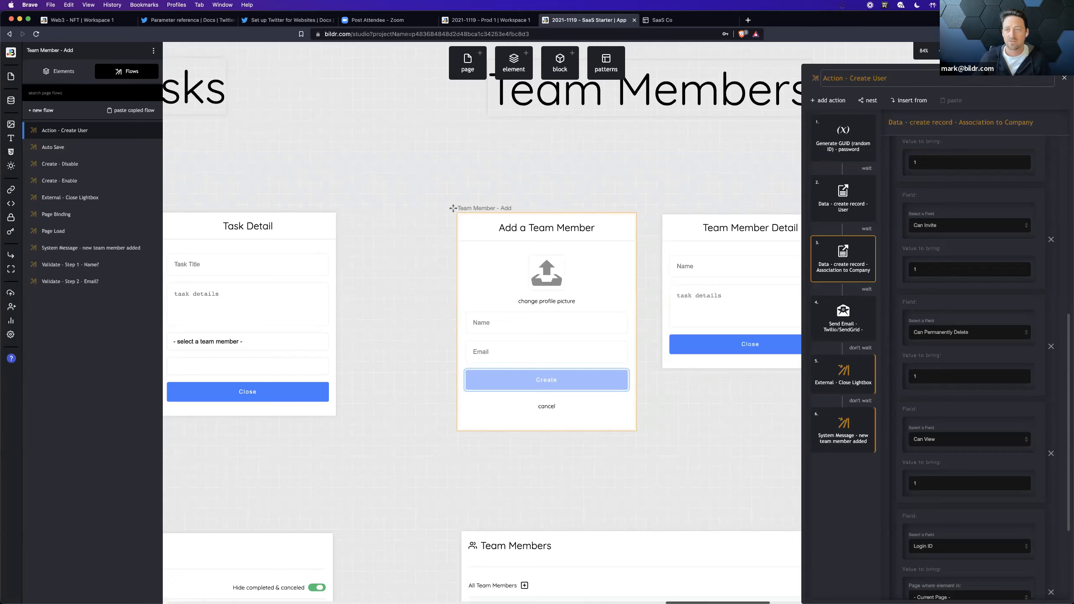
{"action": "left_click", "coordinate": [1064, 78]}
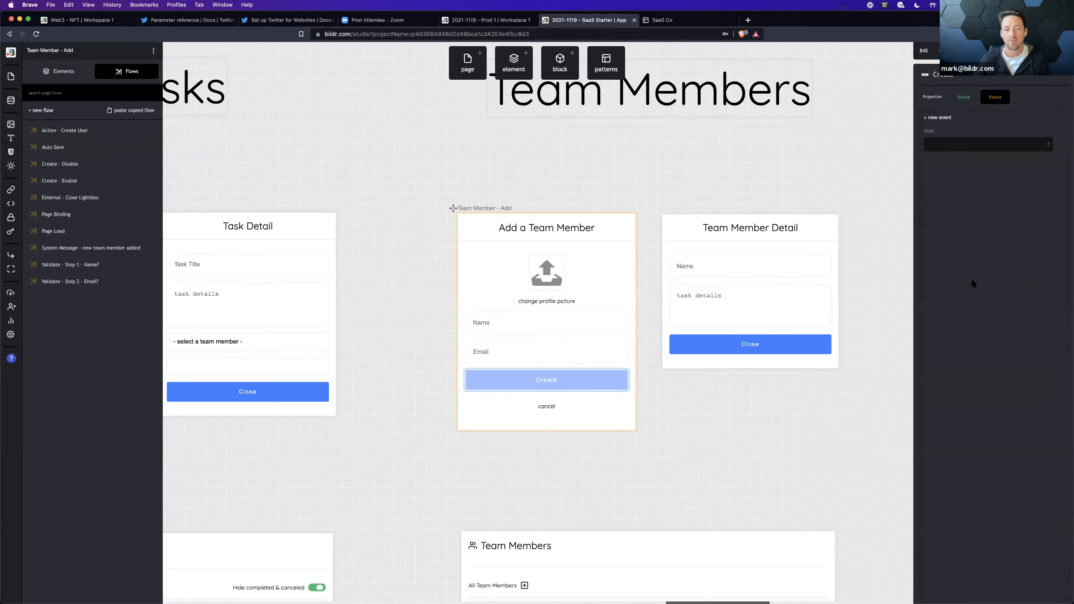
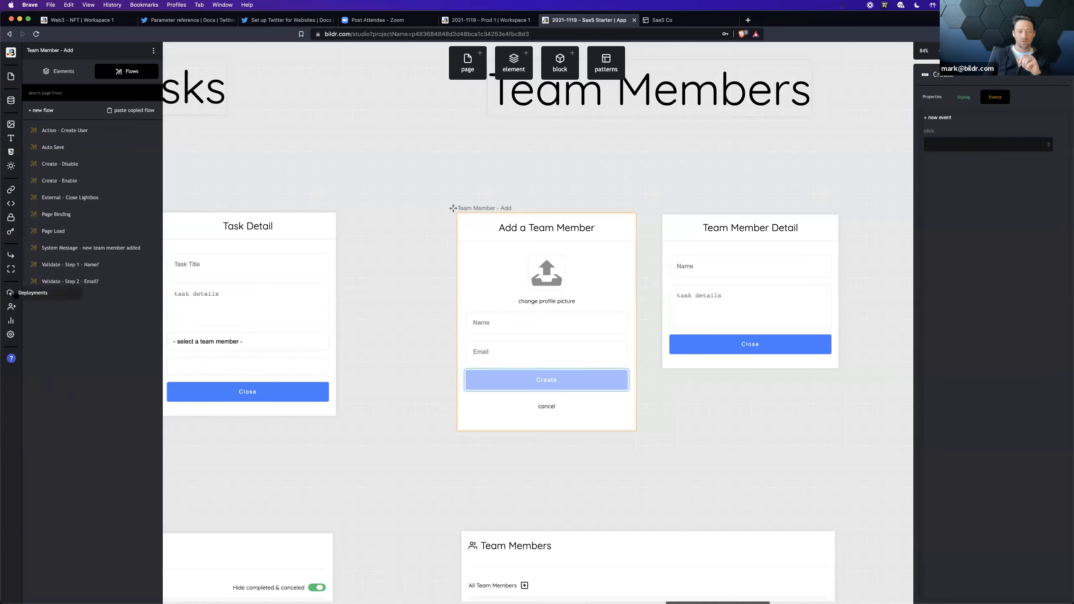
Step: Review the project's deployments list, then look at the running SaaS Co app and return to the SaaS Starter studio
{"action": "left_click", "coordinate": [10, 293]}
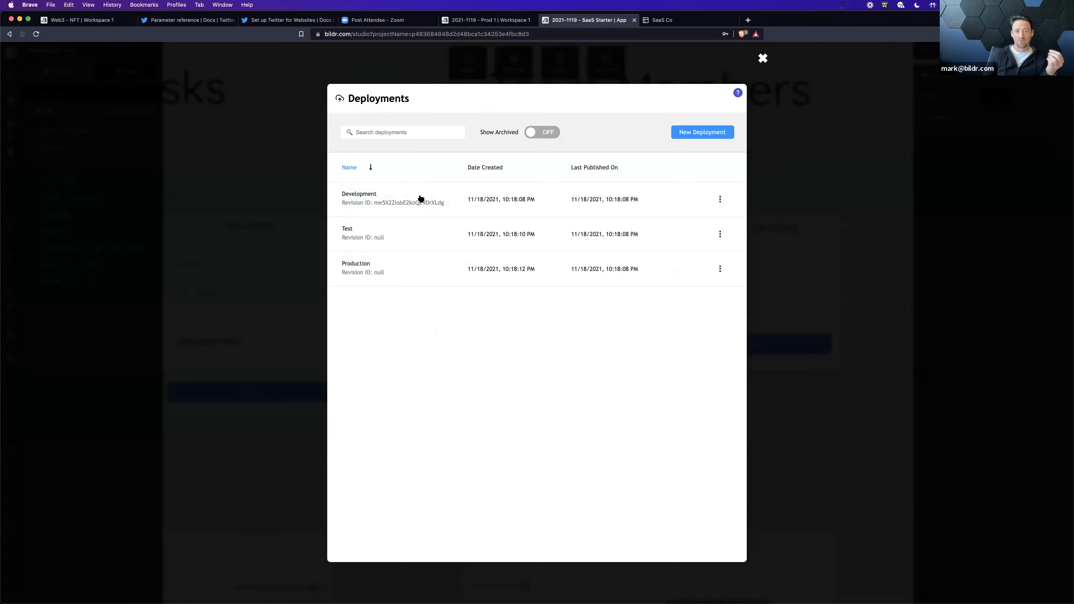
{"action": "left_click", "coordinate": [834, 191]}
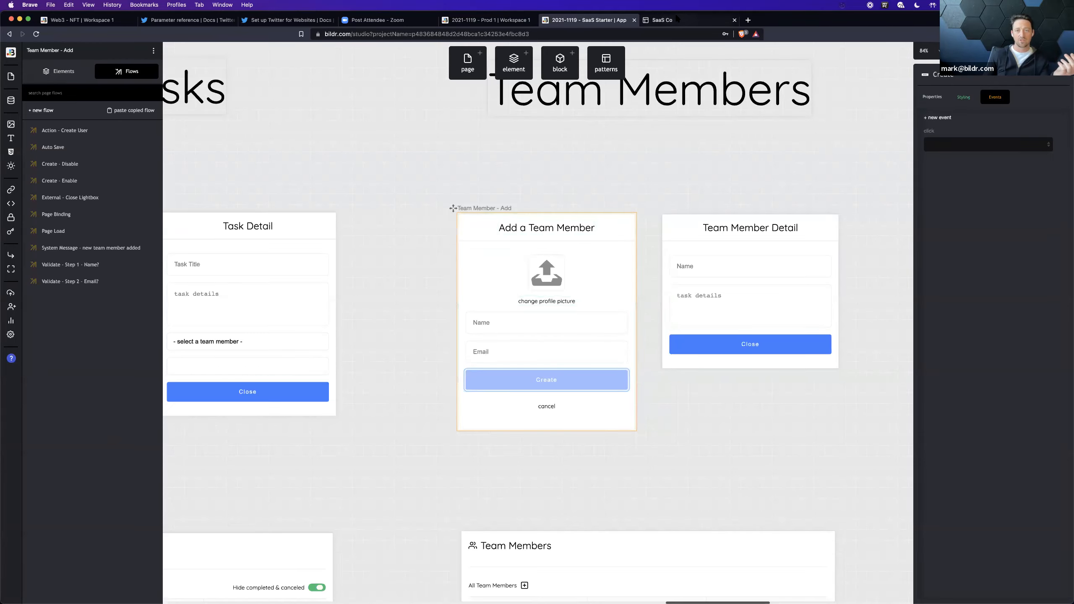
{"action": "left_click", "coordinate": [677, 19]}
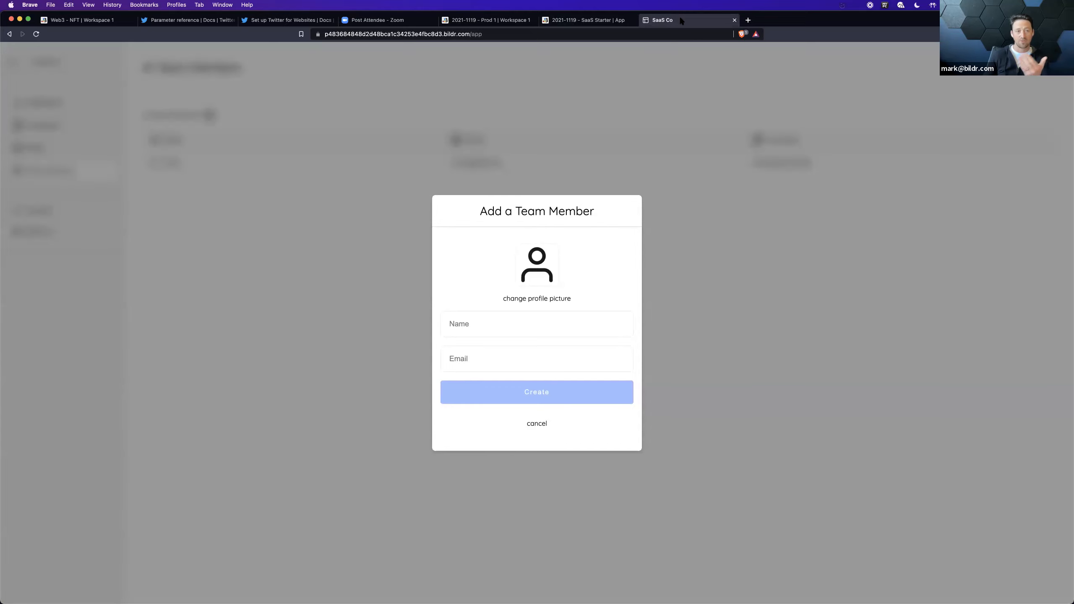
{"action": "left_click", "coordinate": [587, 19]}
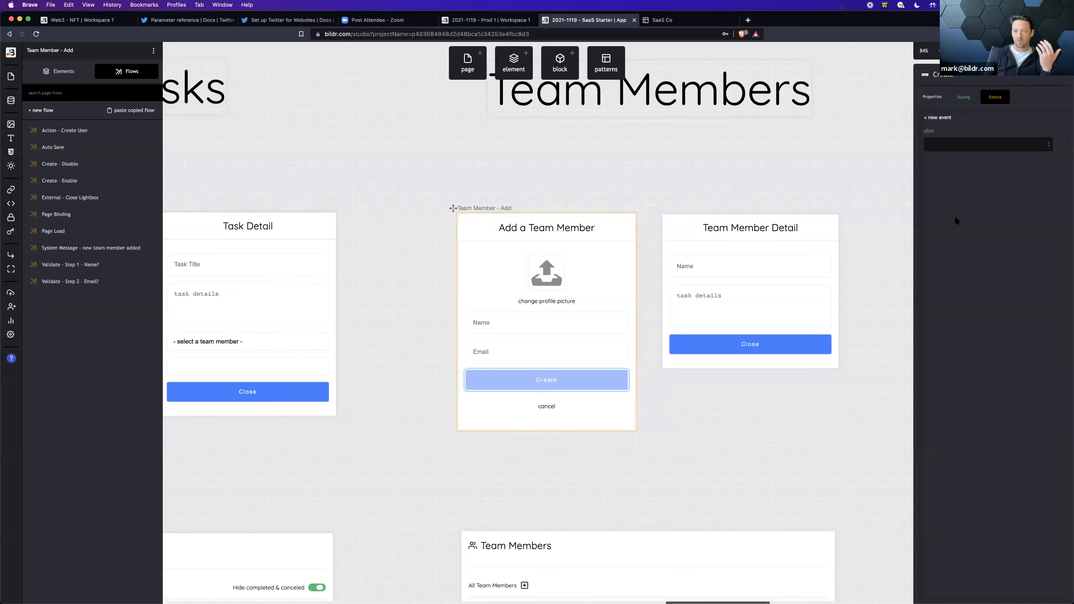
Step: Start publishing the project with Development as the source and Test as the destination
{"action": "left_click", "coordinate": [1021, 51]}
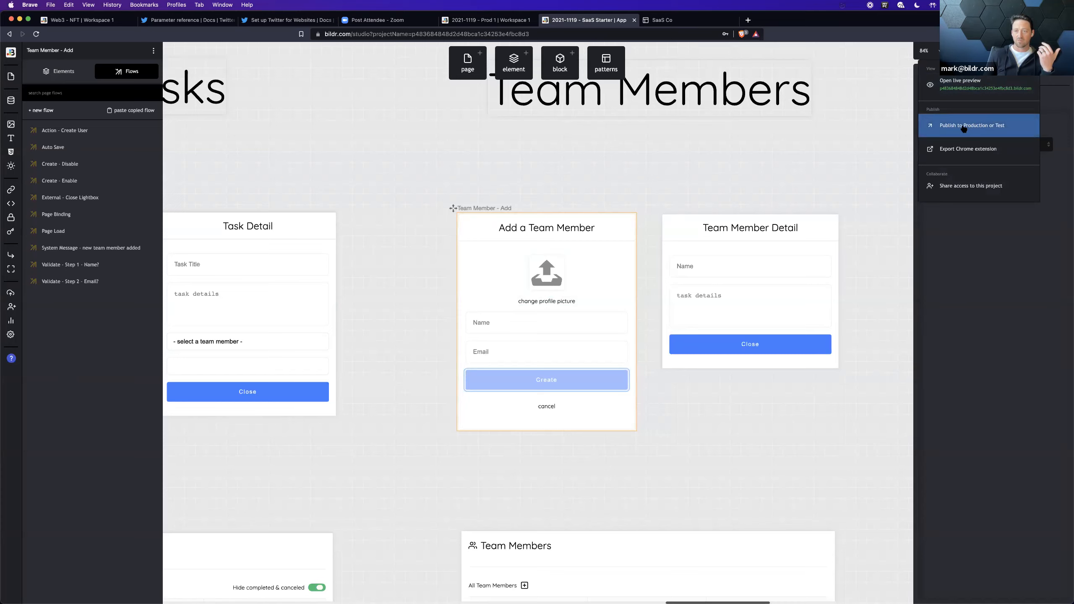
{"action": "left_click", "coordinate": [964, 130]}
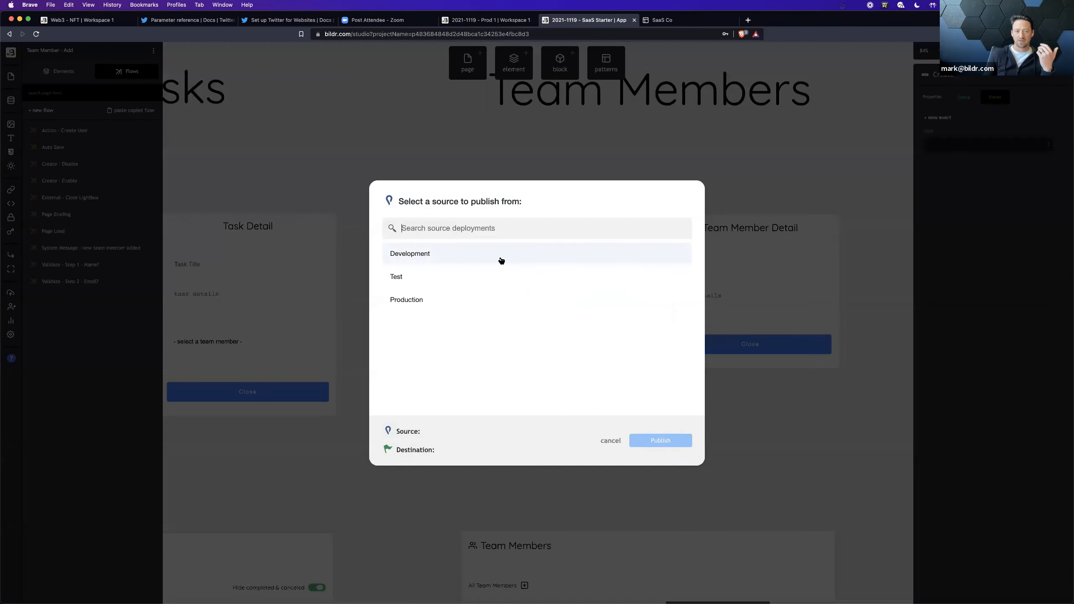
{"action": "left_click", "coordinate": [428, 257]}
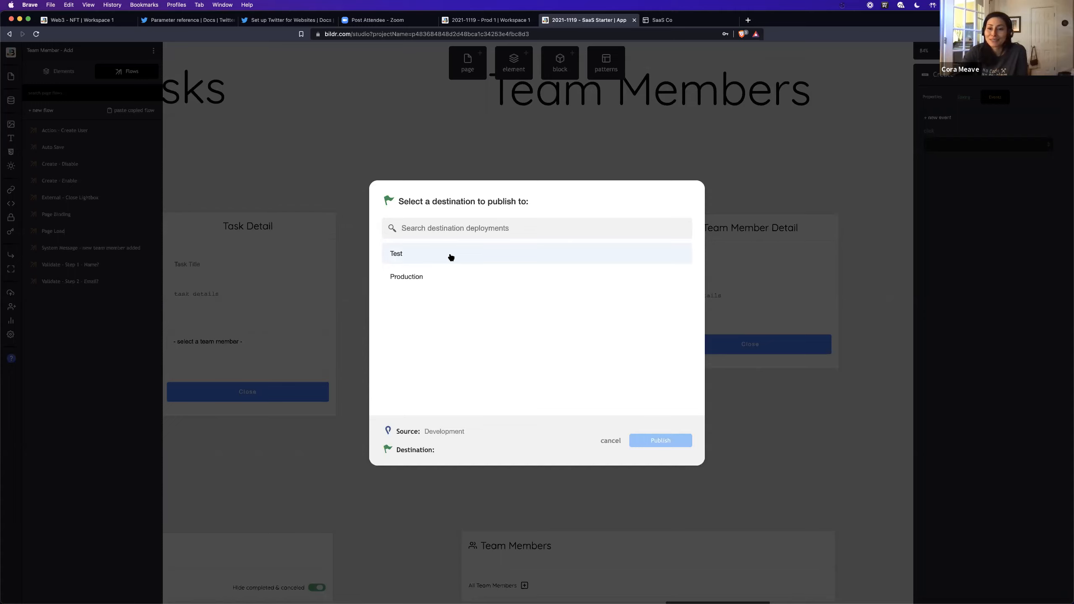
{"action": "left_click", "coordinate": [451, 256]}
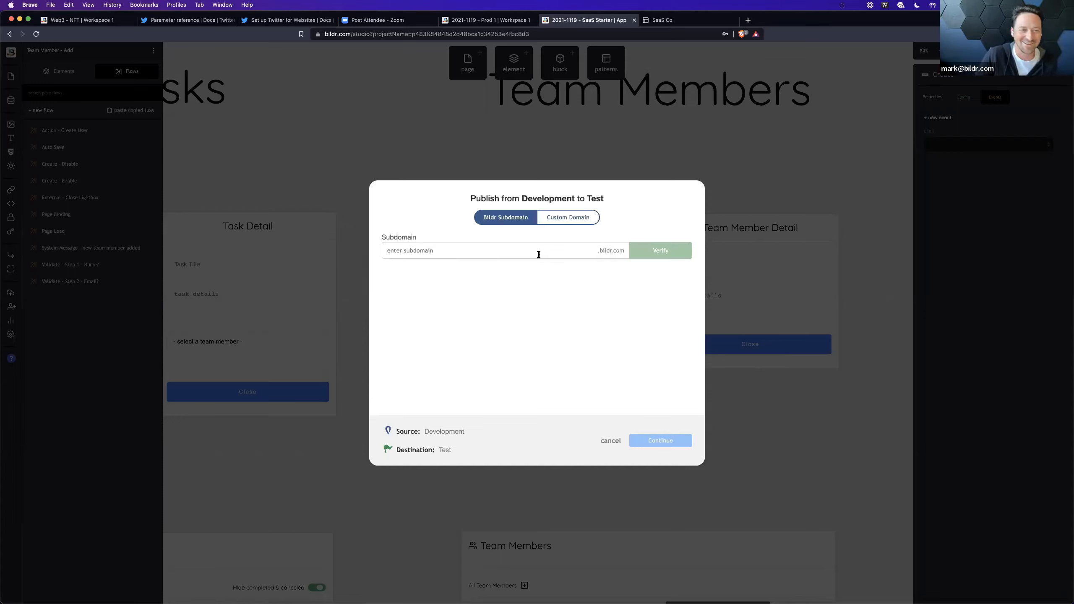
{"action": "type", "text": "test98376378939"}
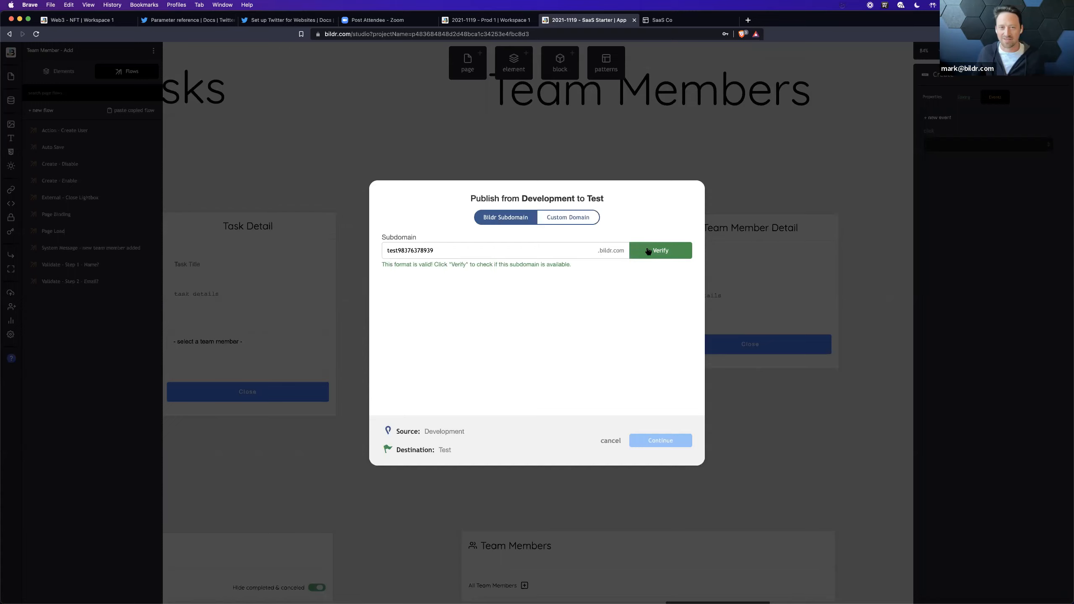
{"action": "left_click", "coordinate": [659, 251]}
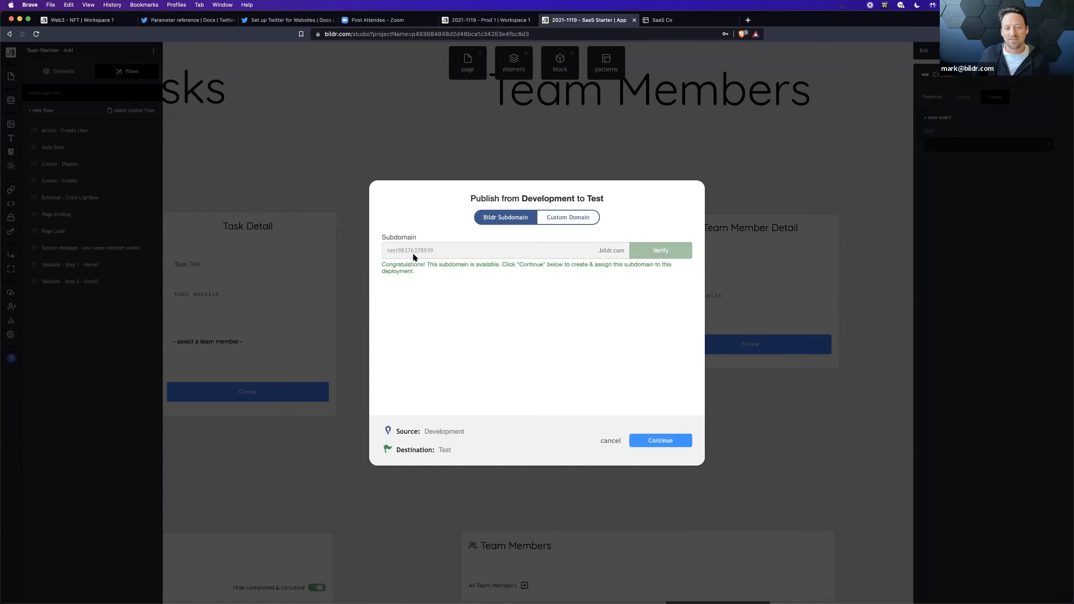
{"action": "left_click", "coordinate": [658, 440]}
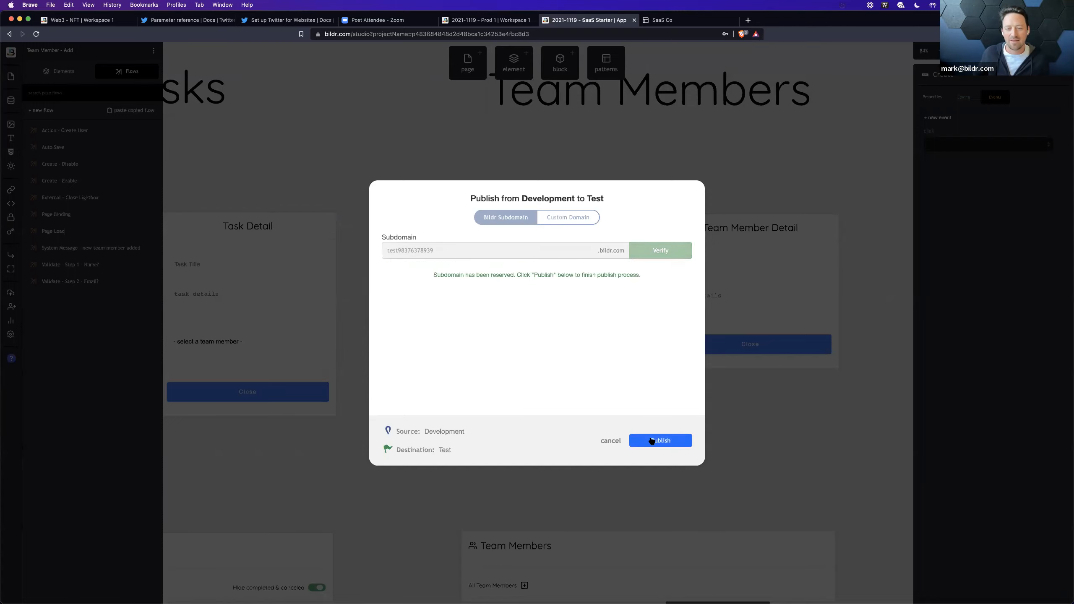
{"action": "left_click", "coordinate": [651, 441]}
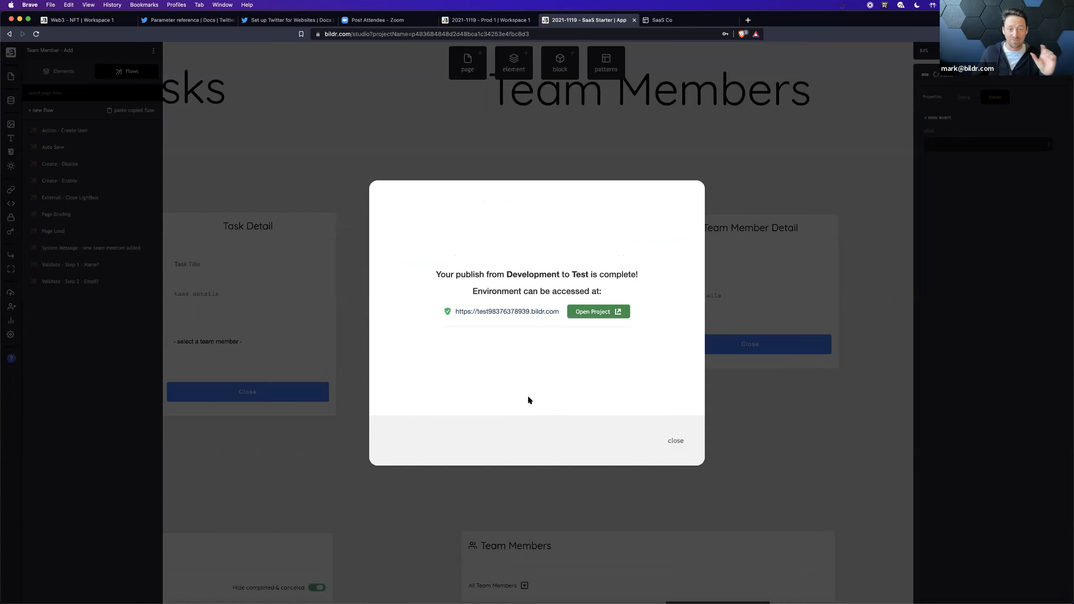
Step: Open the published Test site and compare the subdomain in its address with that of the development app
{"action": "left_click", "coordinate": [593, 314]}
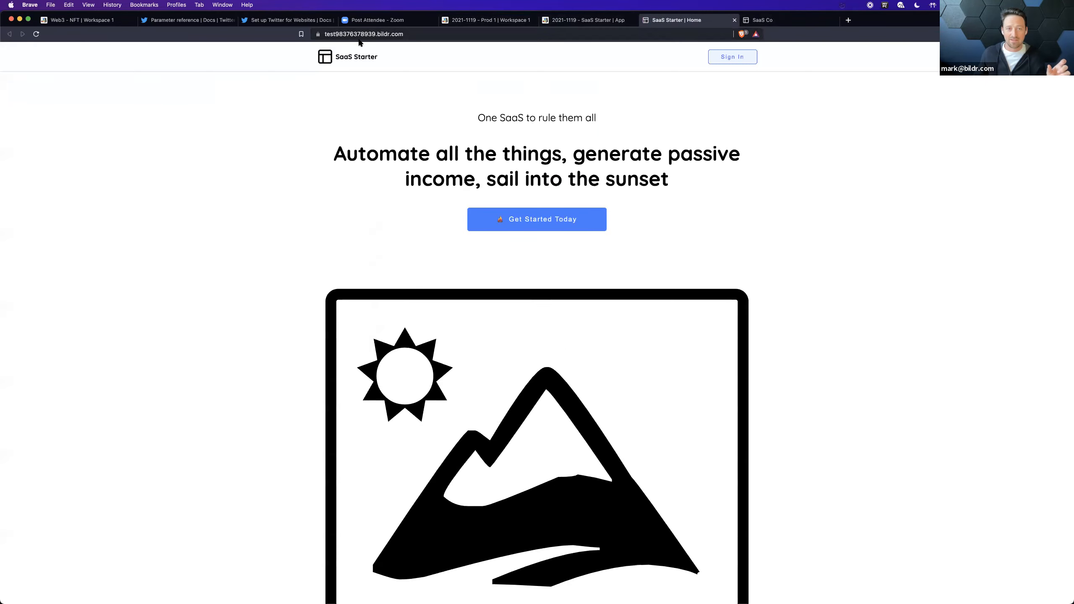
{"action": "left_click", "coordinate": [326, 34]}
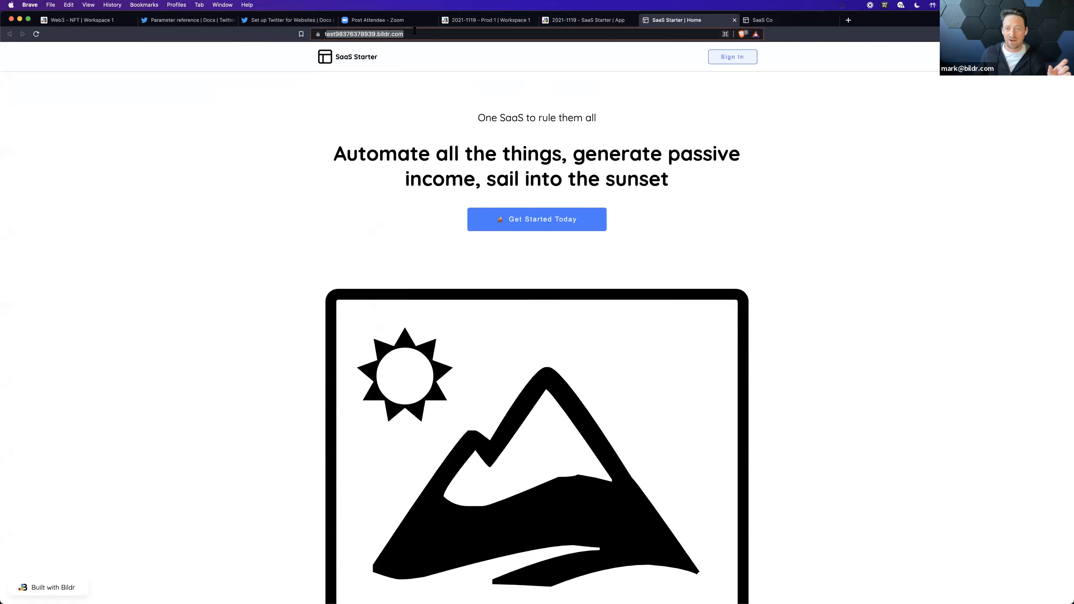
{"action": "double_click", "coordinate": [359, 34]}
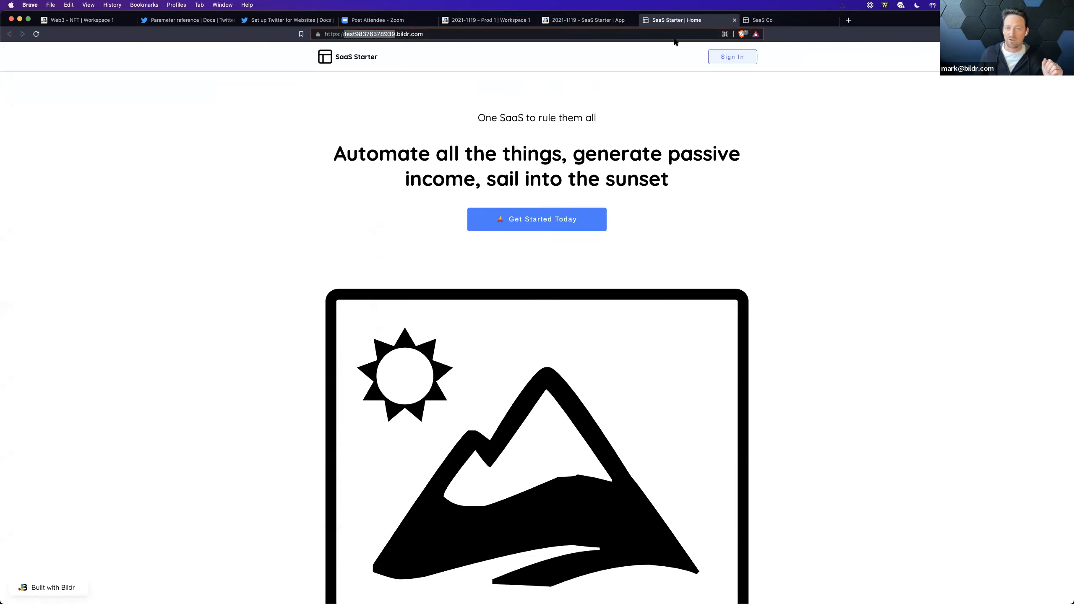
{"action": "left_click", "coordinate": [780, 20]}
{"action": "left_click", "coordinate": [407, 36]}
{"action": "double_click", "coordinate": [390, 34]}
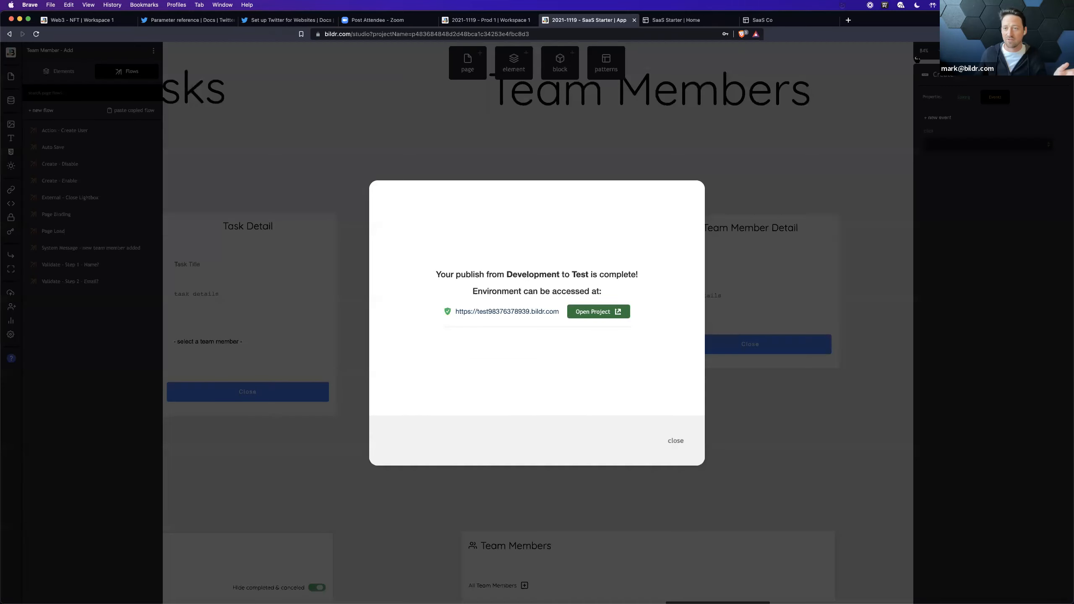
Step: Move the SaaS Co development app's browser tab ahead of the Test site's tab, and highlight the Test site's address
{"action": "left_click", "coordinate": [631, 22]}
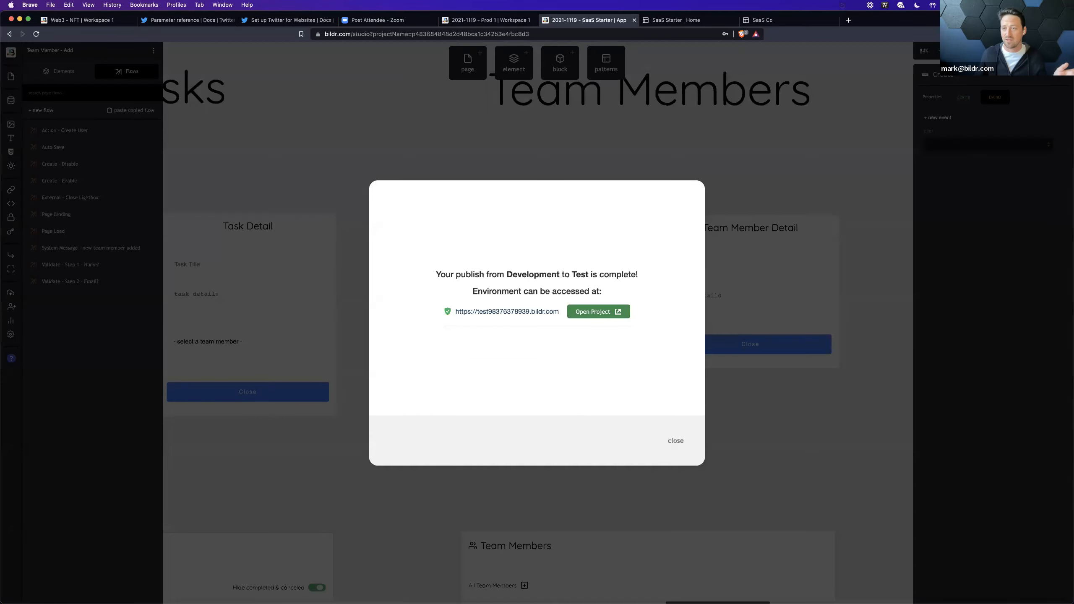
{"action": "left_click", "coordinate": [808, 18]}
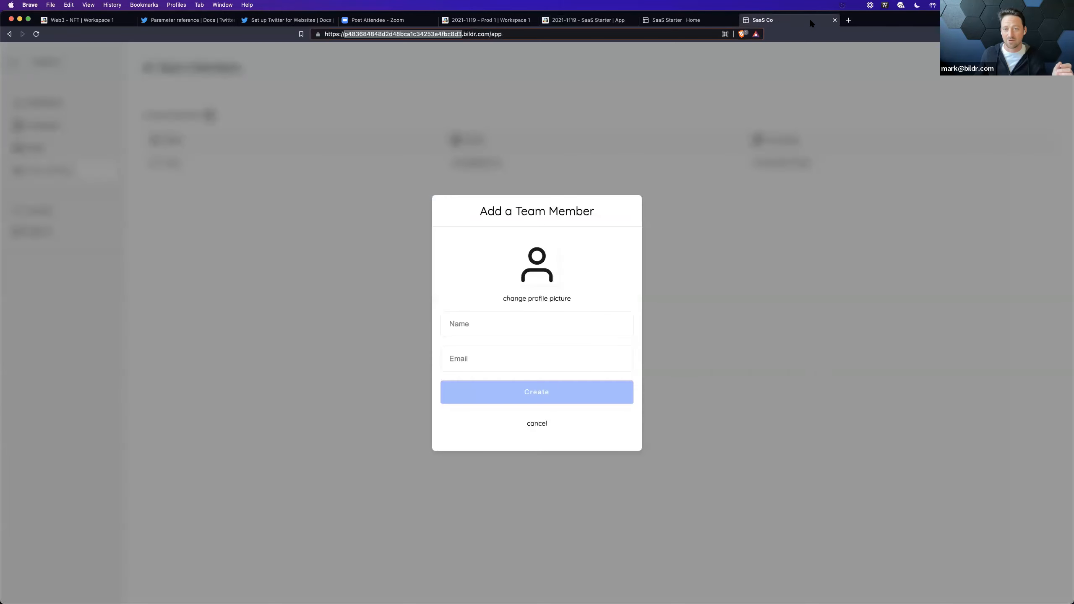
{"action": "left_click_drag", "start_coordinate": [808, 19], "coordinate": [708, 18]}
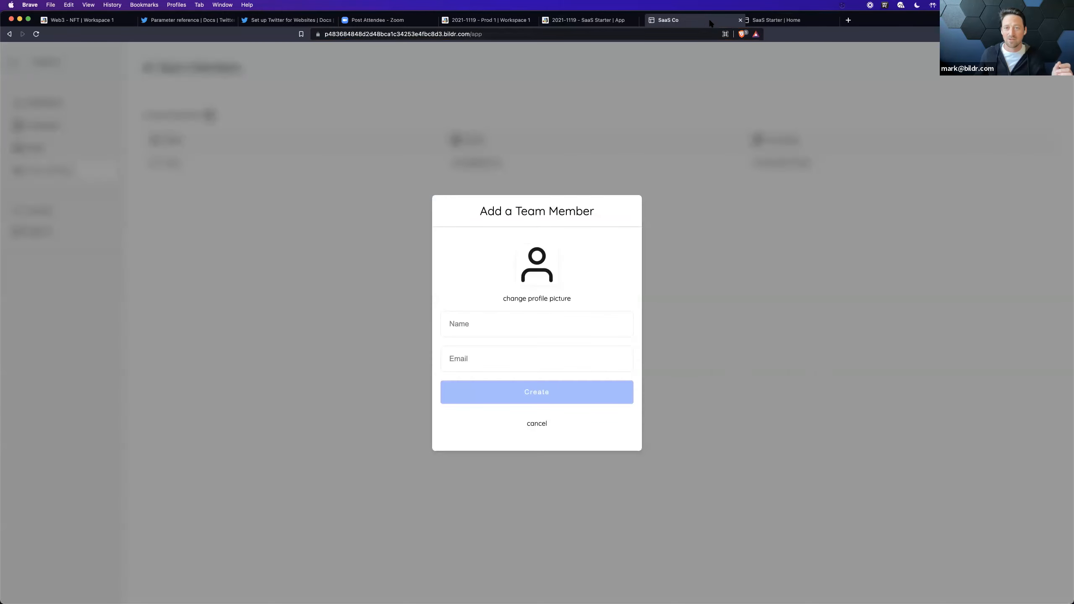
{"action": "left_click", "coordinate": [778, 21]}
{"action": "left_click", "coordinate": [360, 35]}
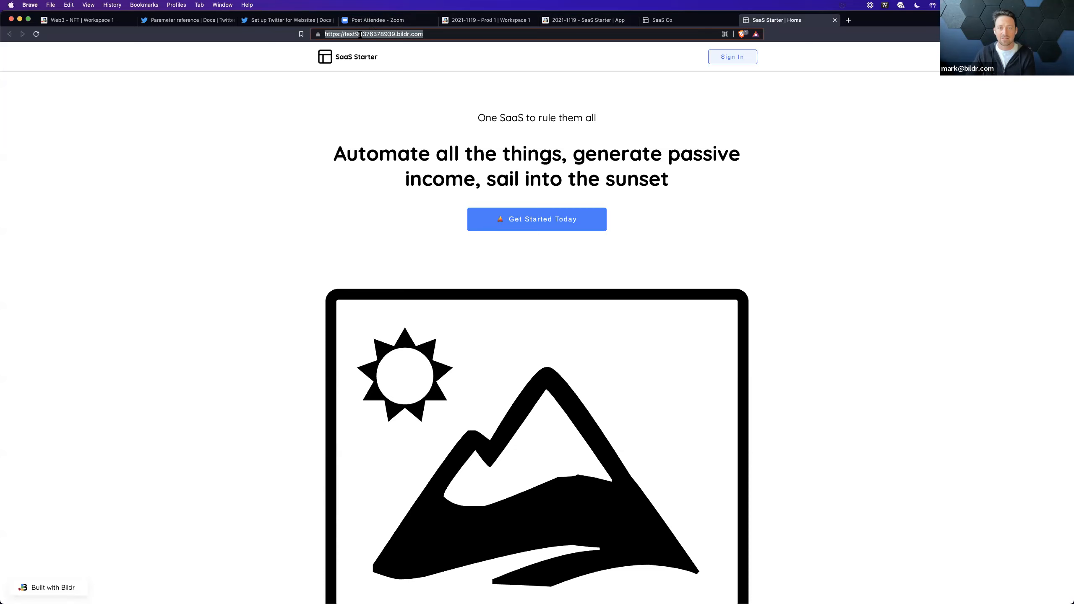
Step: In the studio, replace the word "Automate" with "make fun" in the hero headline of the Website - Home page
{"action": "left_click", "coordinate": [597, 17]}
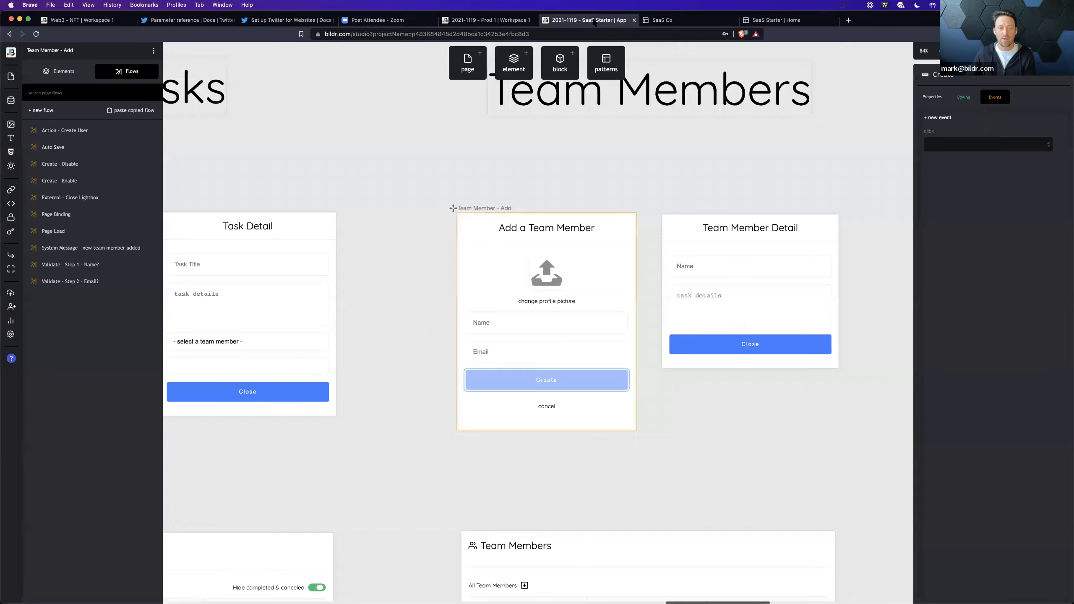
{"action": "scroll", "coordinate": [389, 294], "scroll_direction": "left", "scroll_amount": 20}
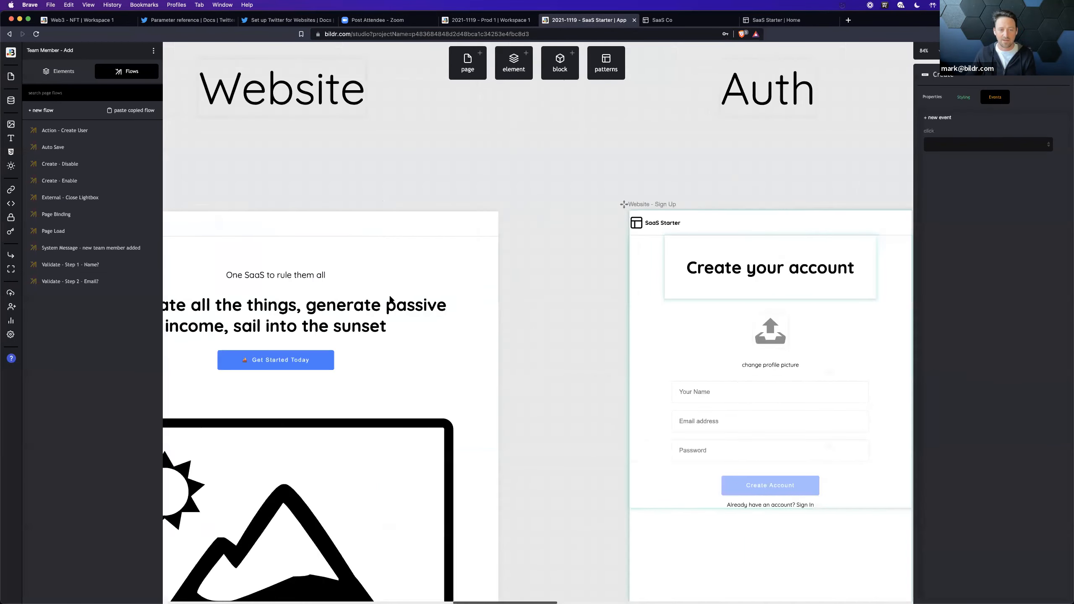
{"action": "scroll", "coordinate": [389, 298], "scroll_direction": "left", "scroll_amount": 5}
{"action": "left_click", "coordinate": [376, 224]}
{"action": "left_click", "coordinate": [426, 316]}
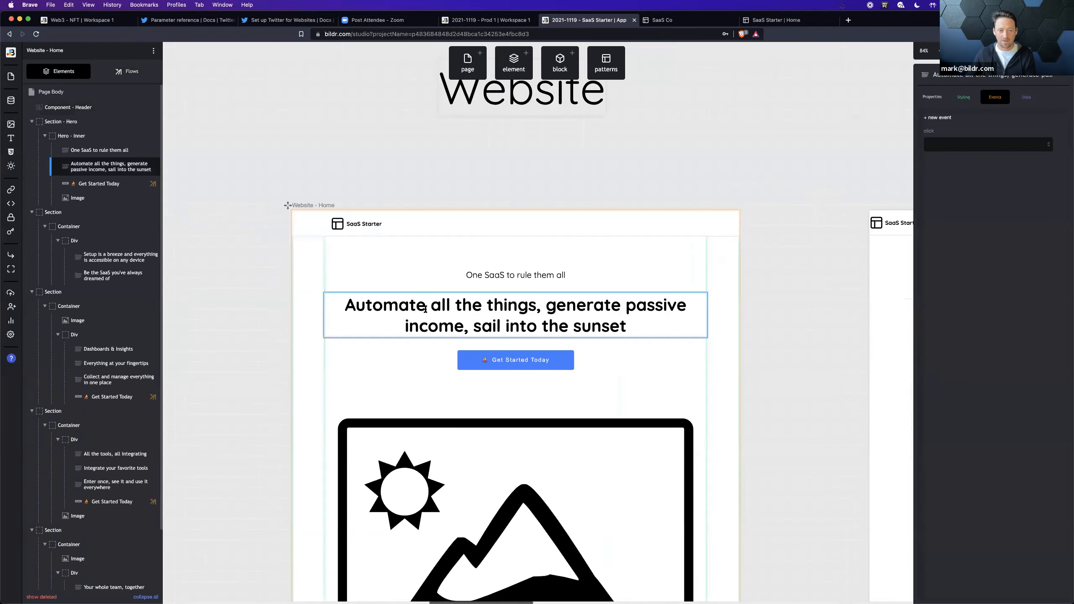
{"action": "double_click", "coordinate": [410, 308]}
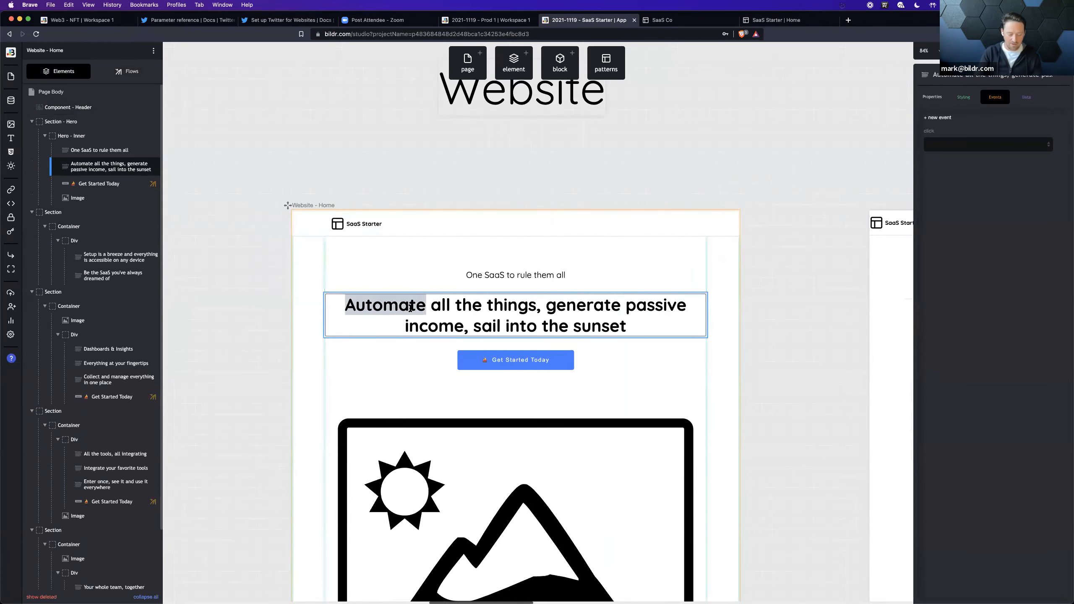
{"action": "type", "text": "make fun"}
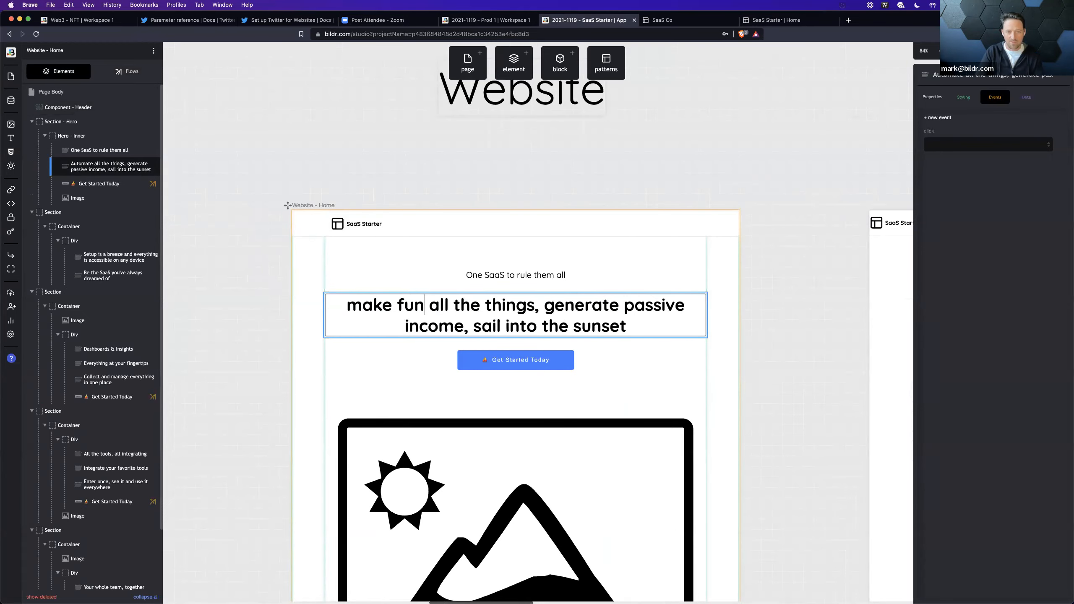
Step: Go to the development app's home page and check the edited hero headline
{"action": "left_click", "coordinate": [689, 21]}
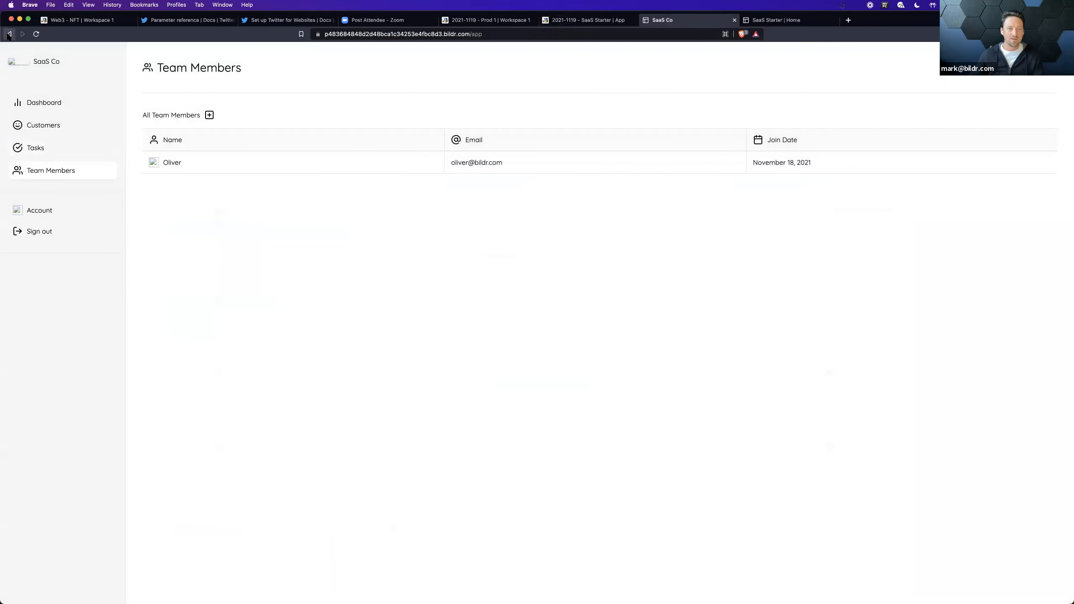
{"action": "left_click", "coordinate": [9, 34]}
{"action": "left_click", "coordinate": [9, 35]}
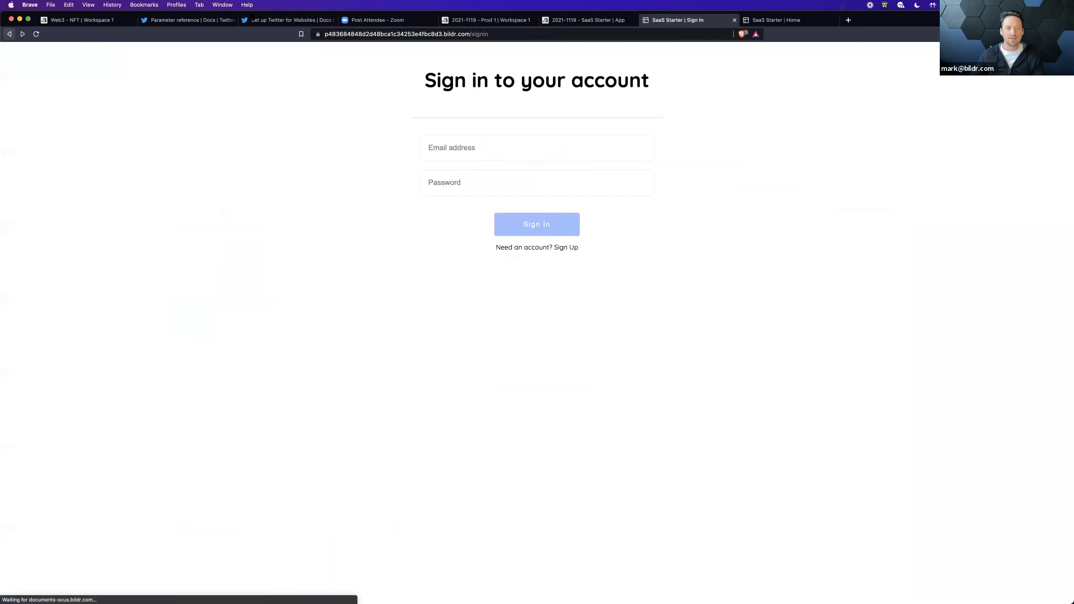
{"action": "left_click", "coordinate": [324, 54]}
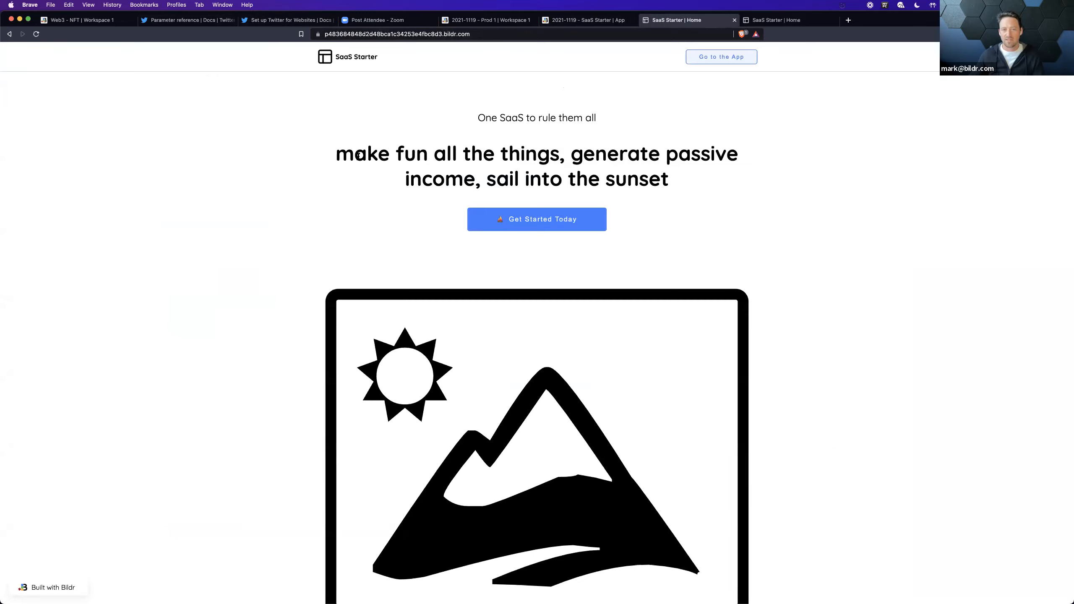
{"action": "left_click_drag", "start_coordinate": [354, 155], "coordinate": [522, 156]}
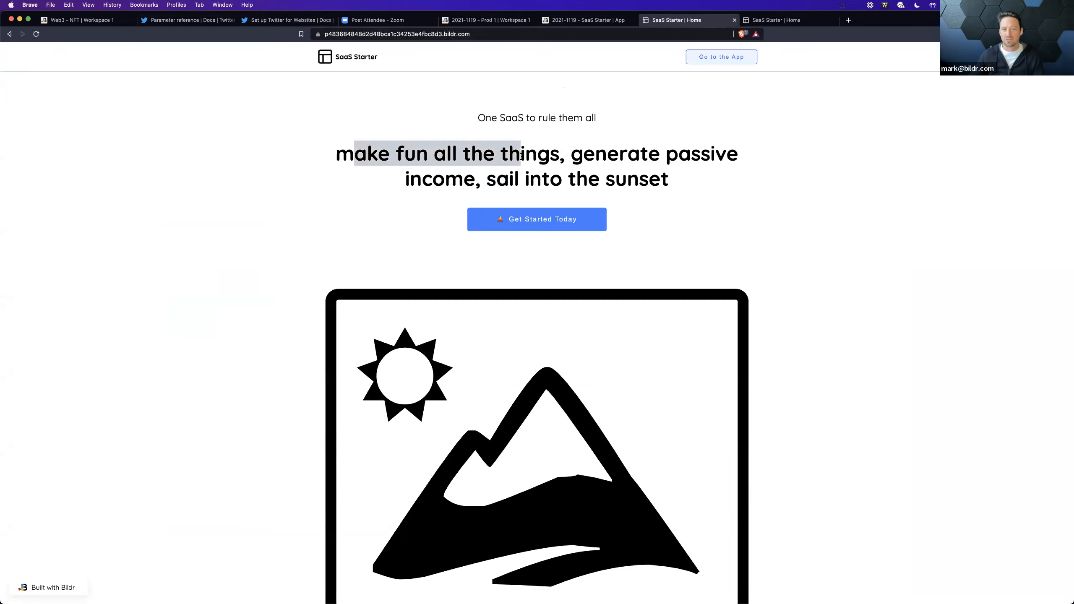
Step: Reload the published Test site and check its hero headline against the development version
{"action": "left_click", "coordinate": [777, 23]}
{"action": "left_click", "coordinate": [870, 185]}
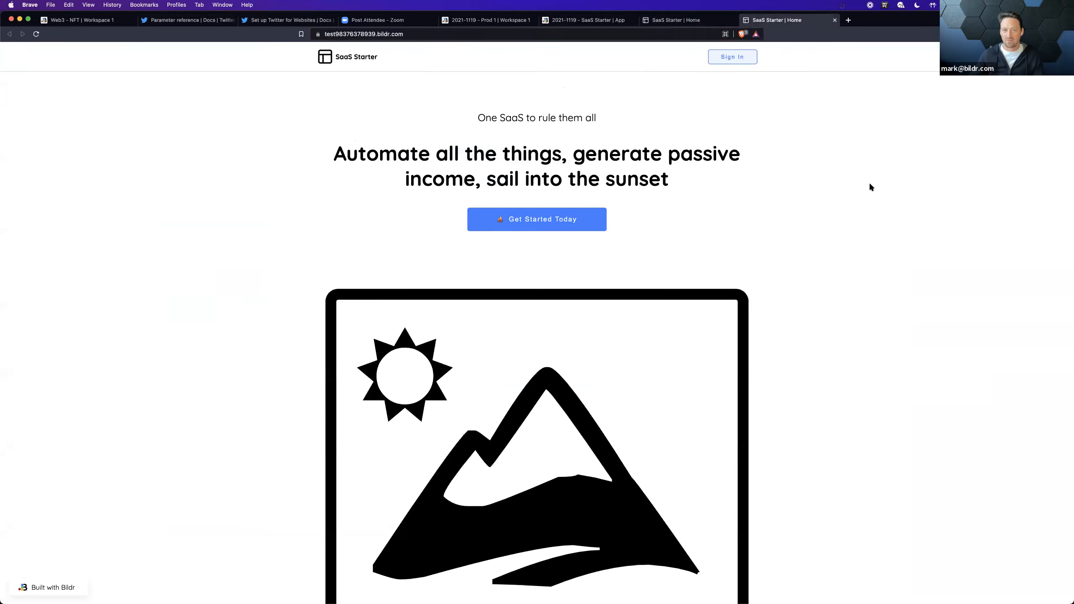
{"action": "key", "text": "super+r"}
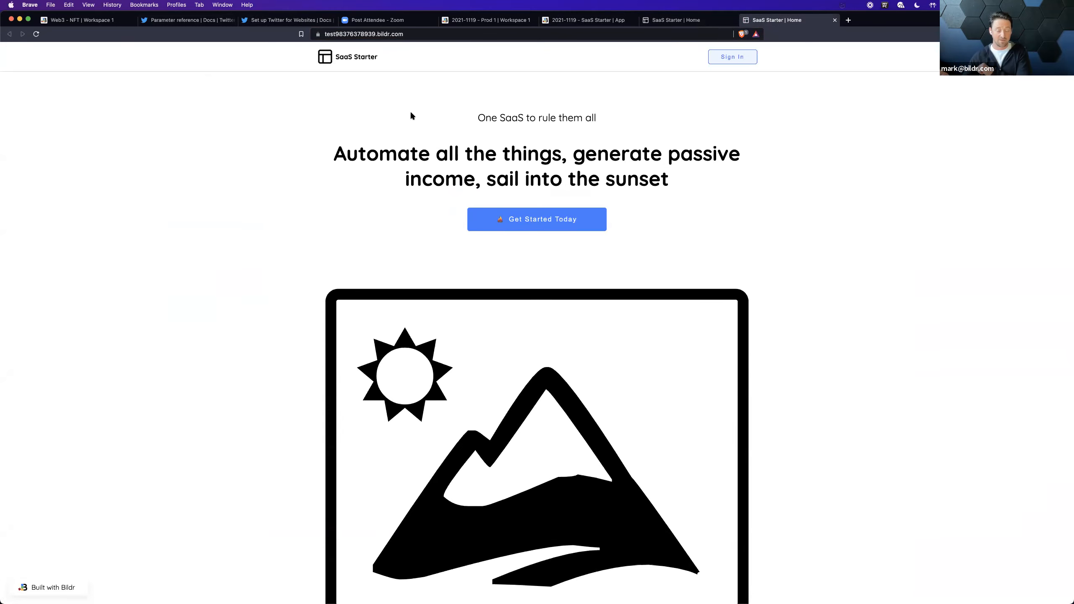
Step: Publish the edited project again from Development to the existing Test deployment
{"action": "left_click", "coordinate": [586, 19]}
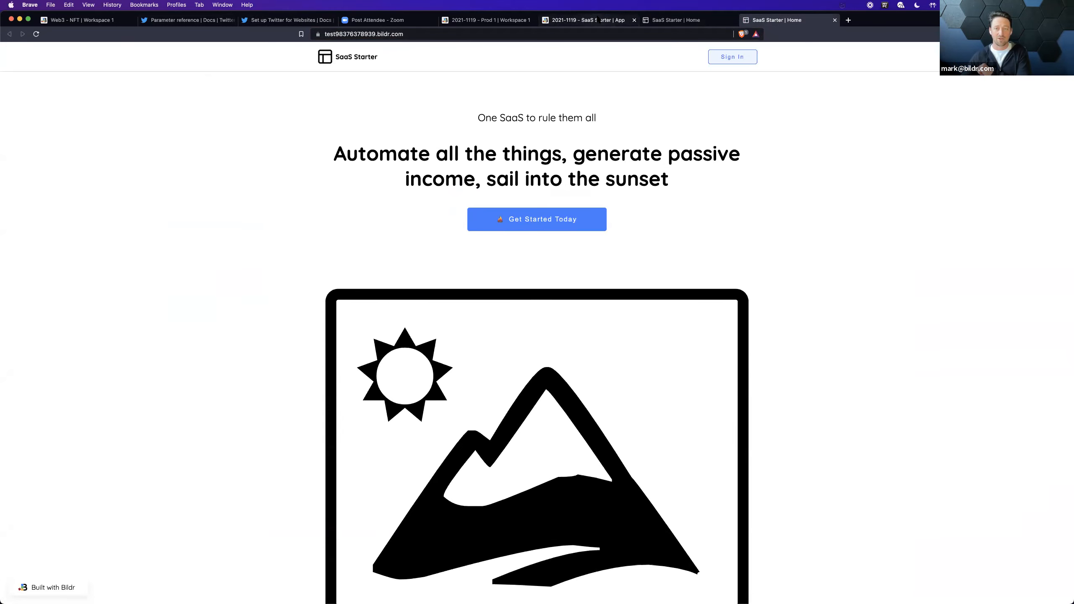
{"action": "left_click", "coordinate": [1032, 50]}
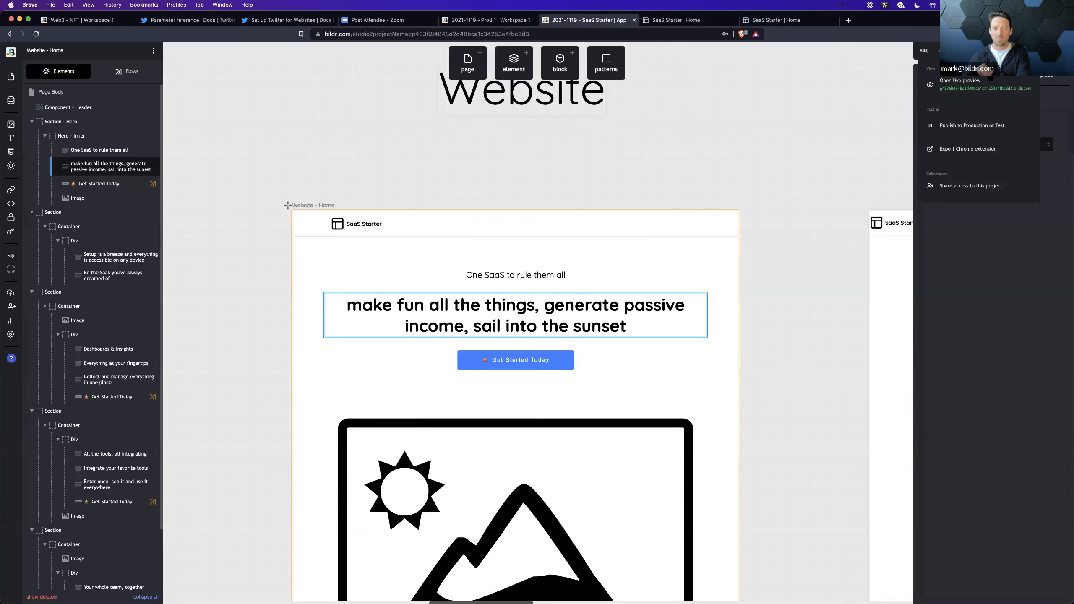
{"action": "left_click", "coordinate": [972, 121]}
{"action": "left_click", "coordinate": [475, 256]}
{"action": "left_click", "coordinate": [450, 255]}
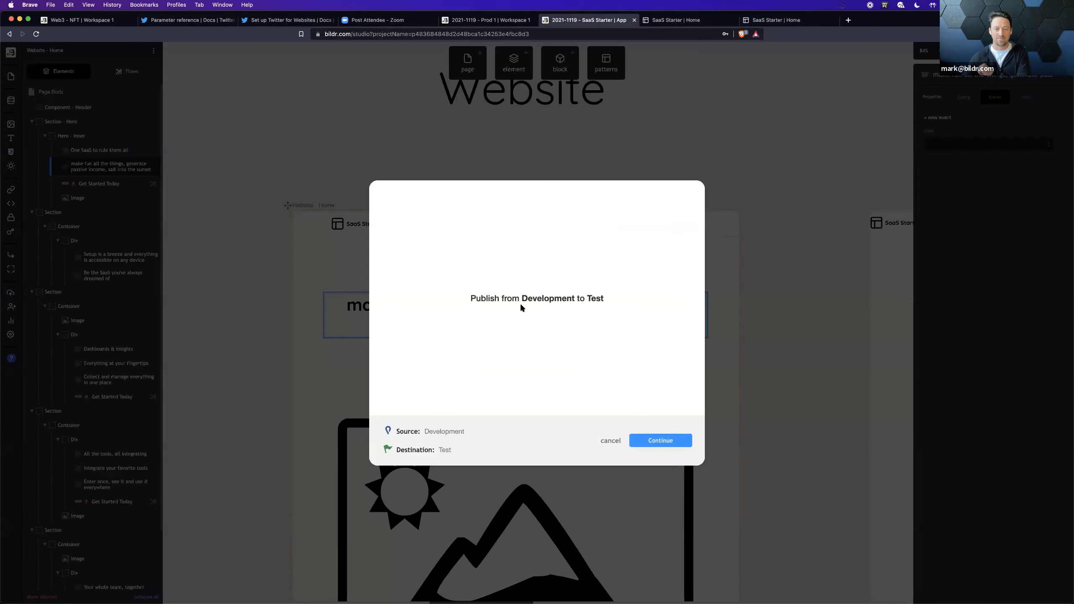
{"action": "left_click", "coordinate": [675, 440]}
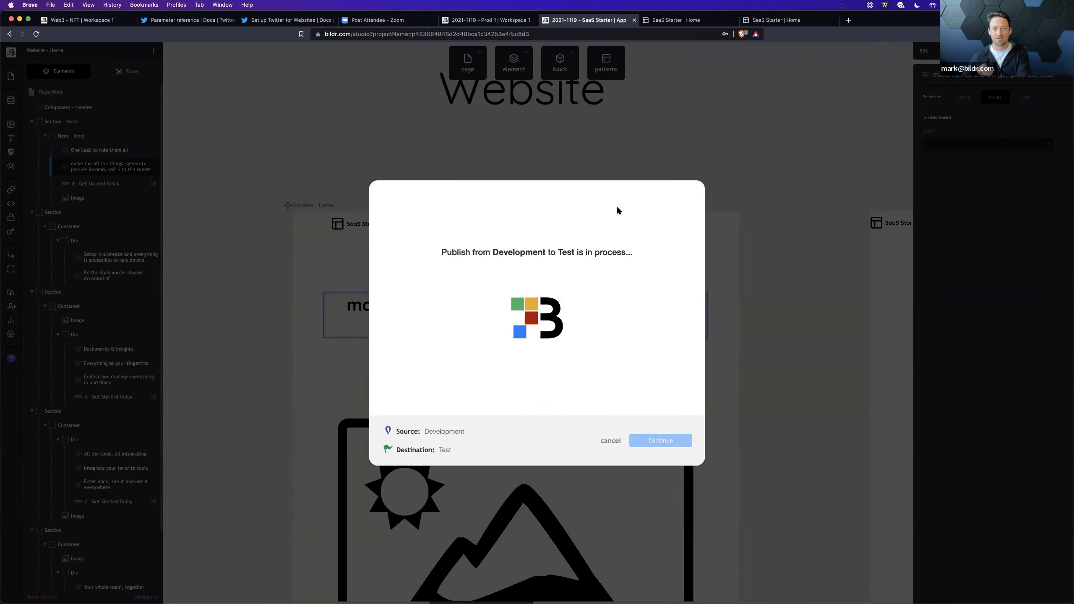
Step: Reload the published Test site to check its hero headline, and return to the studio, closing the finished publish dialog
{"action": "left_click", "coordinate": [787, 21]}
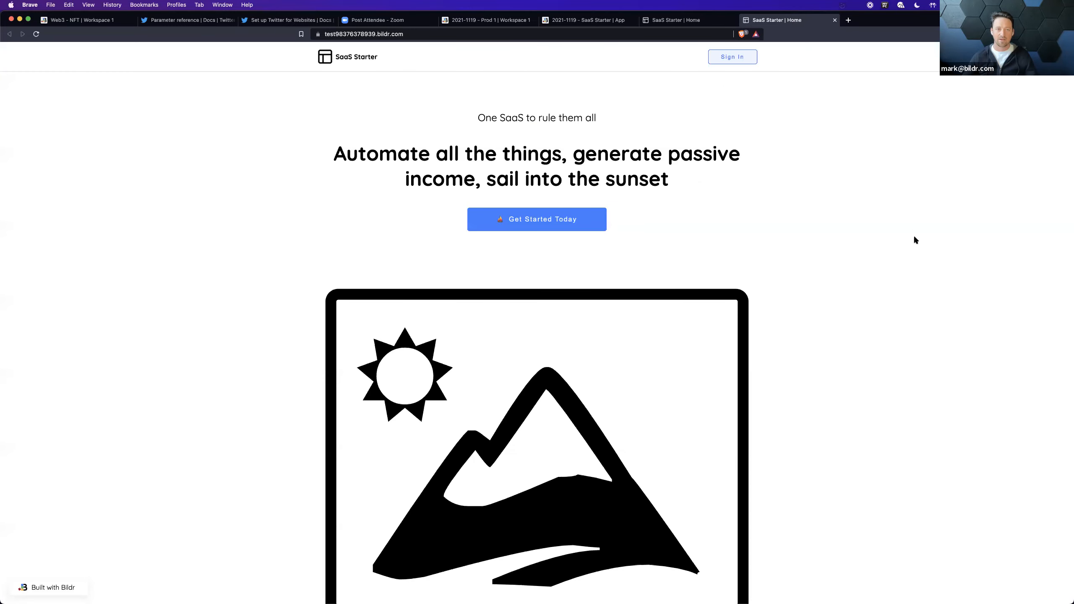
{"action": "key", "text": "super+r"}
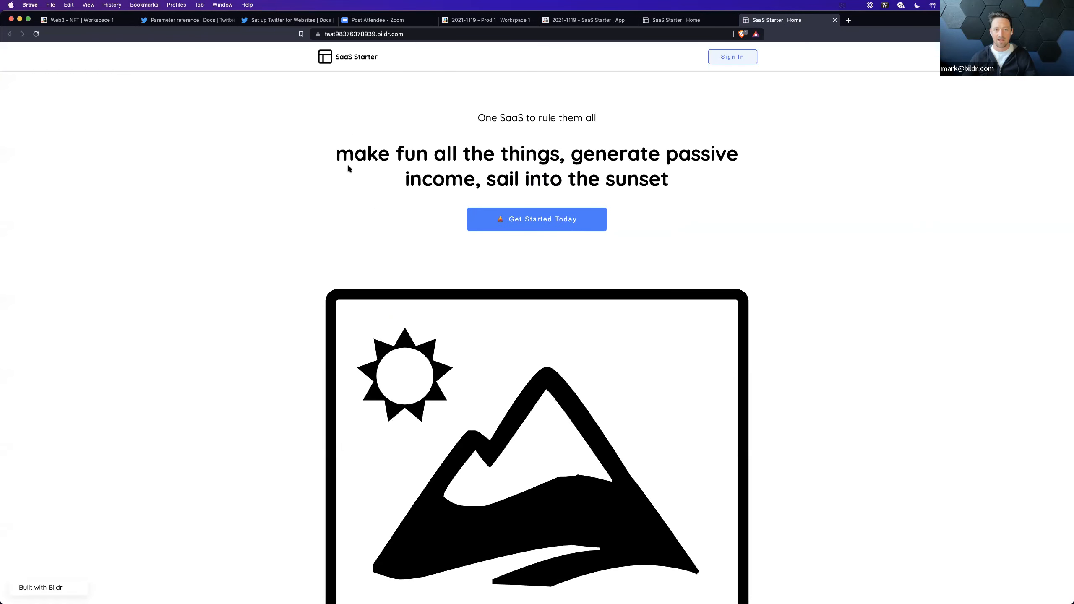
{"action": "left_click_drag", "start_coordinate": [336, 153], "coordinate": [435, 152]}
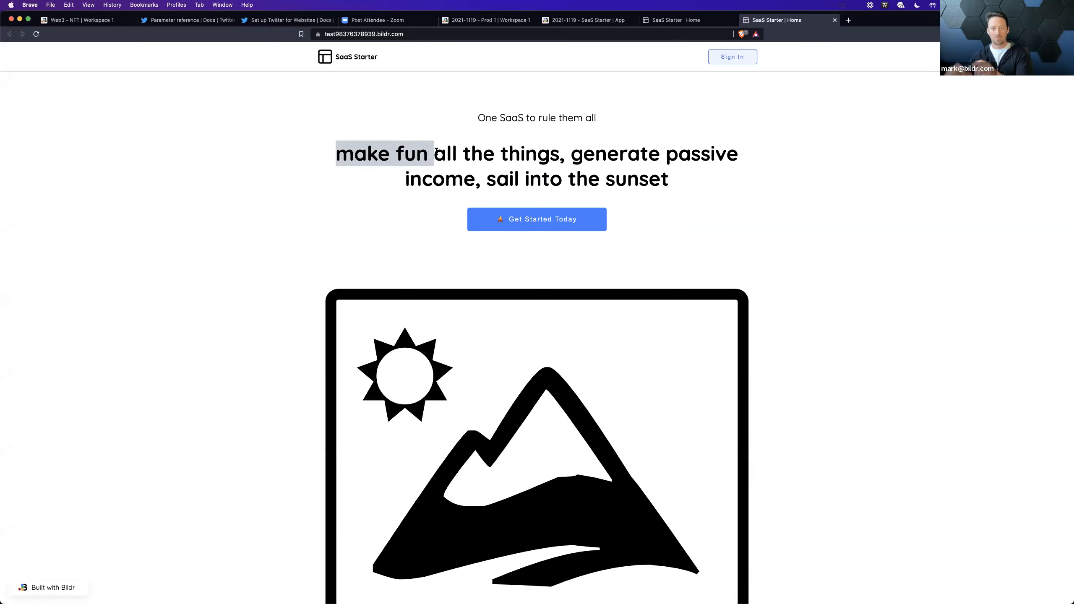
{"action": "left_click", "coordinate": [535, 159]}
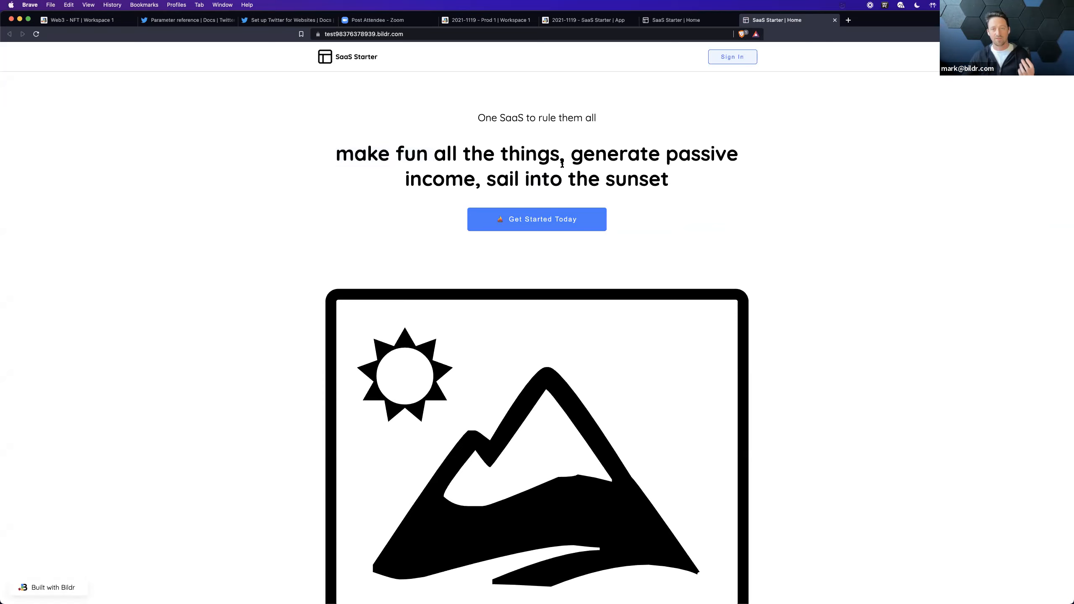
{"action": "left_click", "coordinate": [568, 27]}
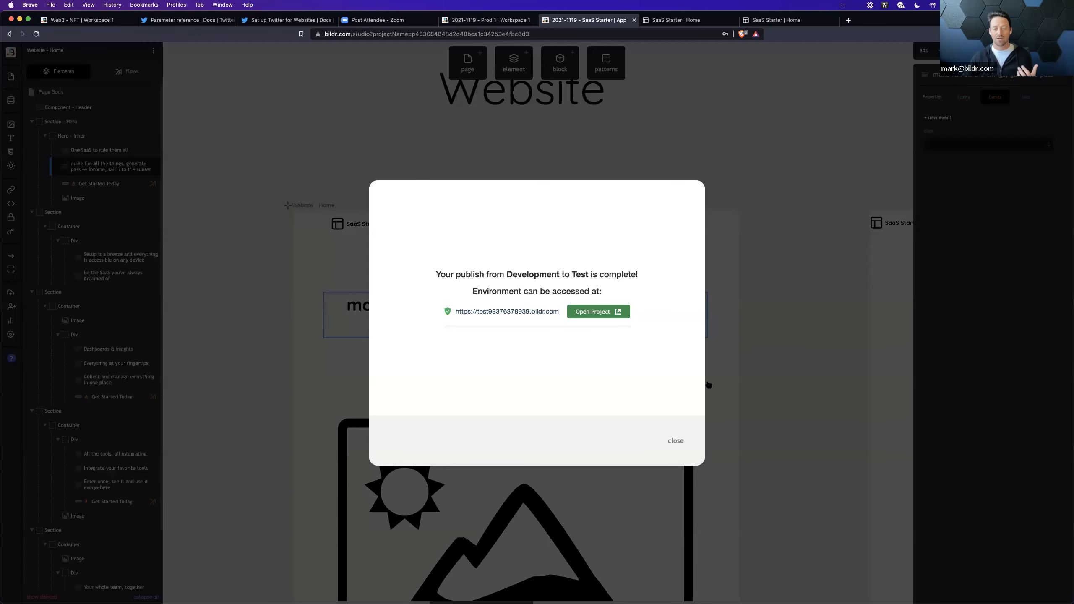
{"action": "left_click", "coordinate": [677, 441]}
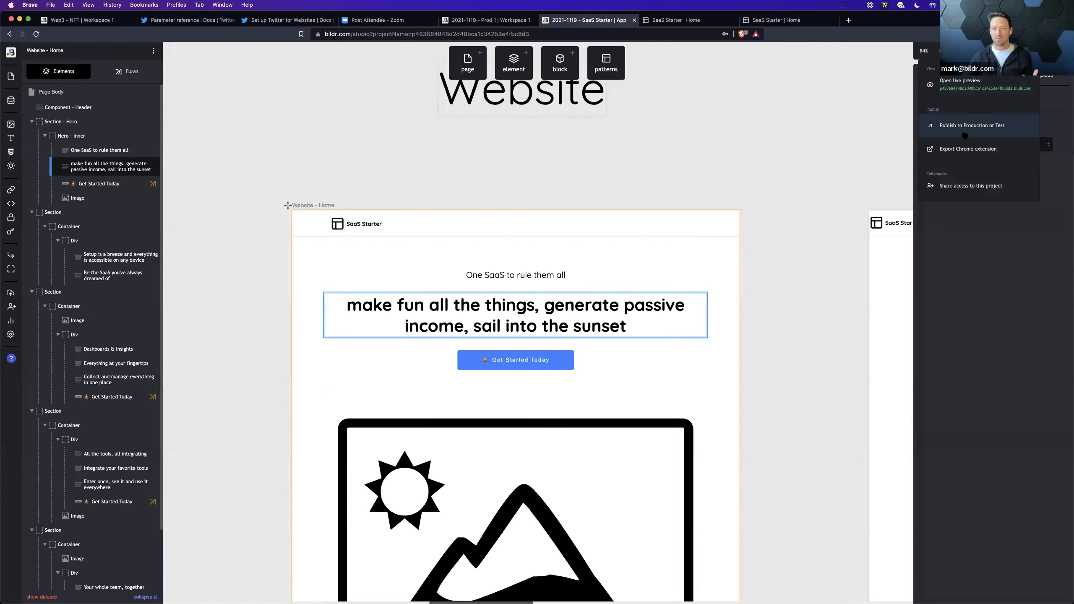
Step: View the subdomain and custom domain options for publishing from Test to Production, leaving without publishing
{"action": "left_click", "coordinate": [965, 135]}
{"action": "left_click", "coordinate": [517, 282]}
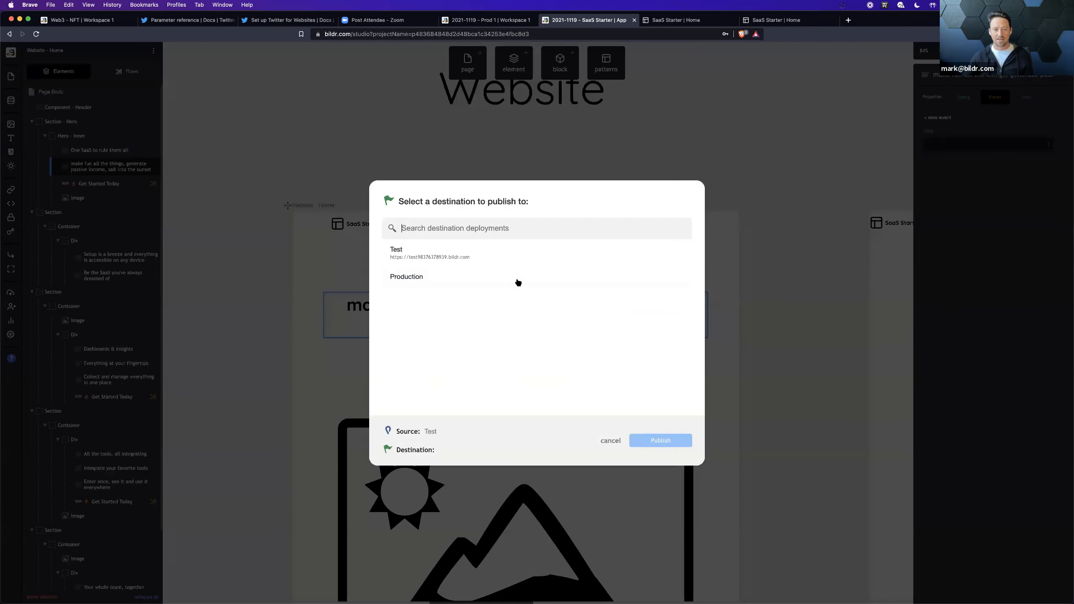
{"action": "left_click", "coordinate": [450, 283]}
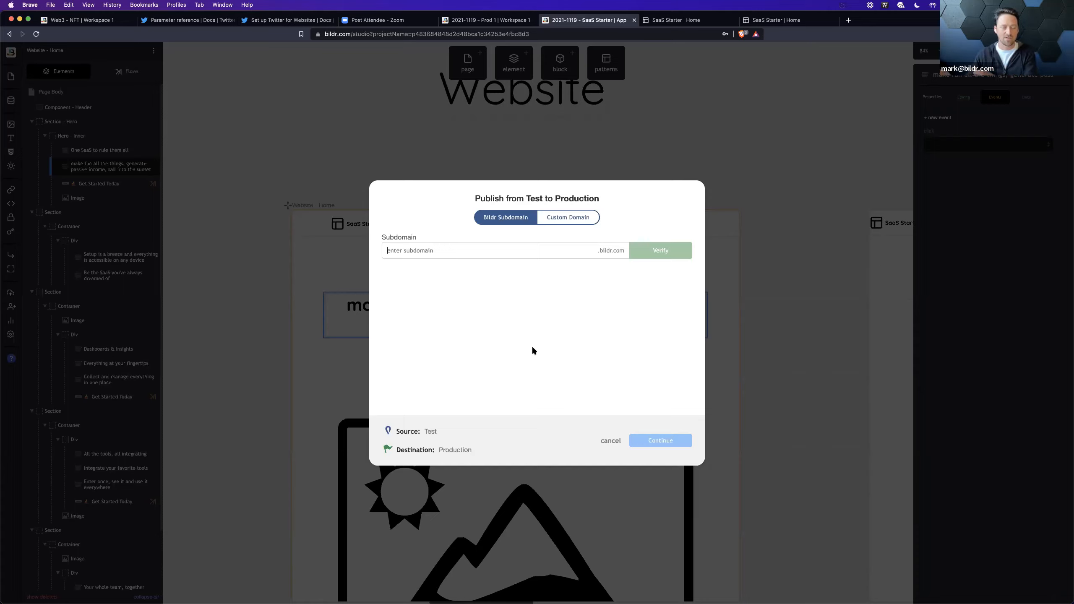
{"action": "left_click", "coordinate": [771, 274]}
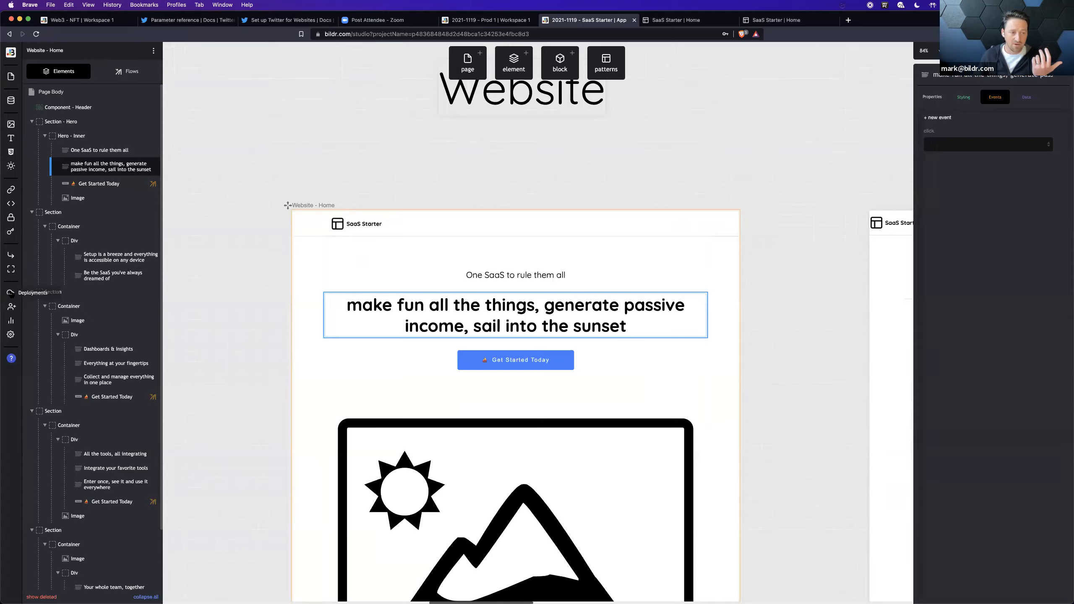
Step: Open the Test deployment's details and examine the available revisions for changing it, returning to the deployments list without changing anything
{"action": "left_click", "coordinate": [10, 293]}
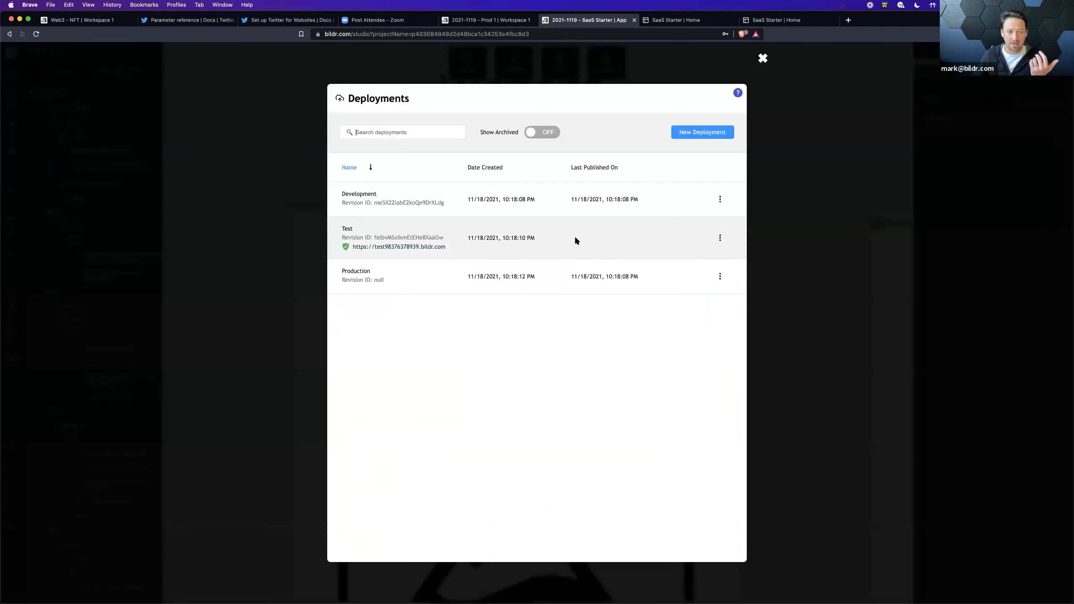
{"action": "left_click", "coordinate": [514, 241]}
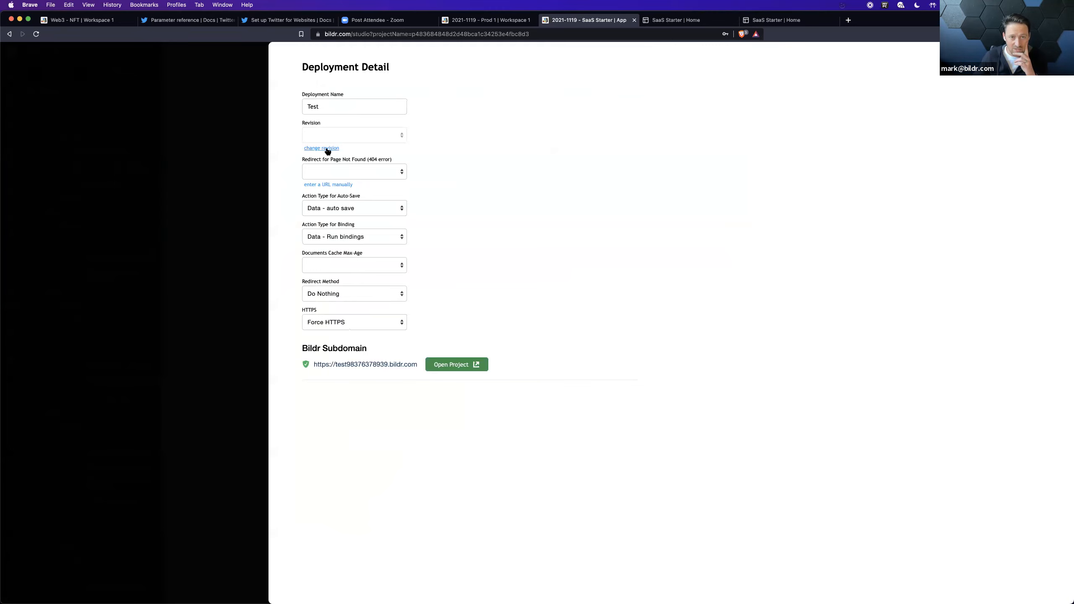
{"action": "left_click", "coordinate": [328, 149]}
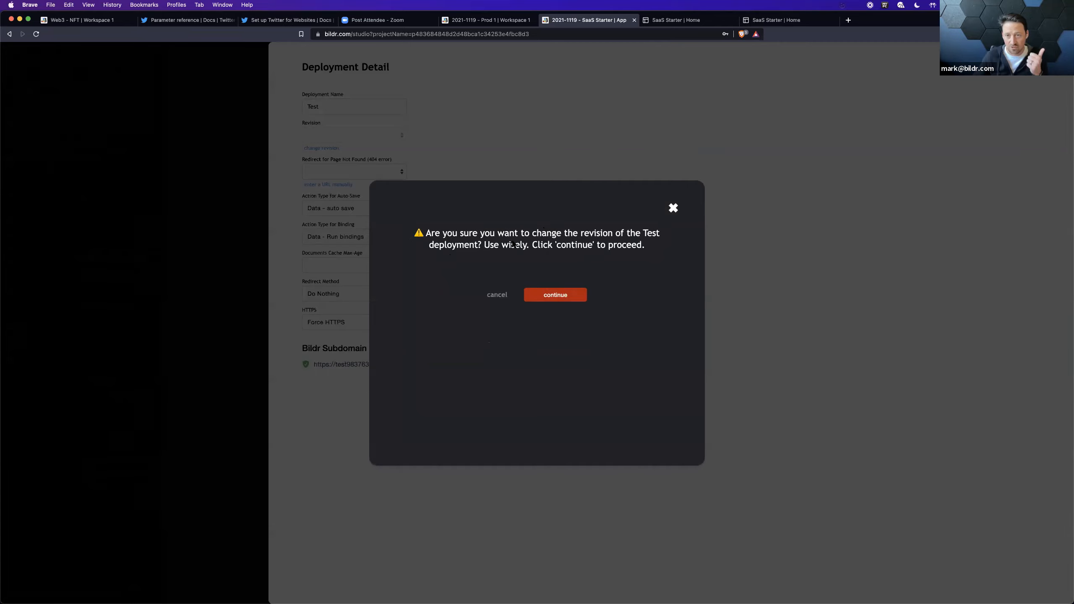
{"action": "left_click", "coordinate": [555, 295]}
{"action": "left_click", "coordinate": [358, 145]}
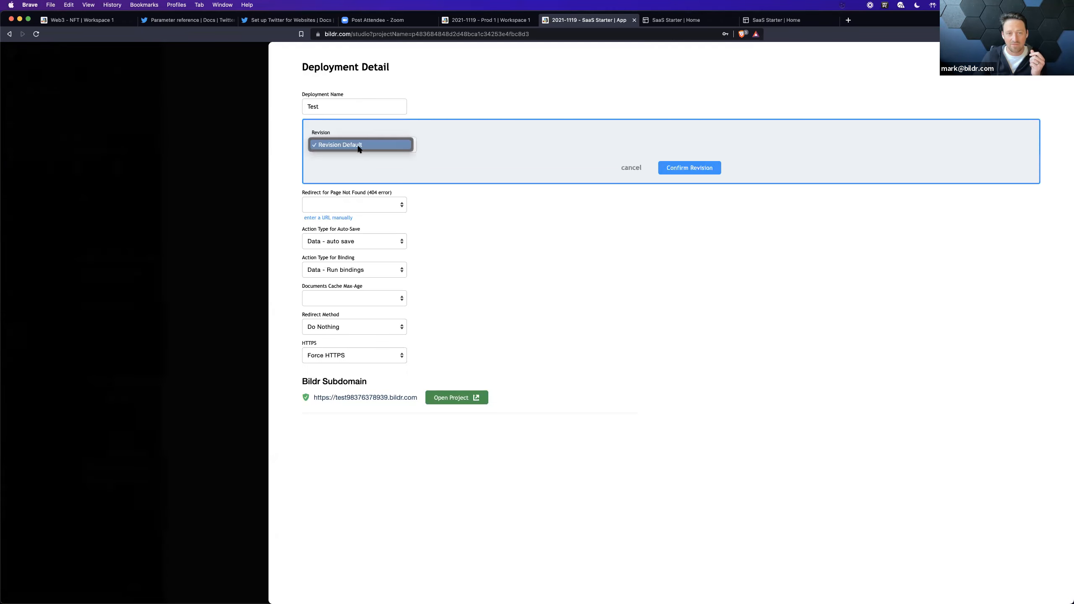
{"action": "left_click", "coordinate": [457, 217]}
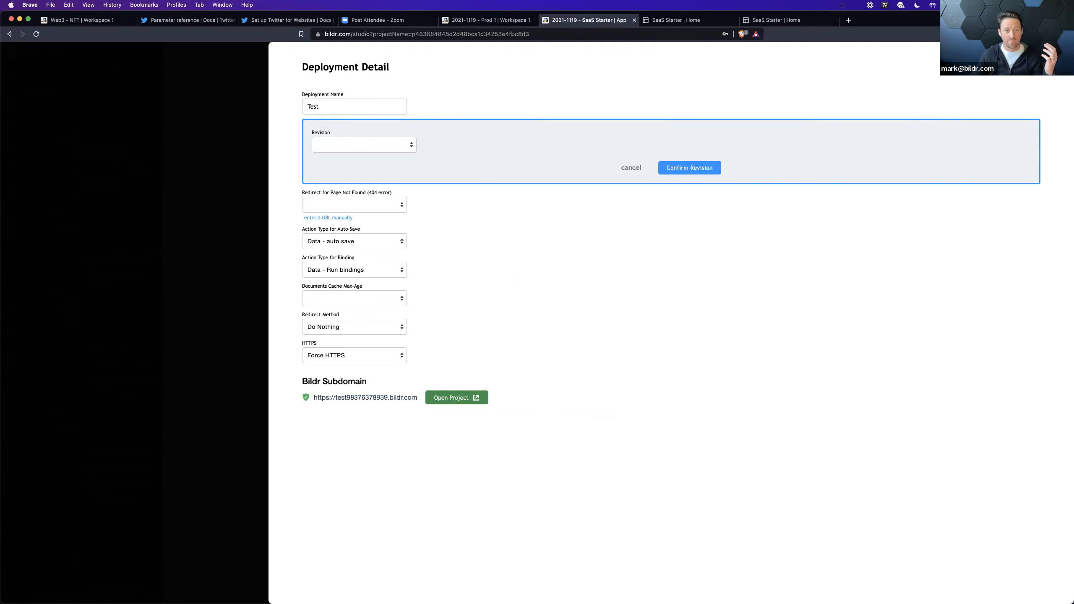
{"action": "left_click", "coordinate": [205, 262]}
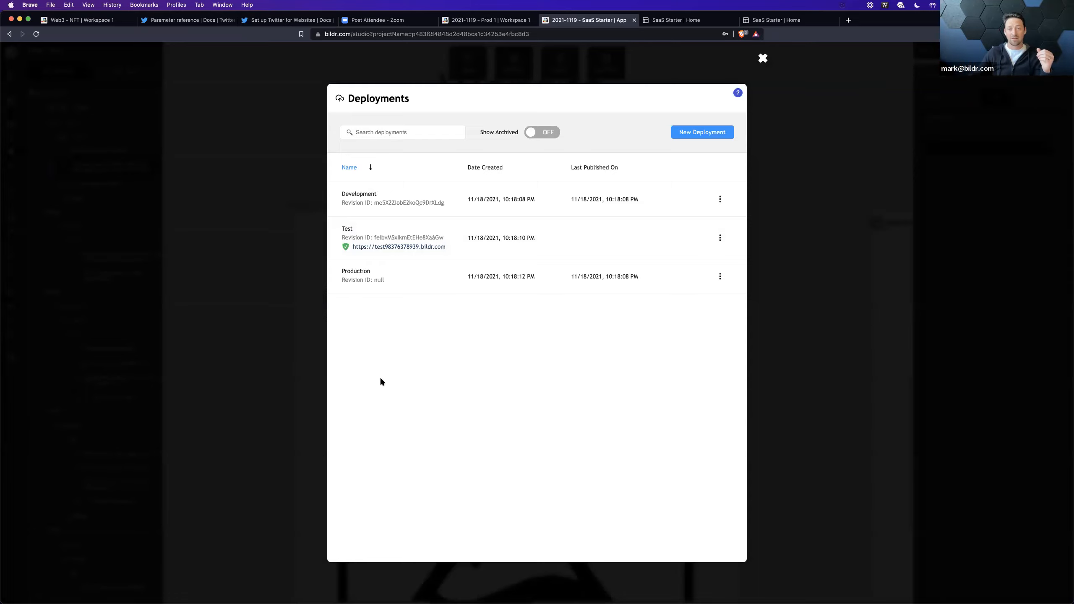
Step: Start a new deployment and enter "2021-1119-Snapshot-Best Update Ever" as its name
{"action": "left_click", "coordinate": [698, 133]}
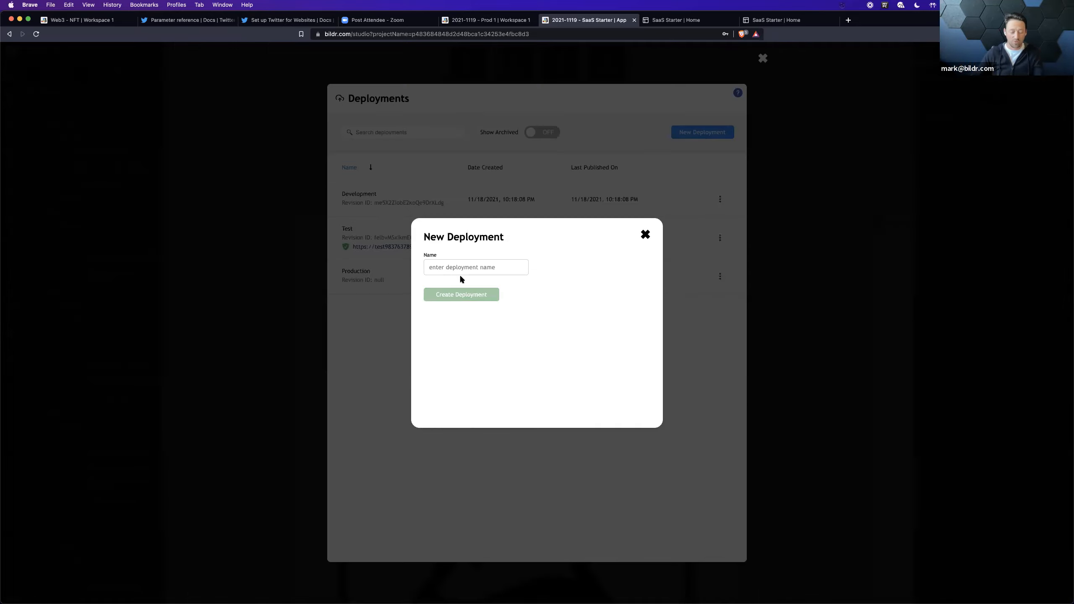
{"action": "type", "text": "Snapshot "}
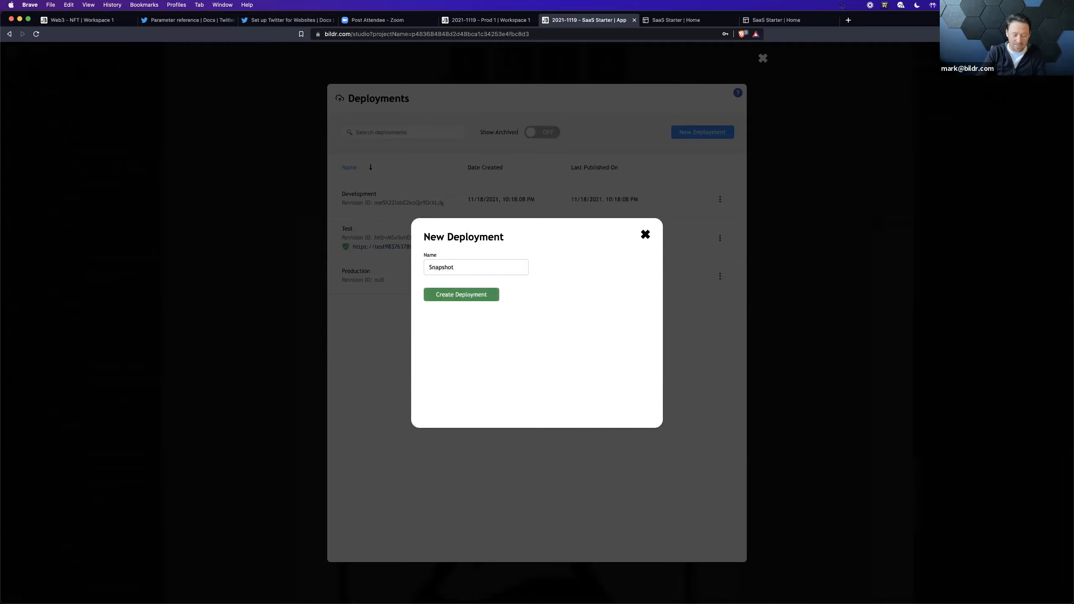
{"action": "type", "text": "2021-1119"}
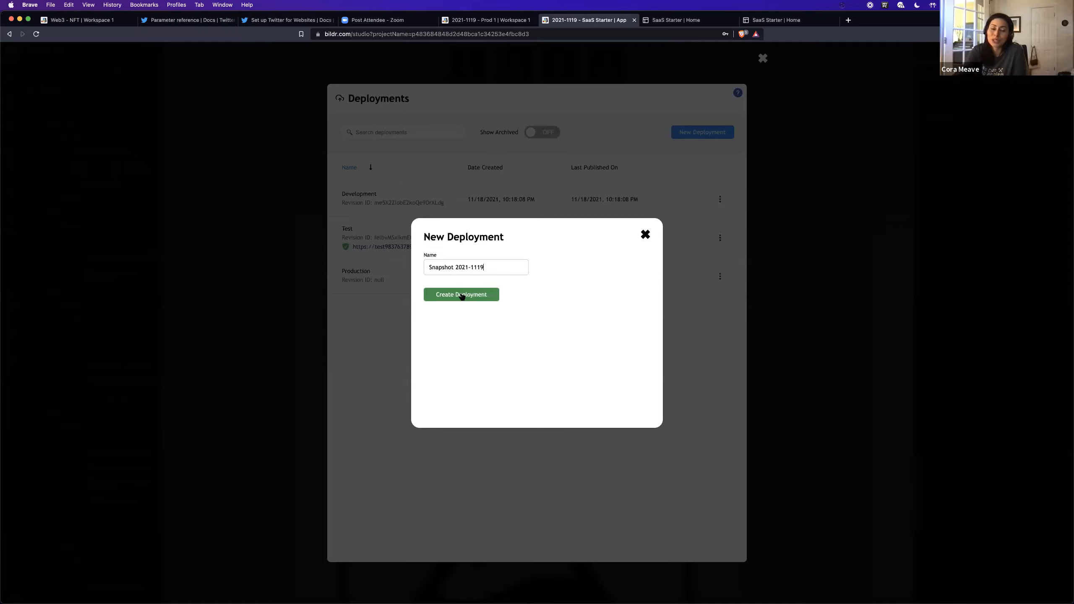
{"action": "left_click_drag", "start_coordinate": [455, 266], "coordinate": [424, 267]}
{"action": "key", "text": "super+c"}
{"action": "key", "text": "BackSpace"}
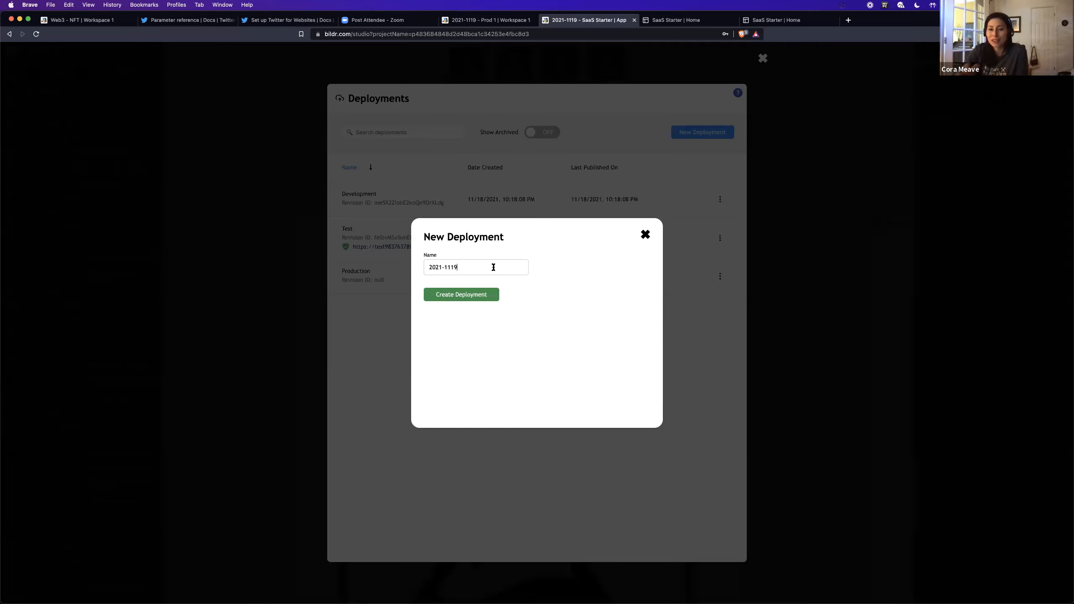
{"action": "type", "text": "-"}
{"action": "key", "text": "super+v"}
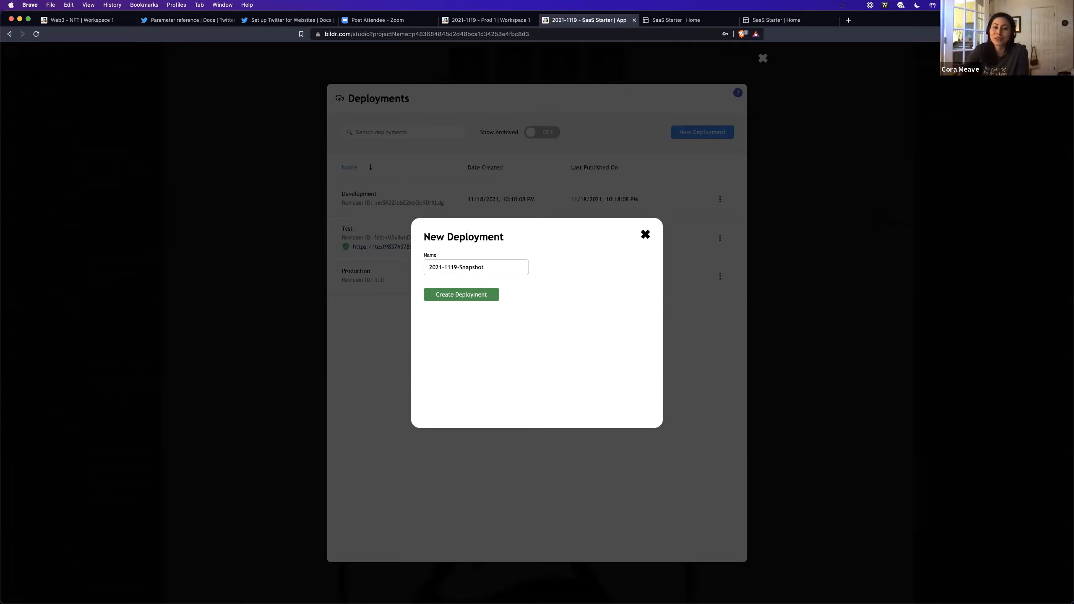
{"action": "type", "text": "-Best Update Ever"}
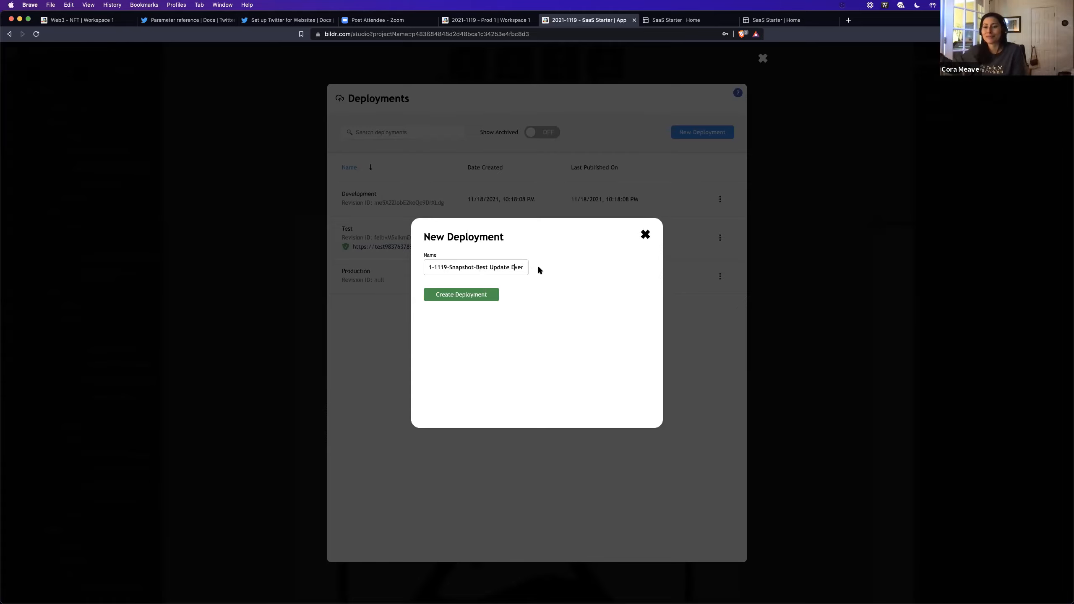
Step: Change the new deployment's name to "2021-1119-Snapshot-Before Dashboard Changes" and create the deployment
{"action": "left_click_drag", "start_coordinate": [484, 268], "coordinate": [532, 269]}
{"action": "key", "text": "BackSpace"}
{"action": "key", "text": "BackSpace"}
{"action": "type", "text": "for"}
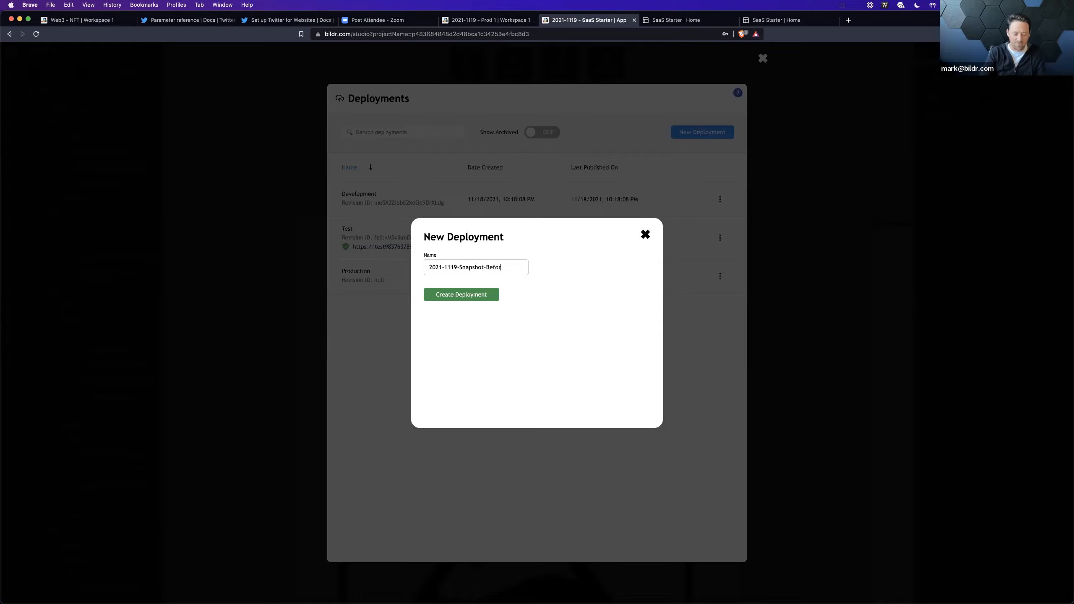
{"action": "type", "text": "e Dashboard HCnages"}
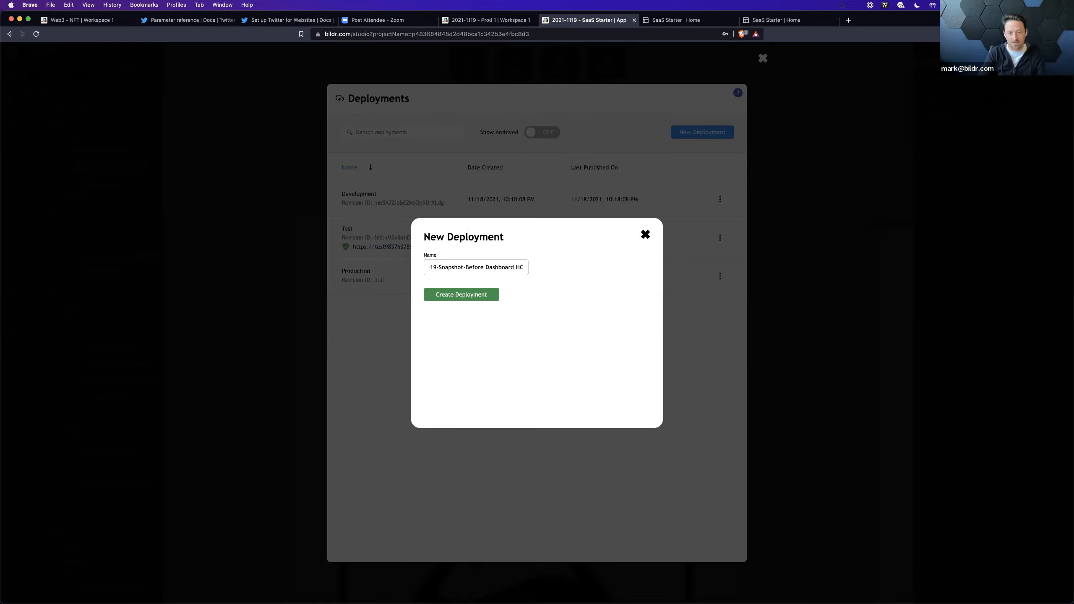
{"action": "key", "text": "BackSpace"}
{"action": "key", "text": "BackSpace"}
{"action": "key", "text": "BackSpace"}
{"action": "key", "text": "BackSpace"}
{"action": "key", "text": "BackSpace"}
{"action": "key", "text": "BackSpace"}
{"action": "key", "text": "BackSpace"}
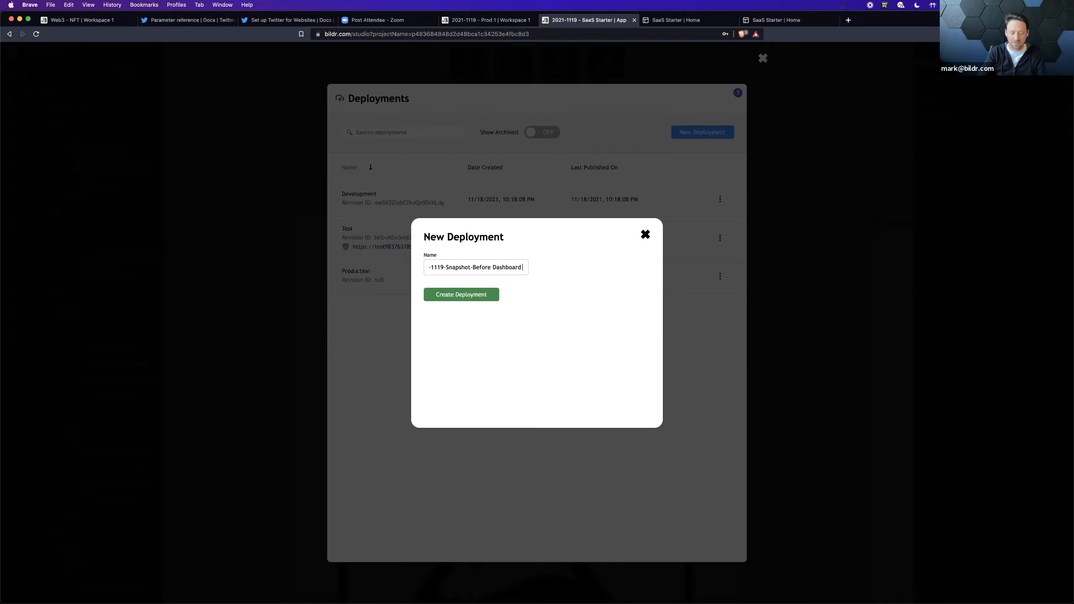
{"action": "type", "text": "Changes"}
{"action": "left_click", "coordinate": [486, 295]}
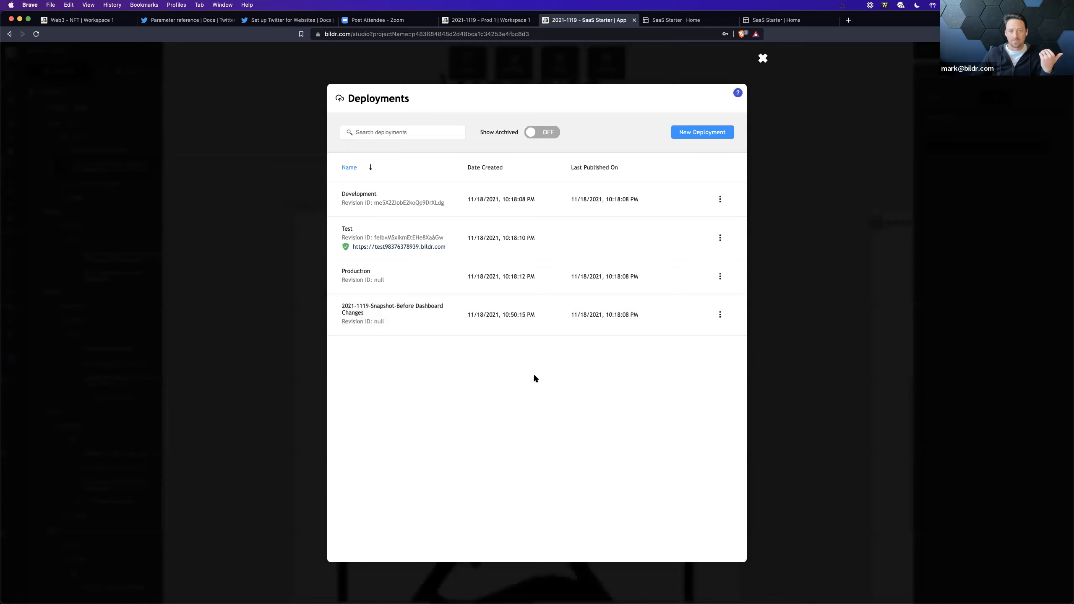
Step: Leave the deployments list and choose Development as publish source and 2021-1119-Snapshot-Before Dashboard Changes as destination
{"action": "left_click", "coordinate": [828, 264]}
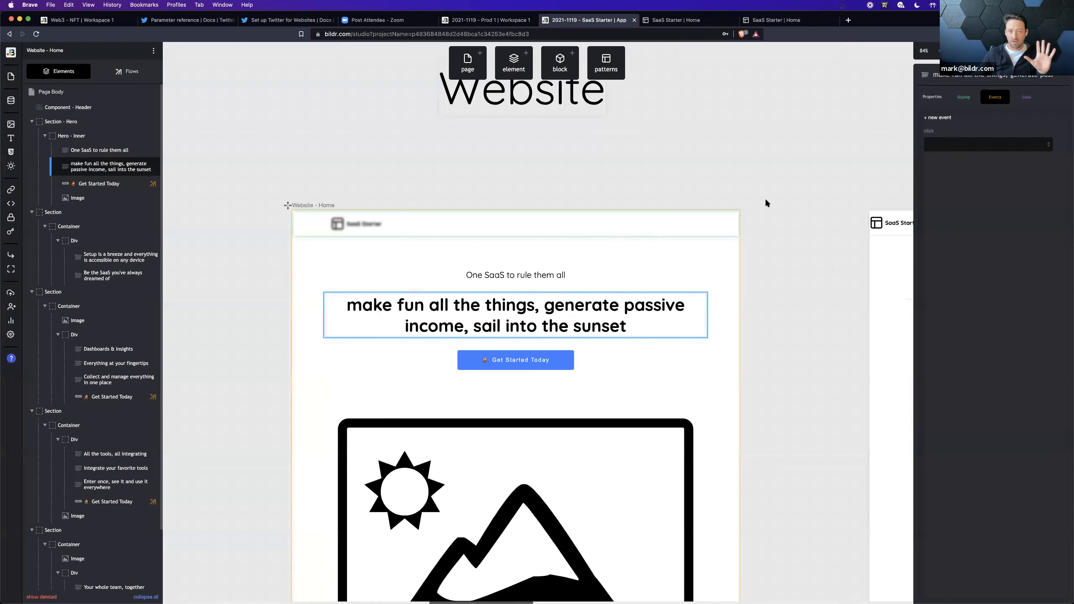
{"action": "left_click", "coordinate": [979, 51]}
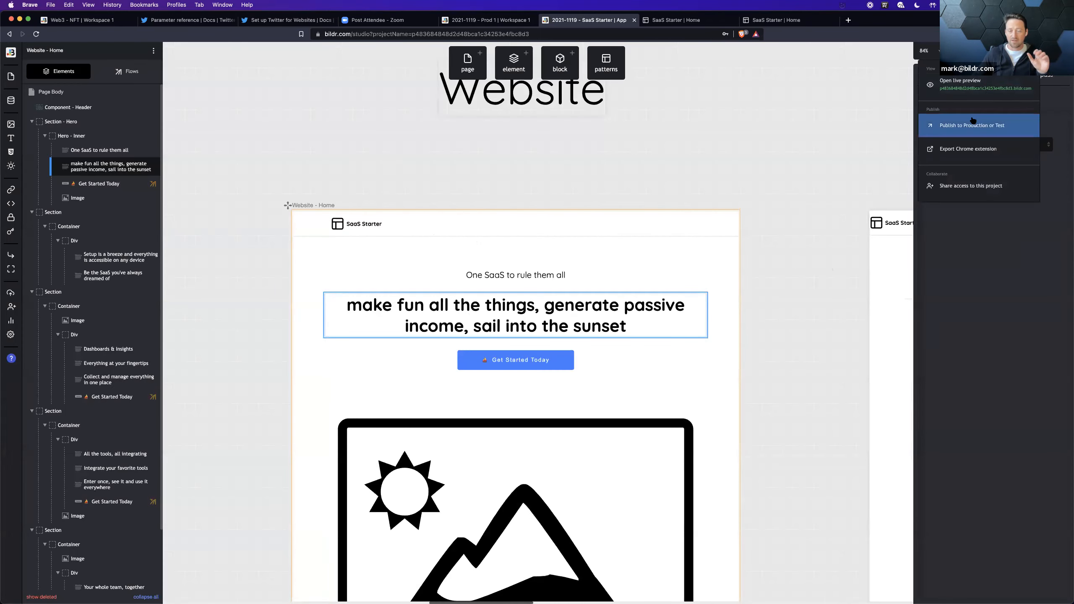
{"action": "left_click", "coordinate": [974, 123]}
{"action": "left_click", "coordinate": [482, 259]}
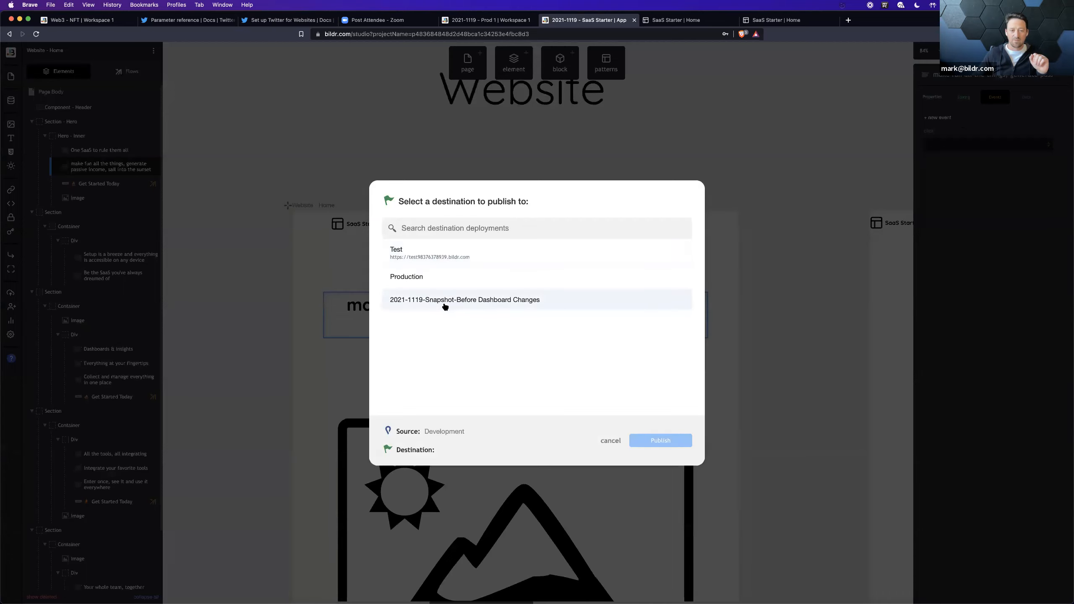
{"action": "left_click", "coordinate": [494, 301]}
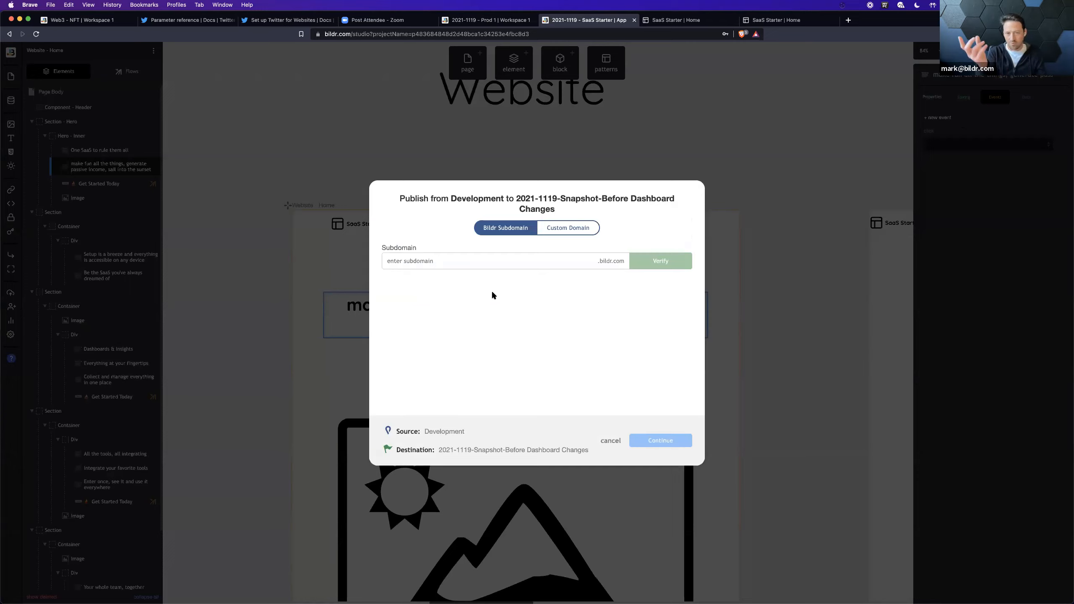
Step: Verify and reserve the Bildr subdomain "2021-1119-snapshot-beforedashboardchanges" for the snapshot deployment and publish to it
{"action": "left_click_drag", "start_coordinate": [517, 200], "coordinate": [555, 212]}
{"action": "key", "text": "super+c"}
{"action": "left_click", "coordinate": [470, 266]}
{"action": "key", "text": "super+v"}
{"action": "left_click", "coordinate": [489, 331]}
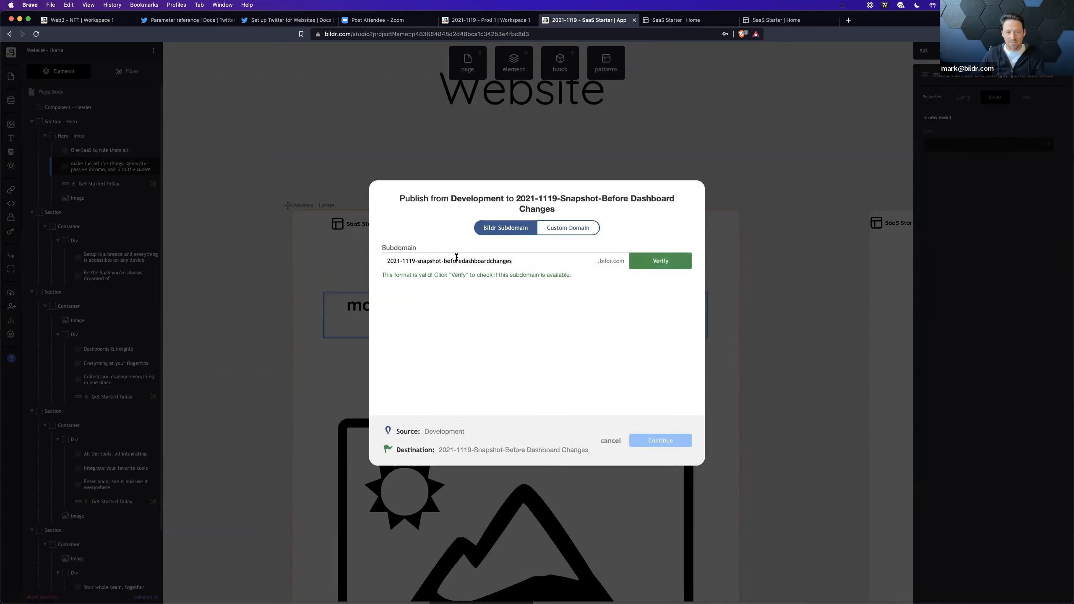
{"action": "left_click", "coordinate": [650, 269]}
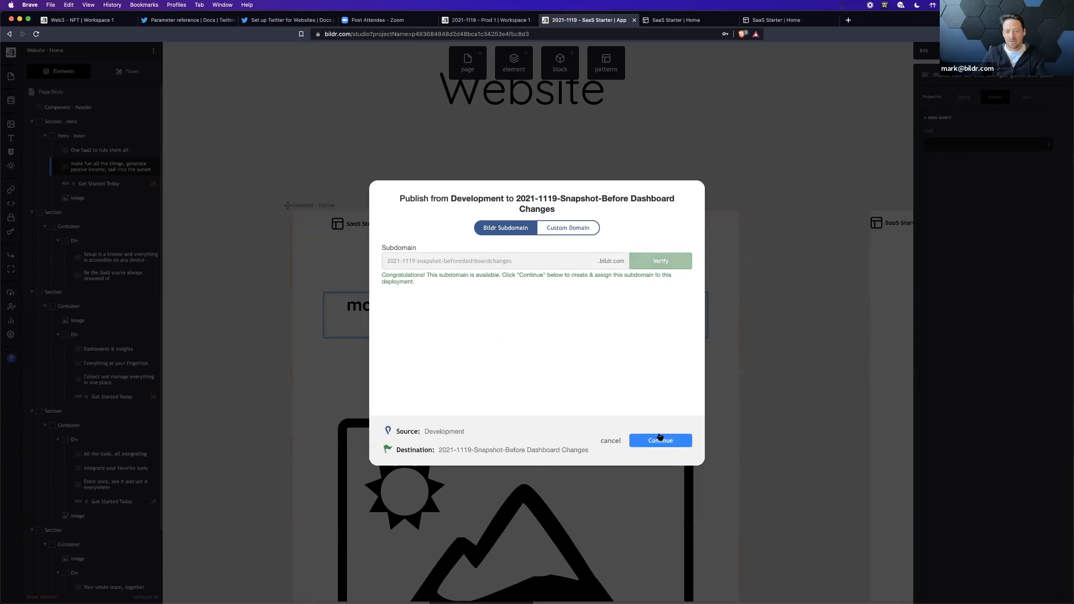
{"action": "left_click", "coordinate": [660, 447]}
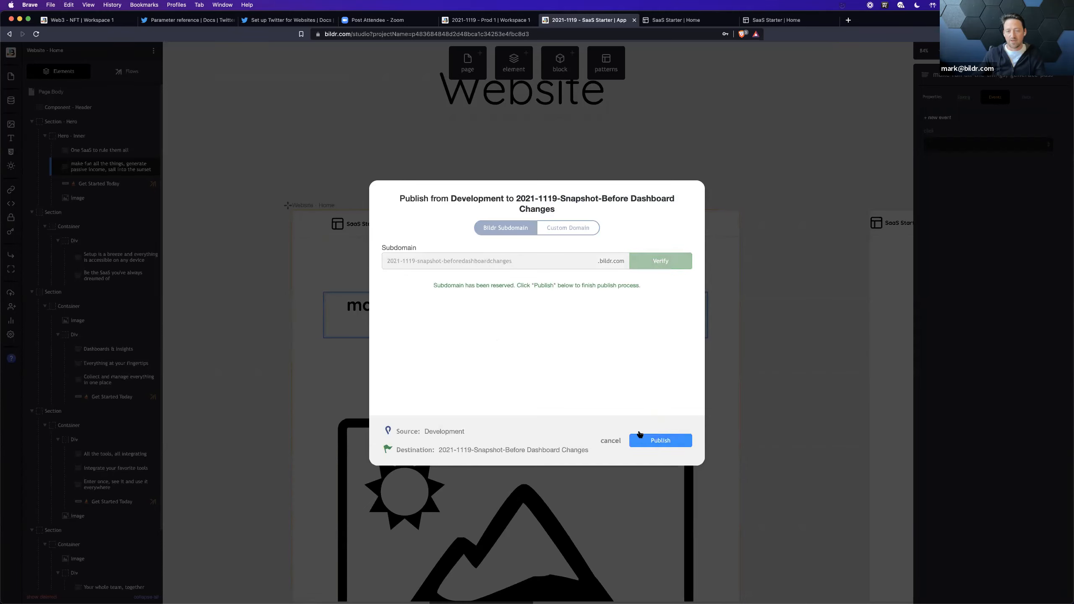
{"action": "left_click", "coordinate": [646, 439]}
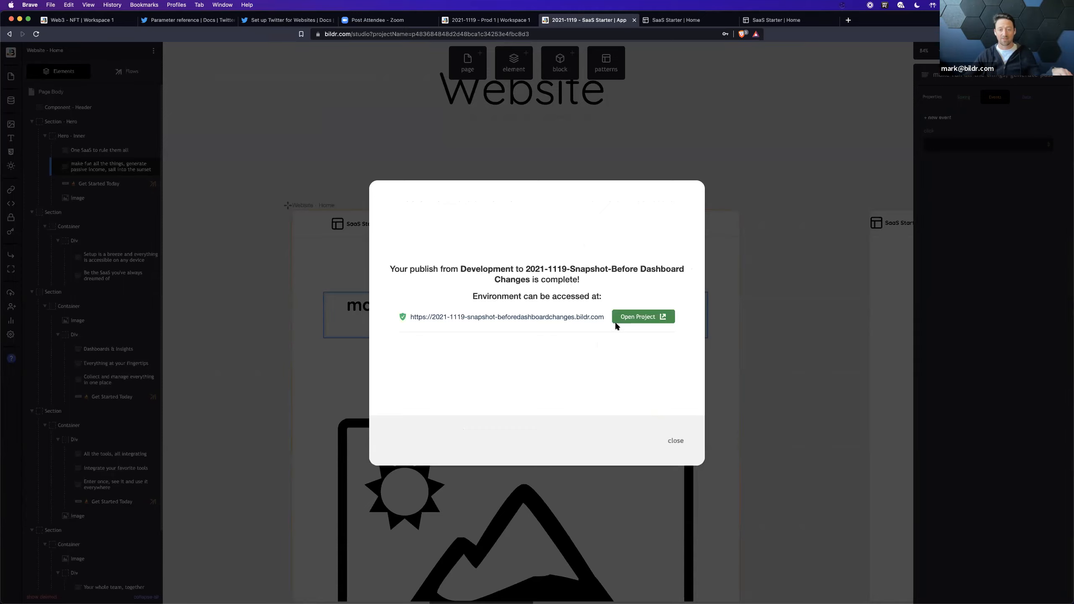
Step: Open the published snapshot site to check its home page, and close it to return to the studio
{"action": "left_click", "coordinate": [627, 317]}
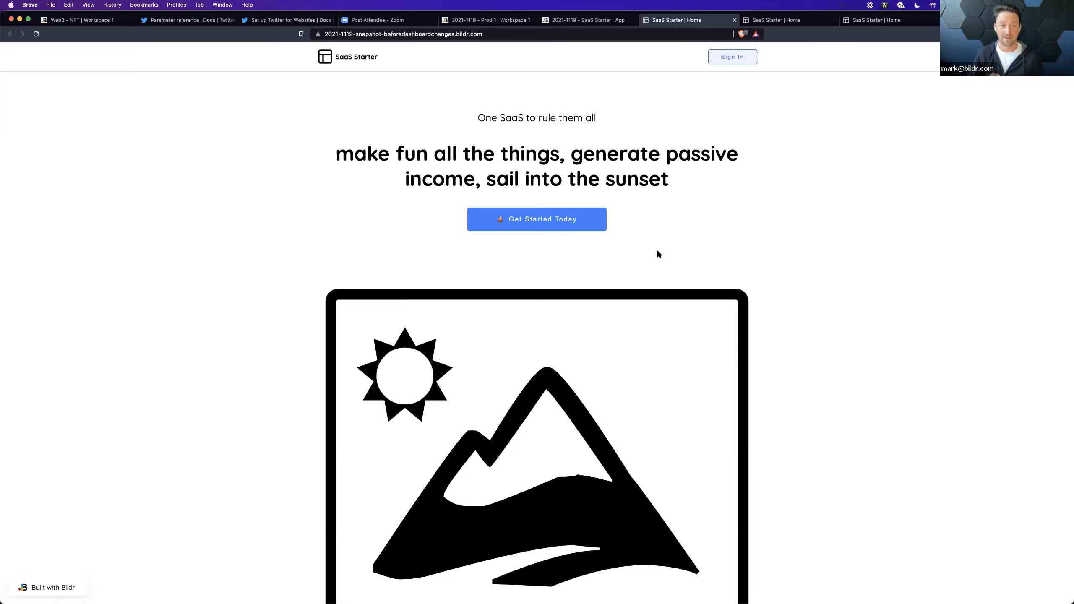
{"action": "left_click", "coordinate": [734, 20]}
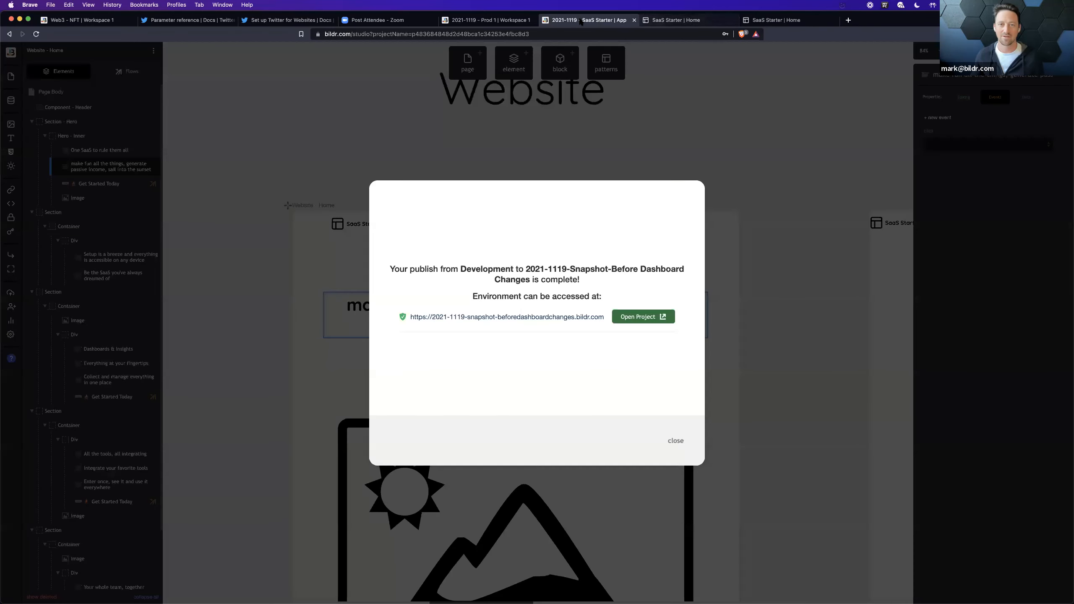
Step: Dismiss the publish completion dialog and close the Test and Development previews of the SaaS Starter site
{"action": "left_click", "coordinate": [726, 332]}
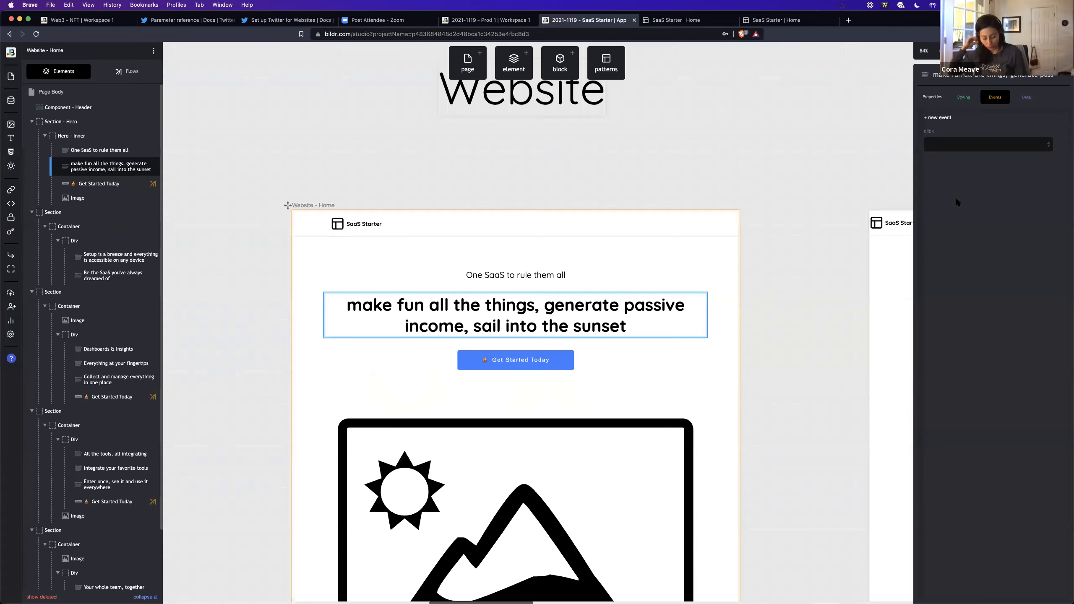
{"action": "left_click", "coordinate": [803, 21]}
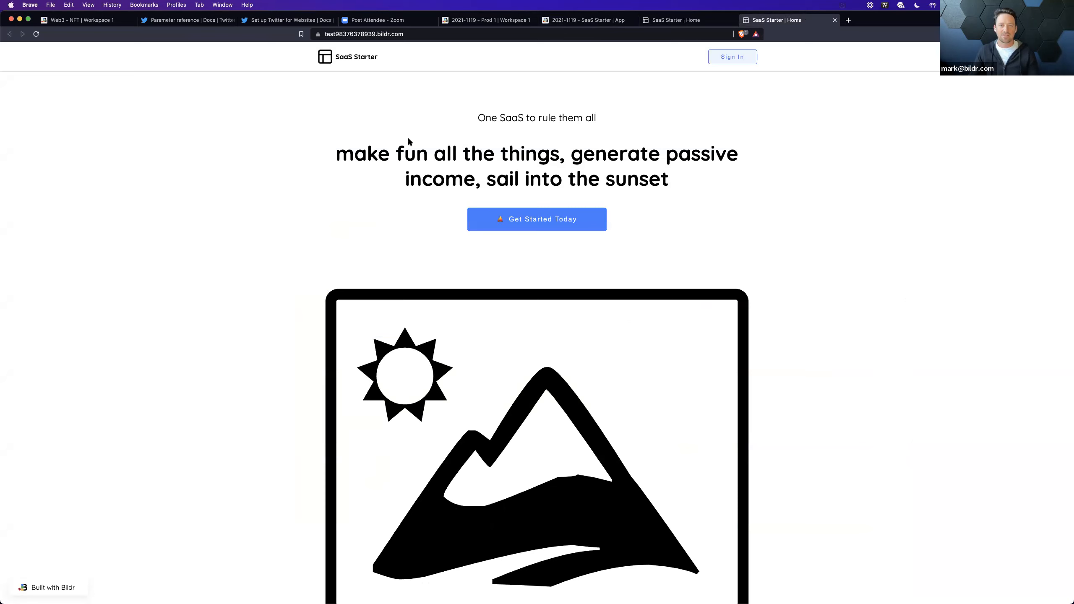
{"action": "left_click", "coordinate": [834, 20]}
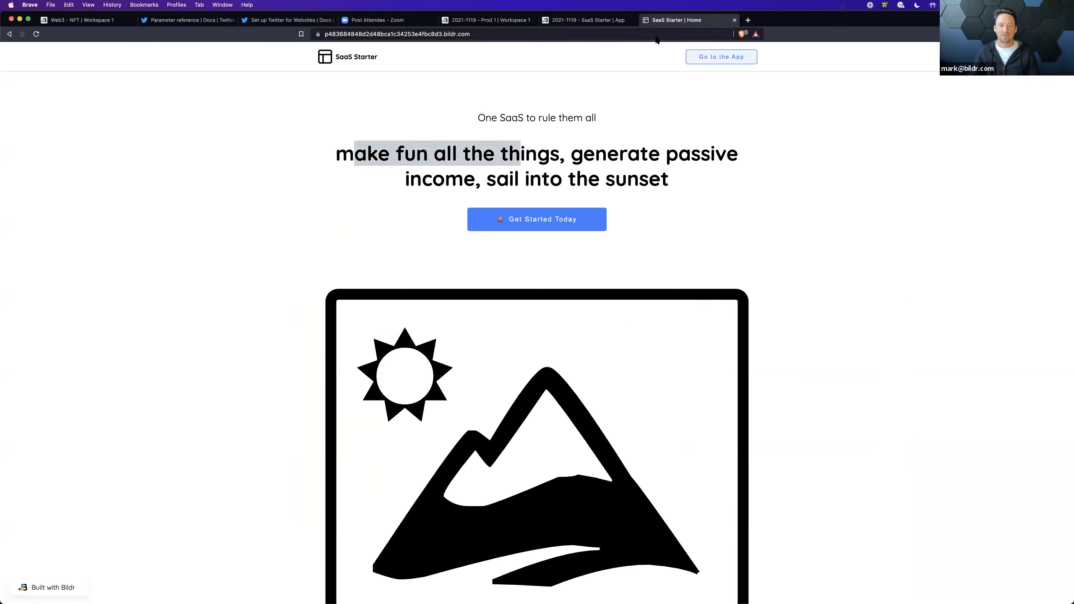
{"action": "left_click", "coordinate": [735, 19]}
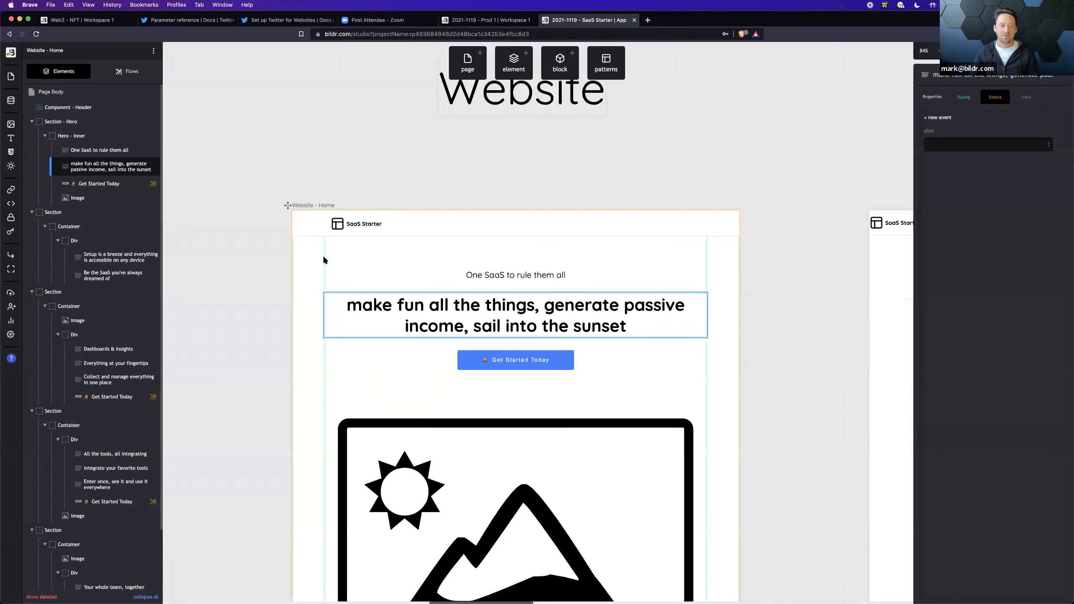
Step: Open the 2021-1119-Snapshot-Before Dashboard Changes deployment's details and its published site to examine the home page headline
{"action": "left_click", "coordinate": [11, 293]}
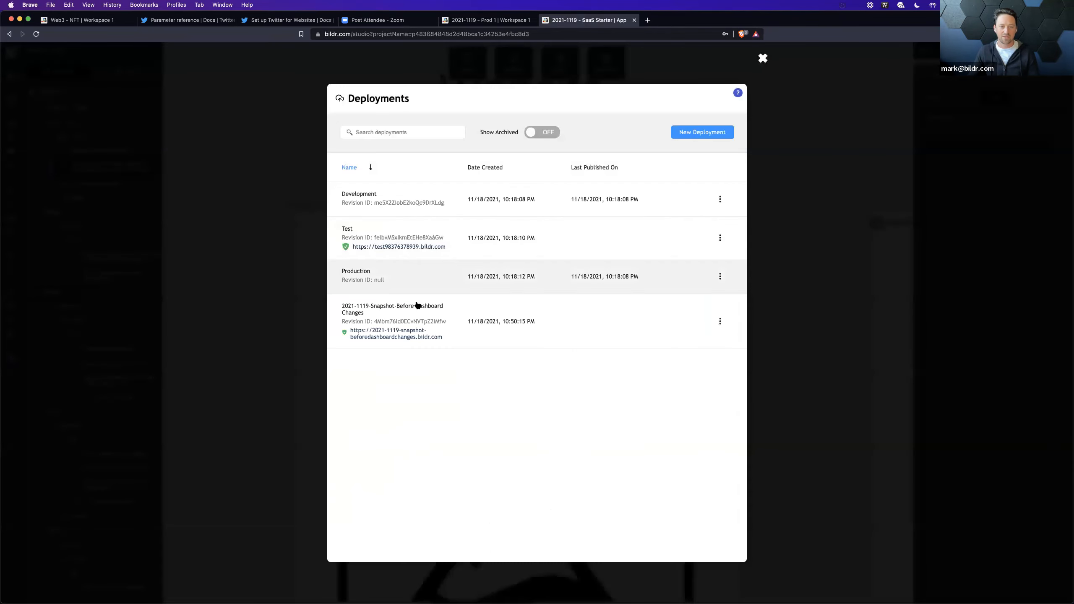
{"action": "left_click", "coordinate": [397, 336]}
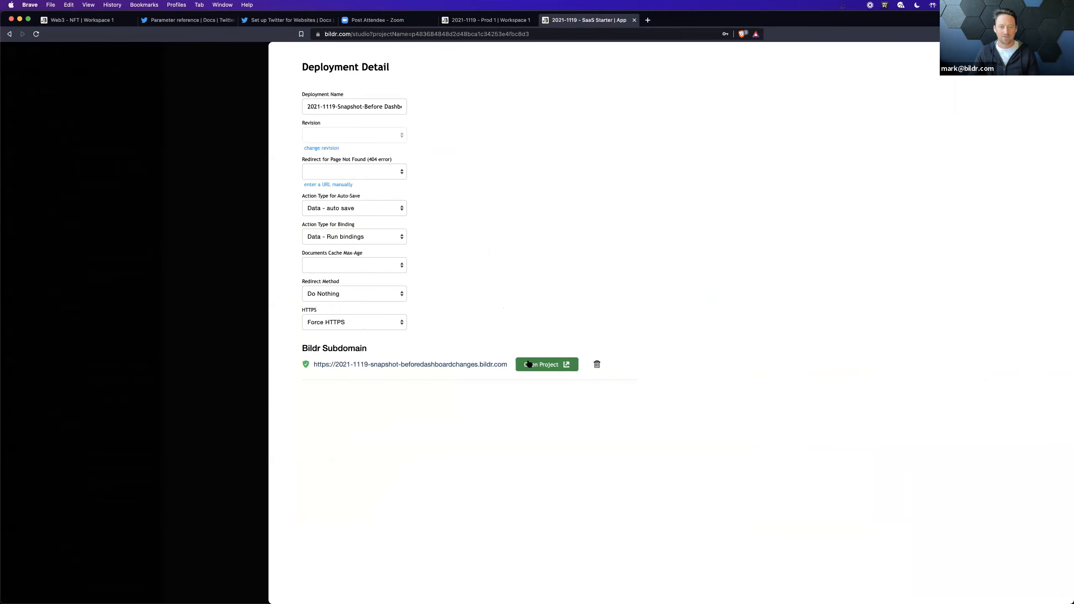
{"action": "left_click", "coordinate": [529, 364]}
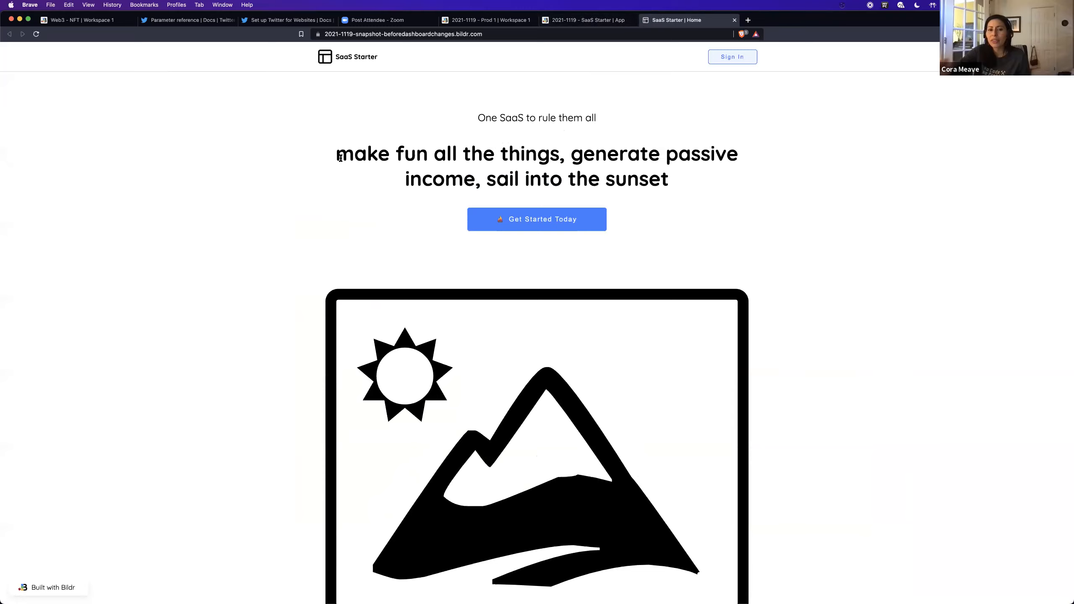
{"action": "left_click_drag", "start_coordinate": [348, 159], "coordinate": [467, 157]}
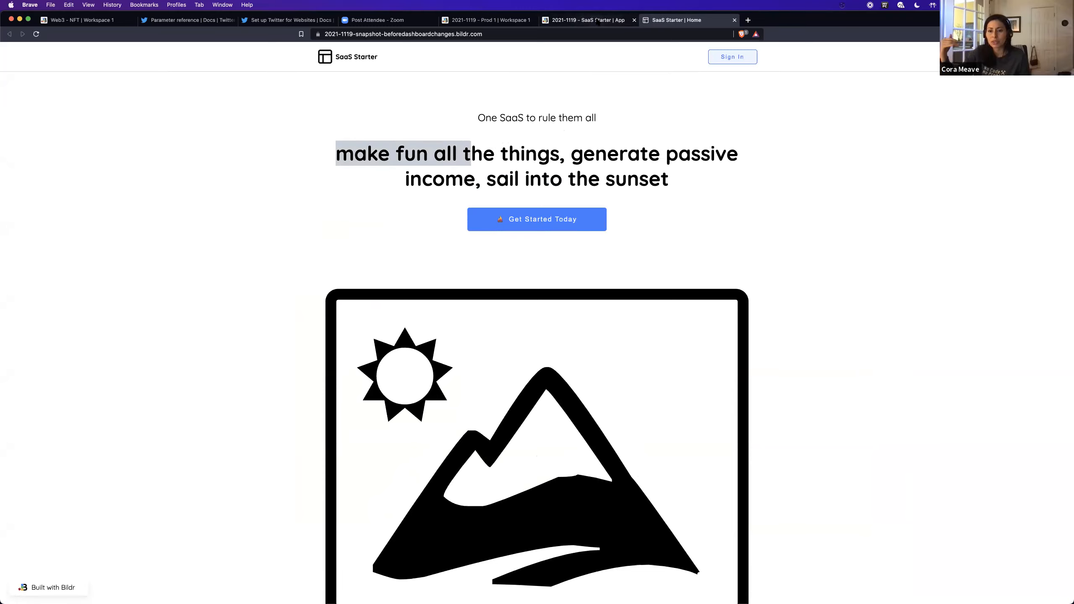
{"action": "left_click", "coordinate": [598, 21]}
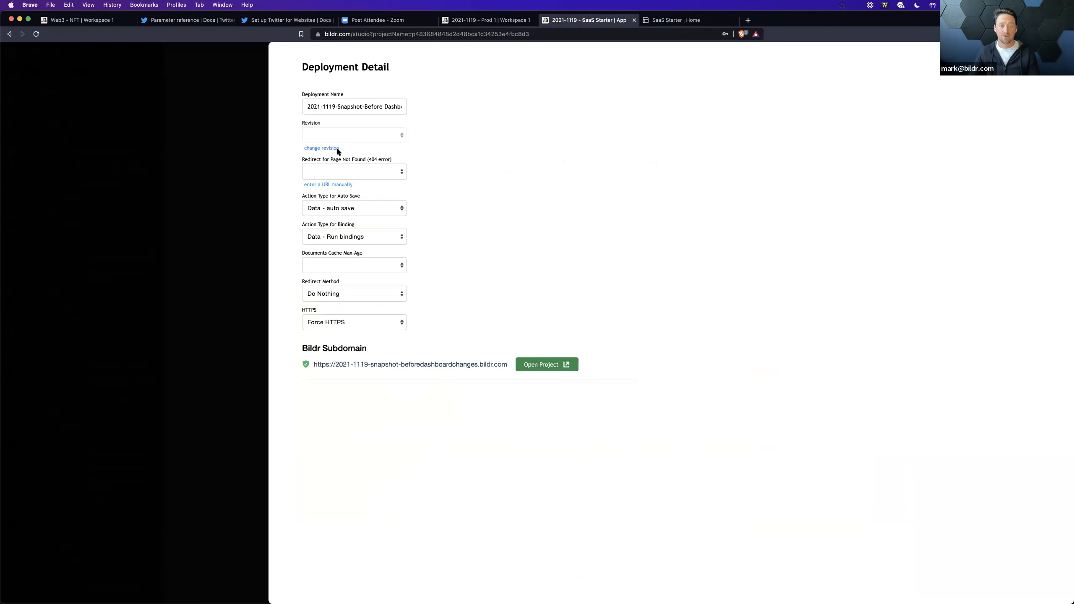
{"action": "left_click", "coordinate": [326, 149]}
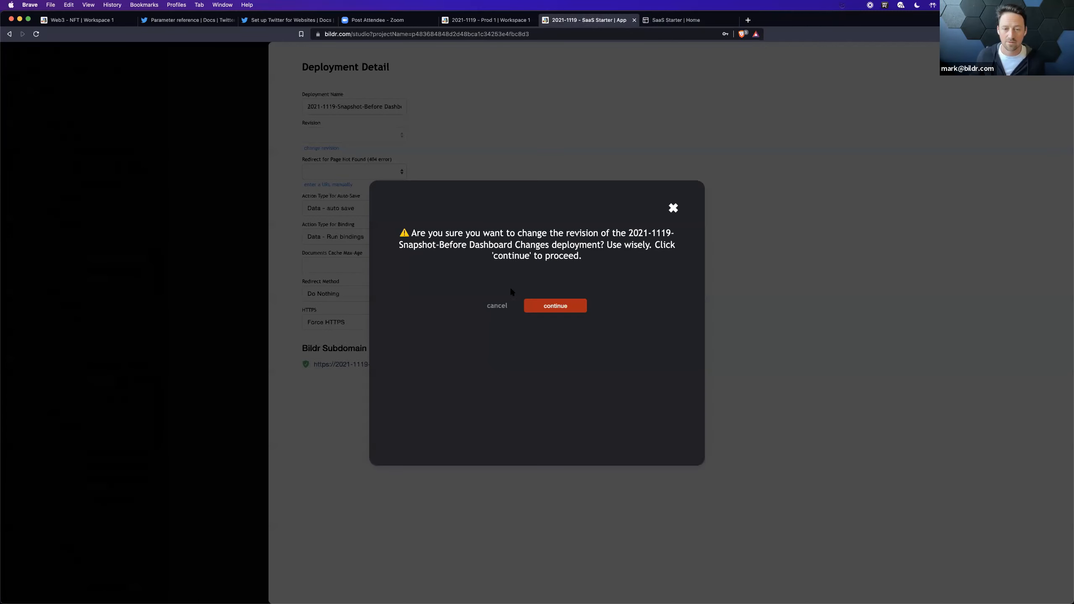
{"action": "left_click", "coordinate": [551, 307]}
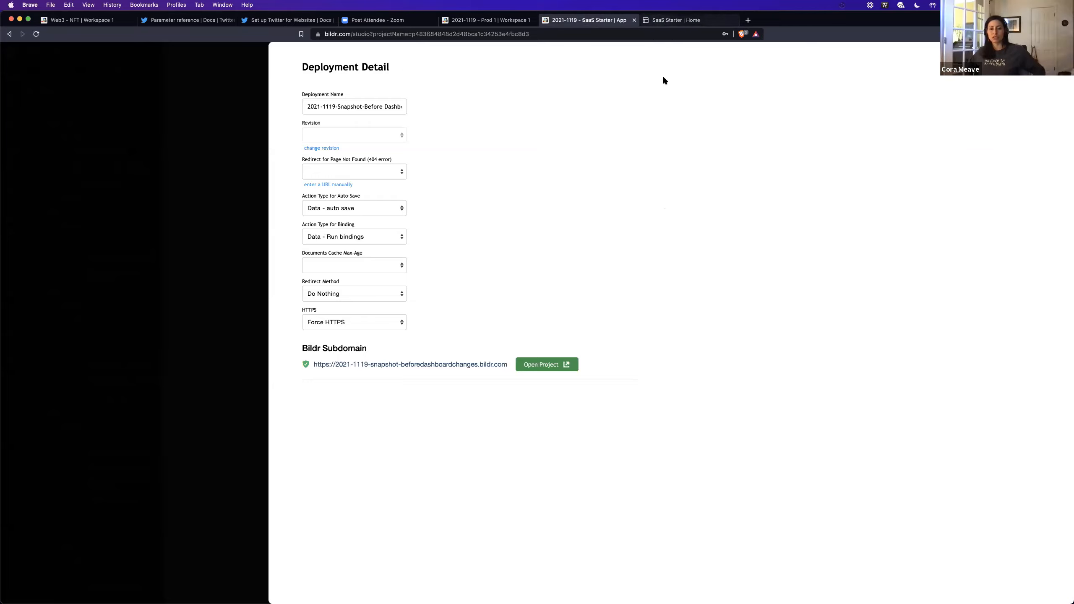
Step: Look at the snapshot site's home page again and return to its deployment details in the studio
{"action": "left_click", "coordinate": [677, 23]}
{"action": "left_click", "coordinate": [695, 192]}
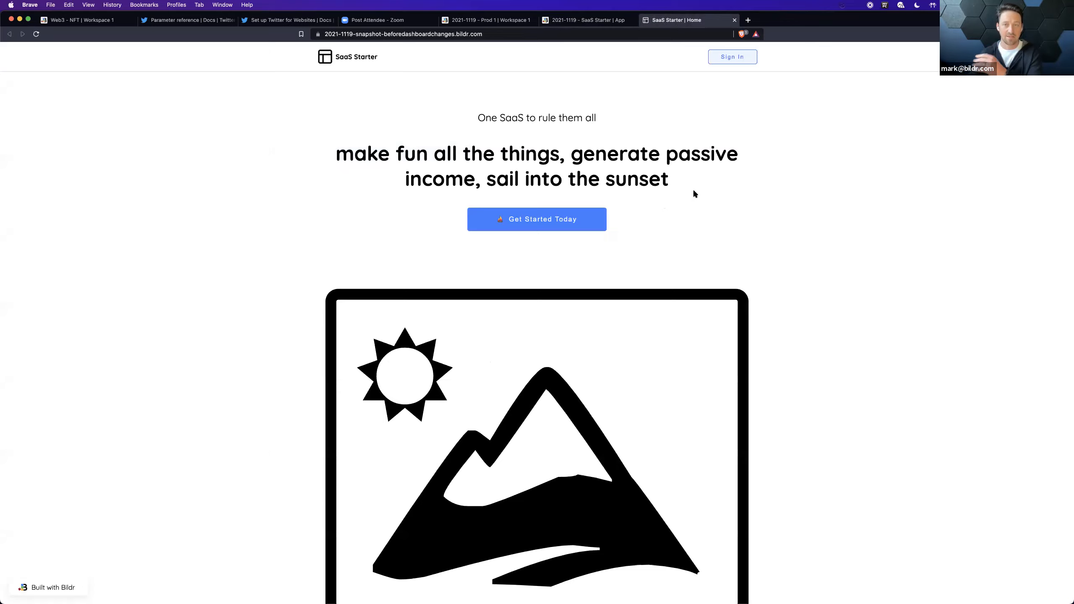
{"action": "left_click", "coordinate": [558, 22]}
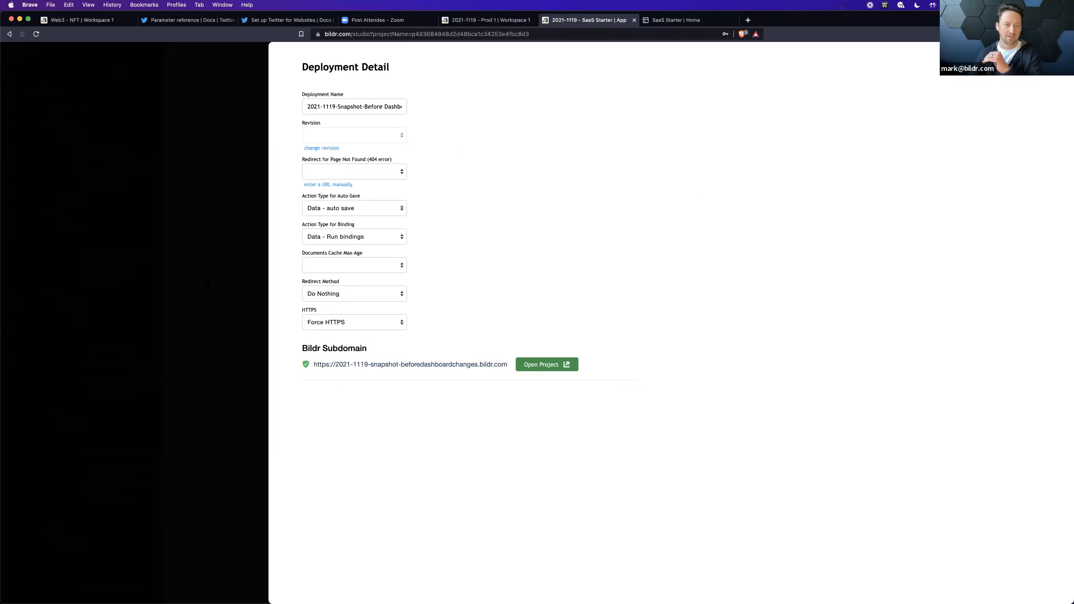
Step: Leave the deployments and replace the hero headline on Website - Home with "this is the change"
{"action": "left_click", "coordinate": [203, 285]}
{"action": "left_click", "coordinate": [224, 265]}
{"action": "left_click", "coordinate": [389, 306]}
{"action": "left_click", "coordinate": [346, 305]}
{"action": "left_click_drag", "start_coordinate": [346, 305], "coordinate": [623, 325]}
{"action": "type", "text": "this"}
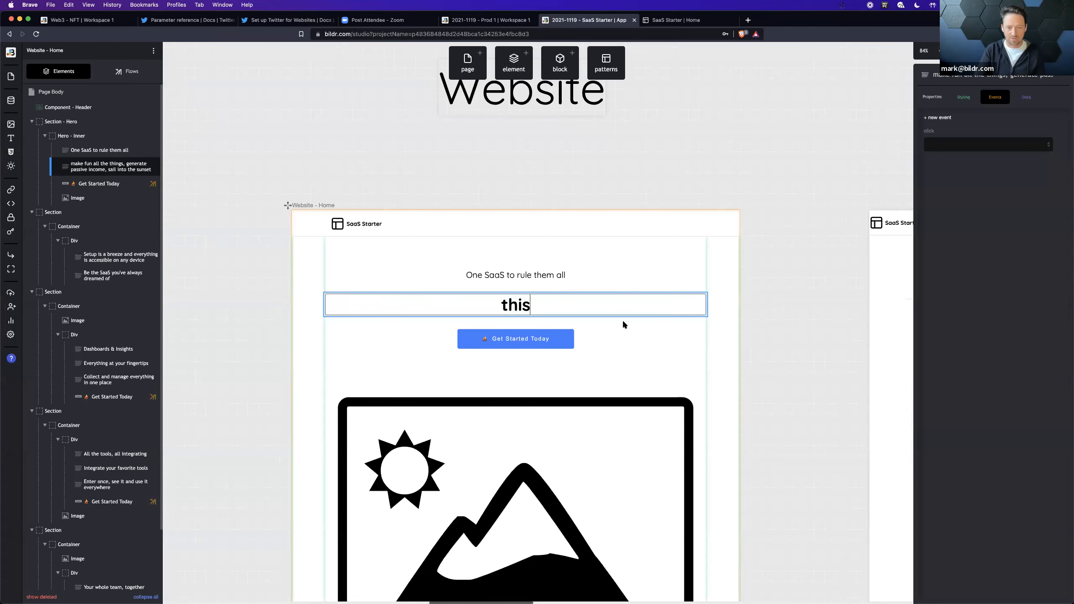
{"action": "type", "text": " is the change"}
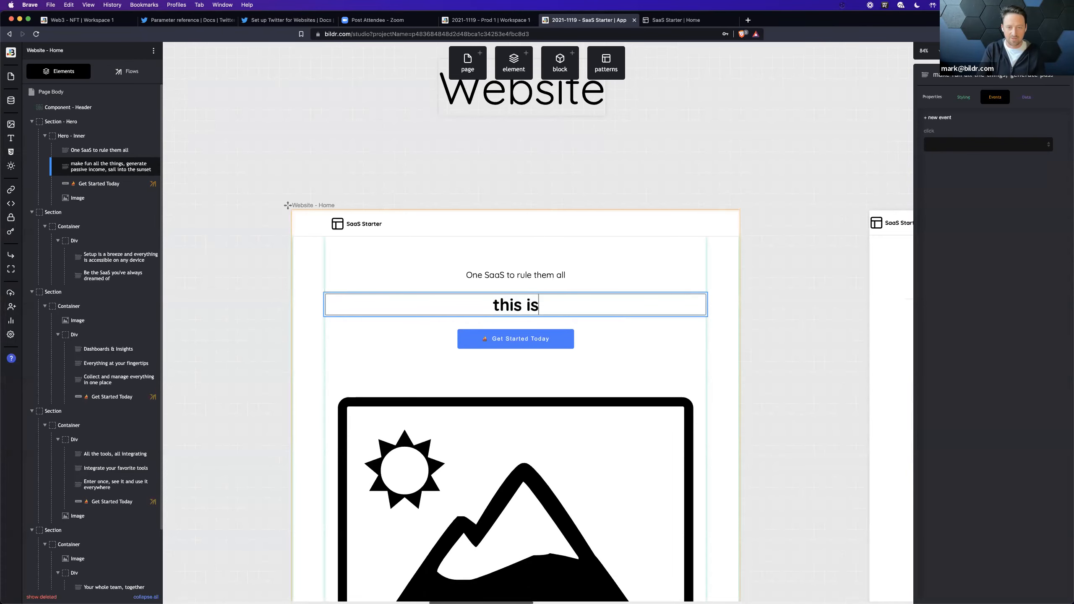
{"action": "left_click", "coordinate": [616, 390]}
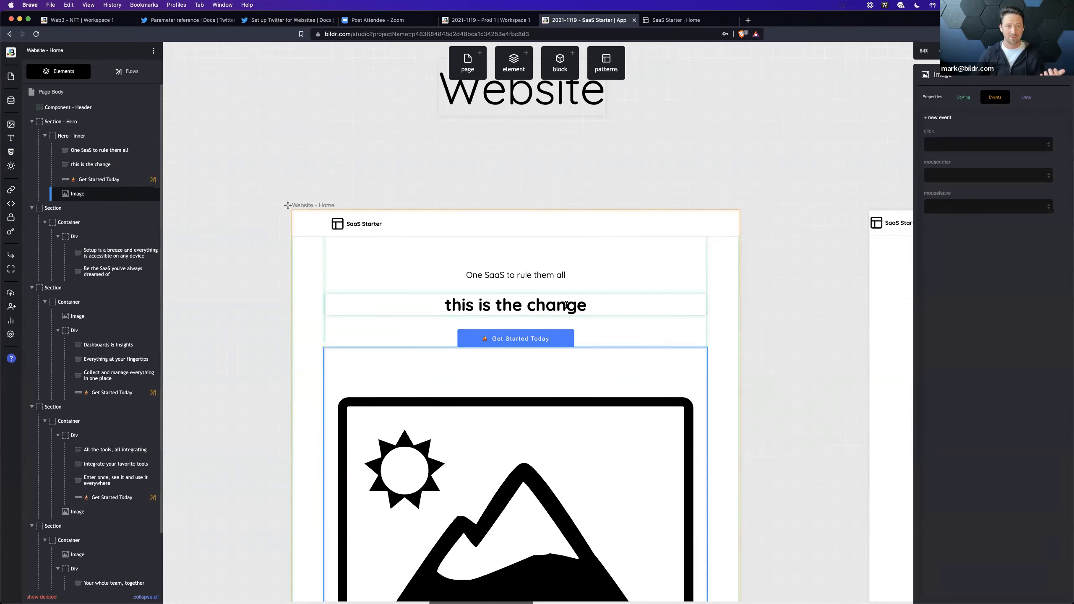
Step: Preview the Development home page, compare its headline with the snapshot site, and close the Development preview
{"action": "left_click", "coordinate": [956, 51]}
{"action": "left_click", "coordinate": [928, 68]}
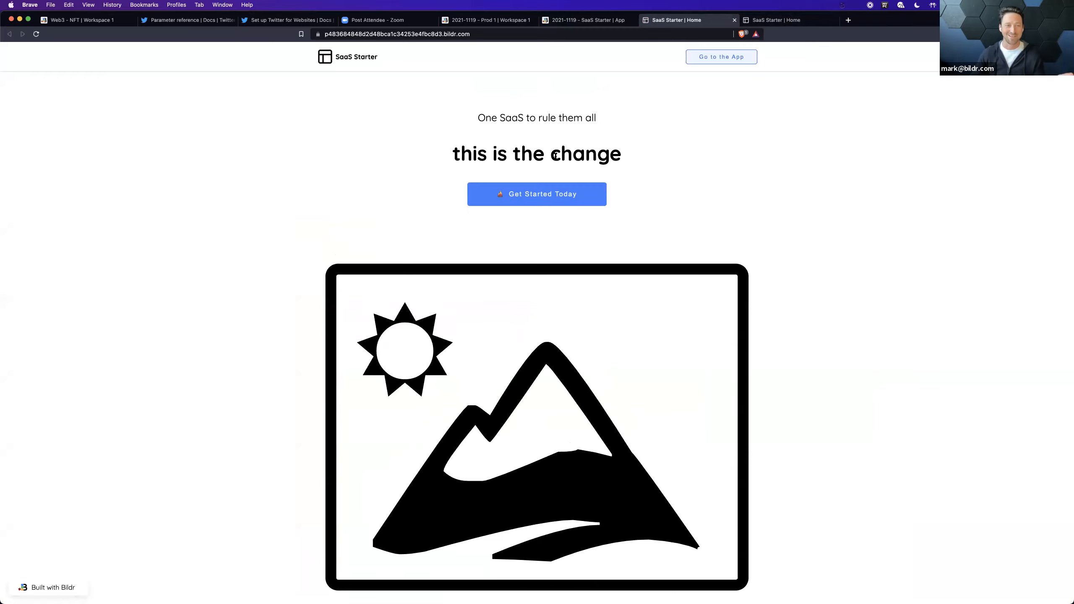
{"action": "left_click", "coordinate": [776, 20]}
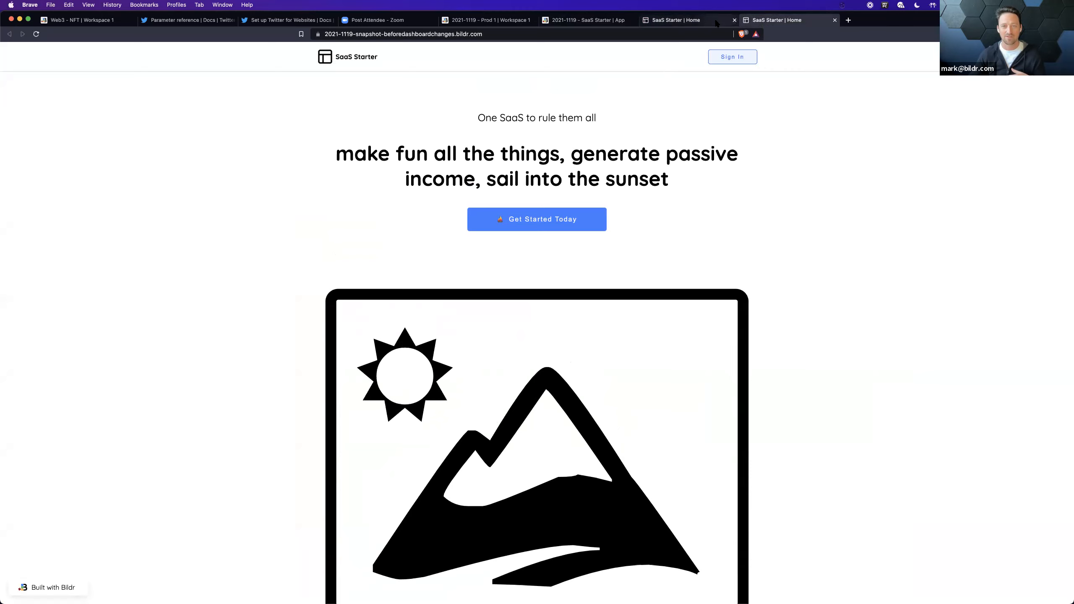
{"action": "left_click", "coordinate": [716, 23]}
{"action": "left_click", "coordinate": [735, 20]}
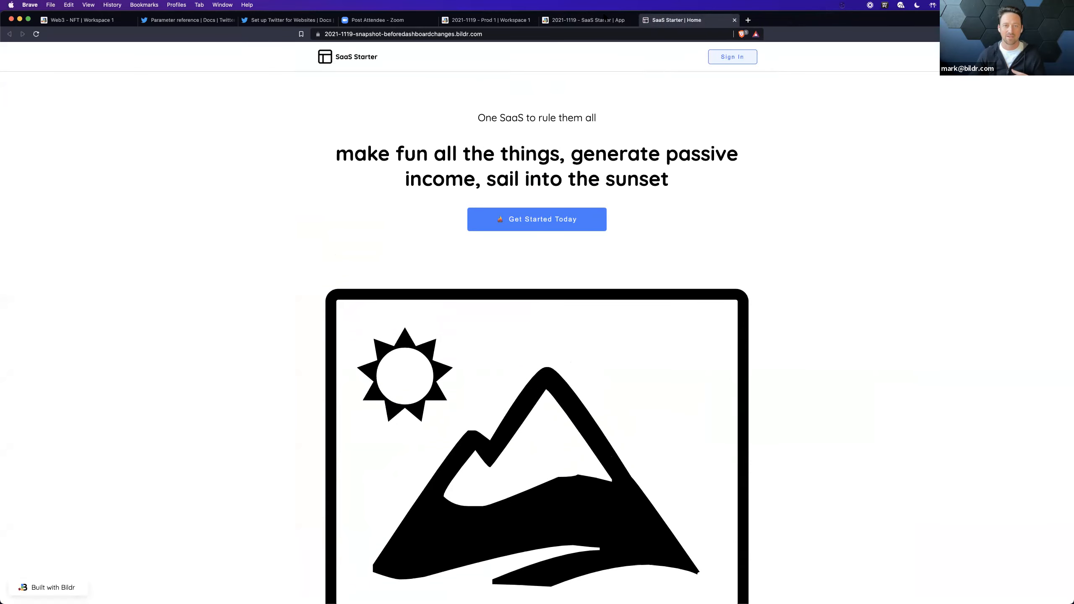
Step: Reload the SaaS Starter studio project and open the Development deployment's details
{"action": "left_click", "coordinate": [588, 20]}
{"action": "key", "text": "super+r"}
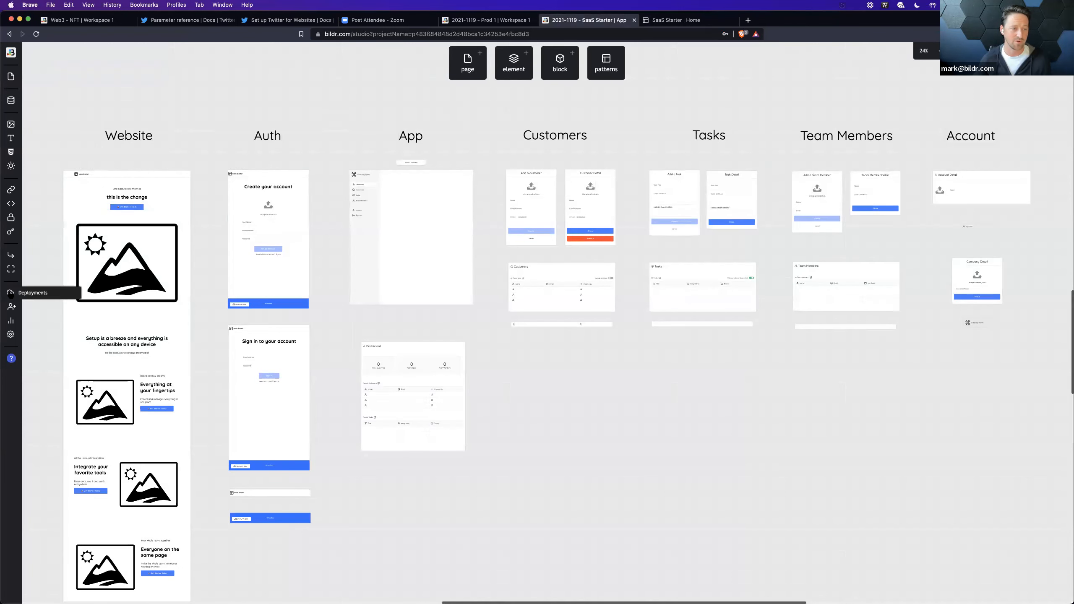
{"action": "left_click", "coordinate": [25, 297]}
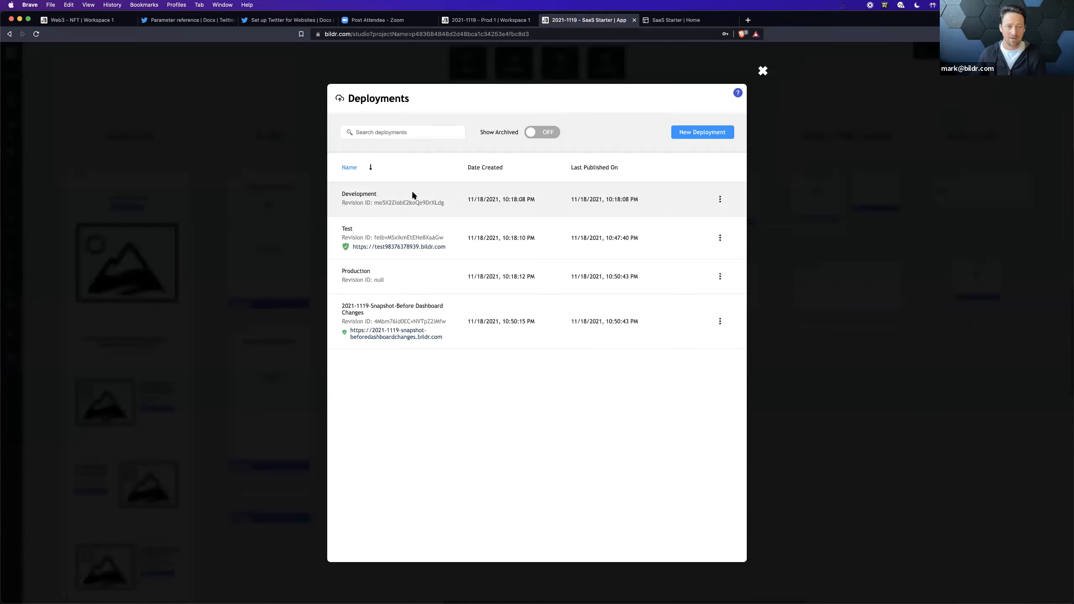
{"action": "left_click", "coordinate": [413, 195]}
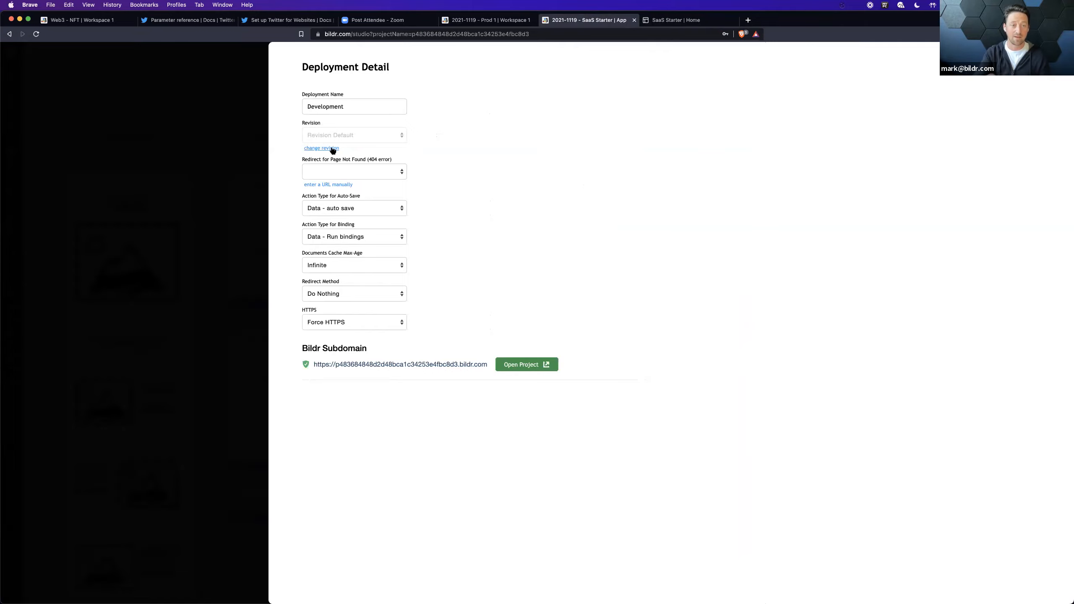
Step: Change the Development deployment's revision to Fri Nov 19 2021 10:50:43 and confirm the revision
{"action": "left_click", "coordinate": [332, 149]}
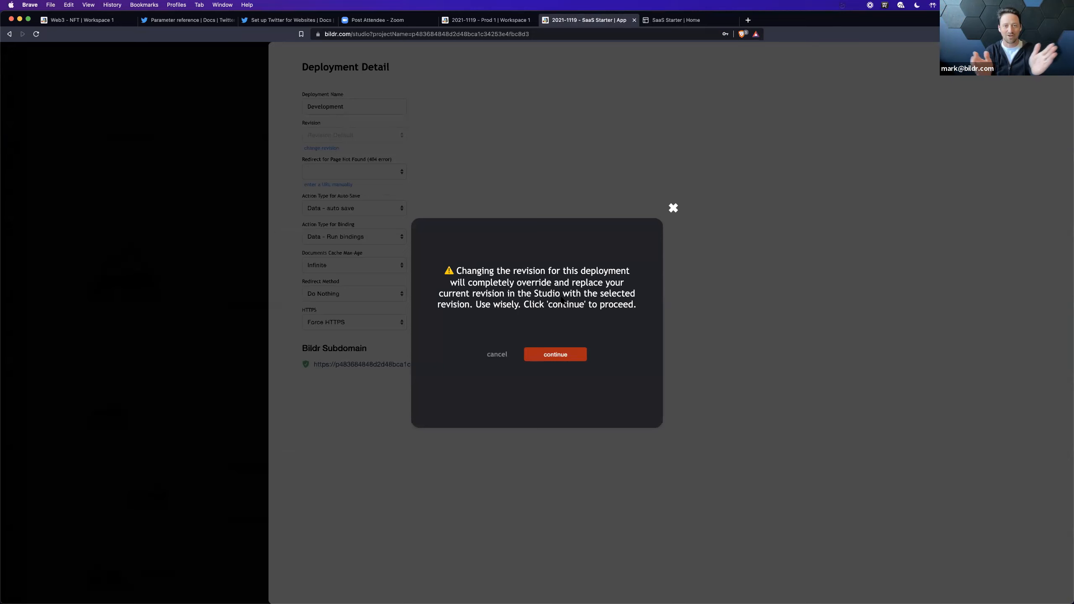
{"action": "left_click", "coordinate": [563, 357]}
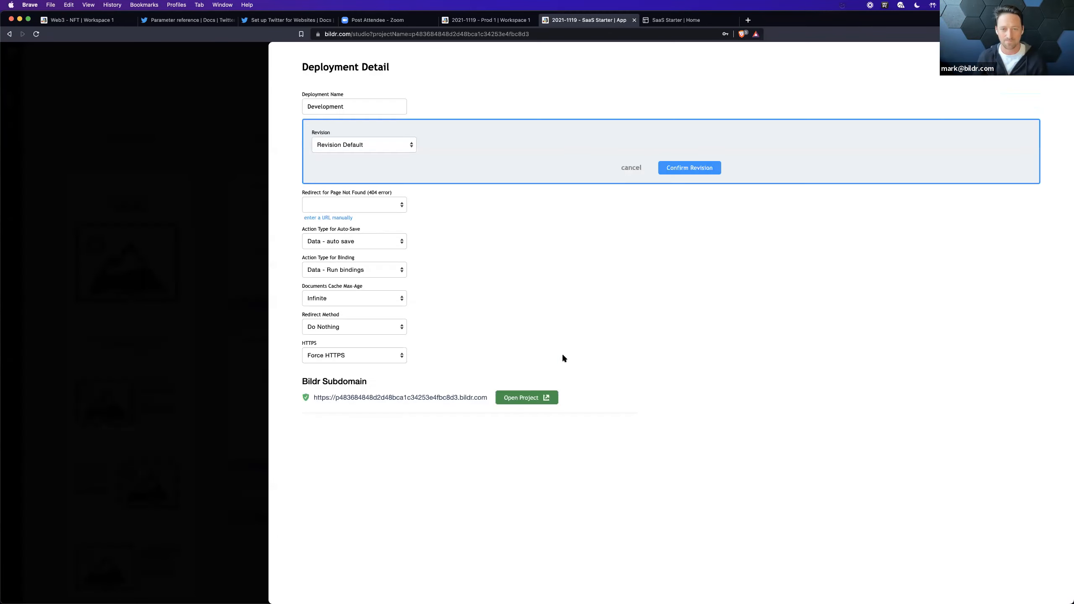
{"action": "left_click", "coordinate": [409, 145]}
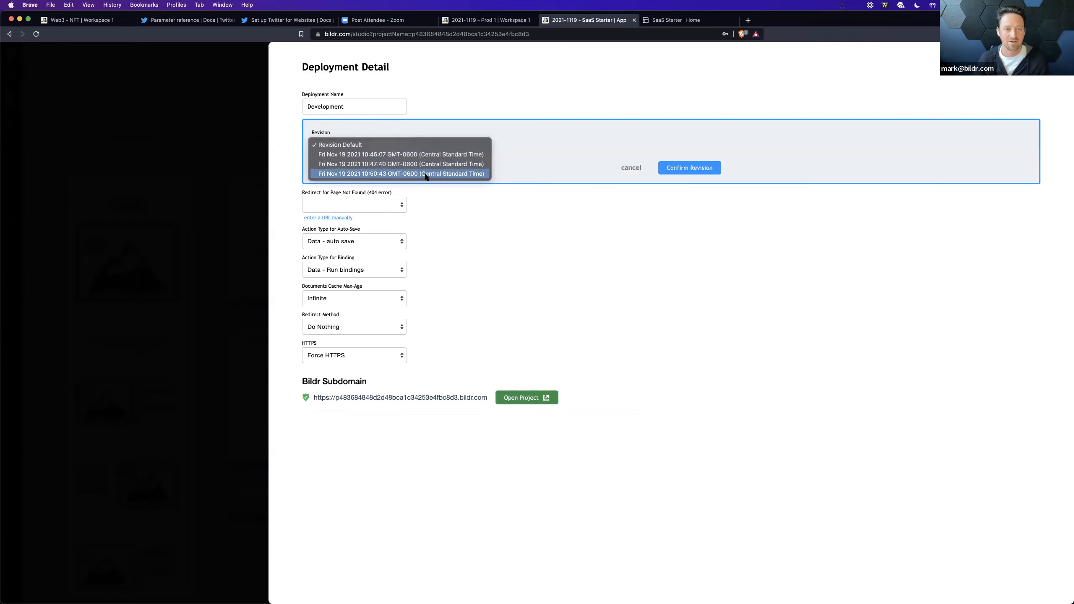
{"action": "left_click", "coordinate": [382, 174]}
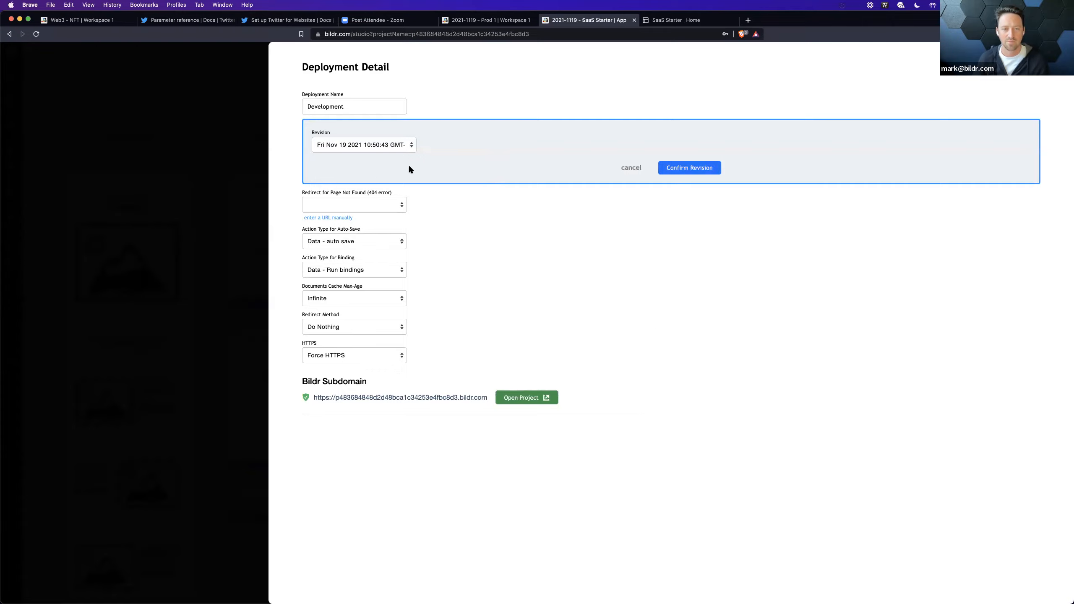
{"action": "left_click", "coordinate": [384, 144]}
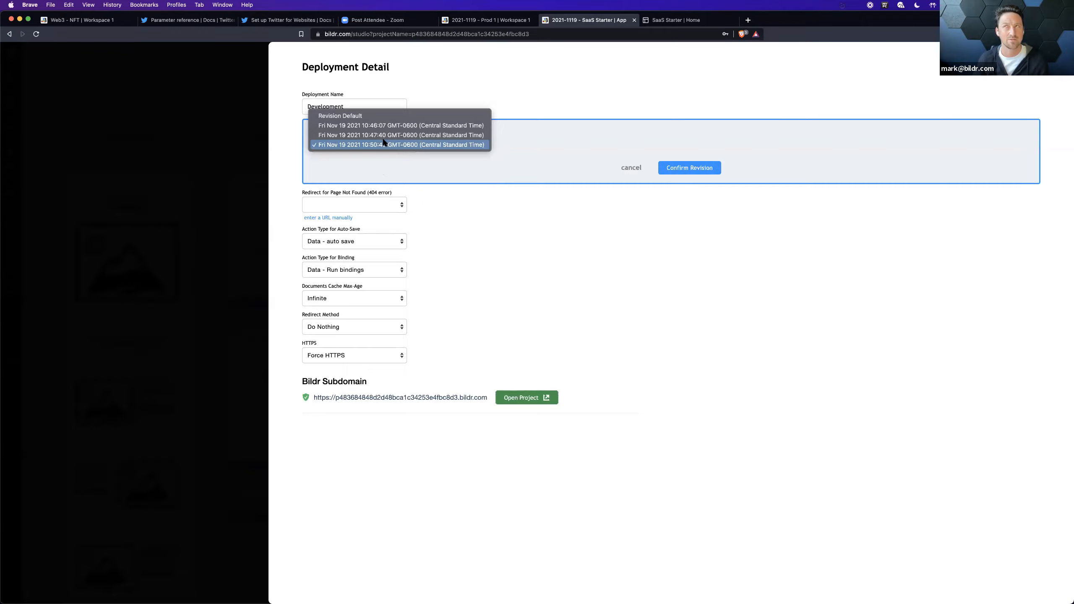
{"action": "left_click", "coordinate": [384, 144]}
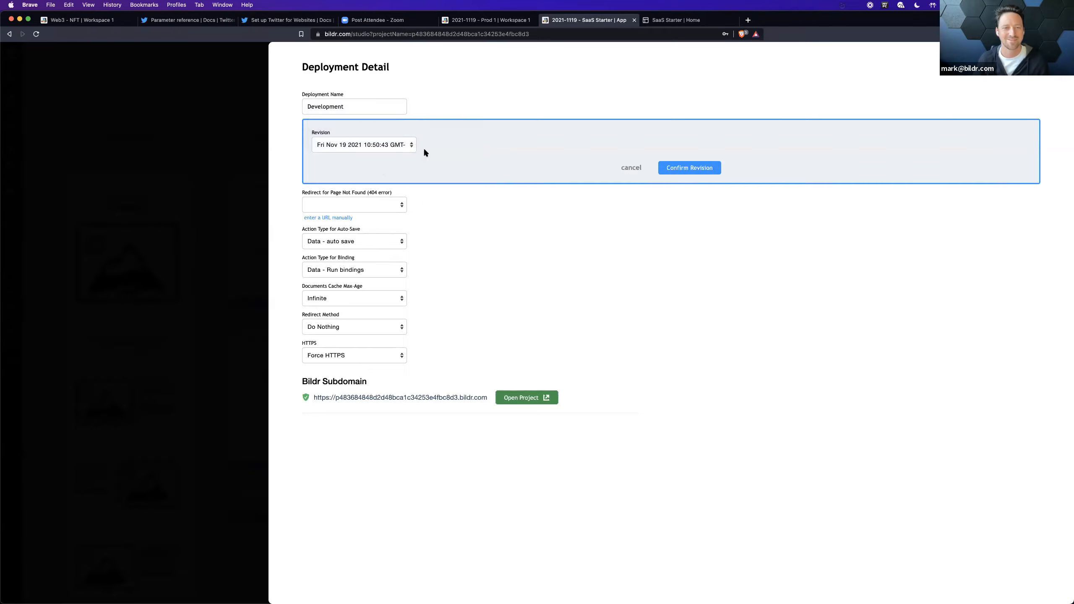
{"action": "left_click", "coordinate": [702, 173]}
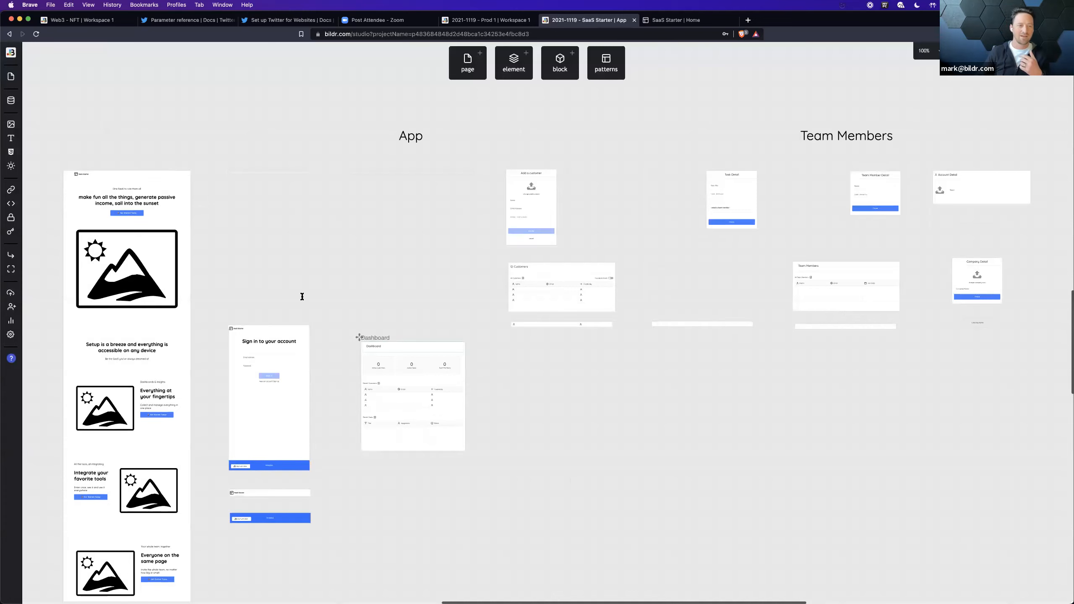
Step: Select the hero section on Website - Home and preview the Development site to check its headline
{"action": "left_click", "coordinate": [108, 203]}
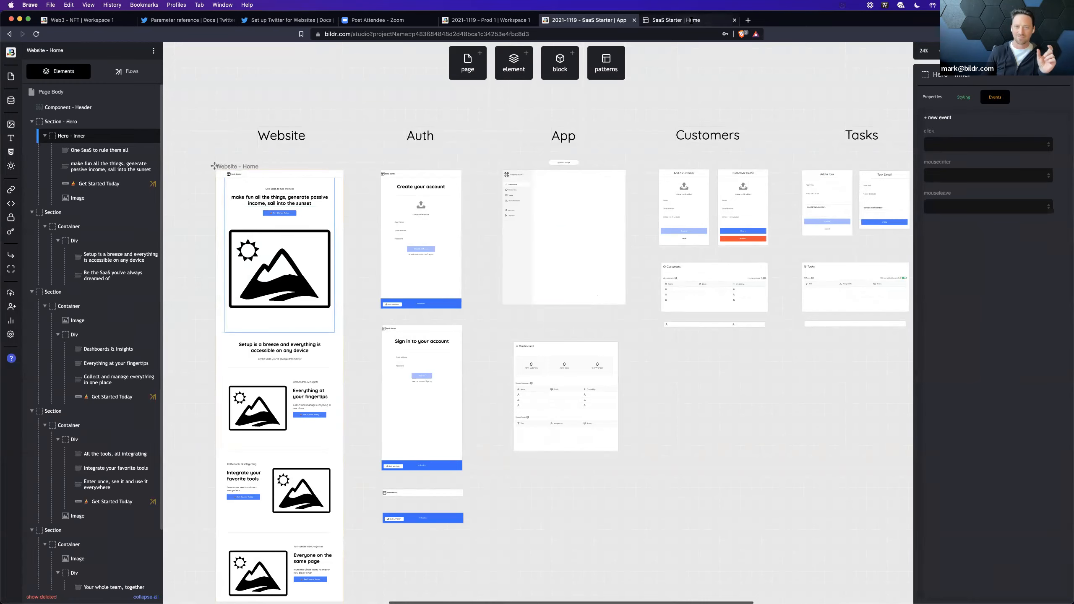
{"action": "left_click", "coordinate": [968, 51]}
{"action": "left_click", "coordinate": [932, 87]}
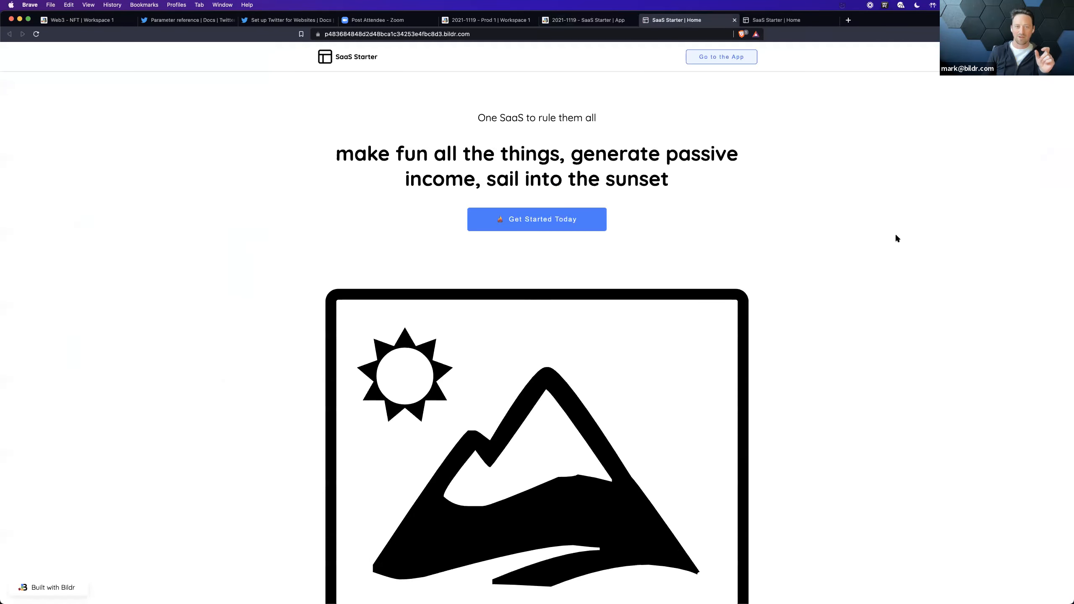
{"action": "left_click_drag", "start_coordinate": [339, 153], "coordinate": [682, 183]}
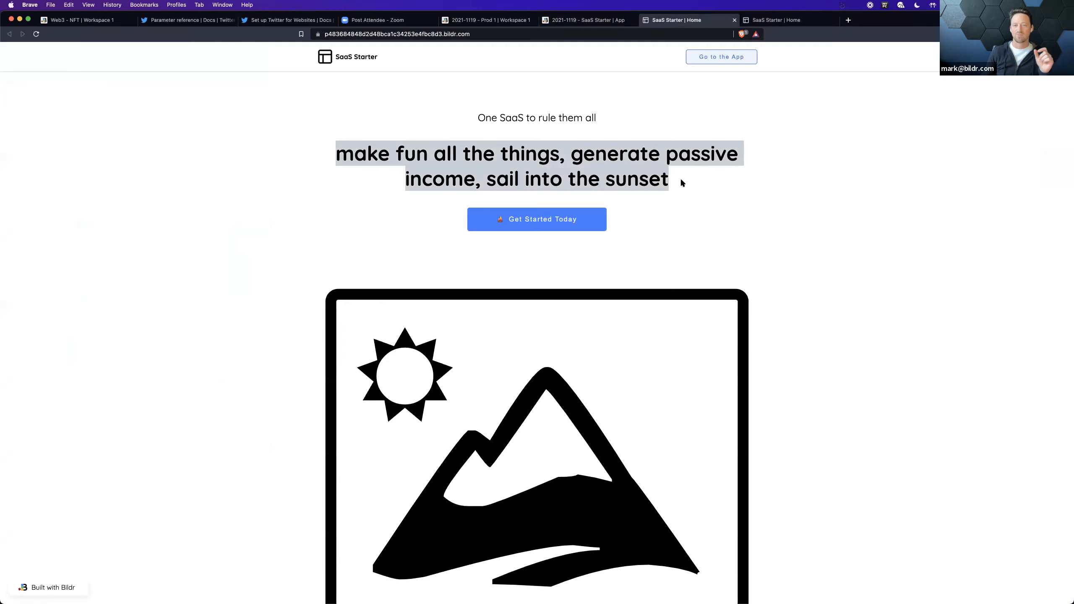
{"action": "left_click", "coordinate": [681, 181]}
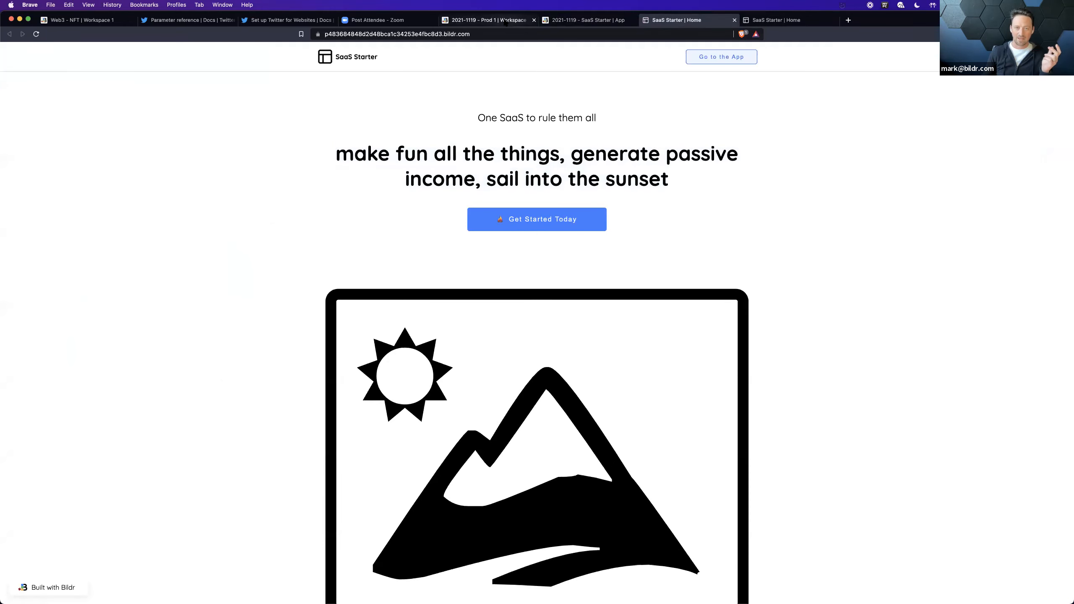
Step: Return to the studio and list the deployments to compare the Development and snapshot revision IDs
{"action": "left_click", "coordinate": [584, 20]}
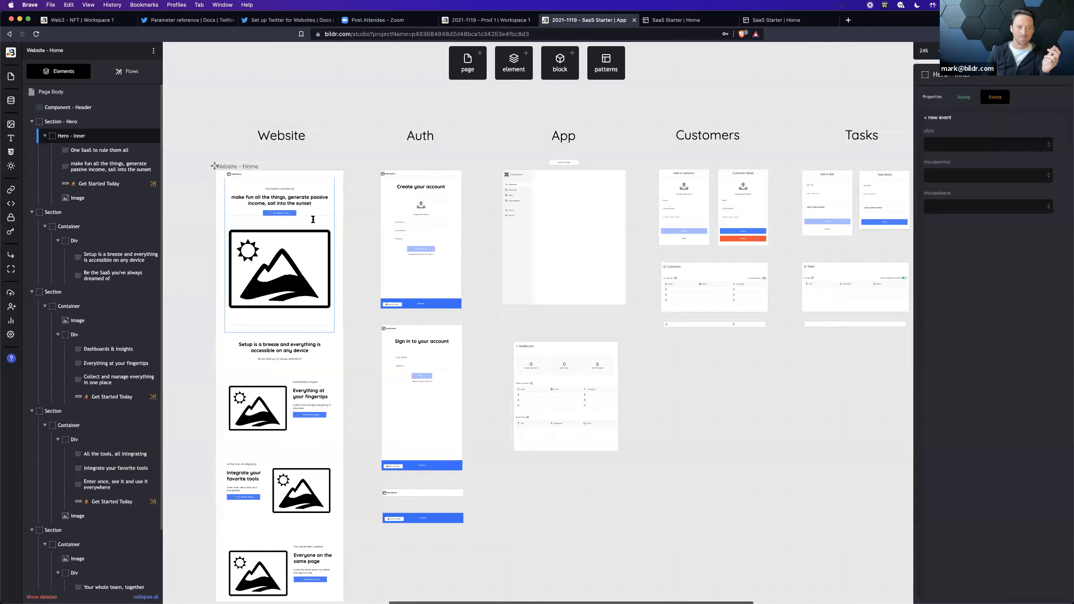
{"action": "left_click", "coordinate": [10, 293]}
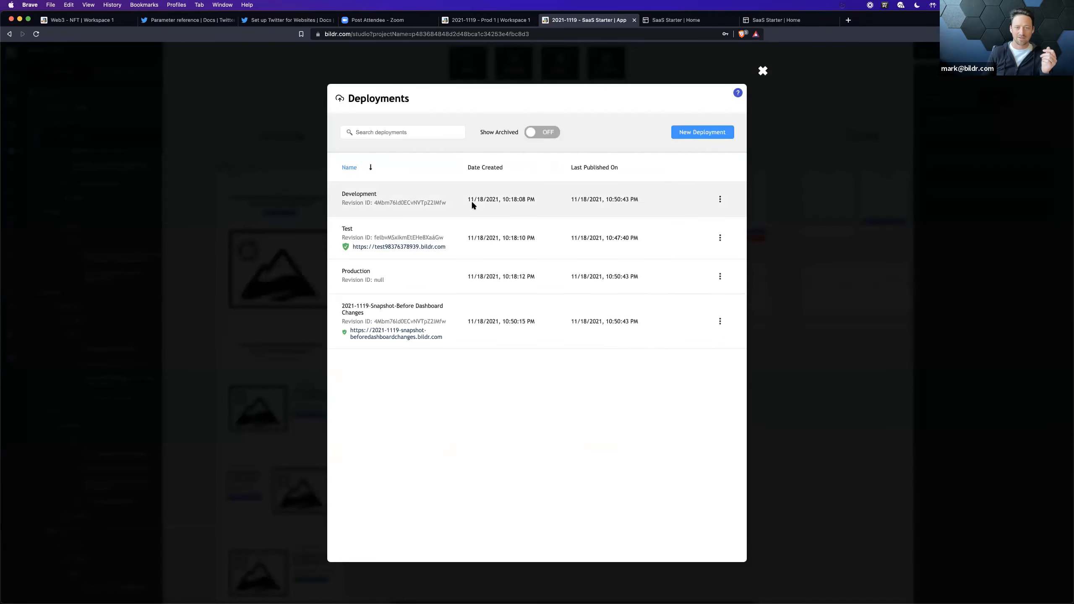
Step: Change the Development deployment's revision to the one containing "this is the change", then select that headline on Website - Home
{"action": "left_click", "coordinate": [471, 200]}
{"action": "left_click", "coordinate": [333, 148]}
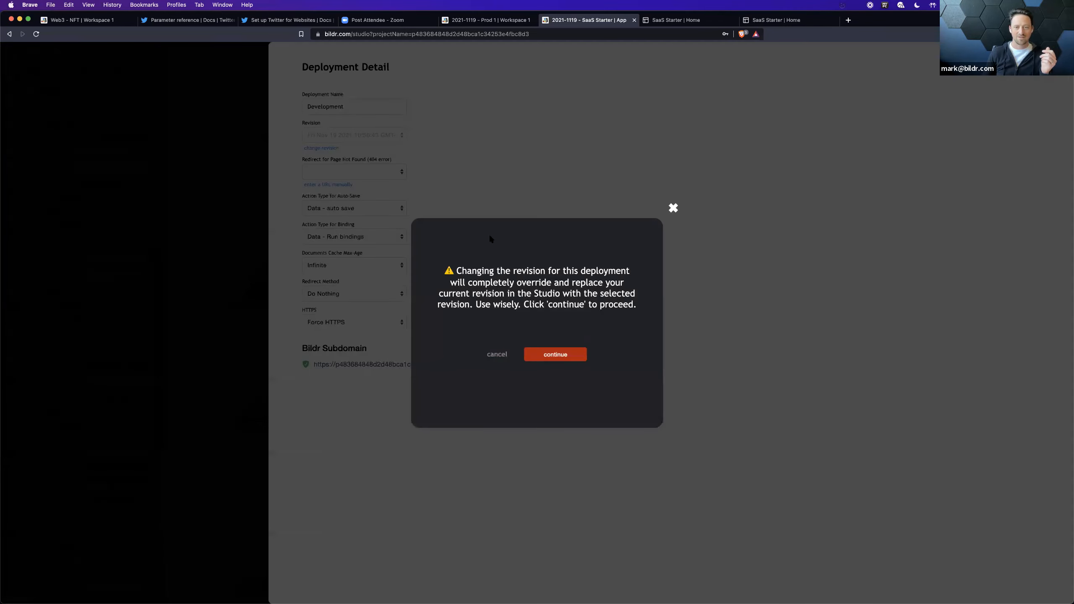
{"action": "left_click", "coordinate": [549, 357]}
{"action": "left_click", "coordinate": [382, 144]}
{"action": "left_click", "coordinate": [379, 112]}
{"action": "left_click", "coordinate": [673, 169]}
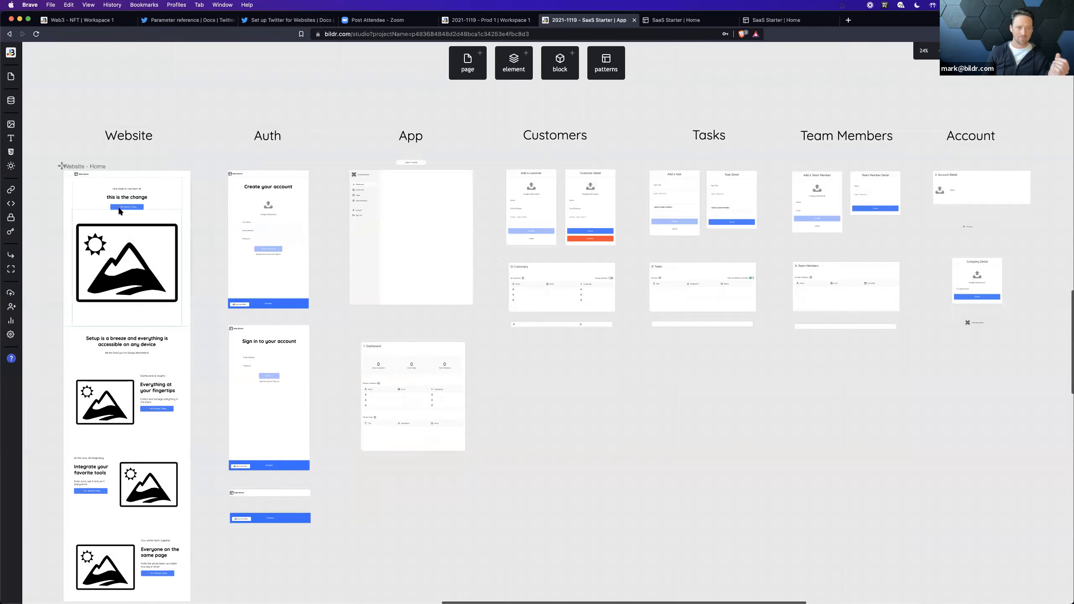
{"action": "left_click", "coordinate": [121, 197]}
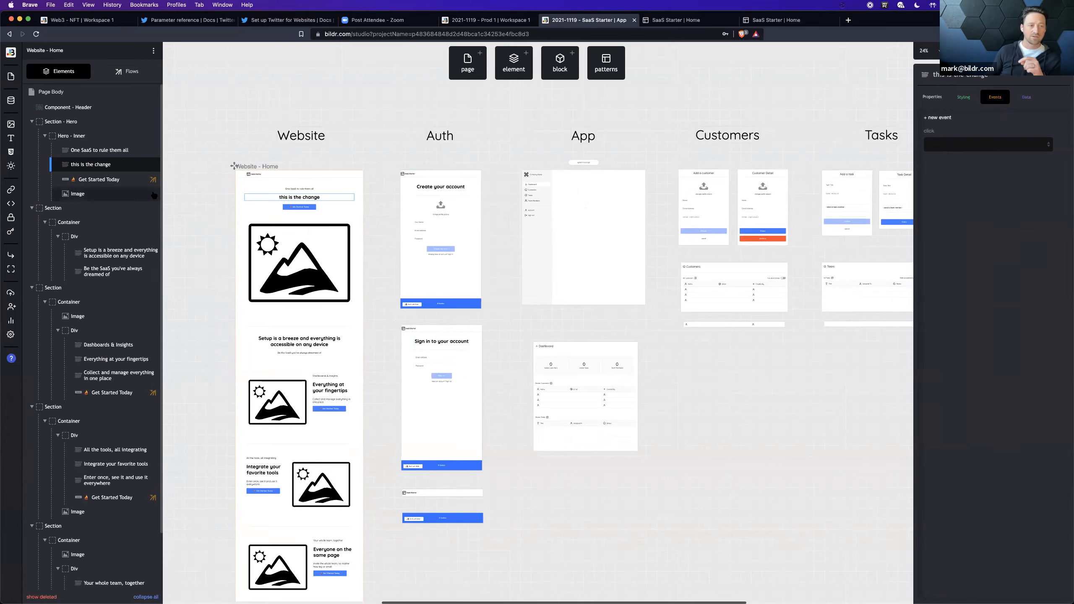
Step: Review the deployment details of 2021-1119-Snapshot-Before Dashboard Changes and return to the studio canvas
{"action": "left_click", "coordinate": [12, 298]}
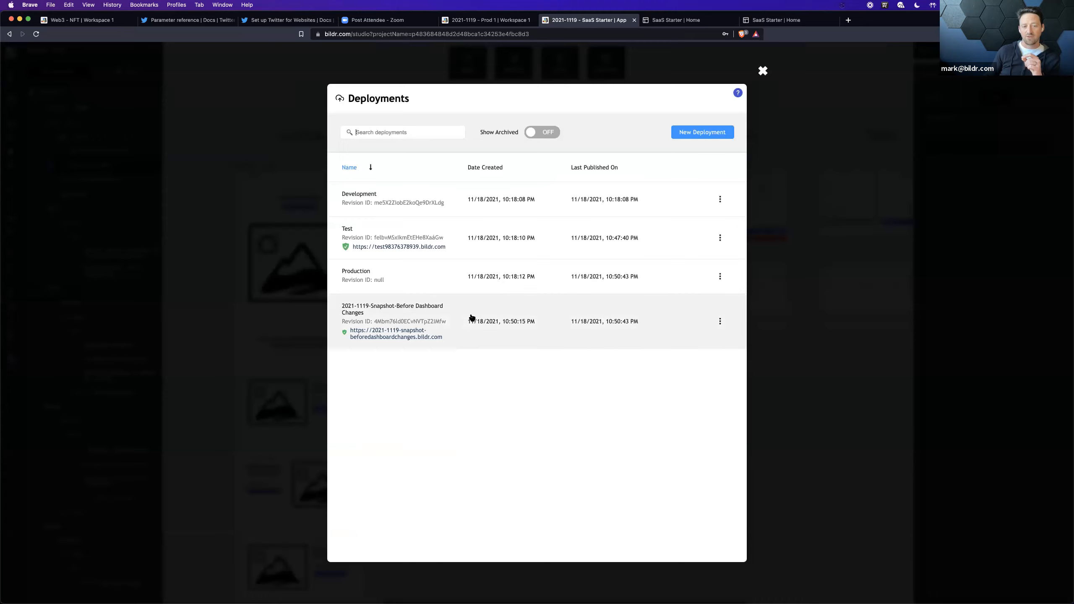
{"action": "left_click", "coordinate": [484, 315]}
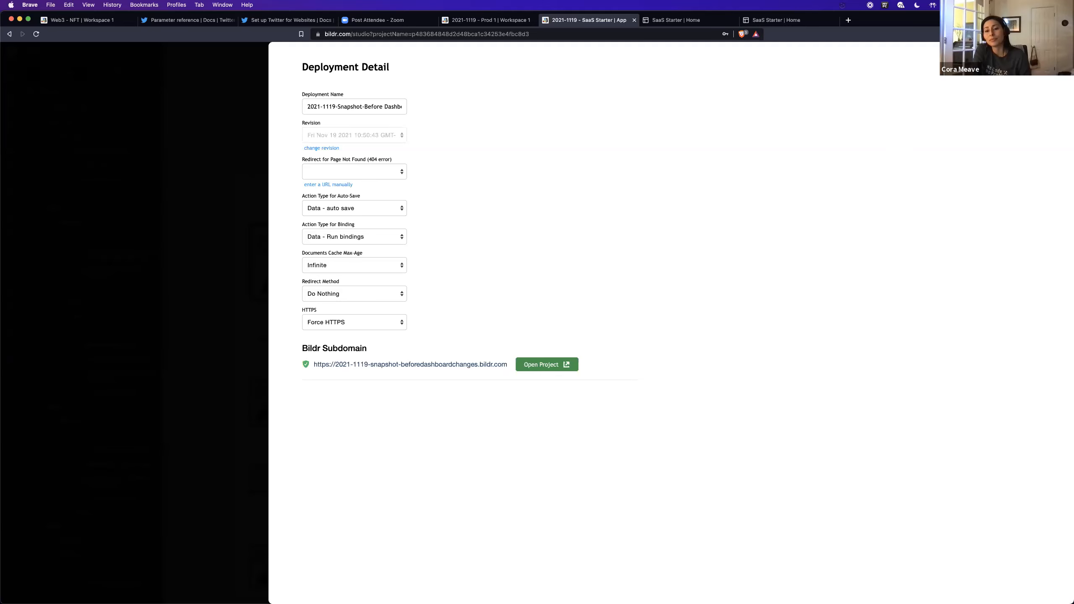
{"action": "left_click", "coordinate": [1006, 67]}
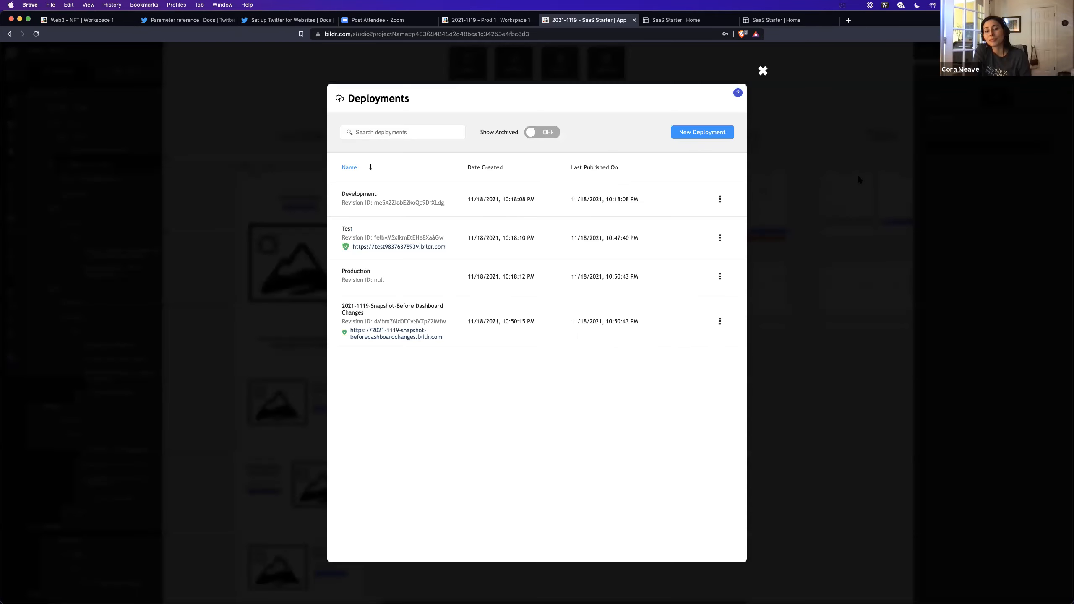
{"action": "left_click", "coordinate": [859, 174]}
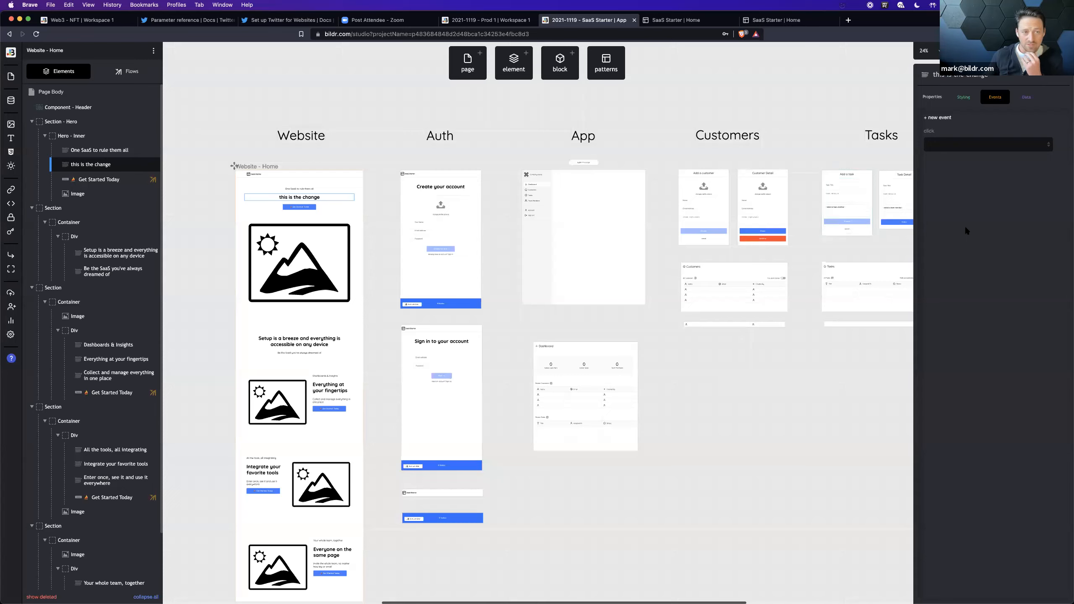